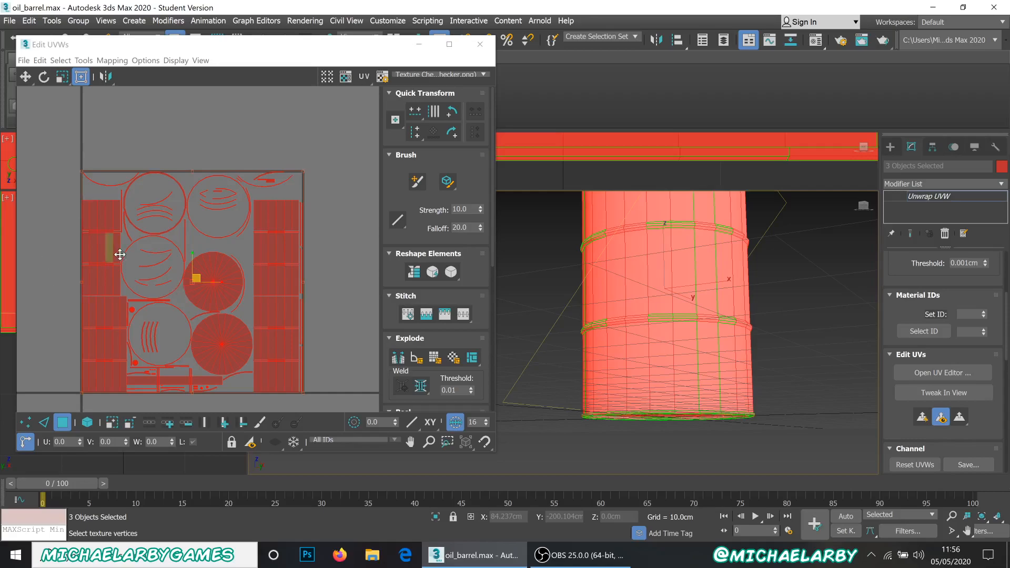
# Reposition and enlarge the Edit UVWs window and select all of the barrel's UV faces.
pyautogui.moveTo(230, 46); pyautogui.dragTo(240, 18)
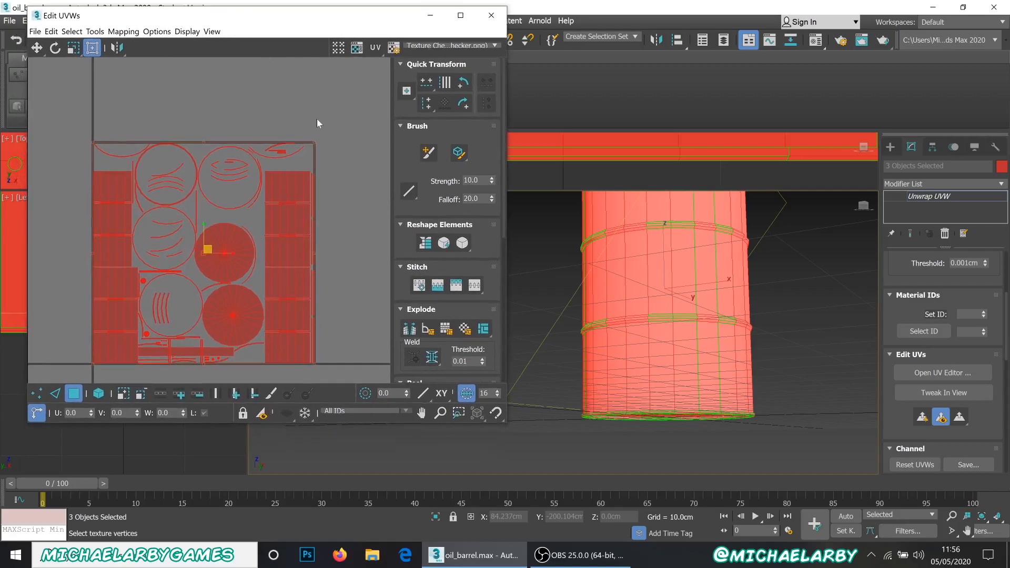
pyautogui.click(329, 282)
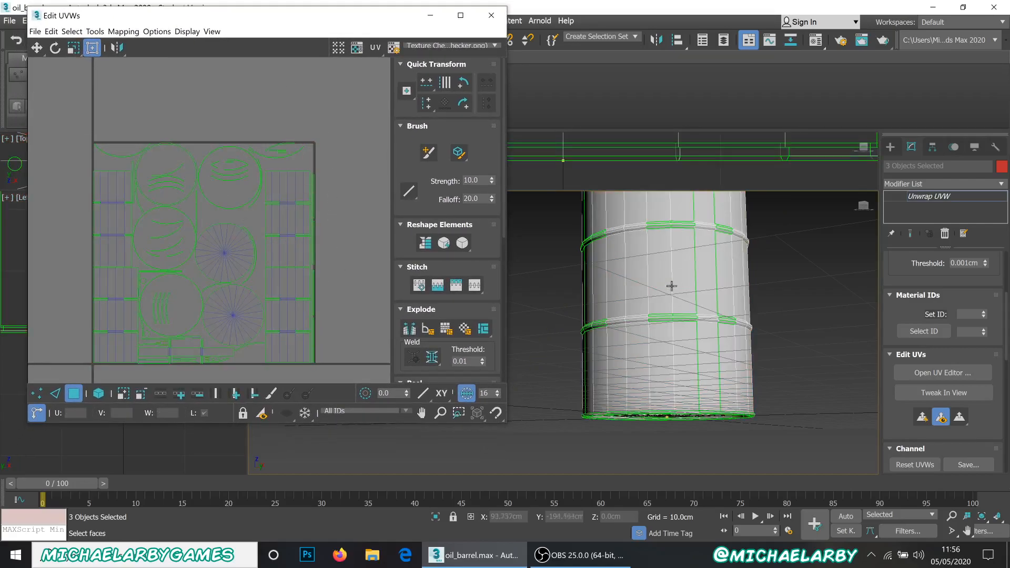
pyautogui.keyDown('alt'); pyautogui.moveTo(736, 286); pyautogui.dragTo(709, 333, button='middle'); pyautogui.keyUp('alt')
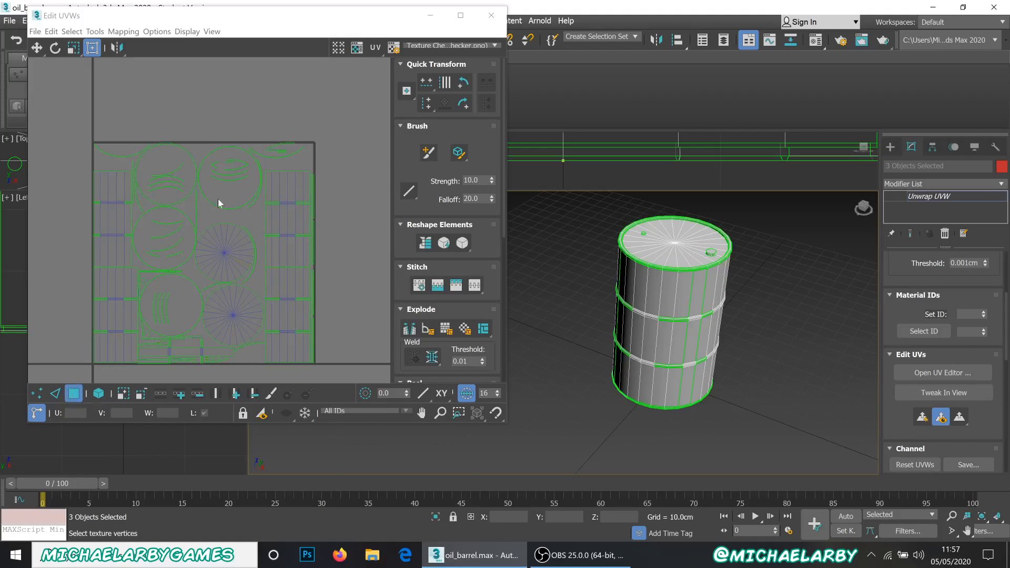
pyautogui.moveTo(83, 128); pyautogui.dragTo(330, 368)
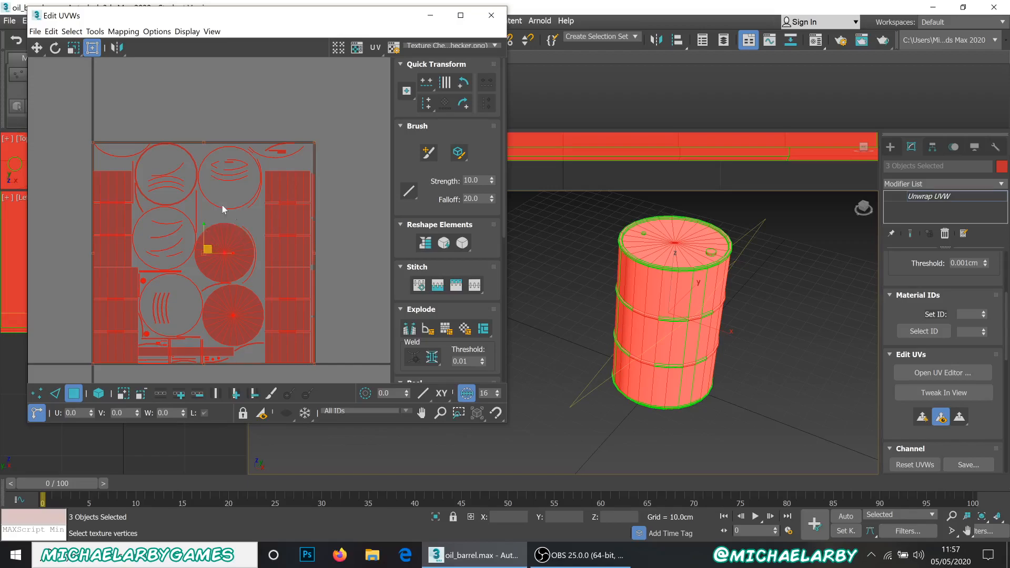
pyautogui.scroll(2, 219, 350)
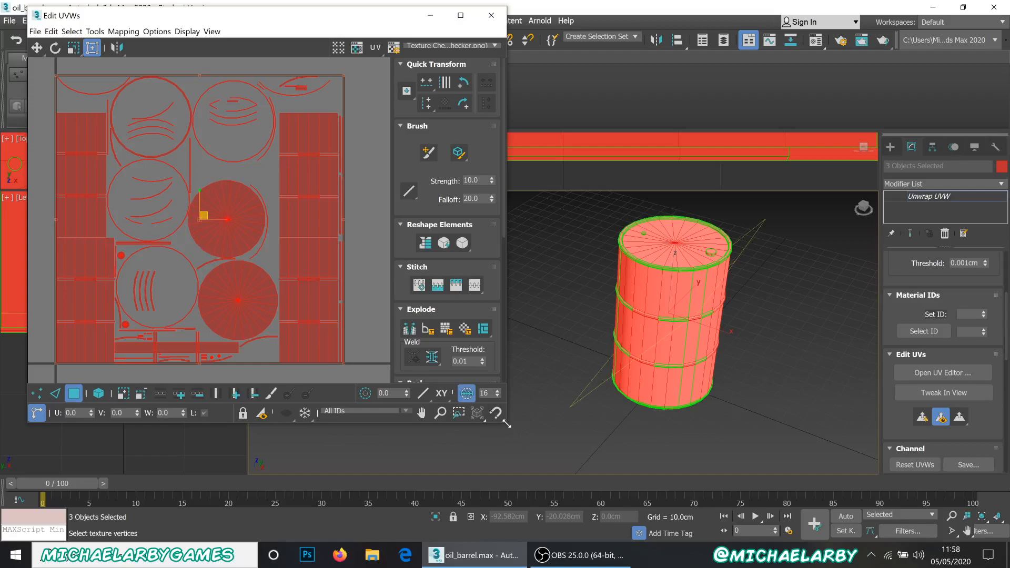
pyautogui.moveTo(507, 423); pyautogui.dragTo(525, 470)
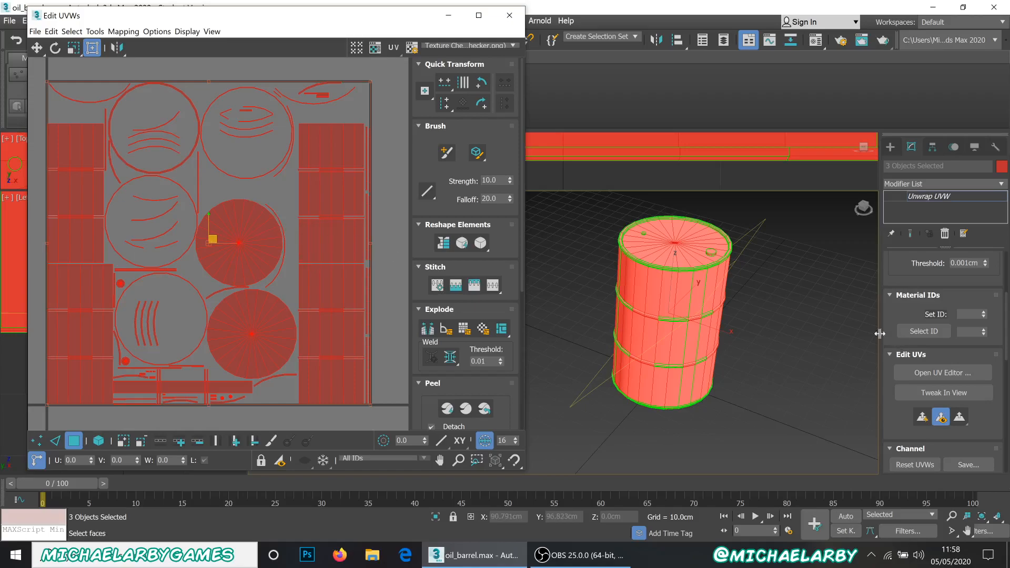
# Apply a Quick Planar Map to all the selected barrel faces from averaged normals.
pyautogui.scroll(-5, 765, 346)
pyautogui.scroll(7, 766, 346)
pyautogui.scroll(-5, 726, 341)
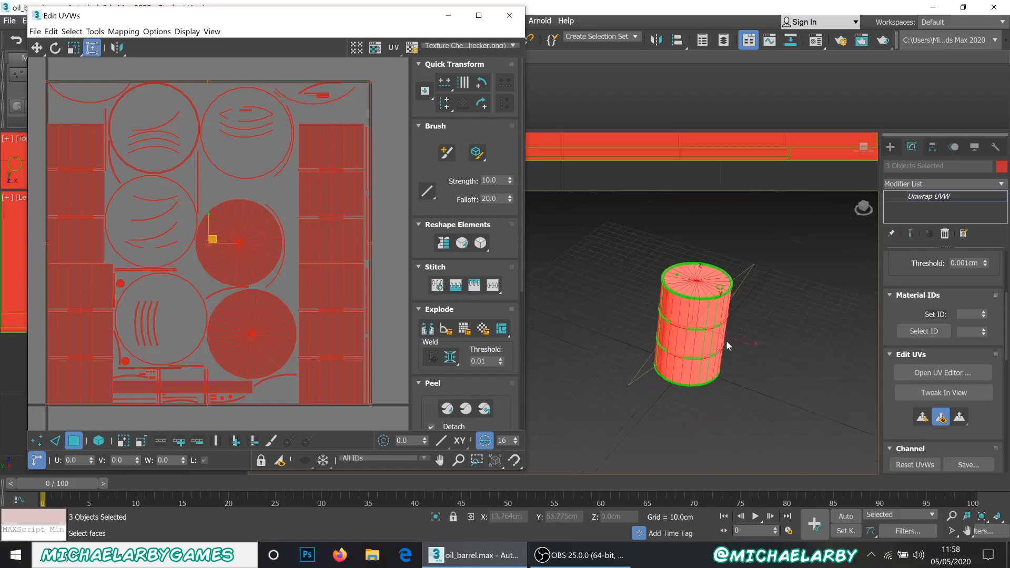
pyautogui.click(685, 360)
pyautogui.keyDown('alt'); pyautogui.moveTo(685, 360); pyautogui.dragTo(701, 376, button='middle'); pyautogui.keyUp('alt')
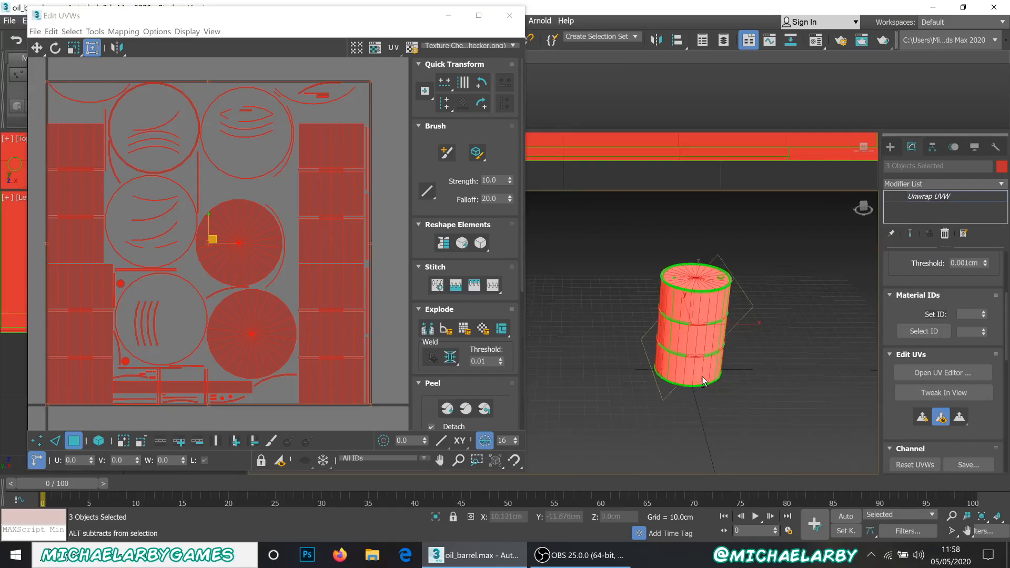
pyautogui.scroll(5, 702, 308)
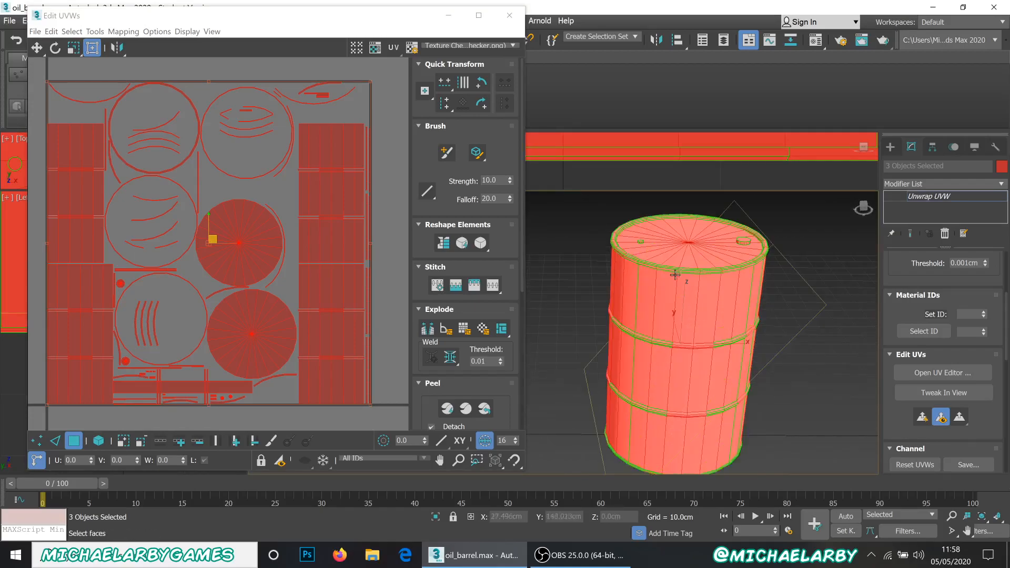
pyautogui.scroll(-3, 668, 293)
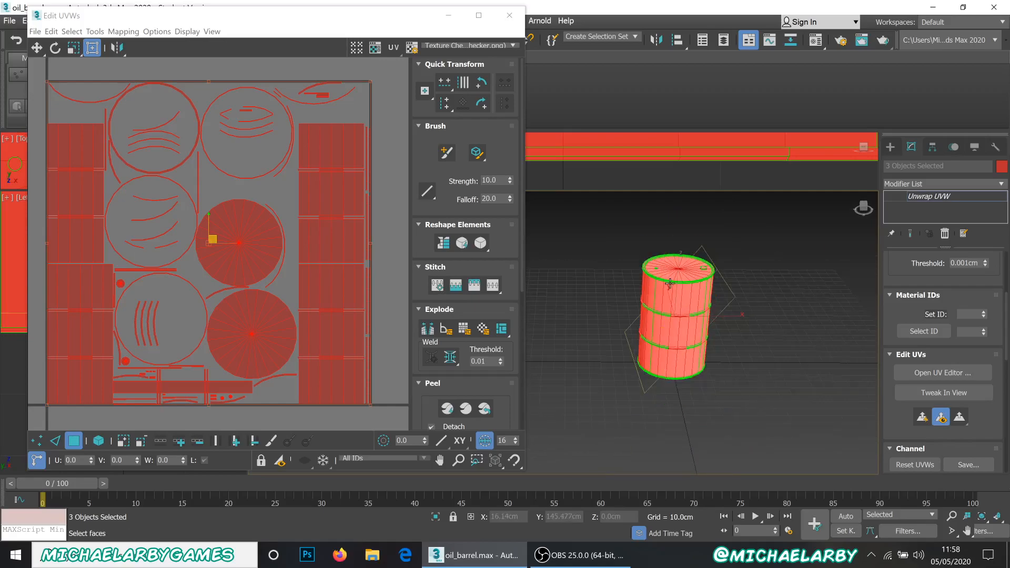
pyautogui.scroll(1, 671, 298)
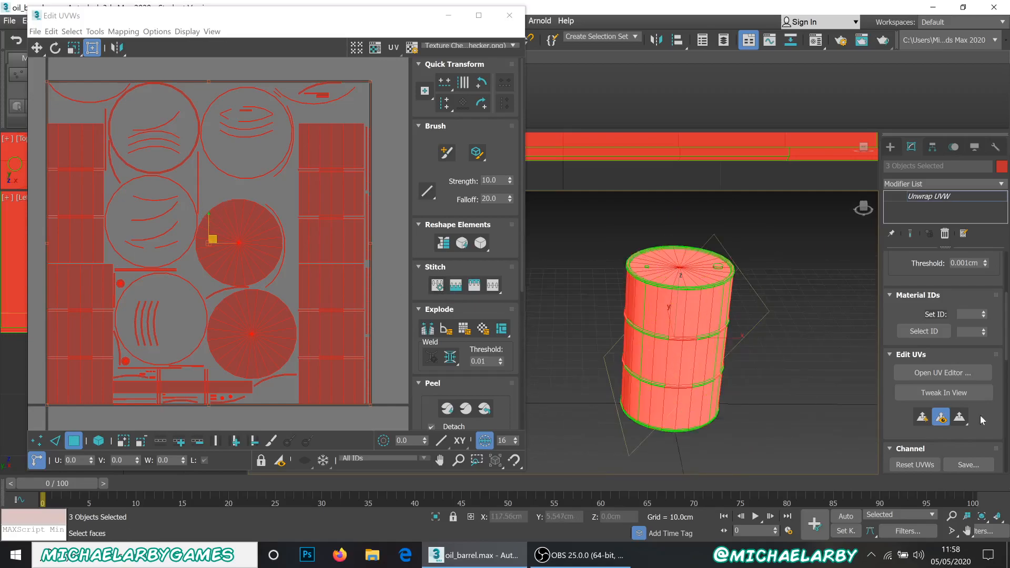
pyautogui.click(921, 418)
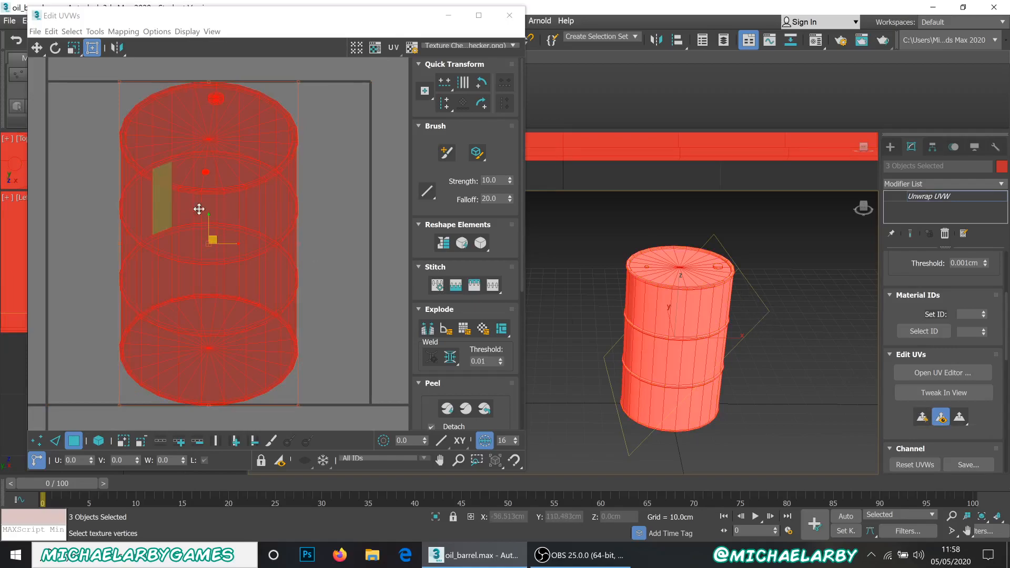
pyautogui.scroll(-1, 200, 200)
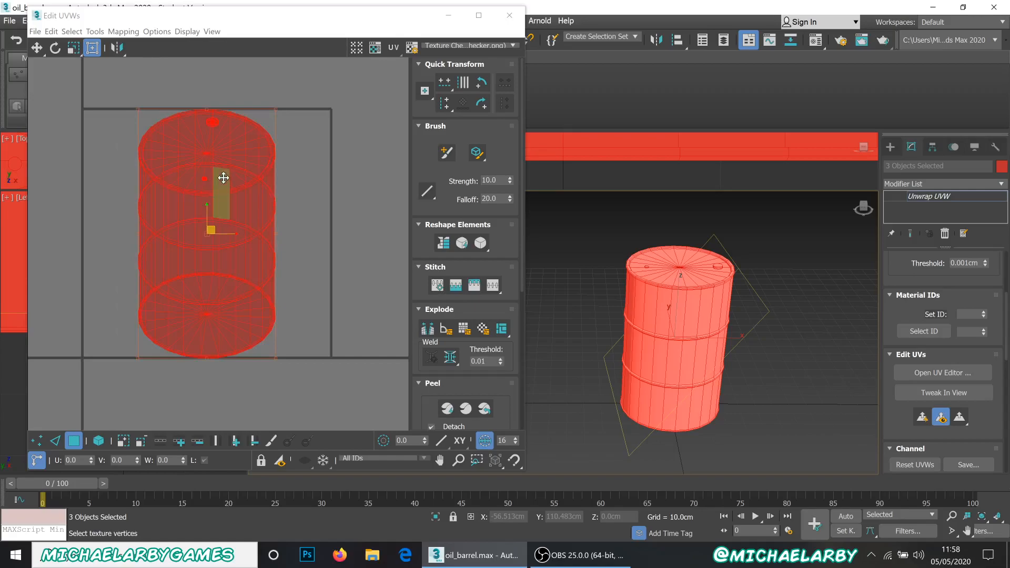
pyautogui.scroll(1, 205, 181)
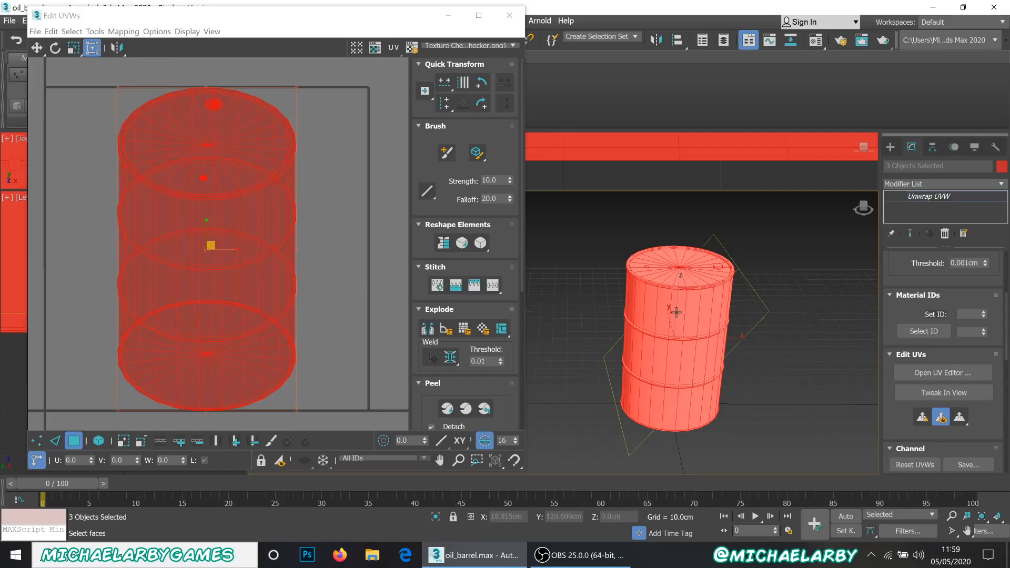
# Clear the face selection and turn off selecting by element so individual faces can be picked.
pyautogui.scroll(2, 684, 316)
pyautogui.scroll(-2, 684, 316)
pyautogui.scroll(2, 676, 307)
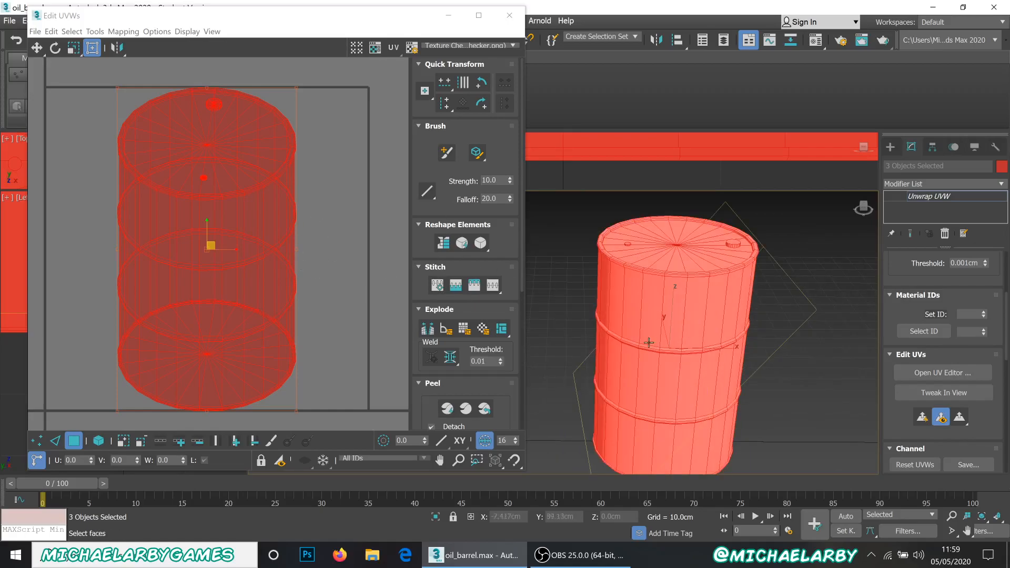
pyautogui.moveTo(673, 335)
pyautogui.keyDown('alt'); pyautogui.mouseDown(button='middle')
pyautogui.moveTo(681, 321)
pyautogui.moveTo(667, 326)
pyautogui.mouseUp(button='middle'); pyautogui.keyUp('alt')
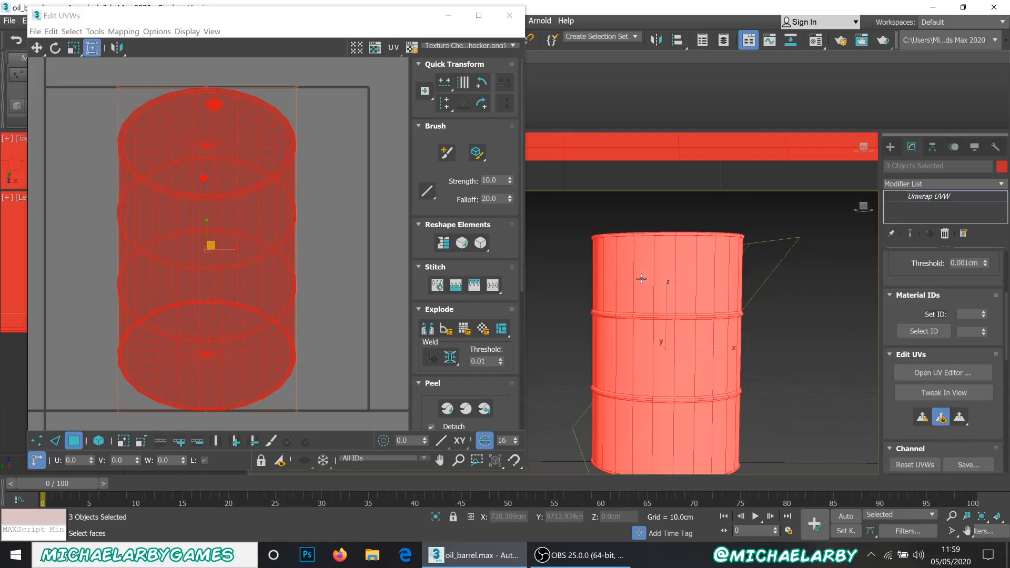
pyautogui.scroll(3, 642, 277)
pyautogui.click(544, 270)
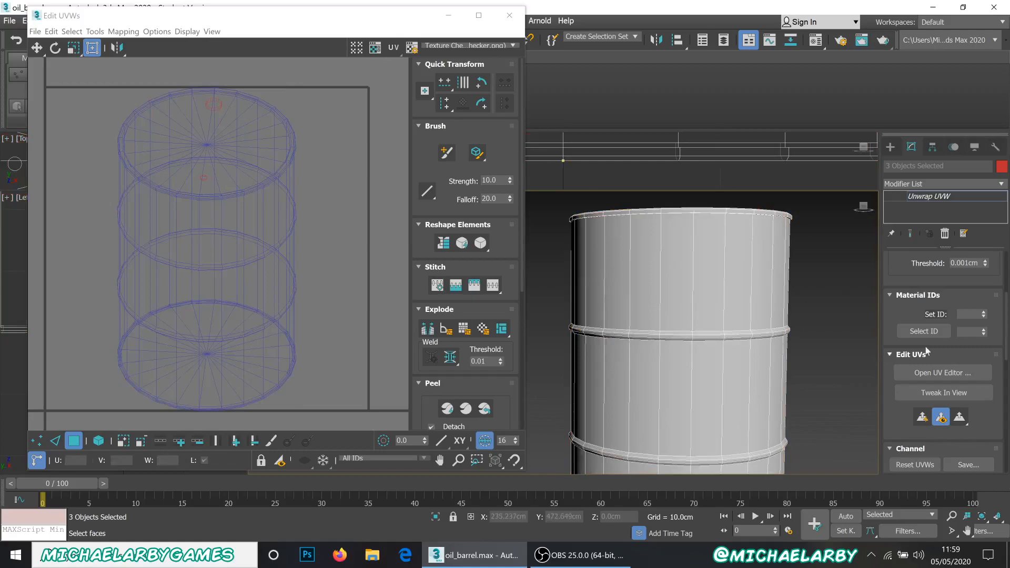
pyautogui.scroll(-2, 968, 345)
pyautogui.scroll(3, 967, 345)
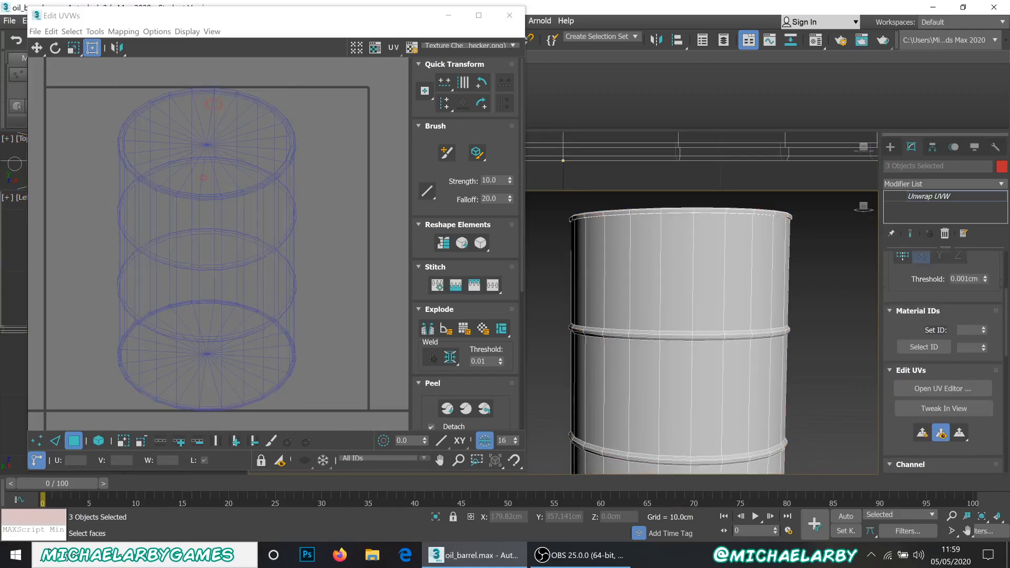
pyautogui.scroll(5, 870, 283)
pyautogui.scroll(3, 923, 331)
pyautogui.scroll(2, 923, 330)
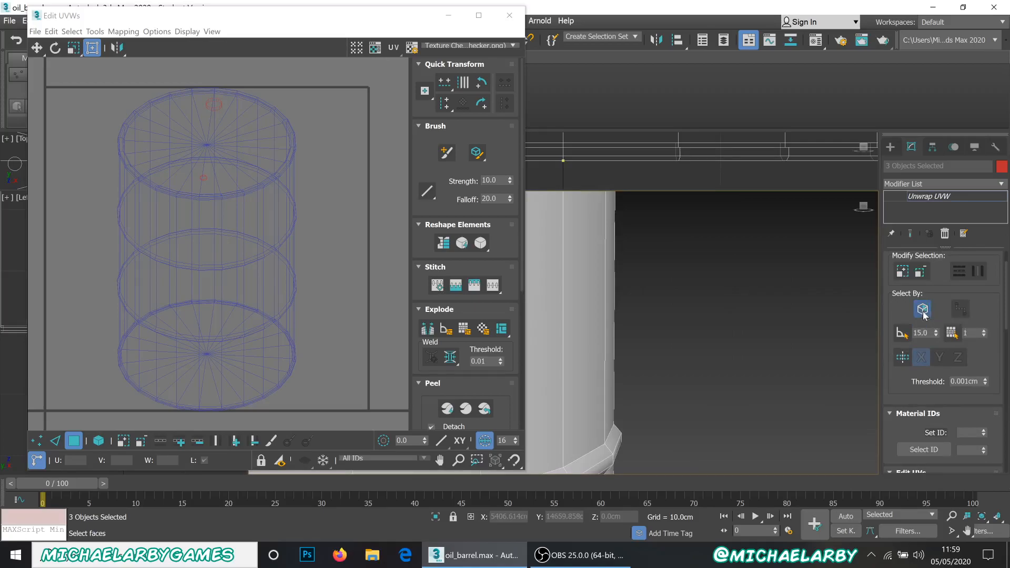
# Select the full ring of side faces in the barrel's upper section, between the rim and the first ridge.
pyautogui.scroll(-5, 759, 295)
pyautogui.scroll(-3, 755, 292)
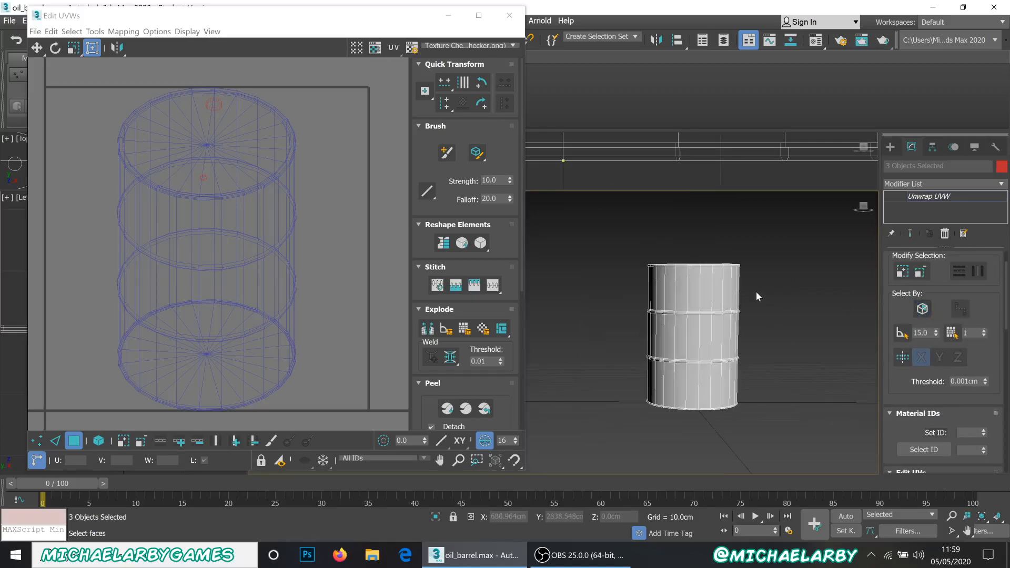
pyautogui.scroll(5, 692, 363)
pyautogui.moveTo(580, 272); pyautogui.dragTo(816, 283)
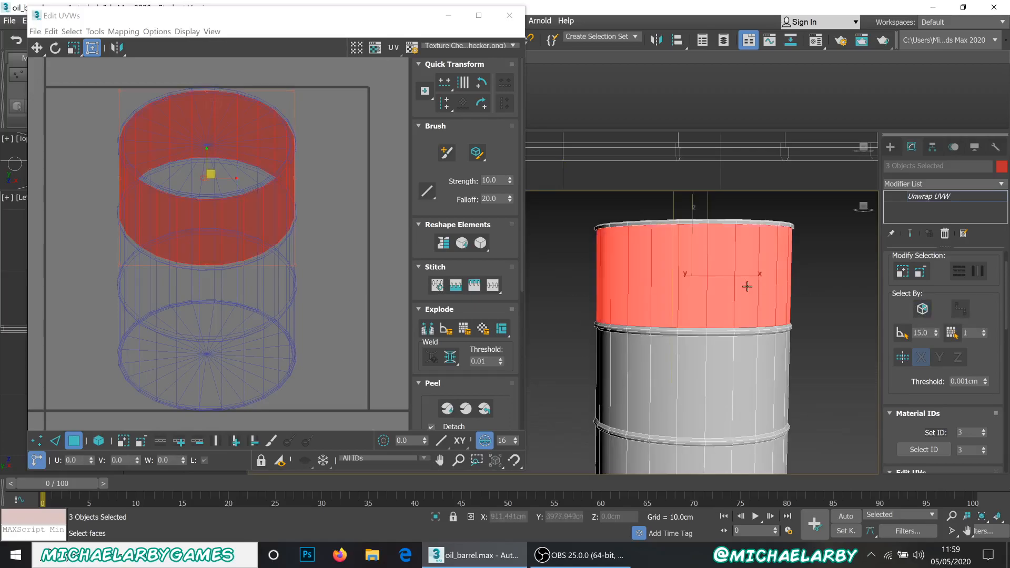
pyautogui.keyDown('alt'); pyautogui.moveTo(753, 276); pyautogui.dragTo(684, 284, button='middle'); pyautogui.keyUp('alt')
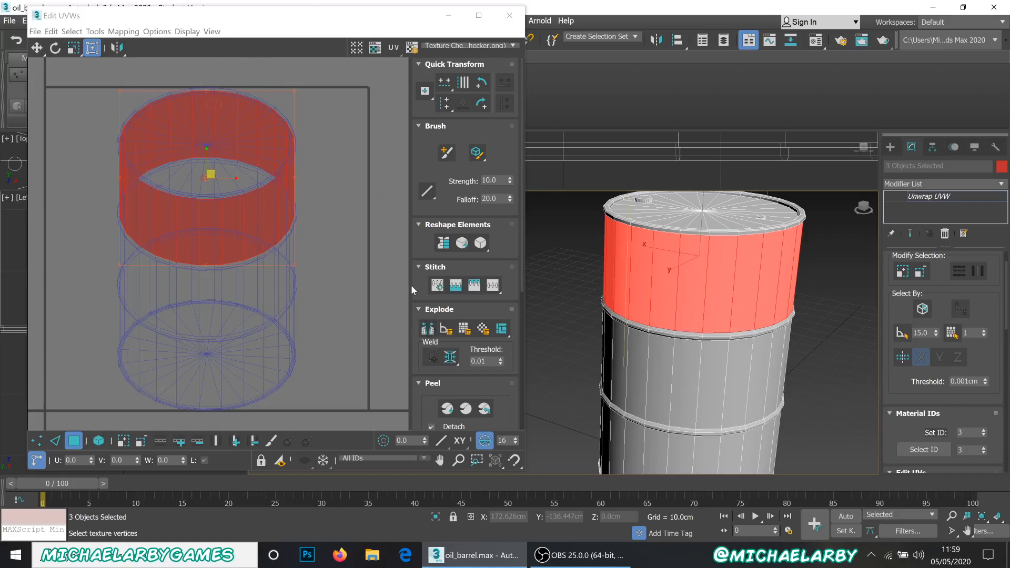
# Break the selected upper side ring off the other UVs and move it outside the UV square, beside the remaining layout.
pyautogui.click(427, 330)
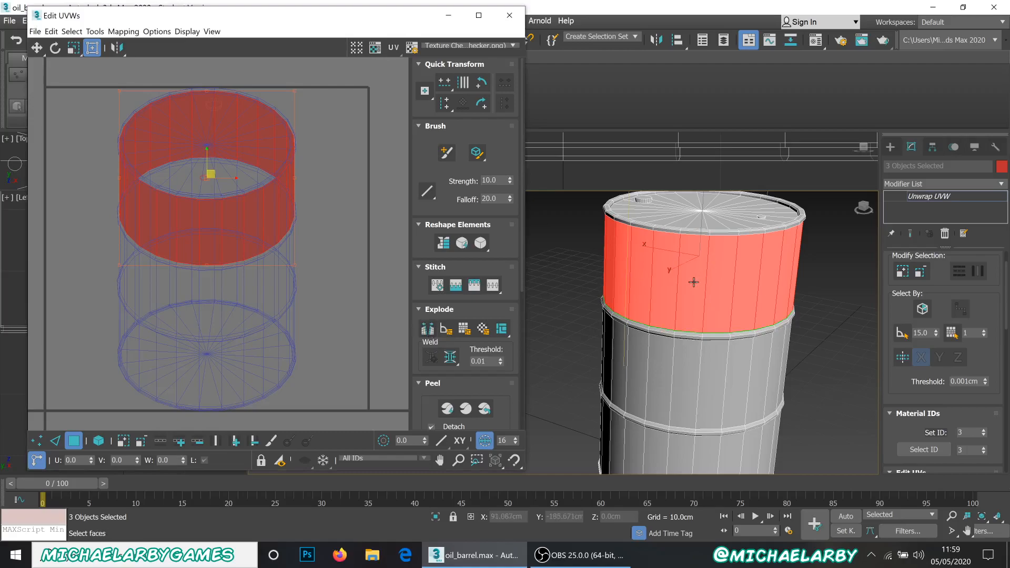
pyautogui.scroll(-5, 197, 153)
pyautogui.scroll(5, 197, 153)
pyautogui.moveTo(207, 147); pyautogui.dragTo(382, 158)
pyautogui.scroll(-4, 300, 196)
pyautogui.scroll(3, 292, 198)
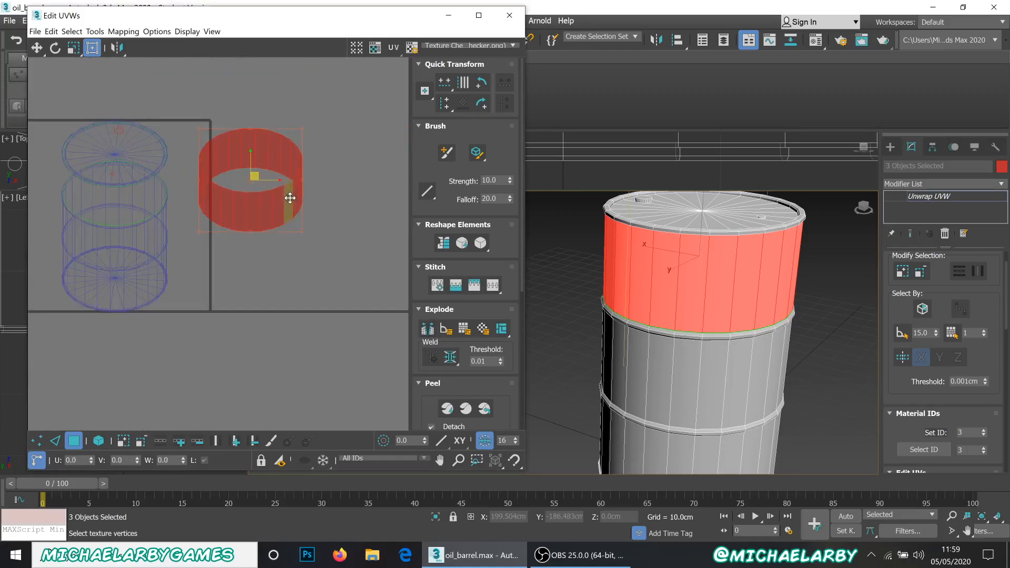
pyautogui.moveTo(270, 205); pyautogui.dragTo(300, 205)
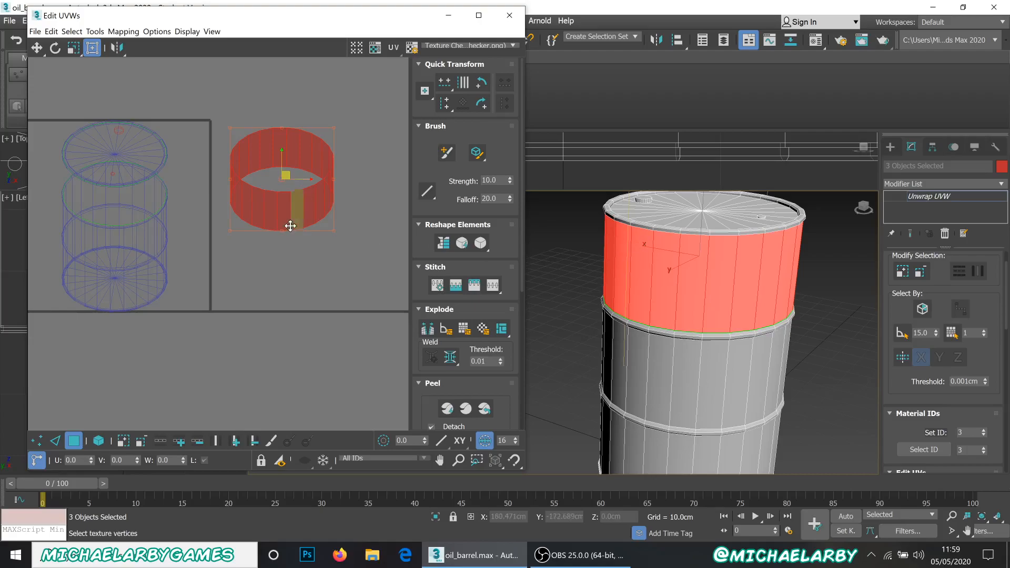
# Try Flatten Mapping on the detached upper side ring.
pyautogui.click(123, 31)
pyautogui.click(127, 44)
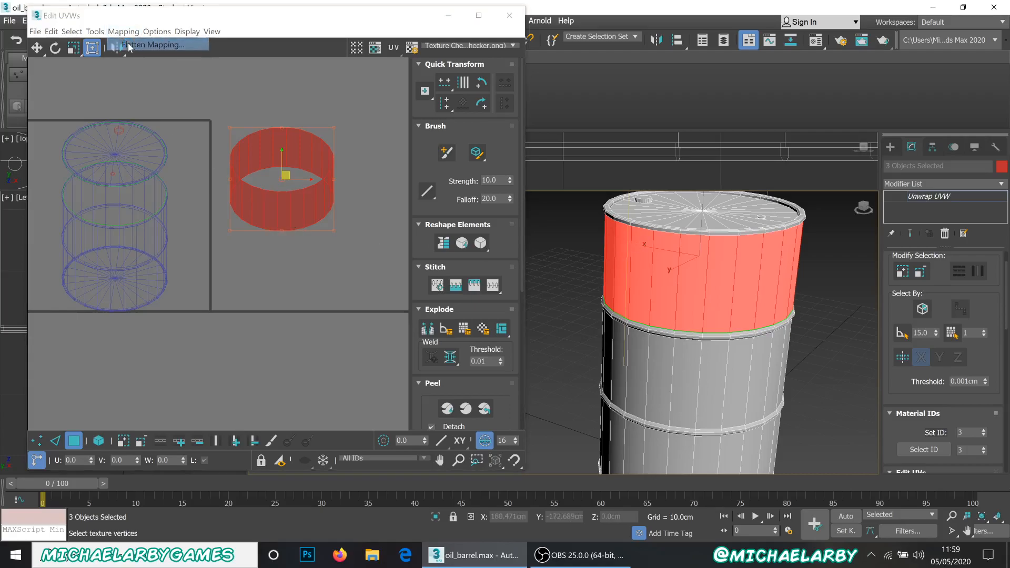
pyautogui.click(178, 105)
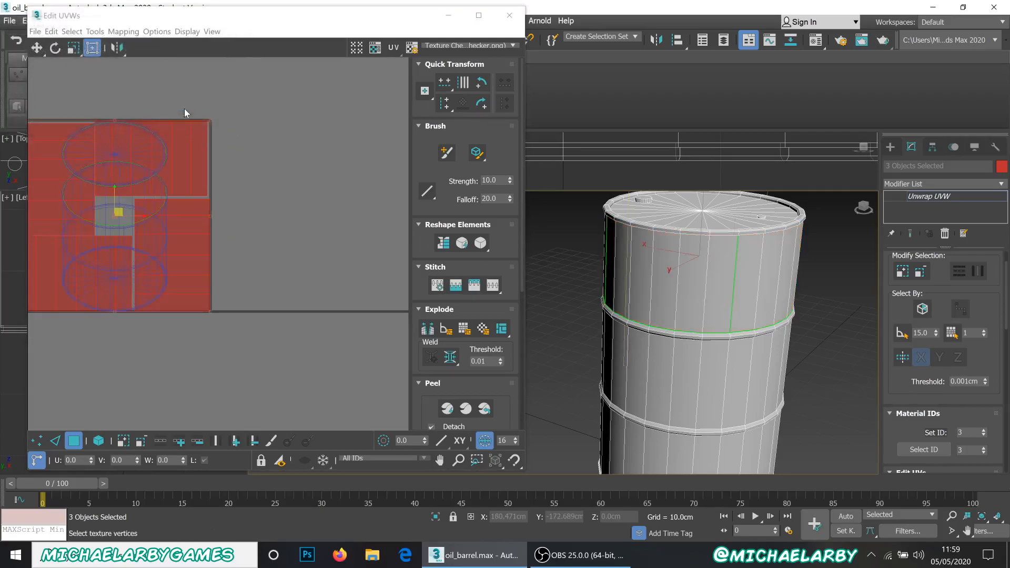
pyautogui.scroll(-4, 276, 208)
pyautogui.scroll(5, 209, 204)
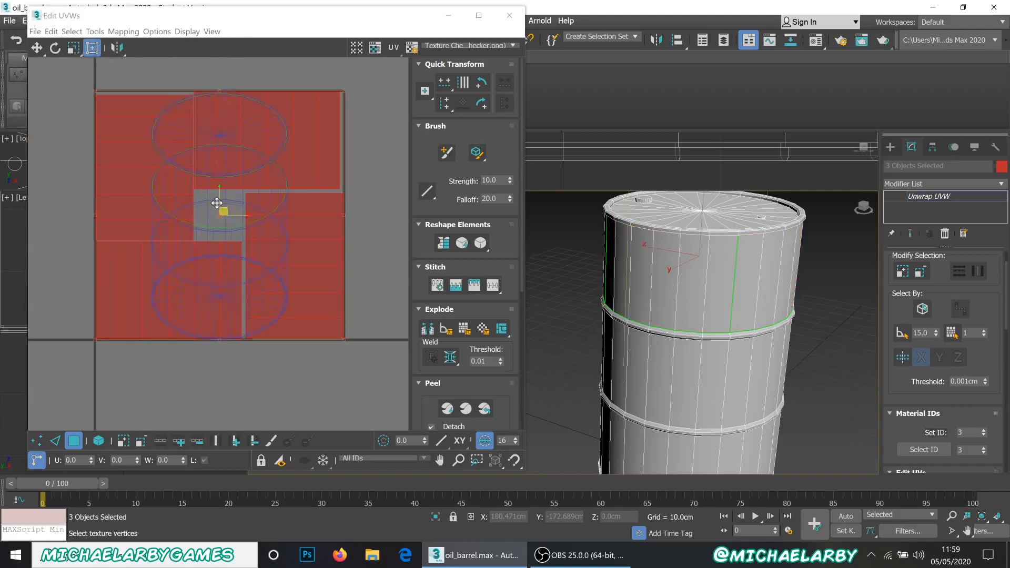
pyautogui.click(218, 196)
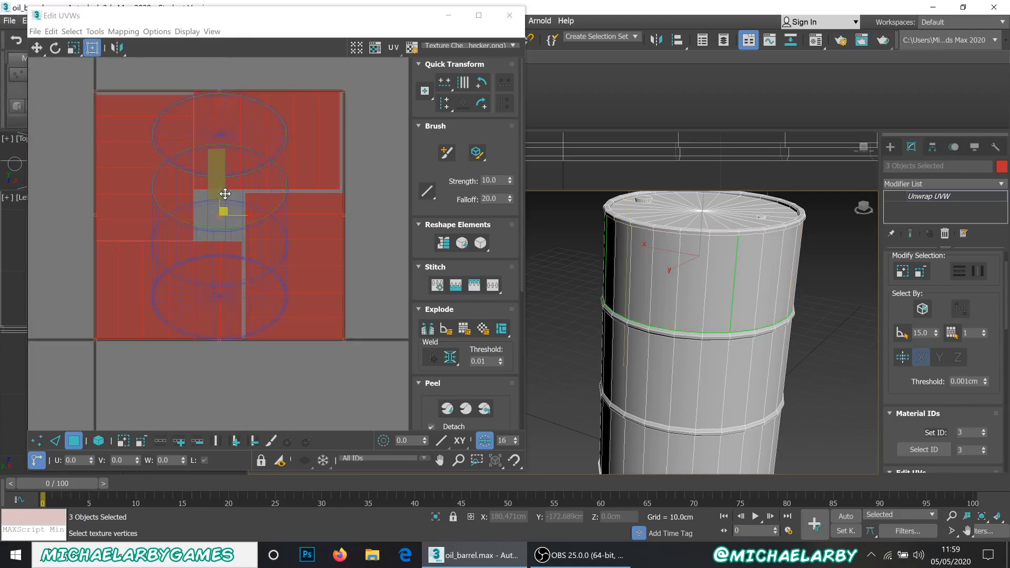
pyautogui.scroll(-1, 225, 194)
pyautogui.scroll(1, 225, 194)
# Undo the Flatten Mapping on the upper side ring.
pyautogui.hotkey('ctrl', 'z')
pyautogui.hotkey('ctrl', 'z')
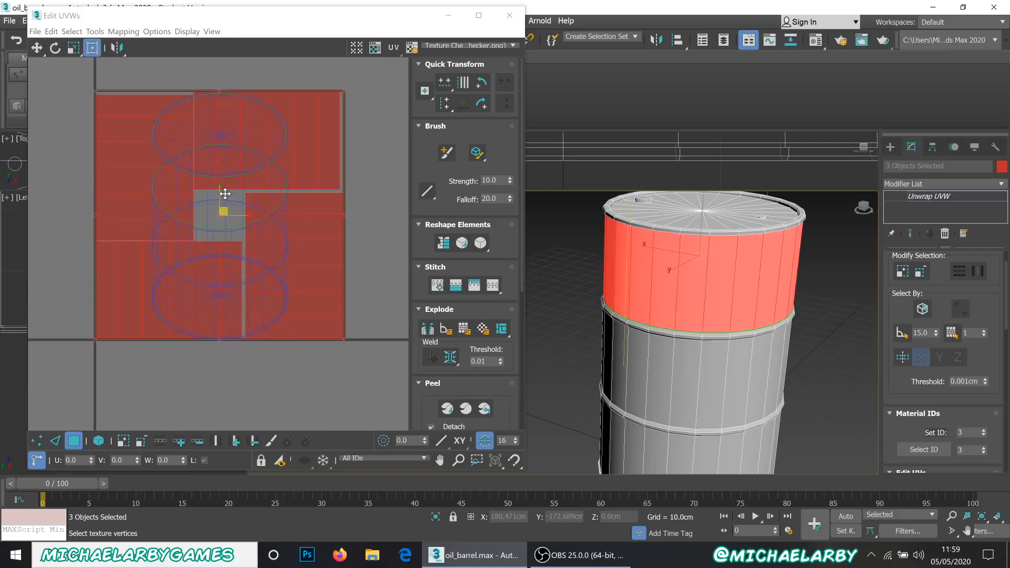
pyautogui.scroll(-4, 249, 186)
pyautogui.scroll(5, 338, 167)
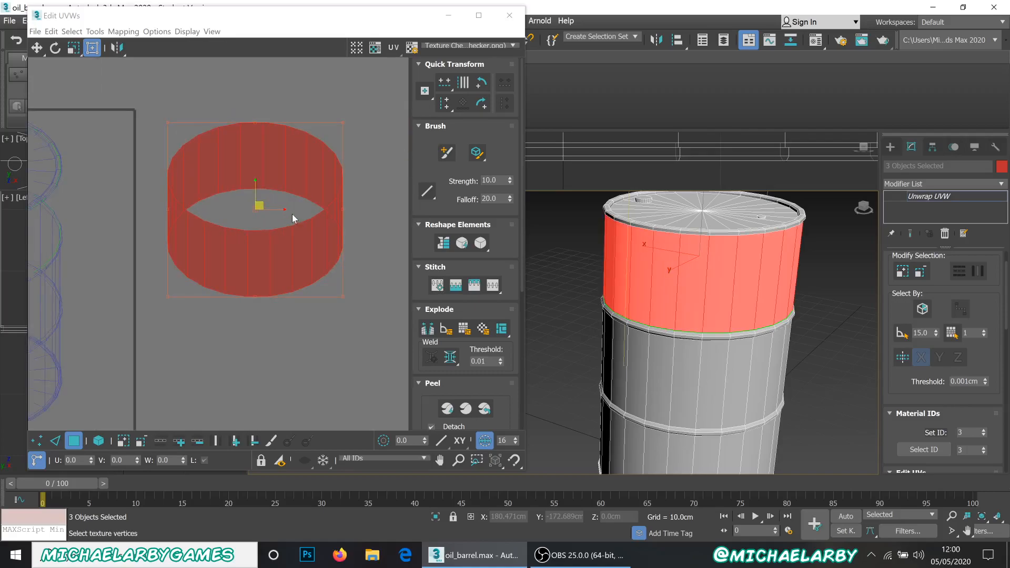
# Break one vertical edge on the near side of the detached ring in edge mode to create a seam, and check it on the barrel.
pyautogui.click(253, 318)
pyautogui.scroll(3, 246, 284)
pyautogui.click(55, 440)
pyautogui.click(247, 262)
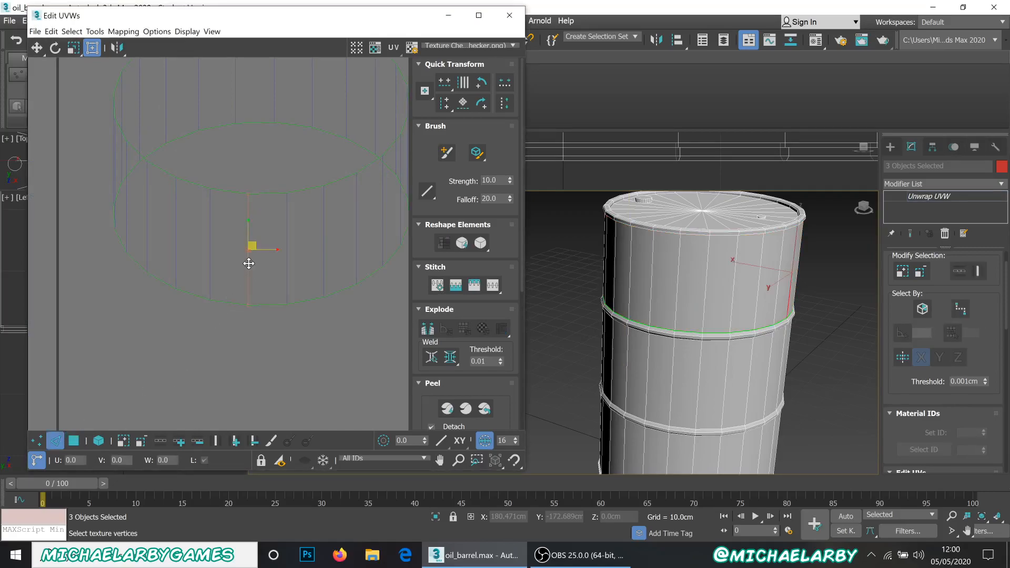
pyautogui.click(428, 328)
pyautogui.click(236, 357)
pyautogui.keyDown('alt'); pyautogui.moveTo(651, 303); pyautogui.dragTo(792, 314, button='middle'); pyautogui.keyUp('alt')
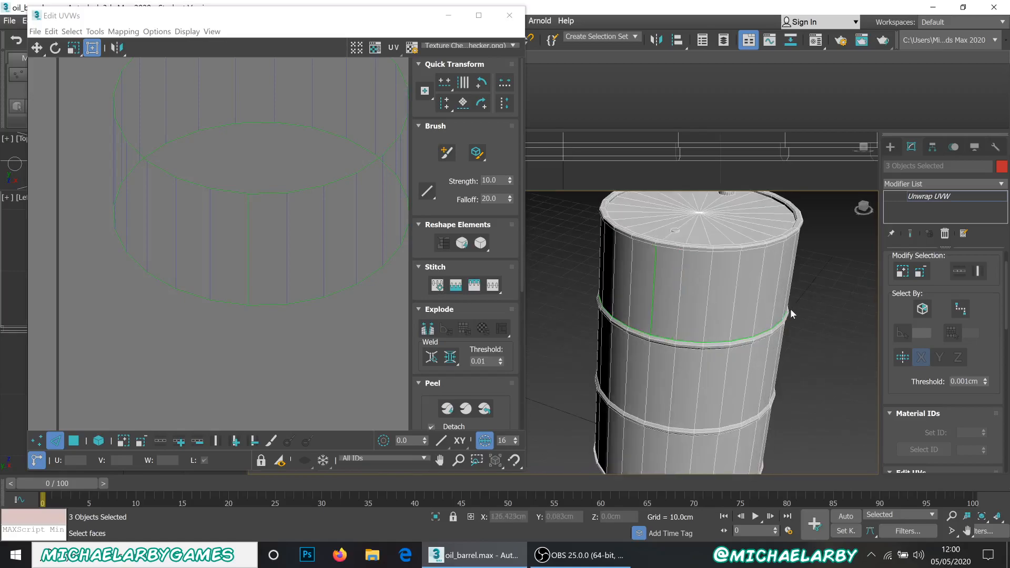
pyautogui.scroll(5, 678, 311)
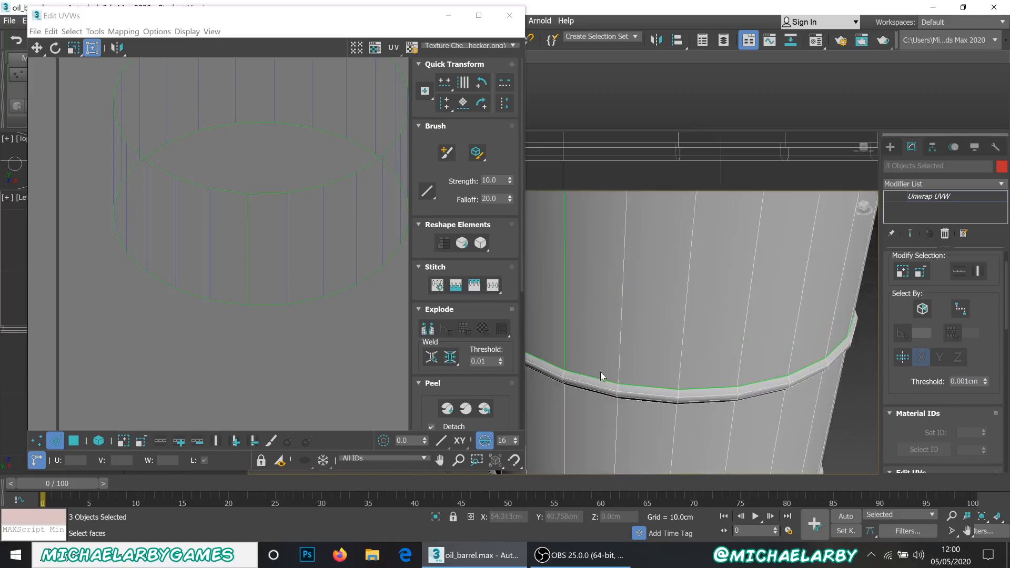
pyautogui.scroll(-4, 659, 332)
pyautogui.scroll(2, 652, 325)
pyautogui.scroll(-2, 634, 295)
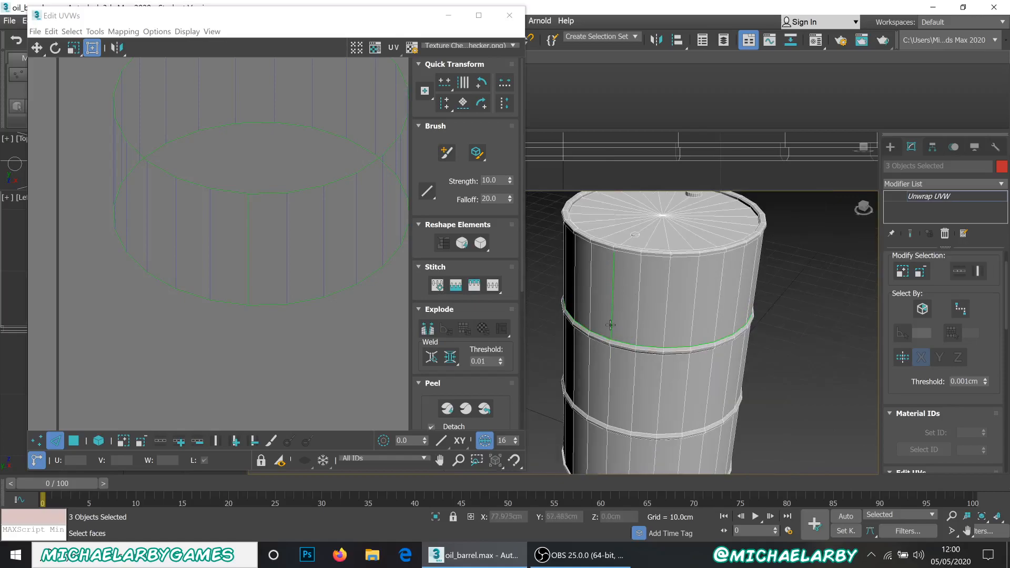
# Select the whole detached upper side ring as a face element and straighten it into a flat strip.
pyautogui.click(290, 247)
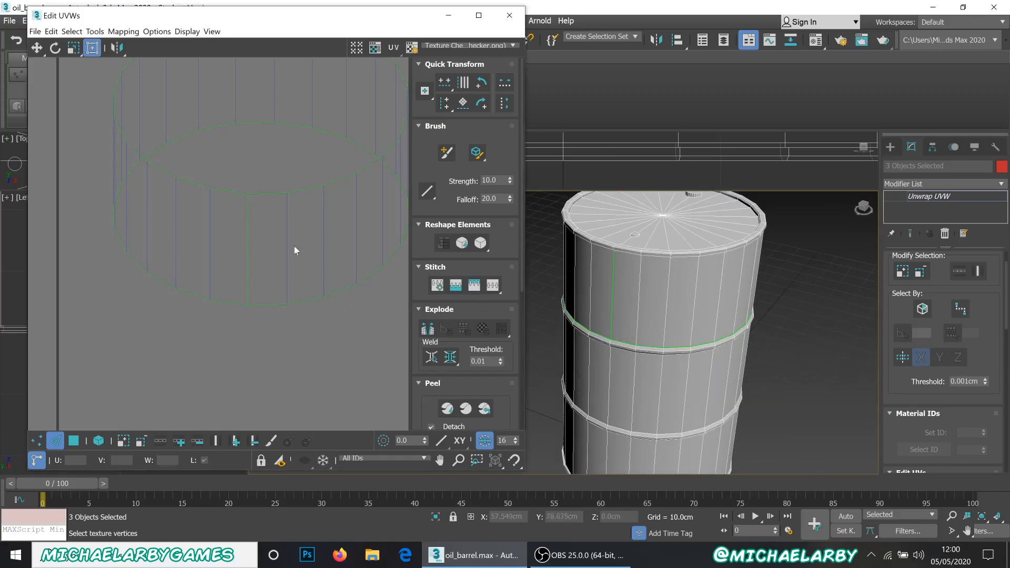
pyautogui.click(74, 442)
pyautogui.click(100, 445)
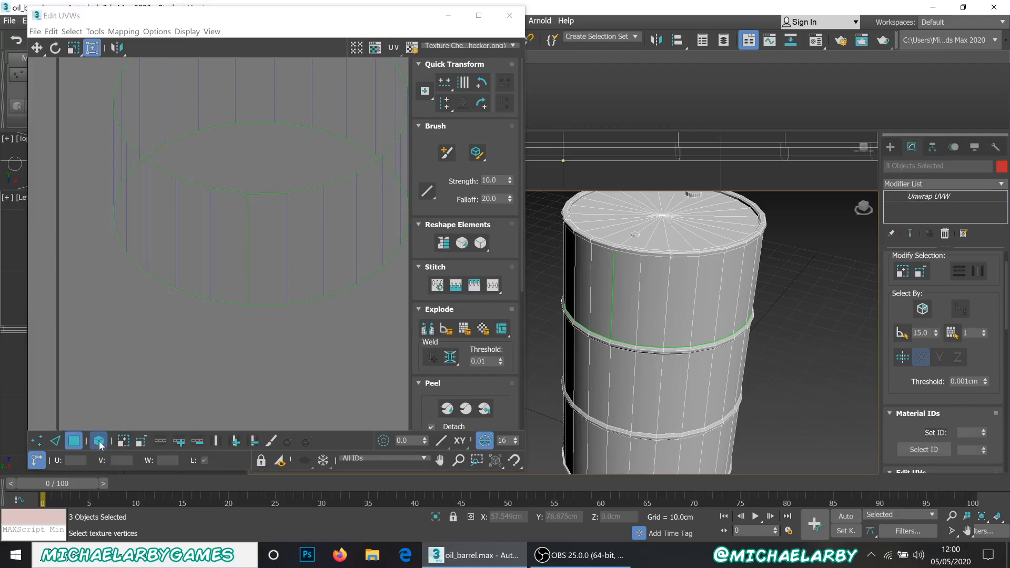
pyautogui.click(268, 263)
pyautogui.scroll(-3, 216, 332)
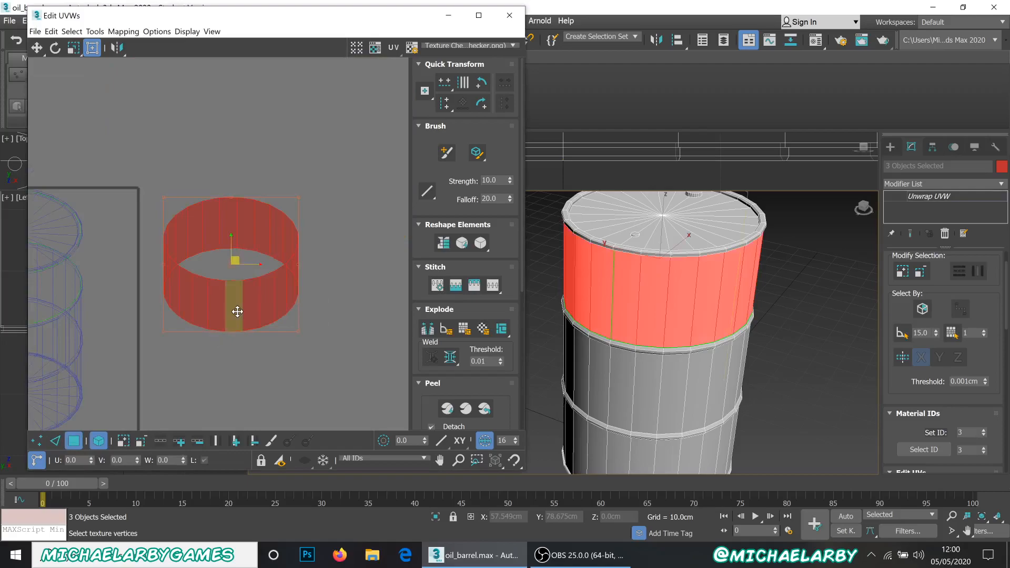
pyautogui.scroll(2, 235, 311)
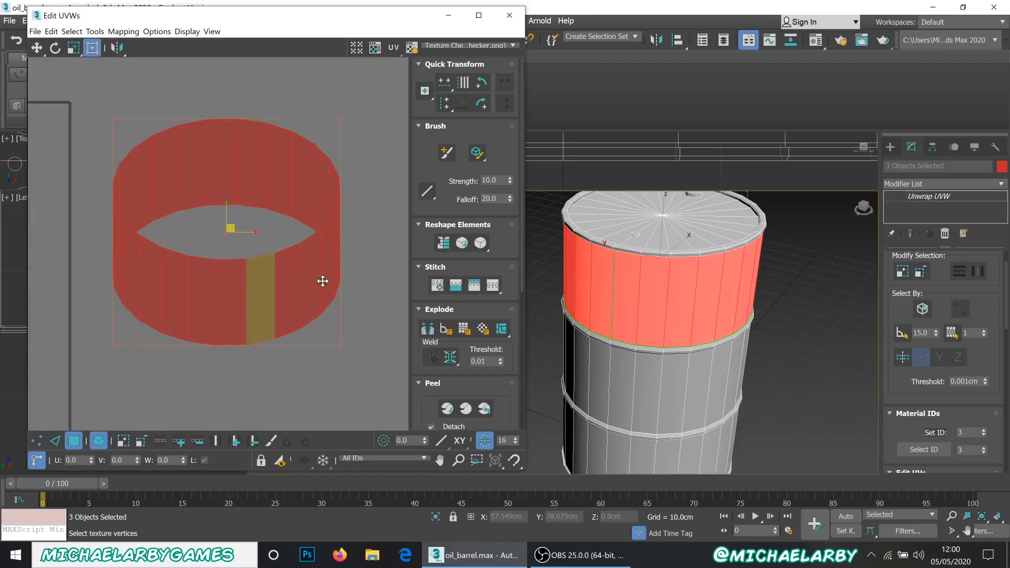
pyautogui.click(445, 243)
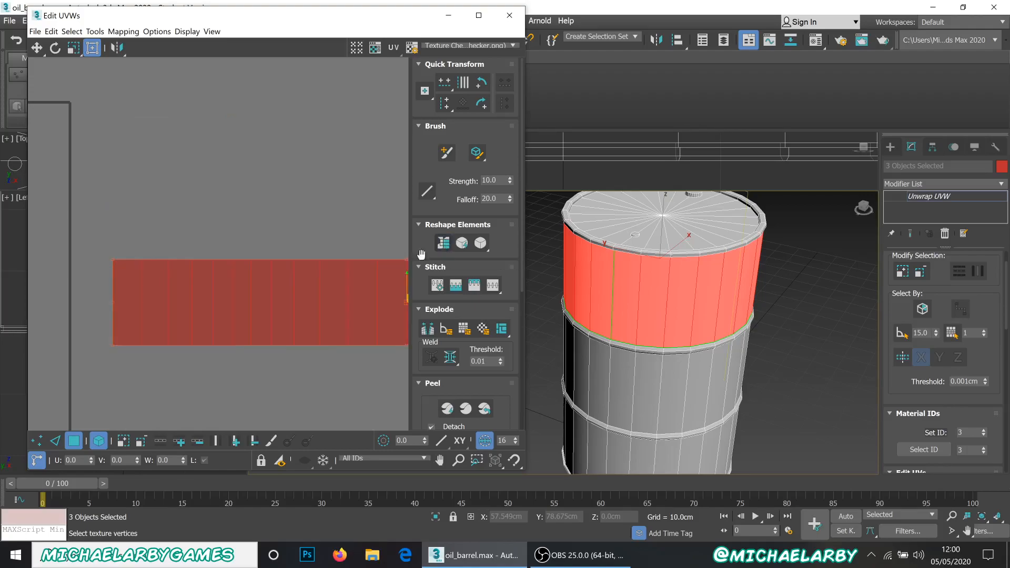
# Examine the straightened upper strip along its full length and against the remaining UV layout.
pyautogui.scroll(-2, 194, 266)
pyautogui.scroll(3, 246, 287)
pyautogui.scroll(-2, 214, 252)
pyautogui.scroll(3, 326, 264)
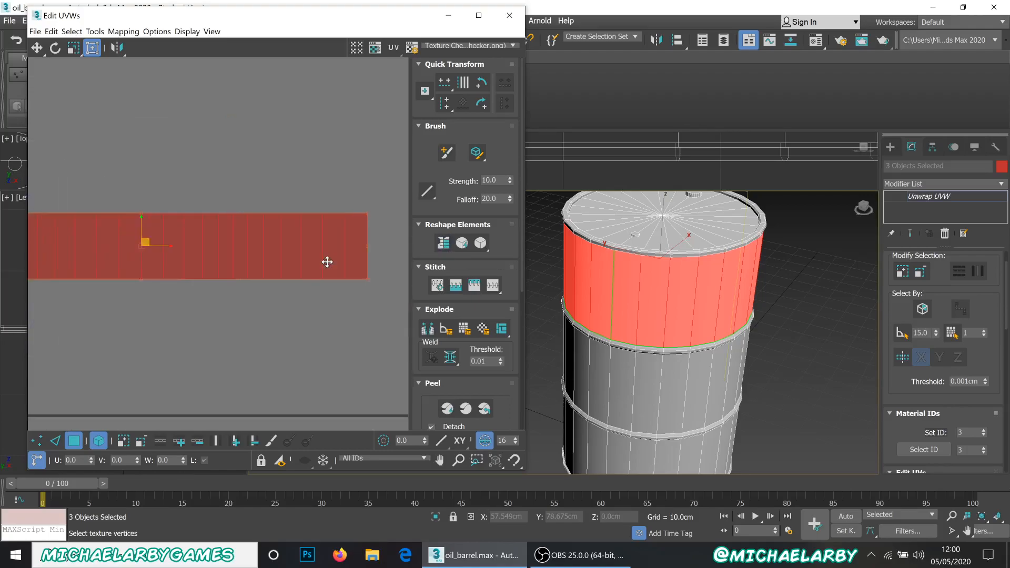
pyautogui.scroll(-3, 213, 249)
pyautogui.scroll(2, 212, 248)
pyautogui.scroll(-2, 199, 253)
pyautogui.scroll(2, 254, 214)
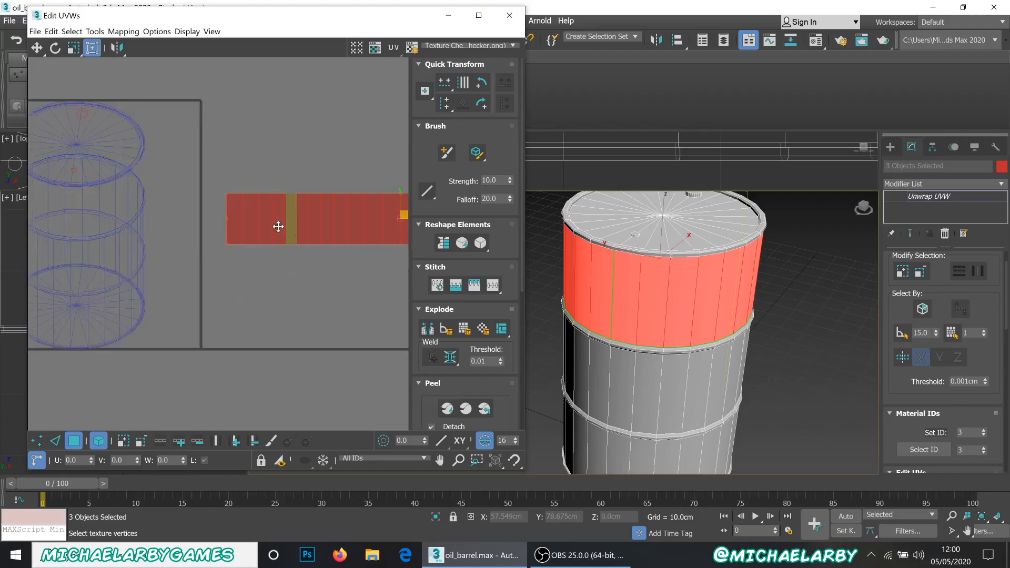
pyautogui.scroll(-1, 251, 224)
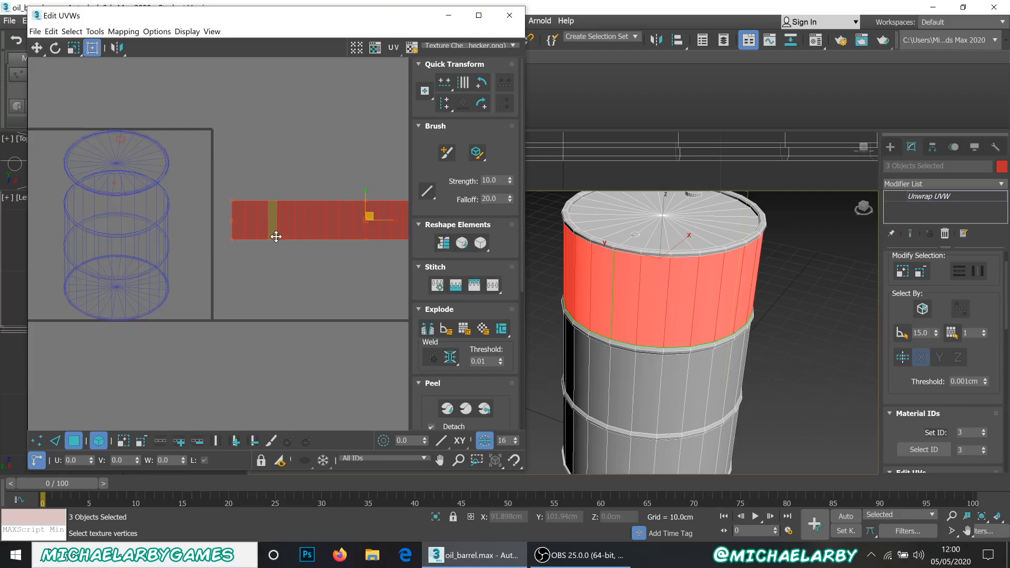
# Select the barrel's middle ring of side faces between the two ridges and break it off the other UVs.
pyautogui.keyDown('alt'); pyautogui.moveTo(584, 347); pyautogui.dragTo(647, 254, button='middle'); pyautogui.keyUp('alt')
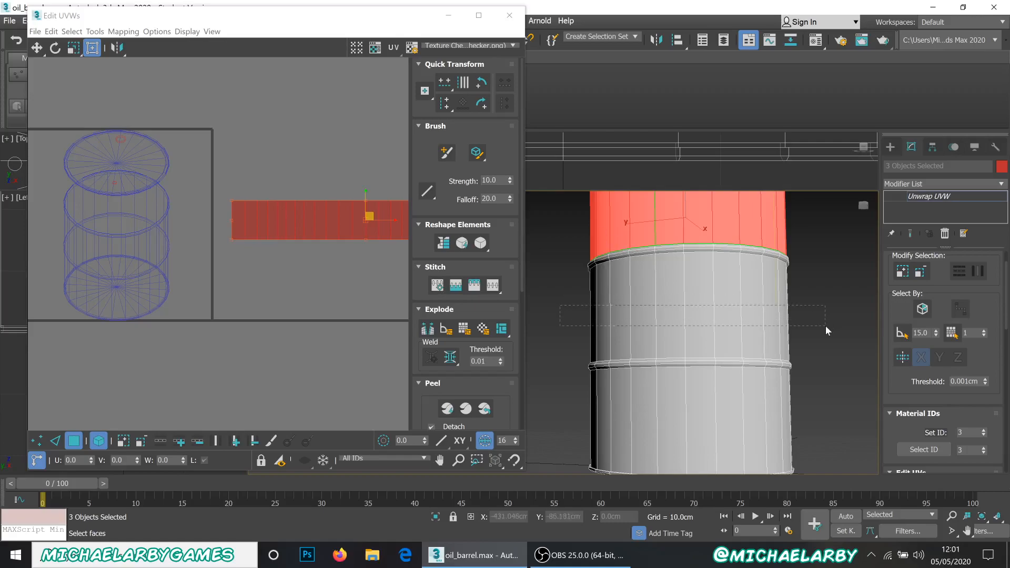
pyautogui.moveTo(825, 326); pyautogui.dragTo(825, 326)
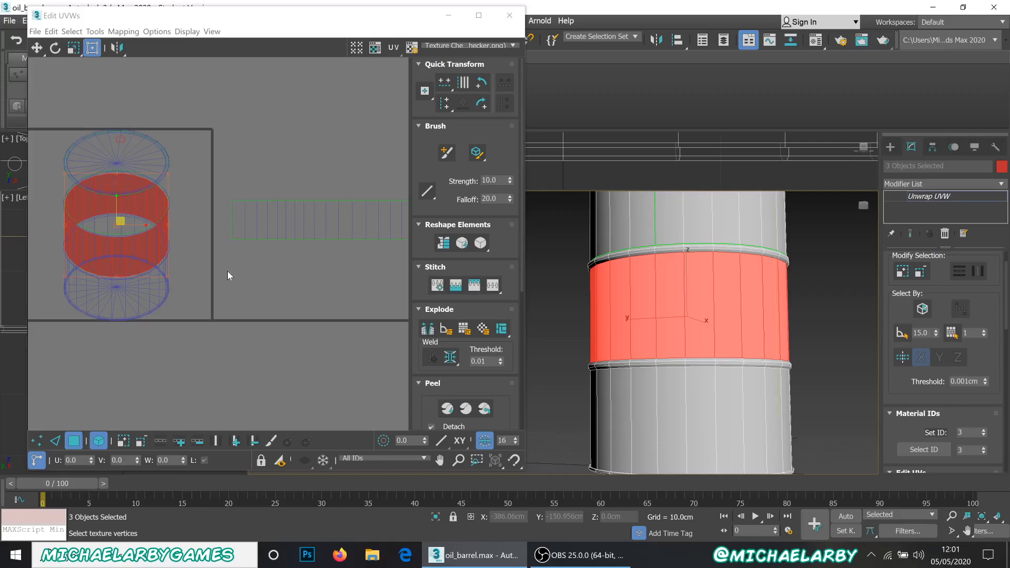
pyautogui.click(429, 330)
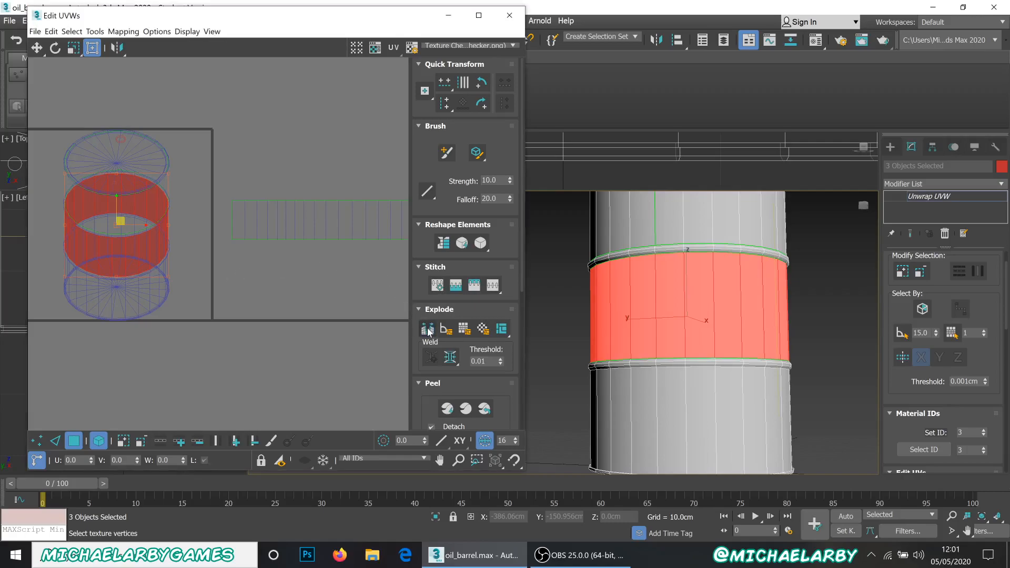
# Examine the seam along the ridge above the middle ring on the barrel and the ring's place in the UV layout.
pyautogui.scroll(-5, 266, 241)
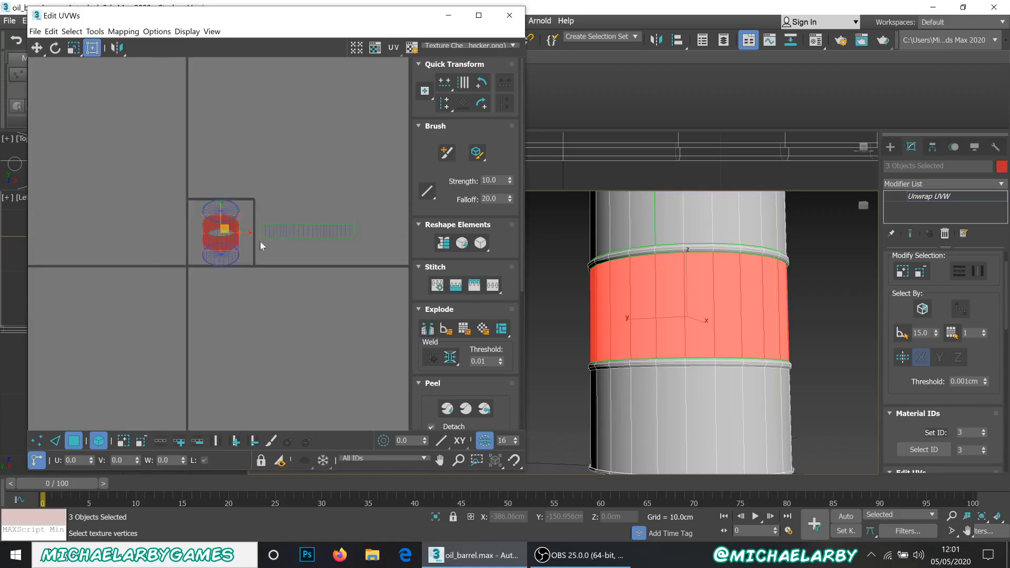
pyautogui.scroll(4, 241, 242)
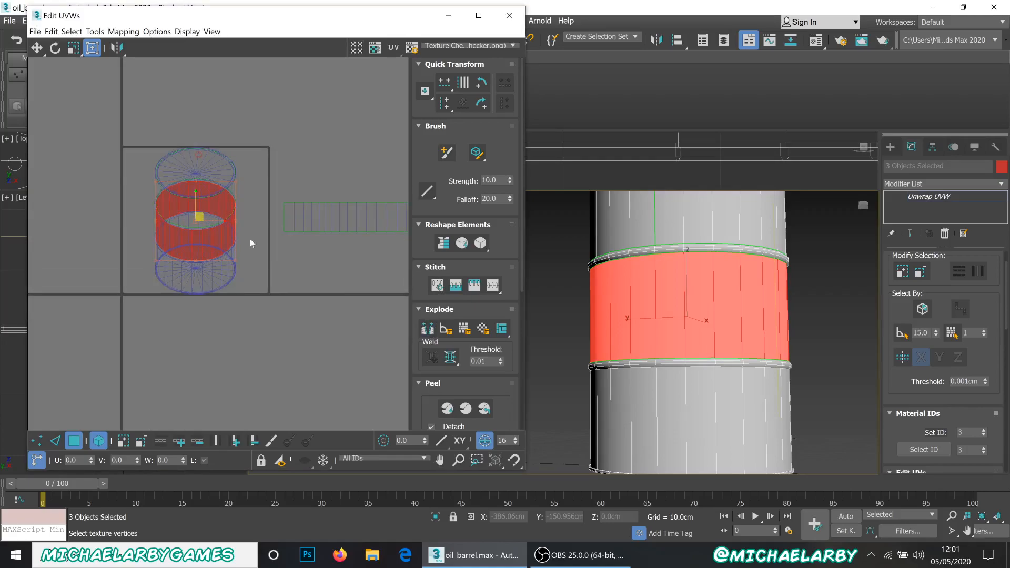
pyautogui.scroll(6, 636, 247)
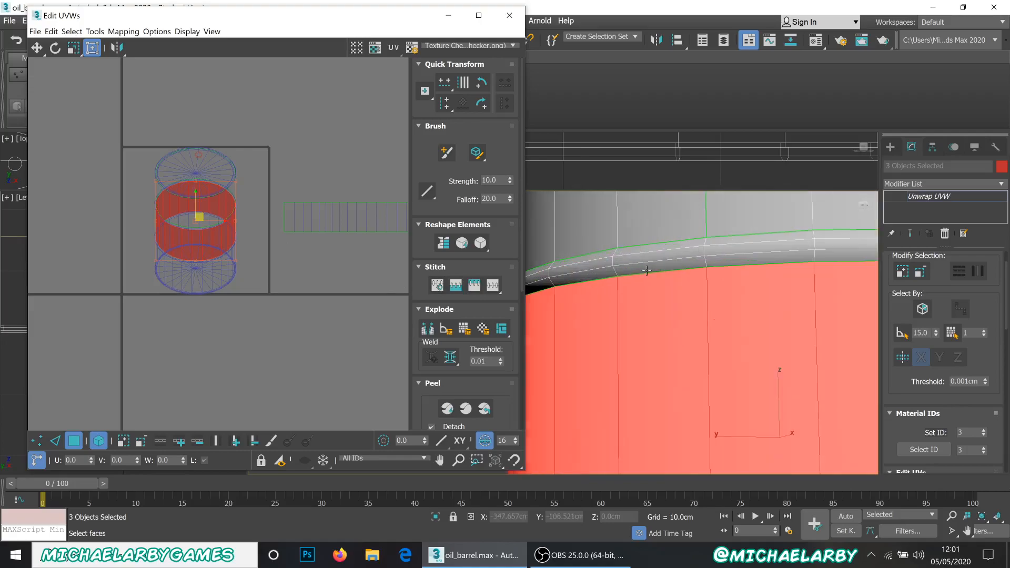
pyautogui.scroll(-2, 642, 273)
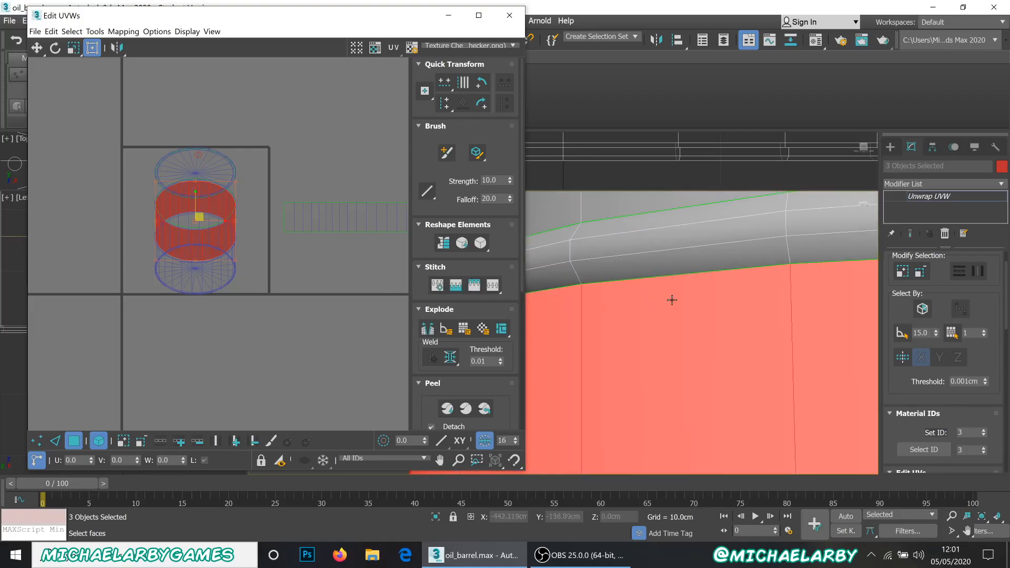
pyautogui.scroll(-3, 891, 304)
pyautogui.scroll(-5, 945, 397)
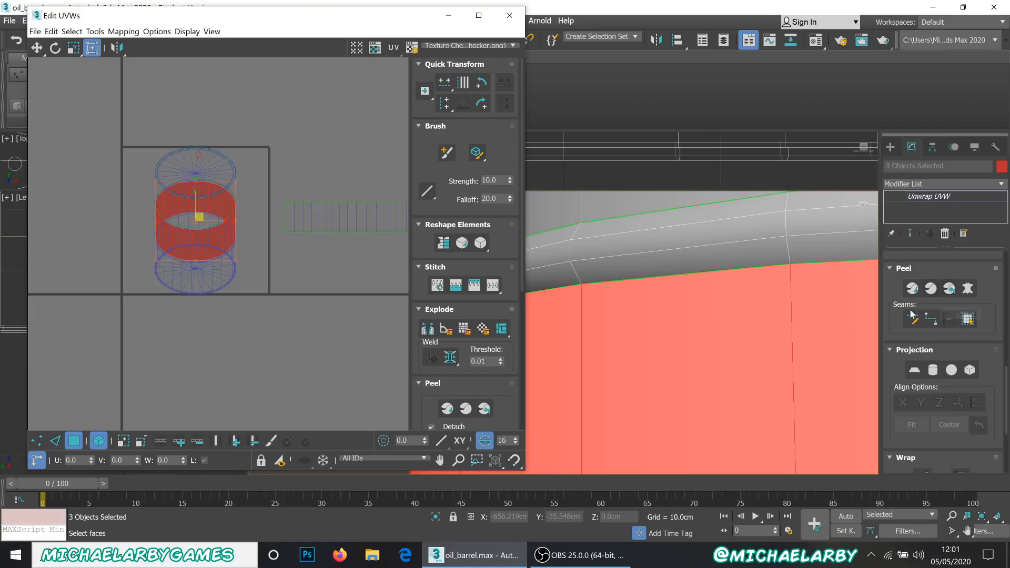
pyautogui.scroll(-2, 656, 364)
pyautogui.scroll(-4, 655, 364)
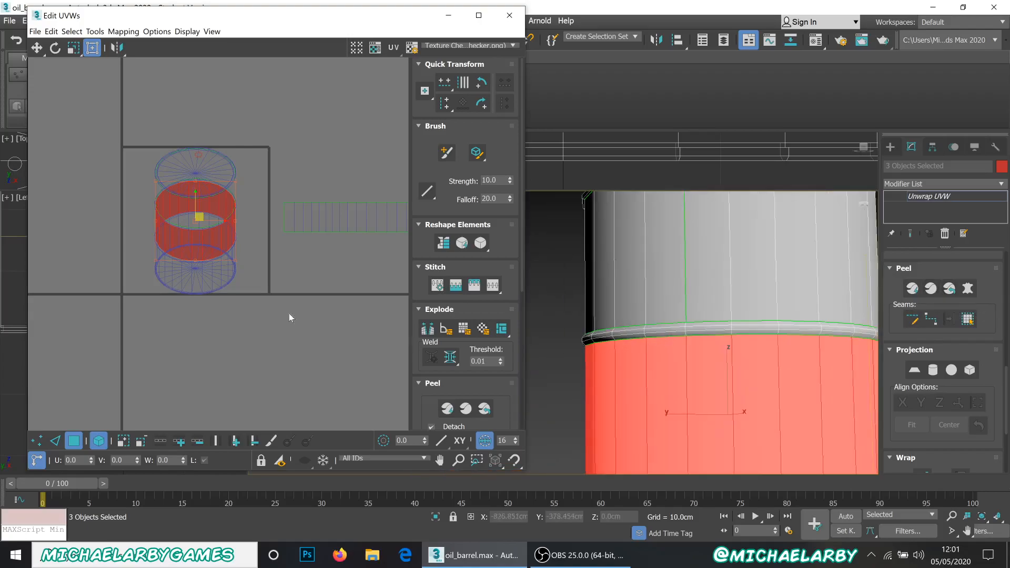
pyautogui.scroll(3, 157, 231)
pyautogui.scroll(1, 171, 226)
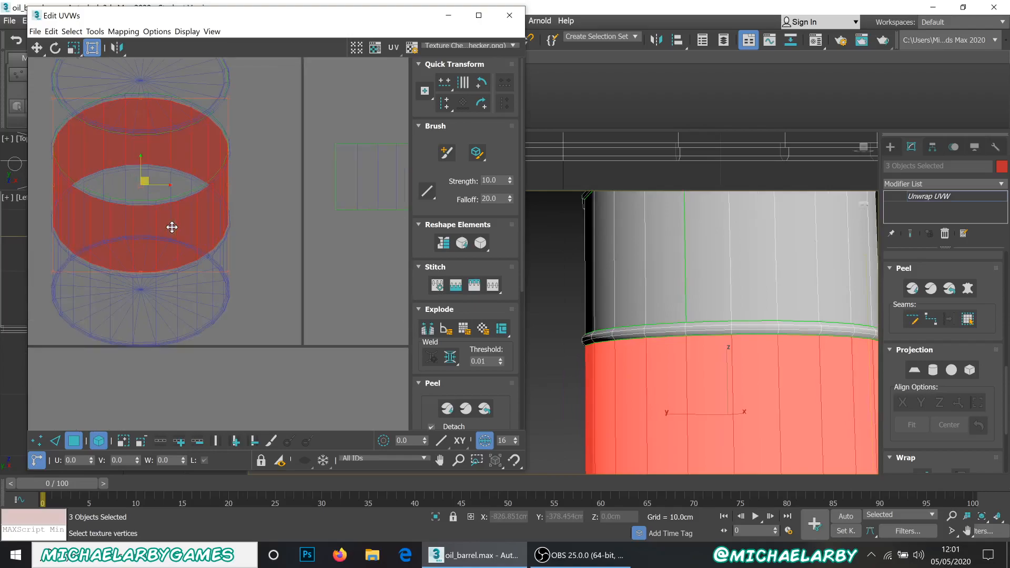
# Move the detached middle ring outside the UV square, below the straightened upper strip.
pyautogui.scroll(-3, 172, 226)
pyautogui.scroll(1, 193, 218)
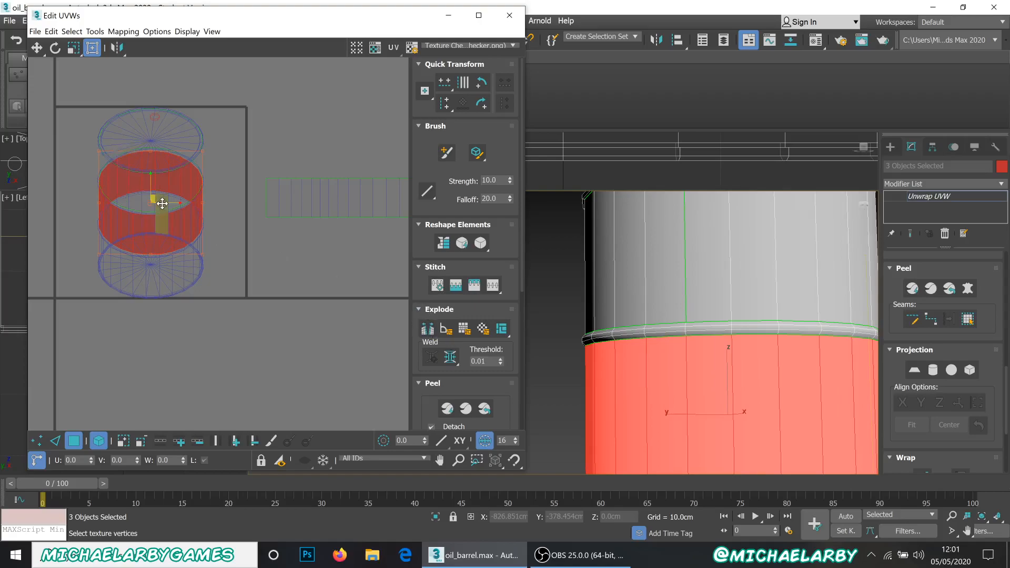
pyautogui.moveTo(155, 194); pyautogui.dragTo(322, 308)
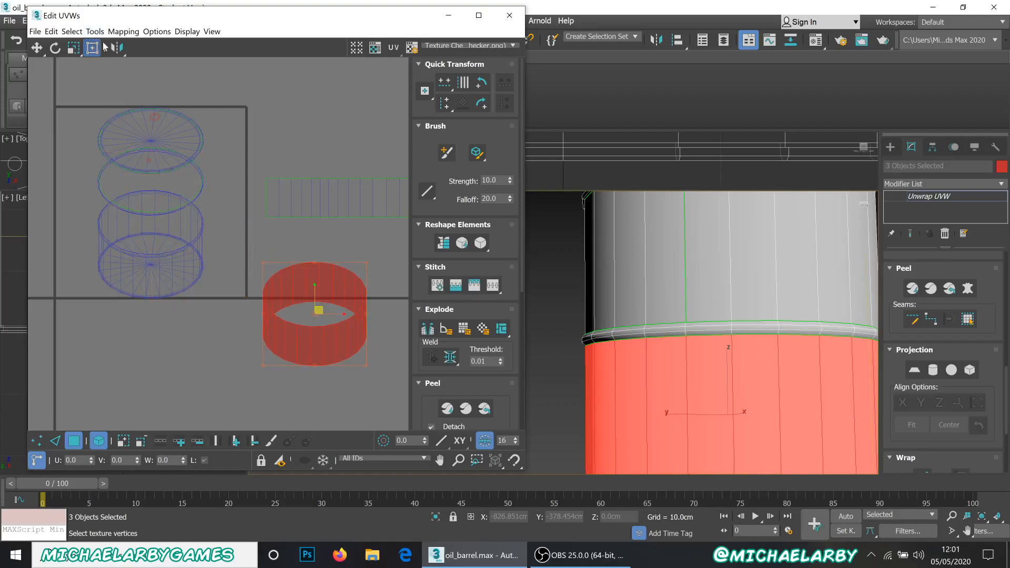
# Apply Flatten Mapping to the middle ring with a 45 polygon angle threshold and 0.001 spacing, and check its seams on the barrel.
pyautogui.click(122, 31)
pyautogui.click(128, 42)
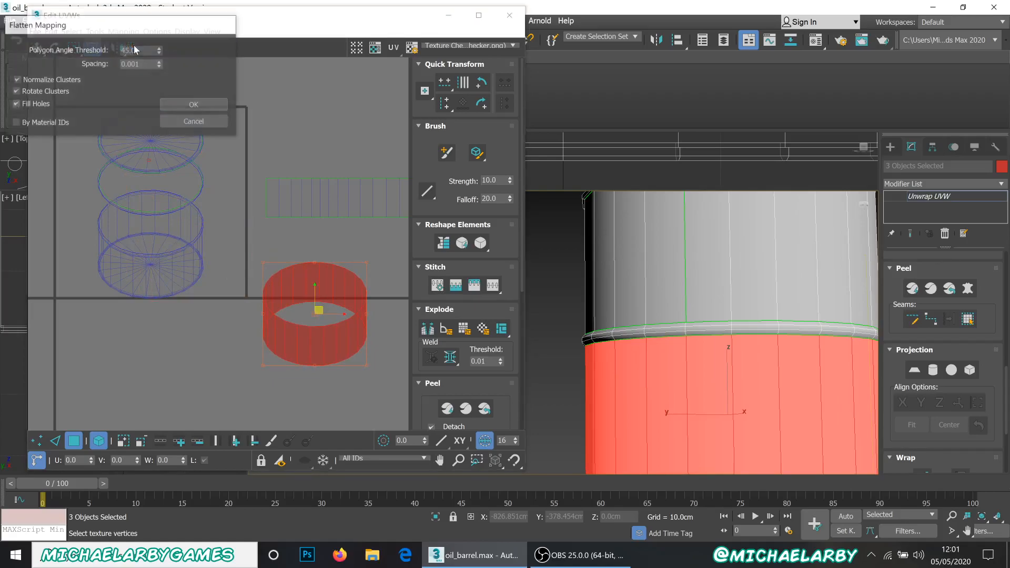
pyautogui.click(200, 103)
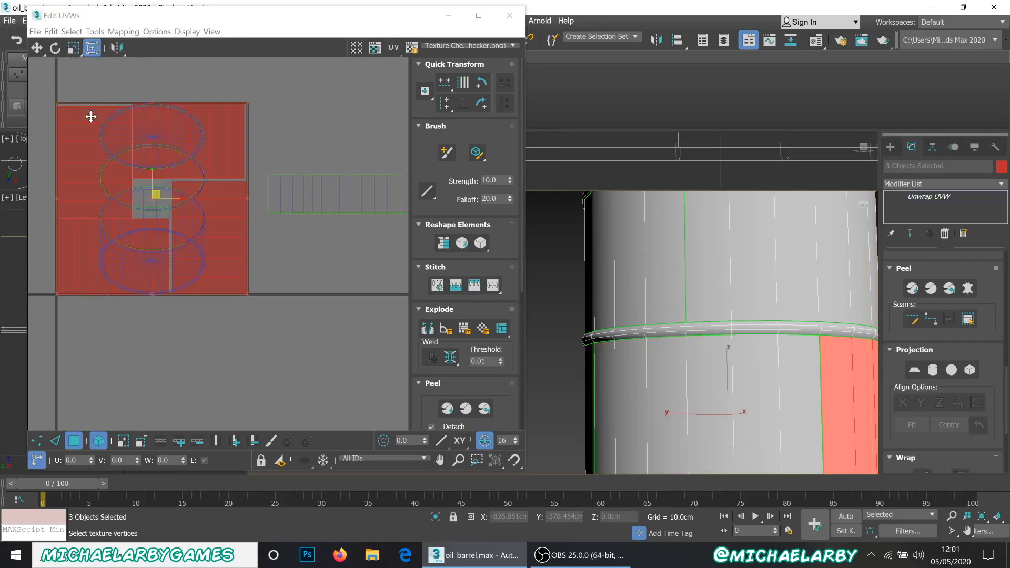
pyautogui.scroll(-4, 769, 374)
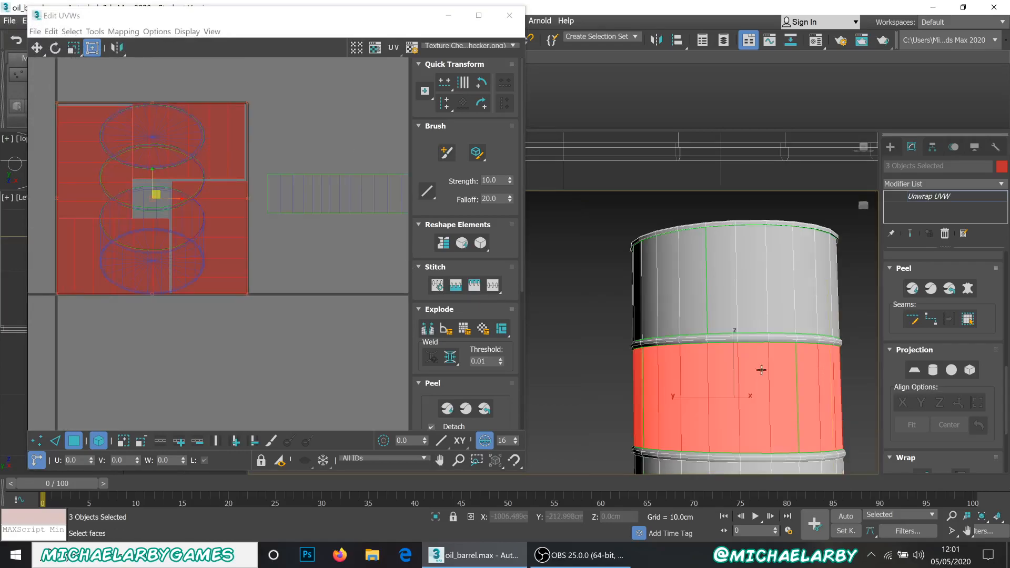
pyautogui.scroll(2, 768, 374)
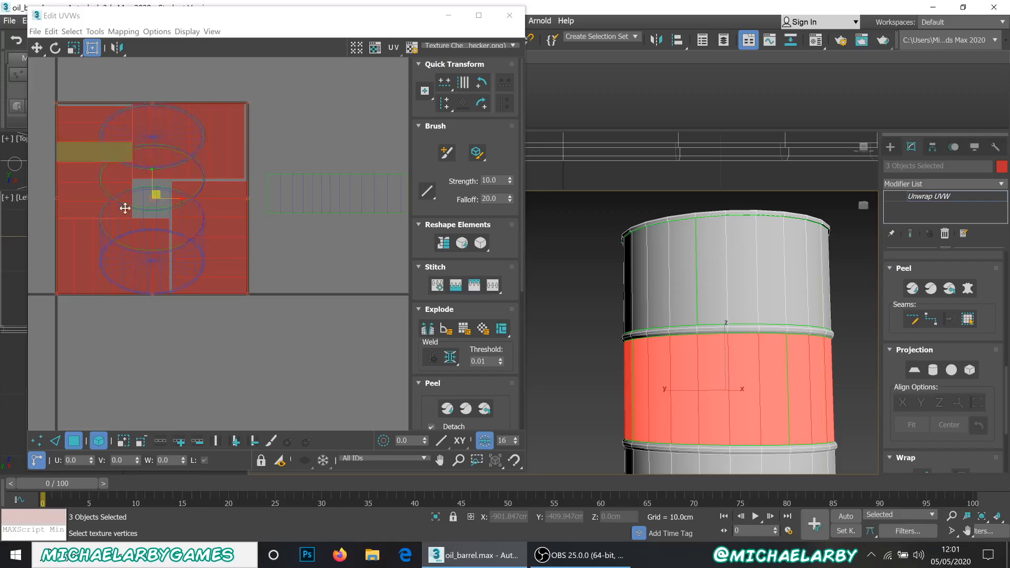
# Move the flattened middle ring pieces outside the UV square, below the upper strip, and deselect them.
pyautogui.moveTo(227, 143); pyautogui.dragTo(401, 291)
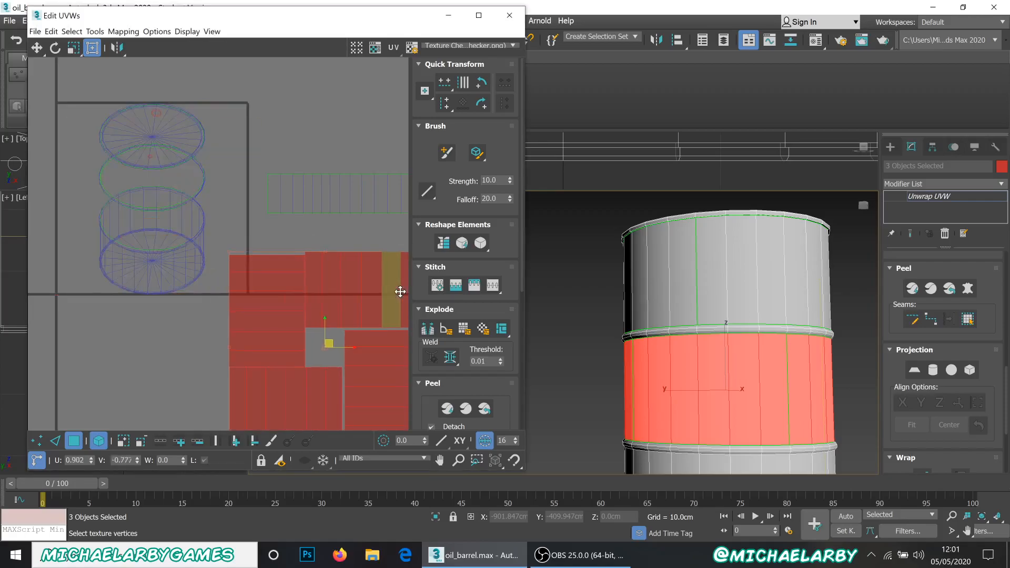
pyautogui.scroll(-5, 225, 292)
pyautogui.scroll(4, 322, 294)
pyautogui.scroll(-4, 228, 303)
pyautogui.scroll(4, 112, 296)
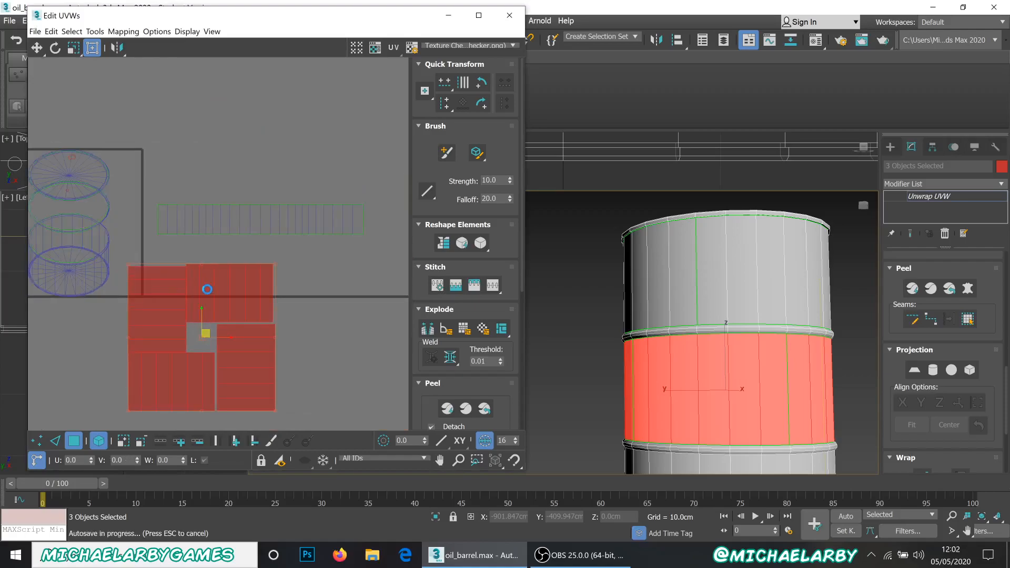
pyautogui.moveTo(203, 290); pyautogui.dragTo(243, 291)
pyautogui.click(283, 238)
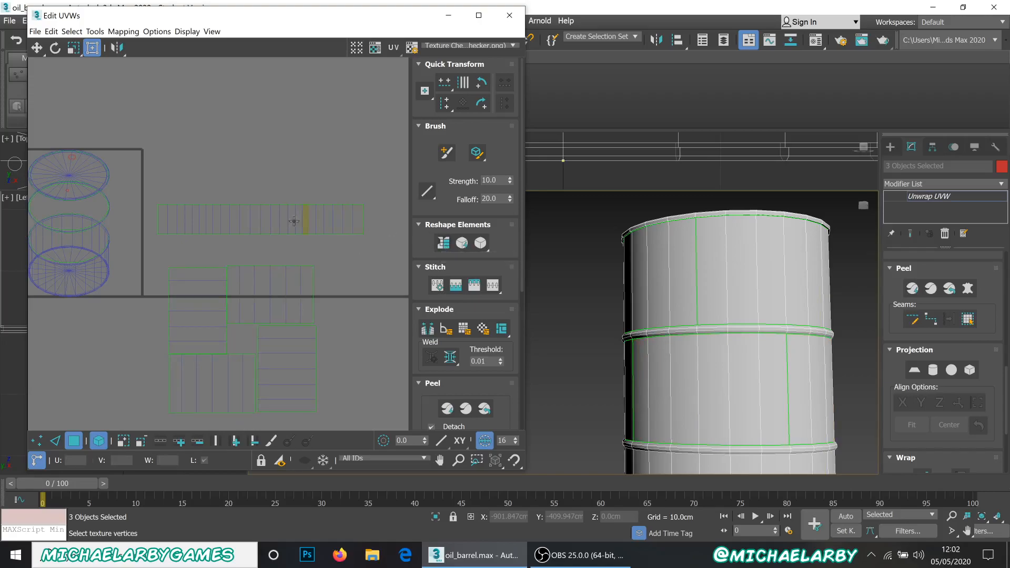
# Select the upper ring's strip and pack it with Pack Custom, using Rescale and 0.02 padding.
pyautogui.scroll(2, 198, 245)
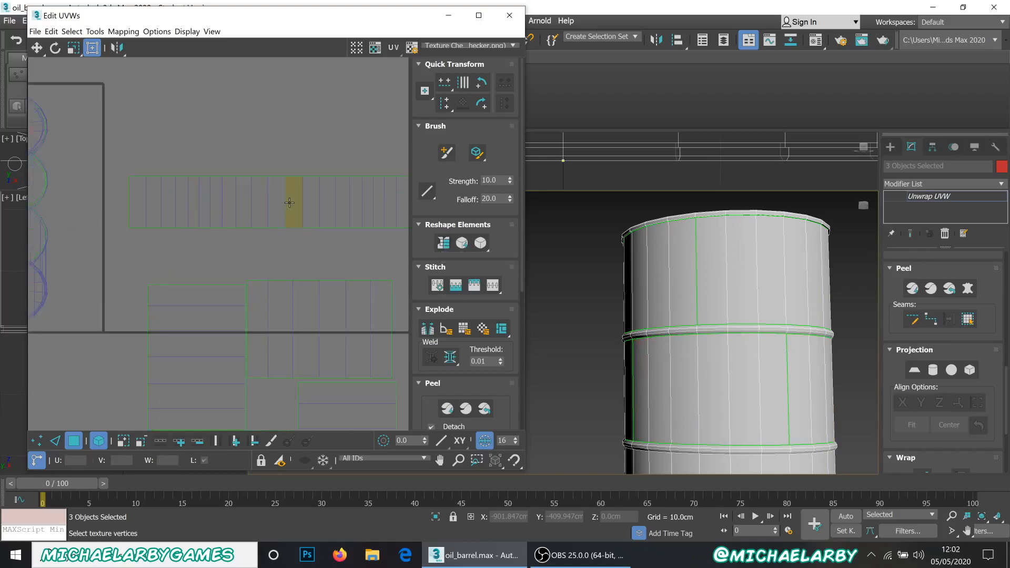
pyautogui.scroll(-2, 148, 233)
pyautogui.scroll(1, 191, 220)
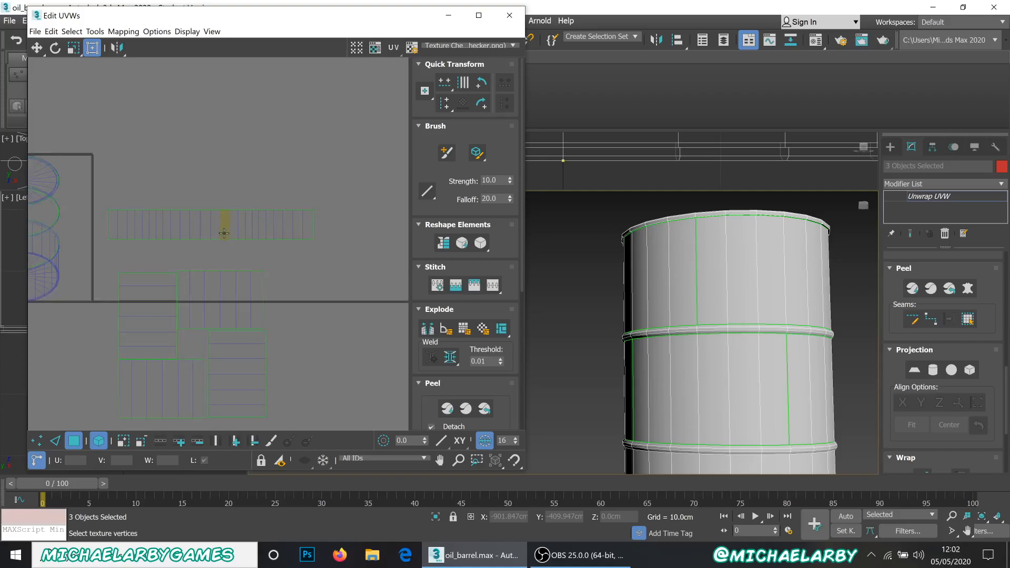
pyautogui.click(224, 233)
pyautogui.scroll(-4, 446, 318)
pyautogui.scroll(-3, 446, 322)
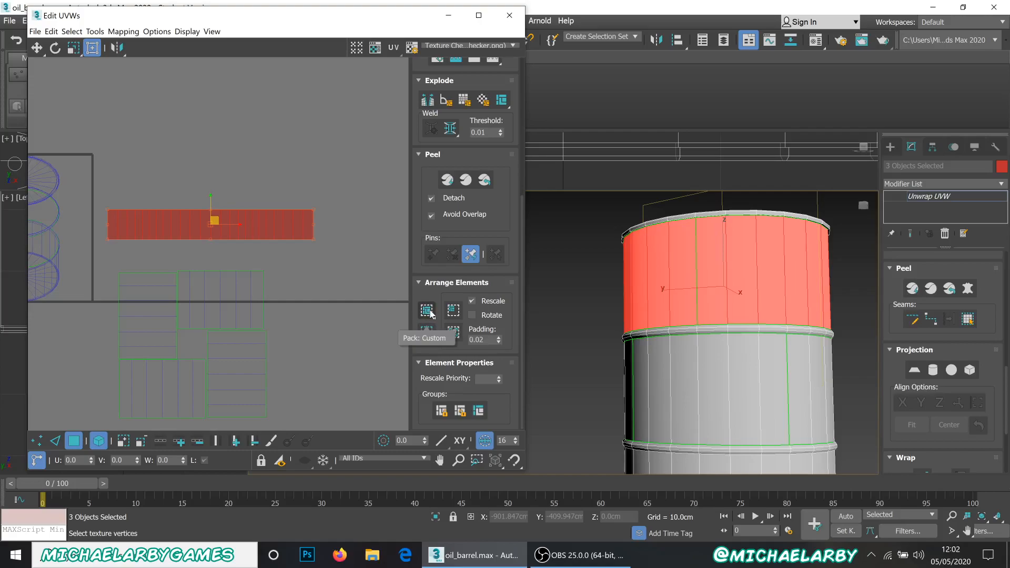
pyautogui.click(431, 311)
# Move the packed upper strip back outside the UV square, above the flattened middle pieces, and inspect it up close.
pyautogui.scroll(-5, 254, 266)
pyautogui.scroll(4, 128, 276)
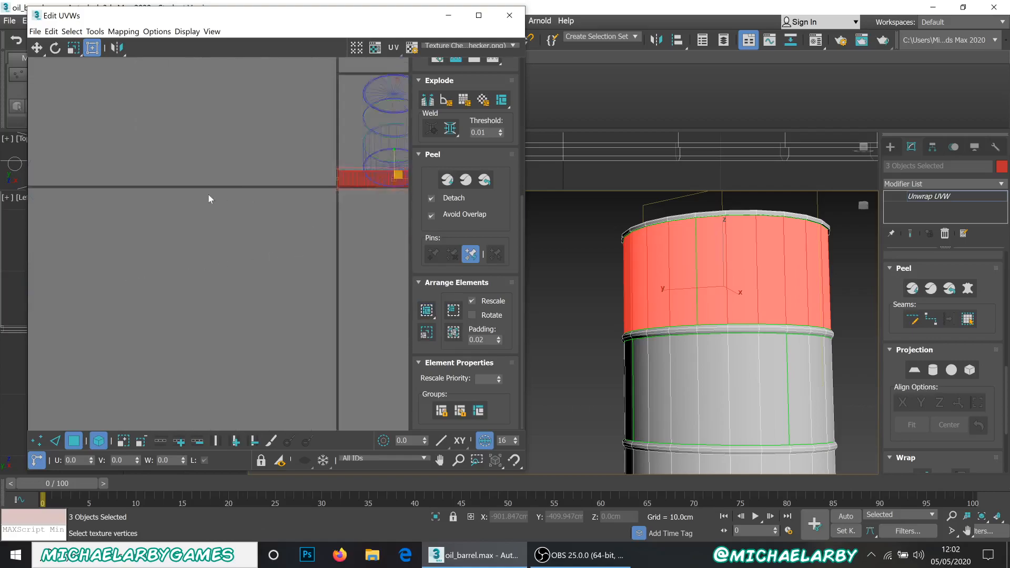
pyautogui.scroll(-2, 220, 194)
pyautogui.scroll(7, 333, 188)
pyautogui.scroll(-7, 113, 178)
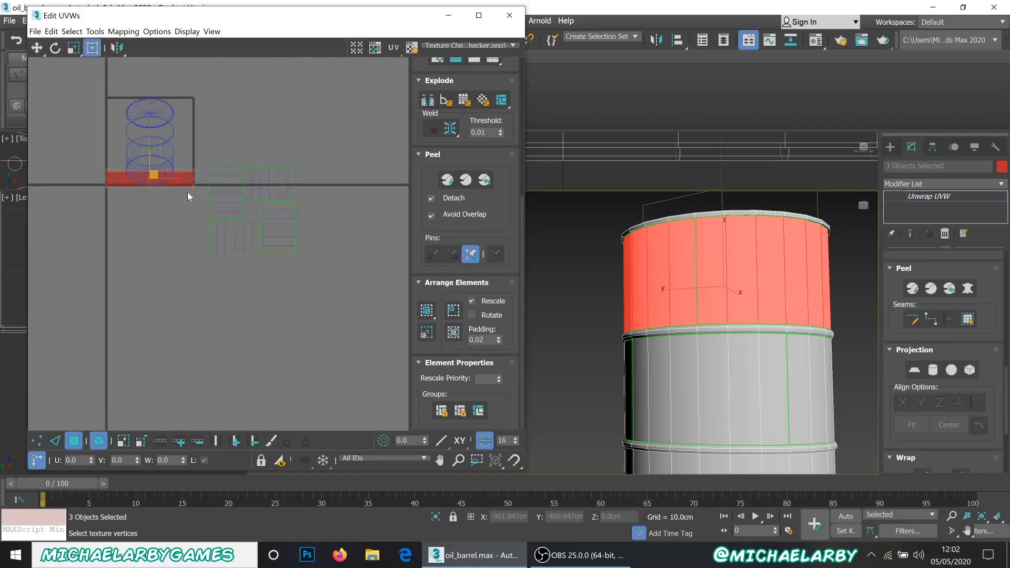
pyautogui.moveTo(185, 175); pyautogui.dragTo(310, 135)
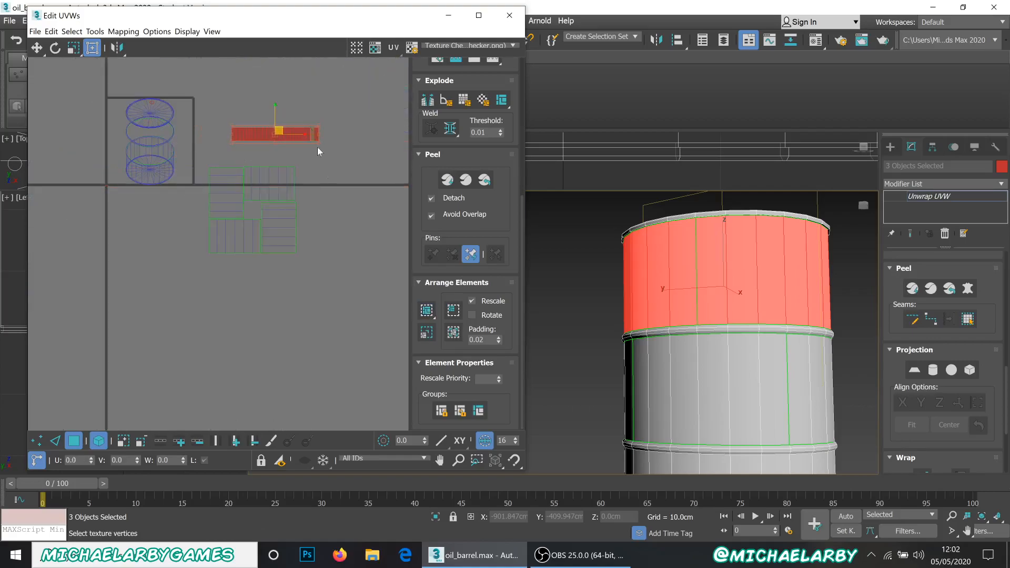
pyautogui.scroll(5, 443, 245)
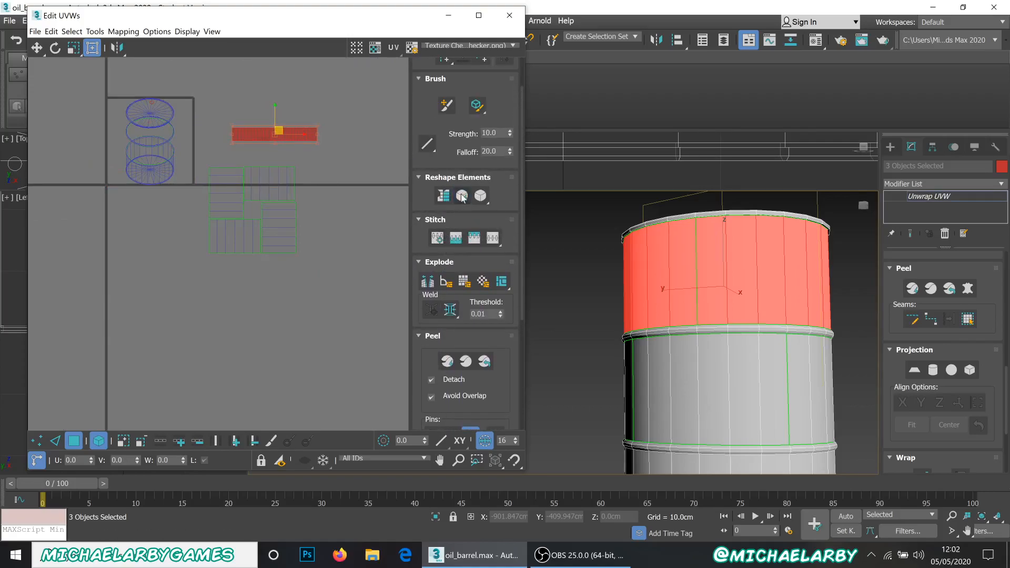
pyautogui.scroll(4, 322, 141)
pyautogui.scroll(-2, 321, 140)
pyautogui.scroll(2, 191, 80)
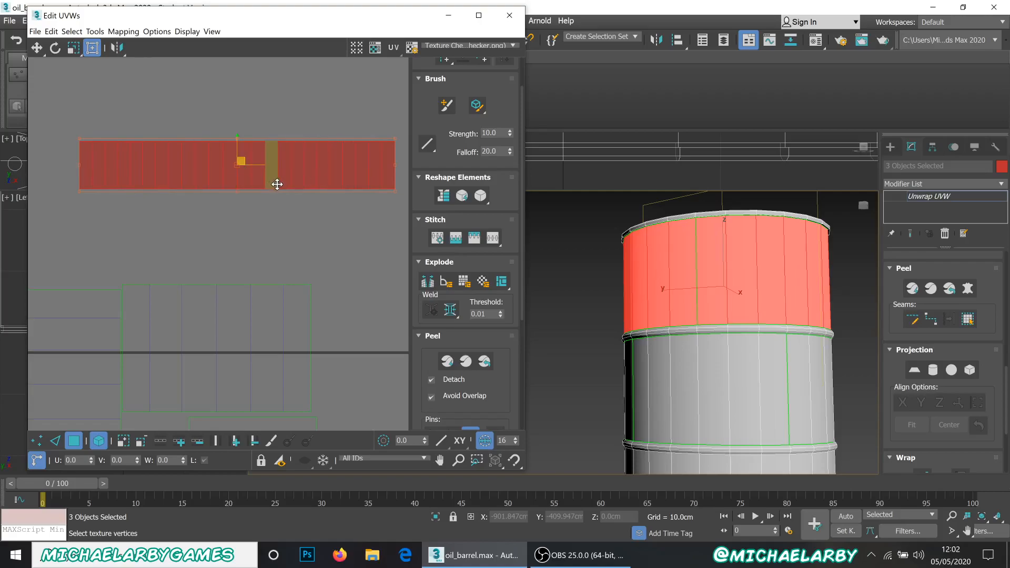
# Select the flattened middle ring pieces and compare their size with the packed upper ring strip.
pyautogui.scroll(-5, 276, 182)
pyautogui.scroll(4, 260, 216)
pyautogui.scroll(-2, 245, 205)
pyautogui.scroll(3, 265, 282)
pyautogui.scroll(-2, 258, 258)
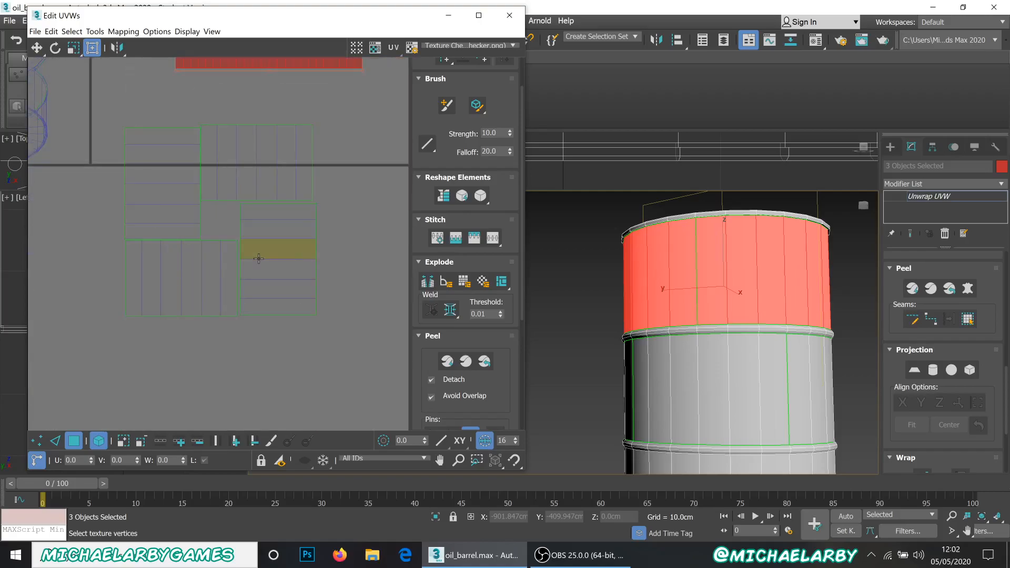
pyautogui.moveTo(113, 104); pyautogui.dragTo(344, 333)
pyautogui.scroll(-2, 241, 367)
pyautogui.scroll(2, 254, 167)
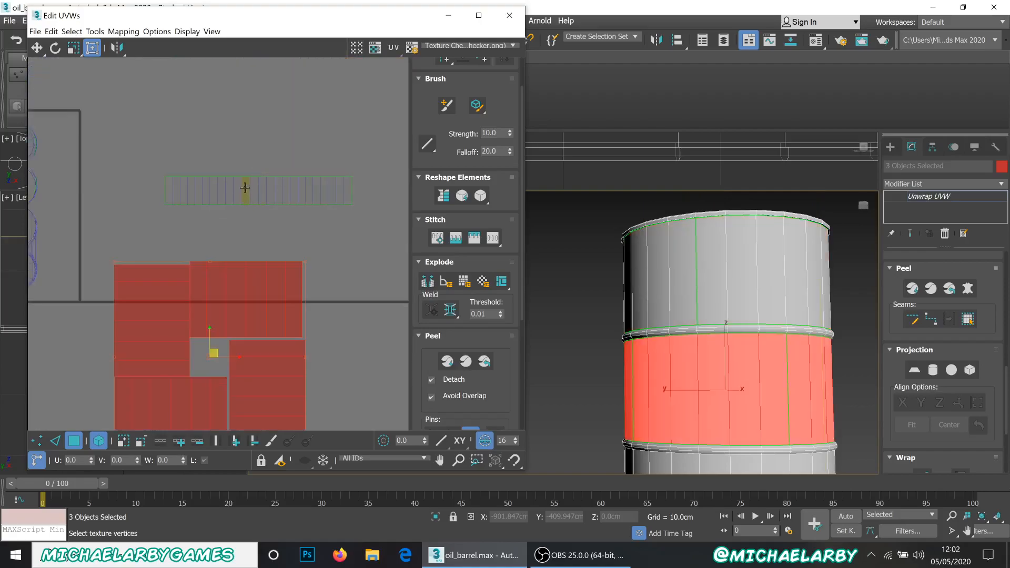
pyautogui.scroll(-3, 245, 187)
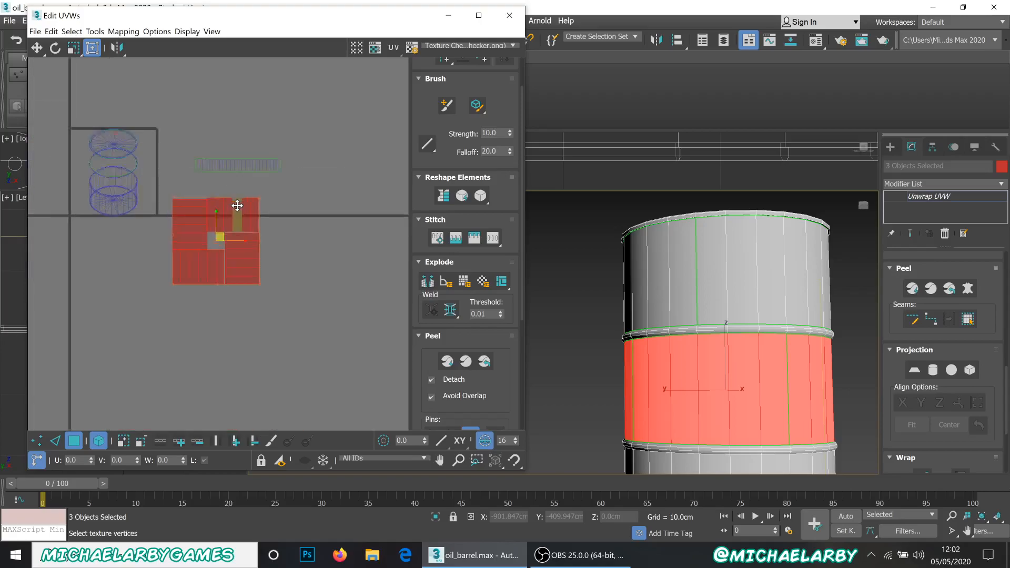
pyautogui.scroll(3, 238, 205)
# Select the upper ring strip together with all middle ring pieces and rescale the elements to matching proportions.
pyautogui.click(127, 103)
pyautogui.moveTo(111, 103); pyautogui.dragTo(353, 351)
pyautogui.scroll(-1, 445, 300)
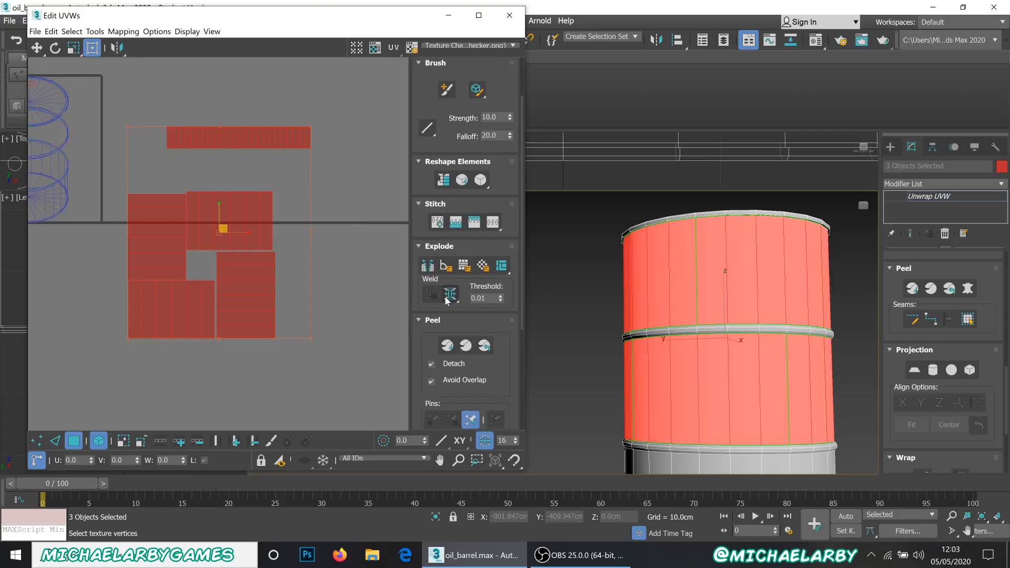
pyautogui.scroll(-3, 446, 300)
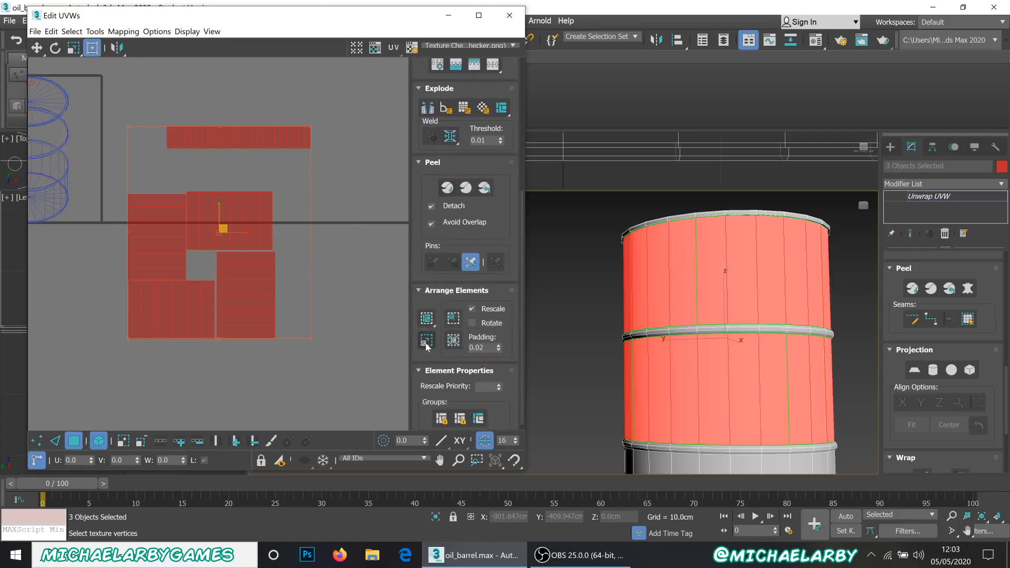
pyautogui.click(427, 342)
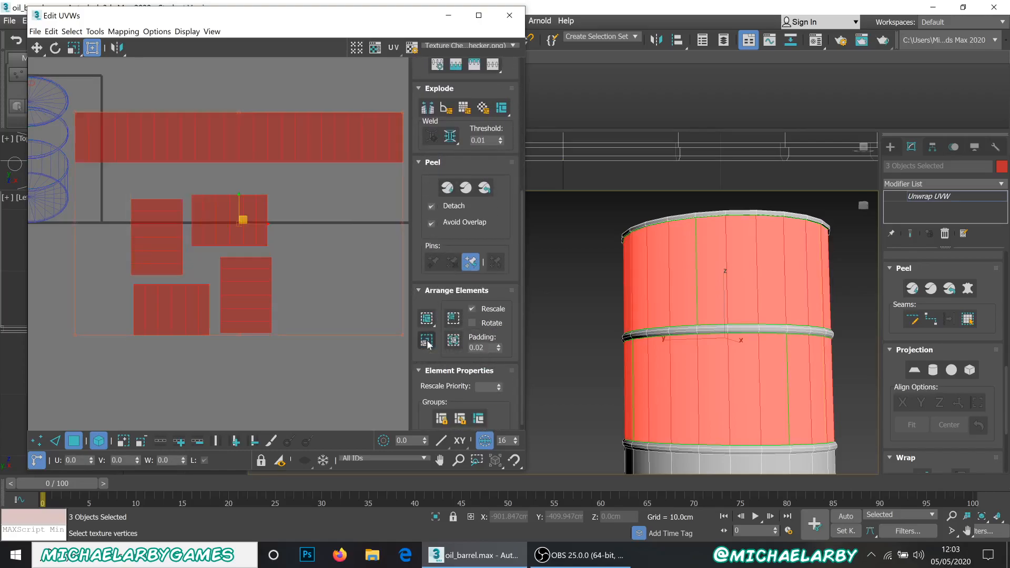
# Move the rescaled strip and middle ring pieces clear of the UV square and deselect them.
pyautogui.scroll(-5, 163, 253)
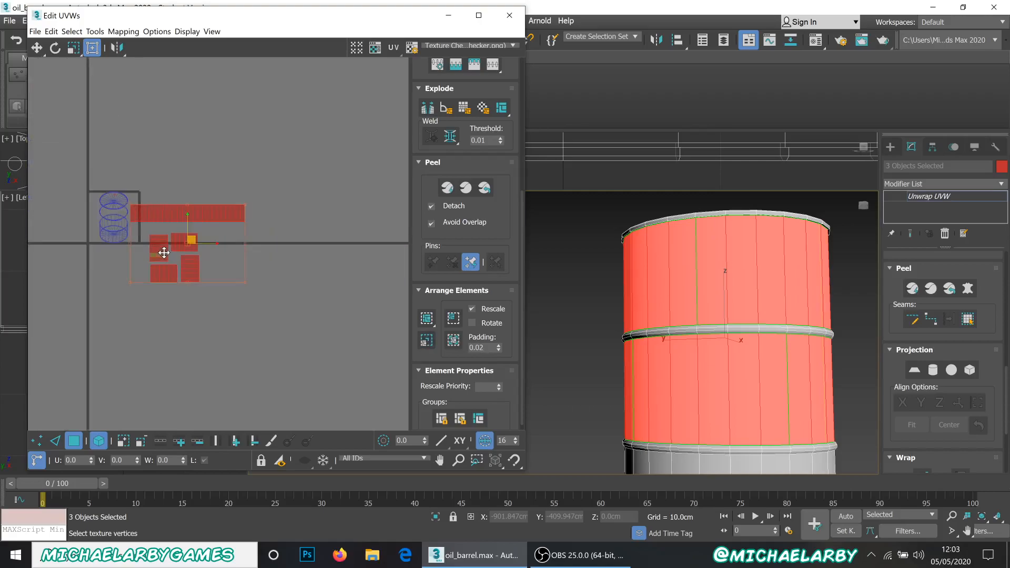
pyautogui.scroll(4, 156, 203)
pyautogui.moveTo(197, 233); pyautogui.dragTo(253, 212)
pyautogui.click(226, 327)
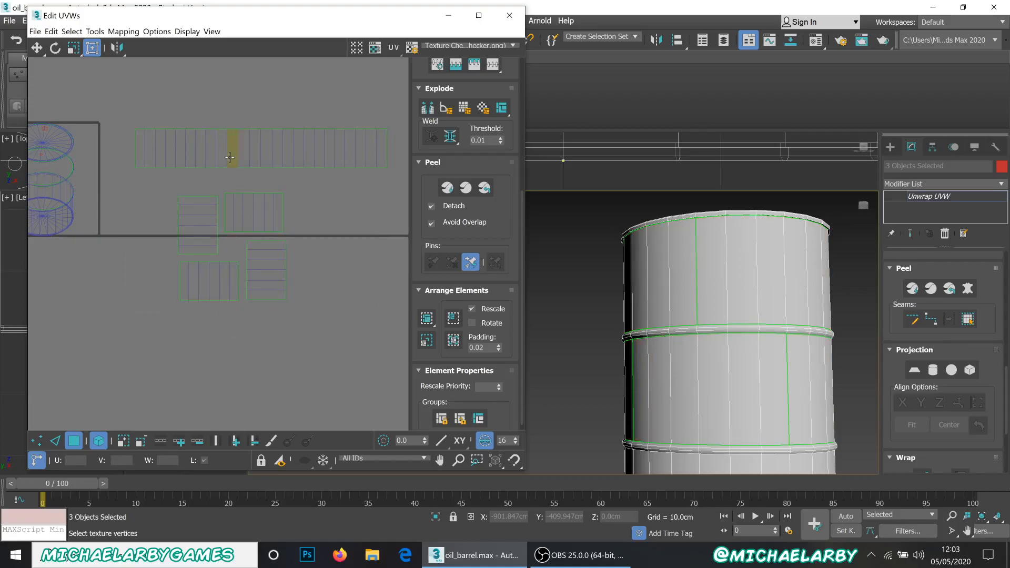
# Rotate the two middle ring pieces whose segments run horizontally by 90 degrees around the pivot.
pyautogui.scroll(-3, 134, 157)
pyautogui.scroll(4, 60, 143)
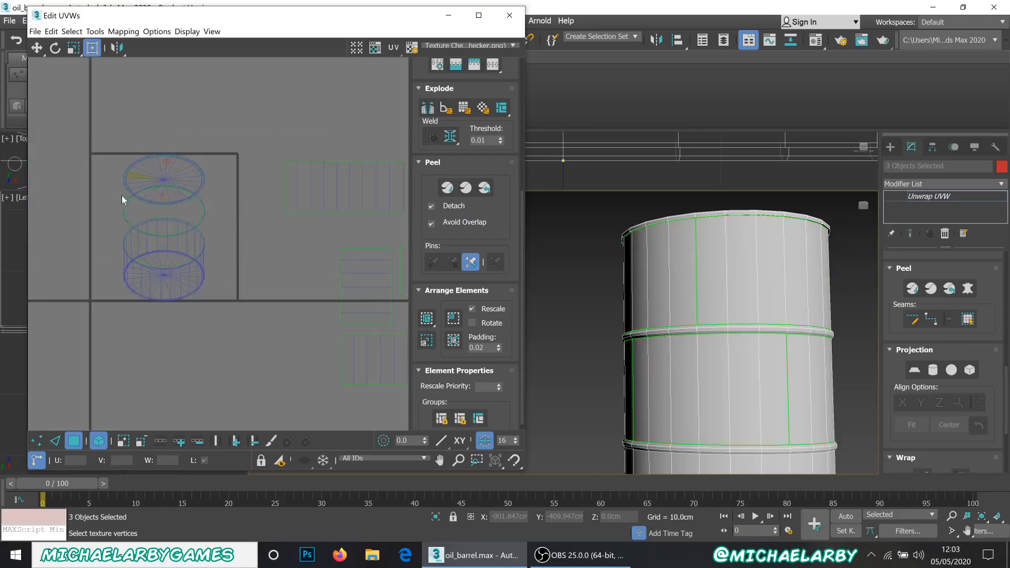
pyautogui.scroll(-4, 107, 223)
pyautogui.scroll(4, 216, 234)
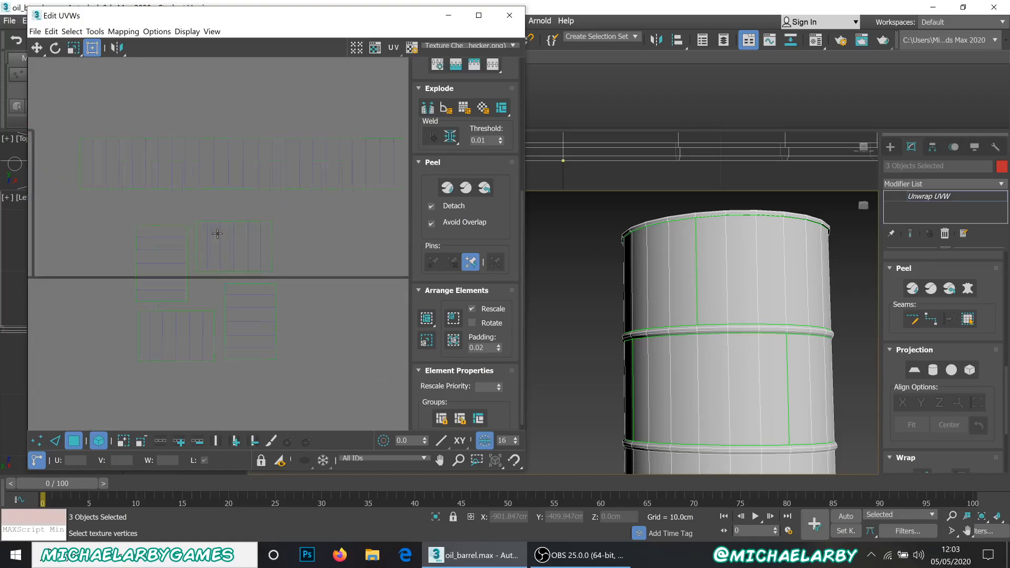
pyautogui.scroll(-3, 223, 223)
pyautogui.scroll(2, 189, 227)
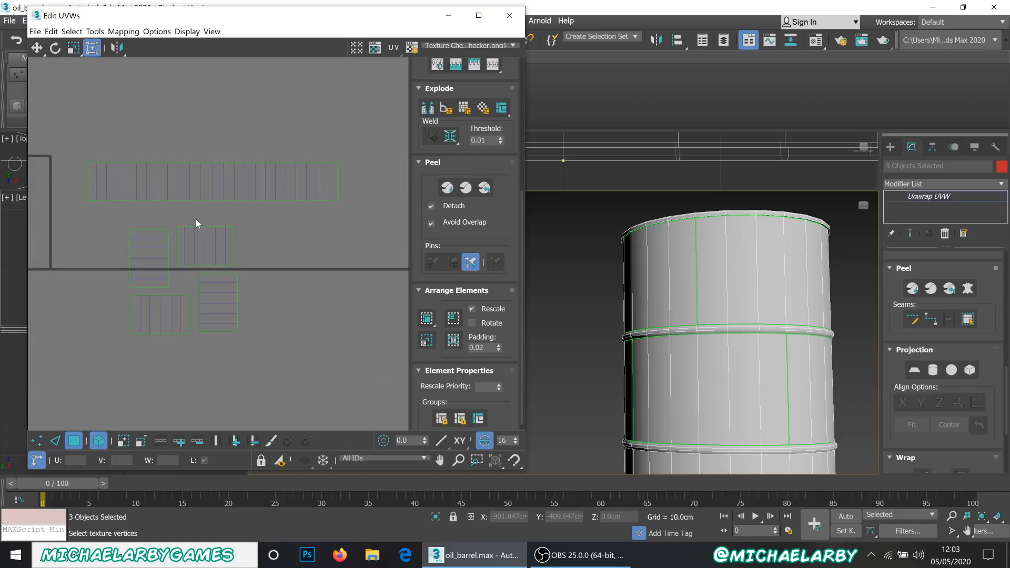
pyautogui.scroll(1, 195, 219)
pyautogui.click(188, 261)
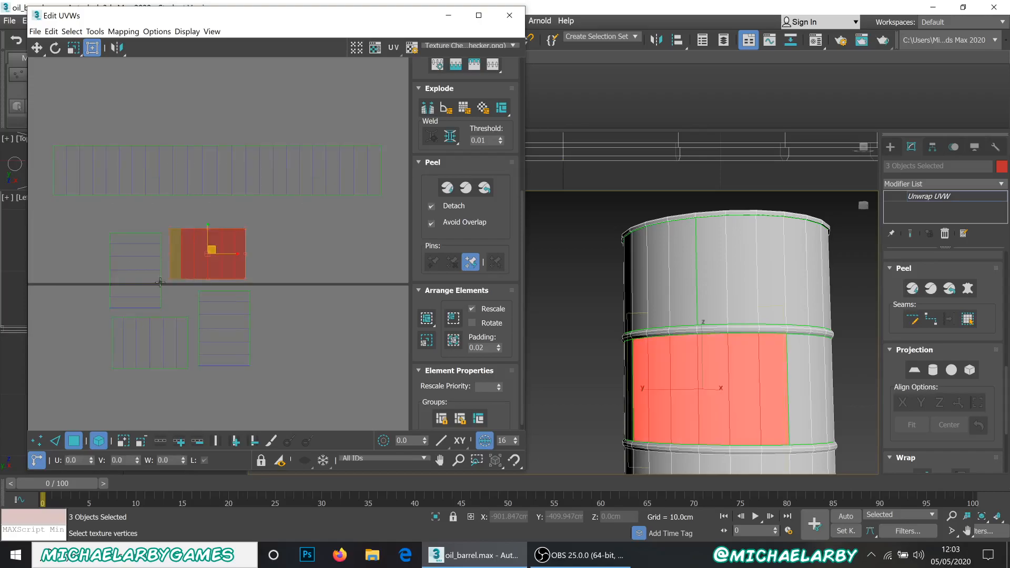
pyautogui.click(148, 293)
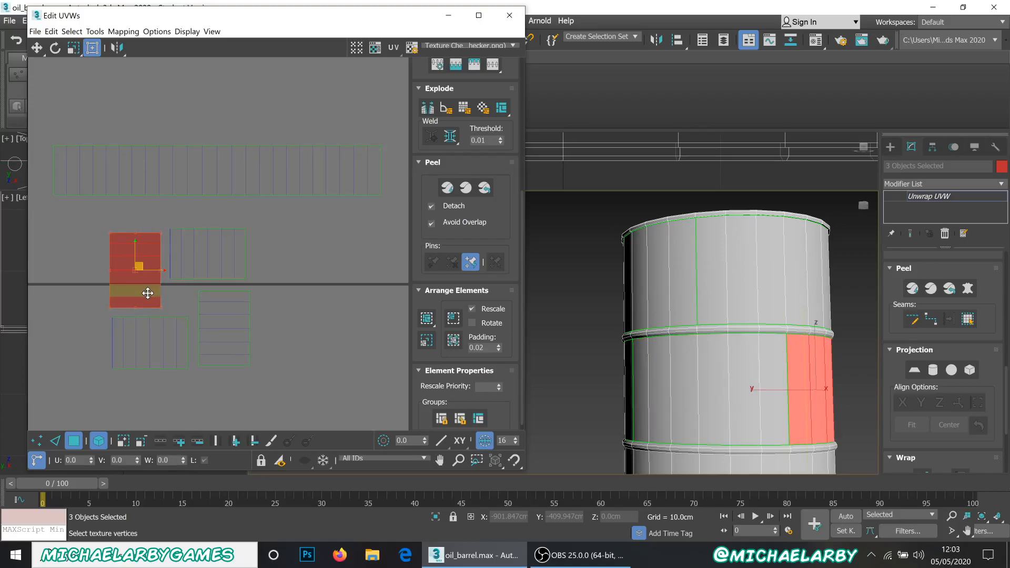
pyautogui.scroll(5, 421, 272)
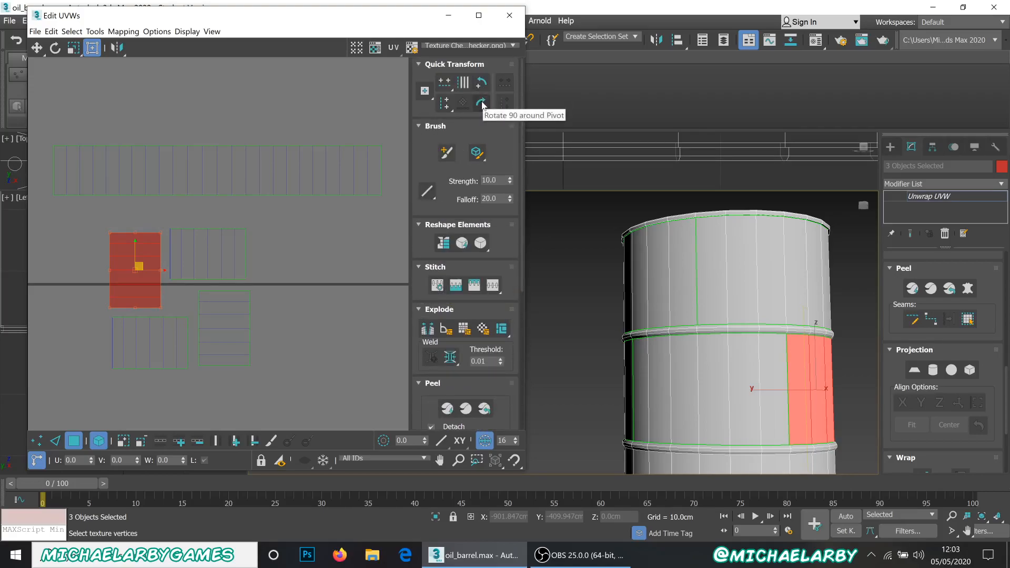
pyautogui.click(482, 104)
pyautogui.click(209, 341)
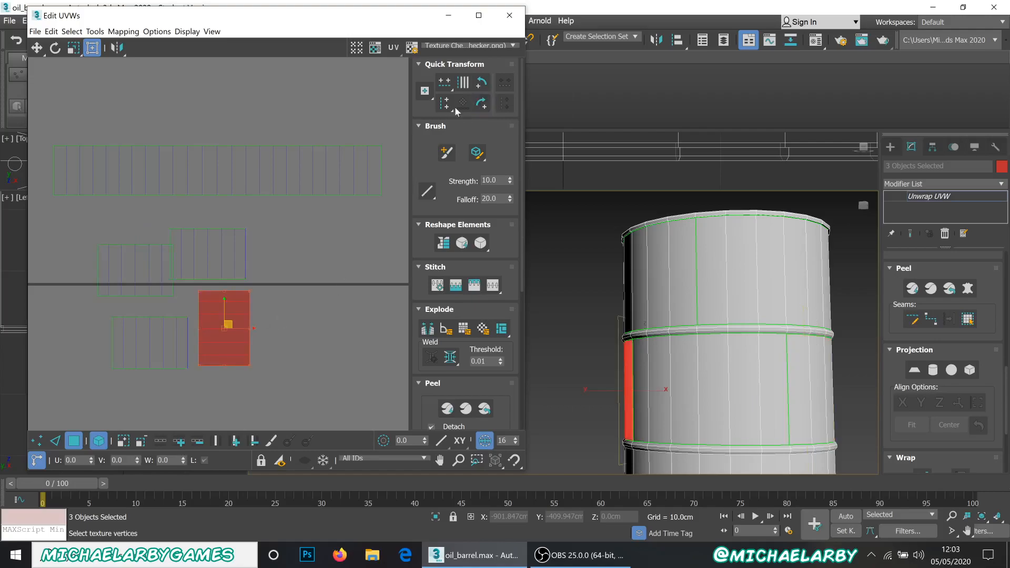
pyautogui.click(482, 105)
# Move the second rotated piece up and to the right, away from the other middle ring pieces, and deselect it.
pyautogui.click(277, 291)
pyautogui.click(226, 330)
pyautogui.moveTo(227, 330); pyautogui.dragTo(290, 306)
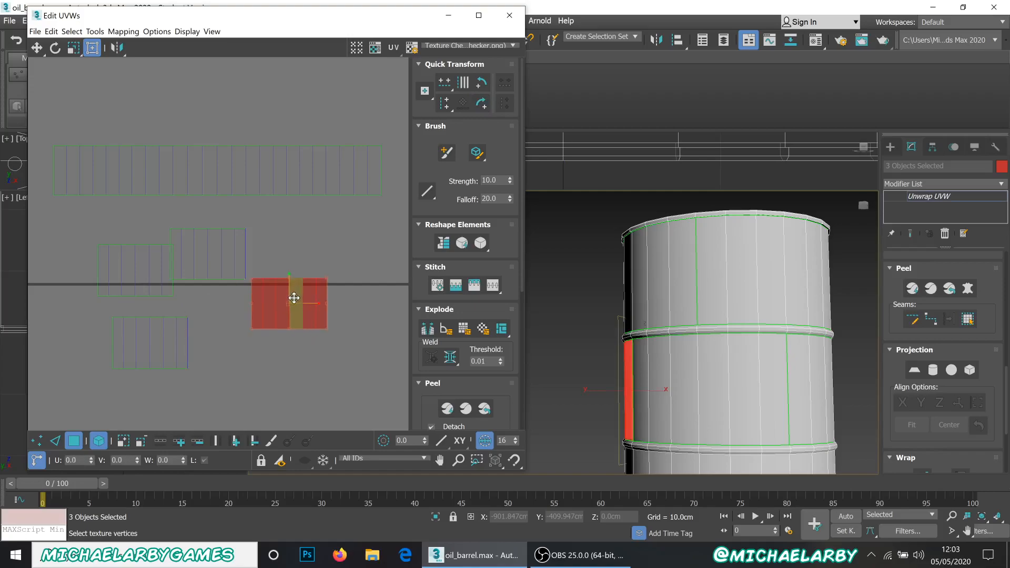
pyautogui.click(188, 393)
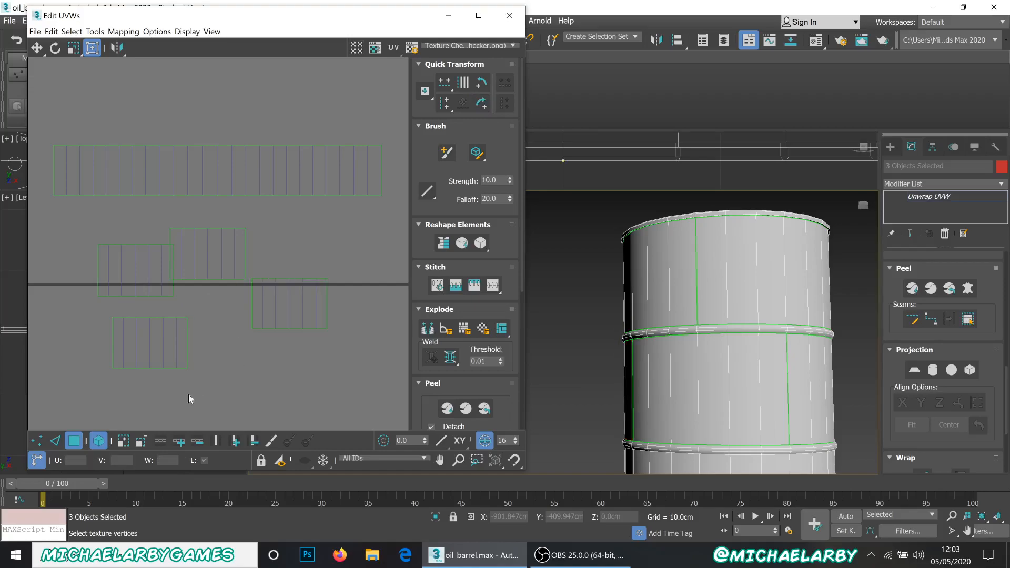
# Try selecting single polygons of the lowest middle ring piece with Select By Element off, and turn the option back on.
pyautogui.click(99, 443)
pyautogui.click(157, 343)
pyautogui.click(139, 351)
pyautogui.click(159, 353)
pyautogui.click(95, 443)
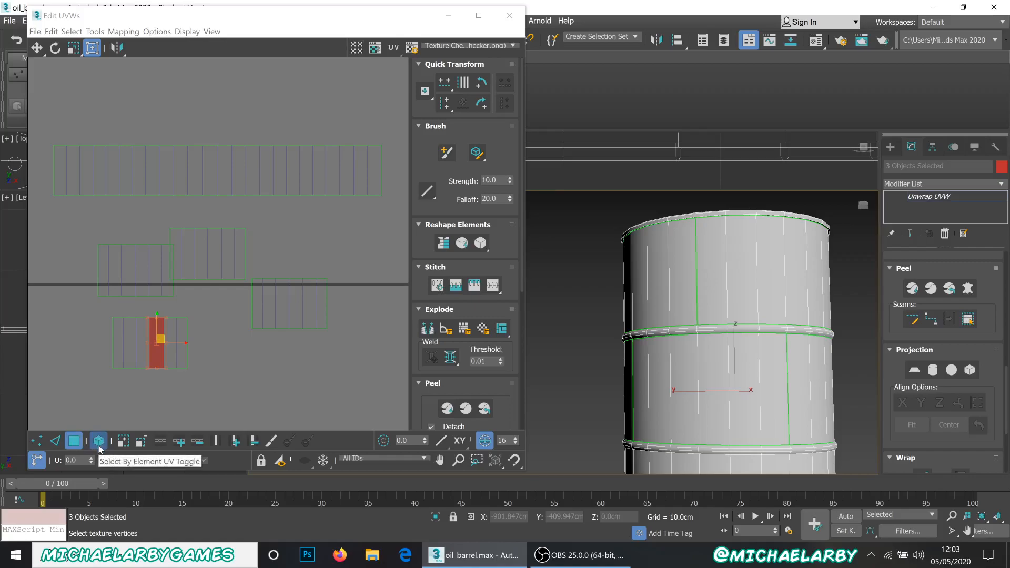
# Move the whole lowest middle ring piece slightly to the left and deselect it.
pyautogui.click(153, 339)
pyautogui.moveTo(153, 339); pyautogui.dragTo(117, 333)
pyautogui.click(147, 371)
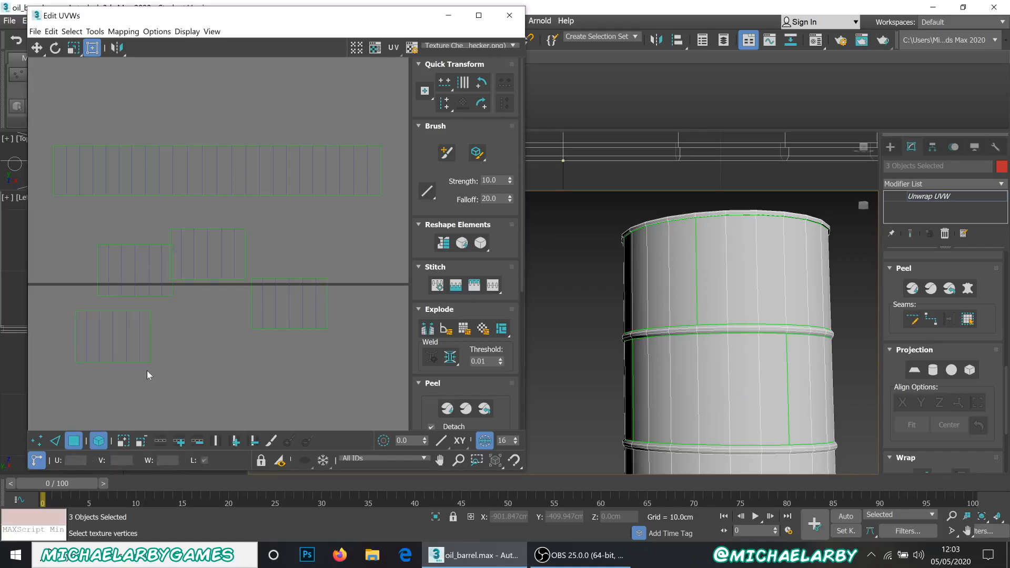
pyautogui.click(99, 441)
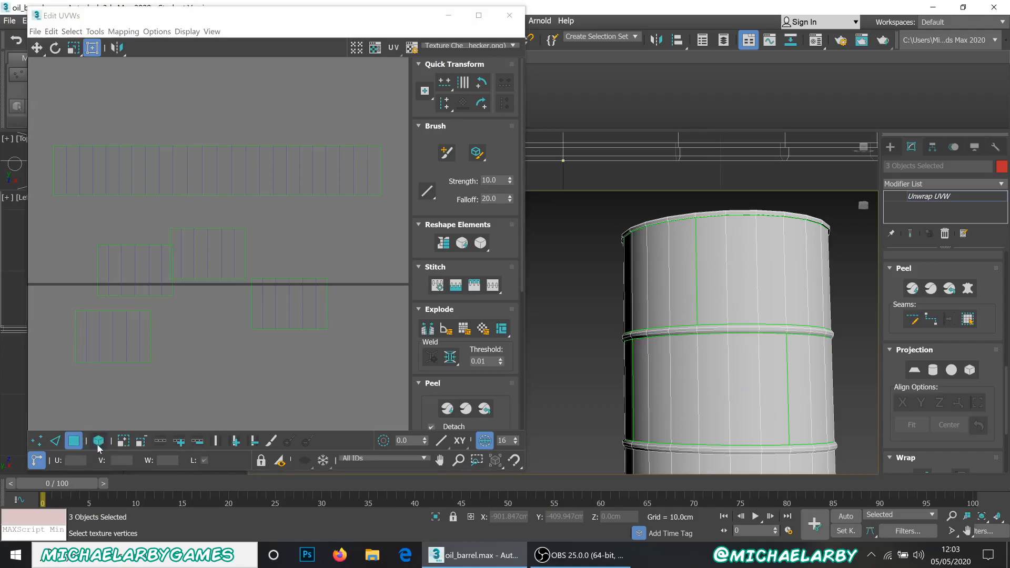
pyautogui.click(56, 441)
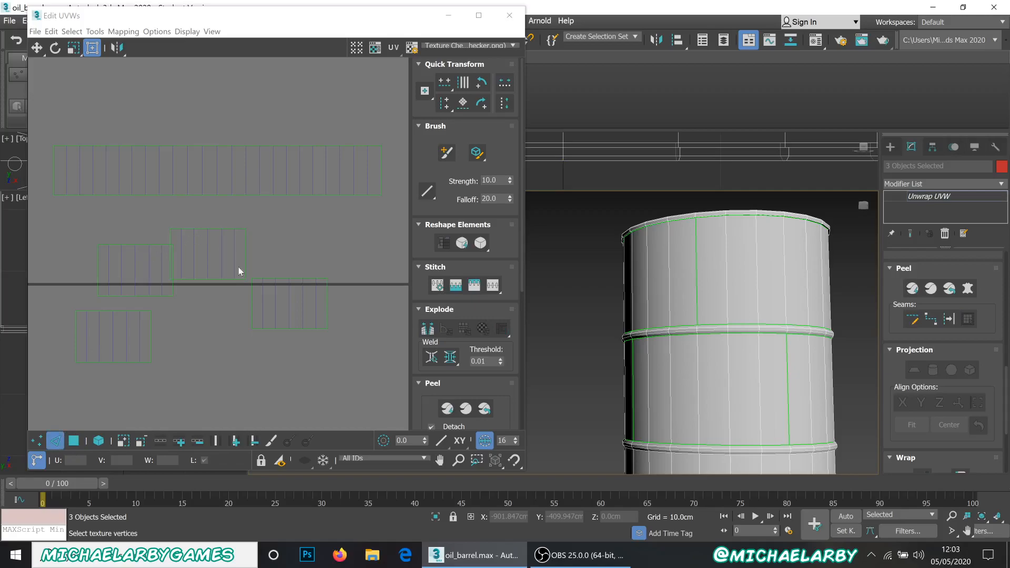
pyautogui.click(99, 441)
pyautogui.click(73, 441)
# Move the two rightmost middle ring pieces farther right to space the pieces apart.
pyautogui.click(216, 255)
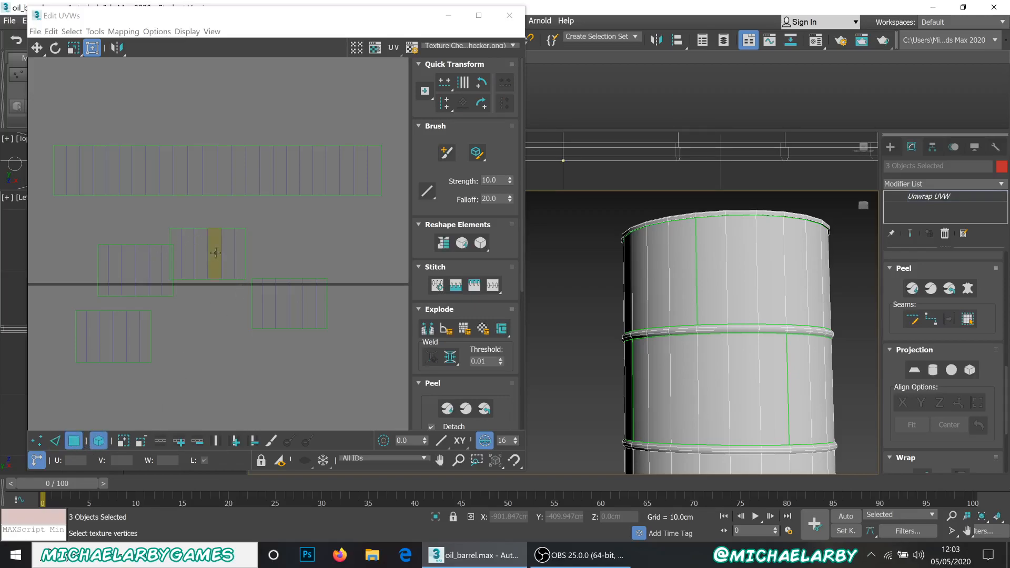
pyautogui.moveTo(216, 255); pyautogui.dragTo(230, 255)
pyautogui.moveTo(272, 300); pyautogui.dragTo(298, 300)
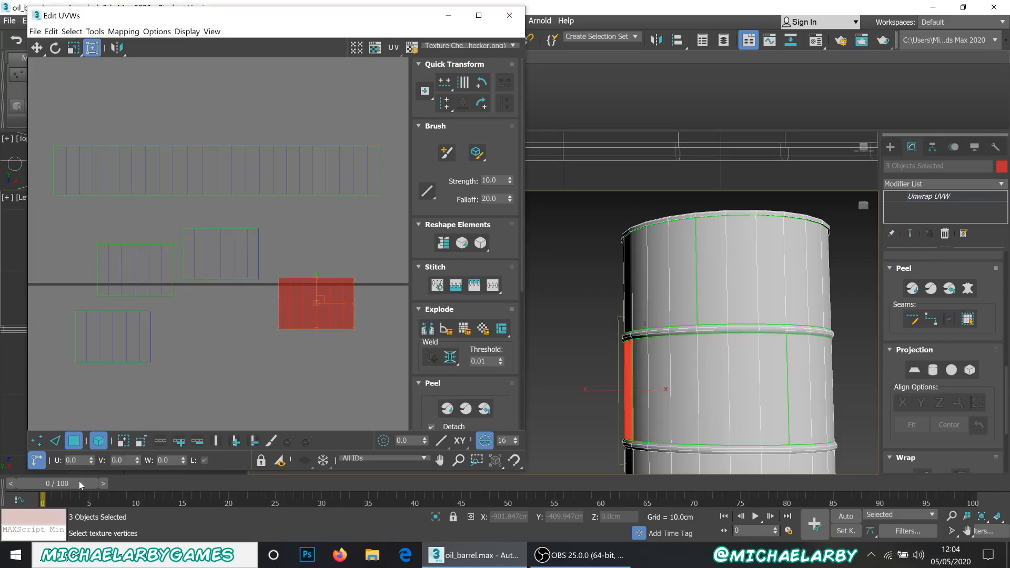
# Select the left border edge of the lowest piece in edge mode, without element selection, to identify its matching edge on the neighbouring piece.
pyautogui.click(55, 441)
pyautogui.click(98, 441)
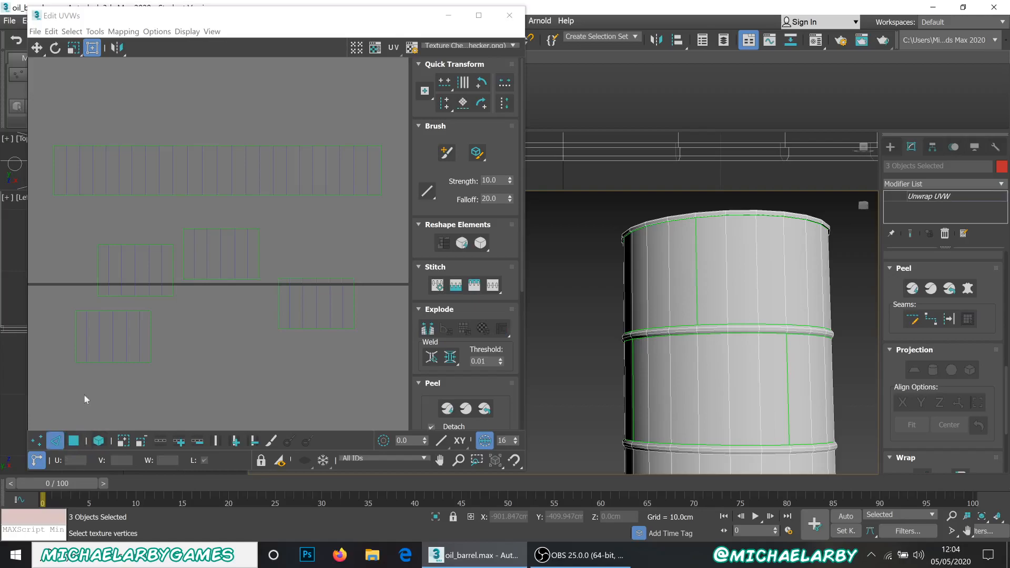
pyautogui.click(74, 333)
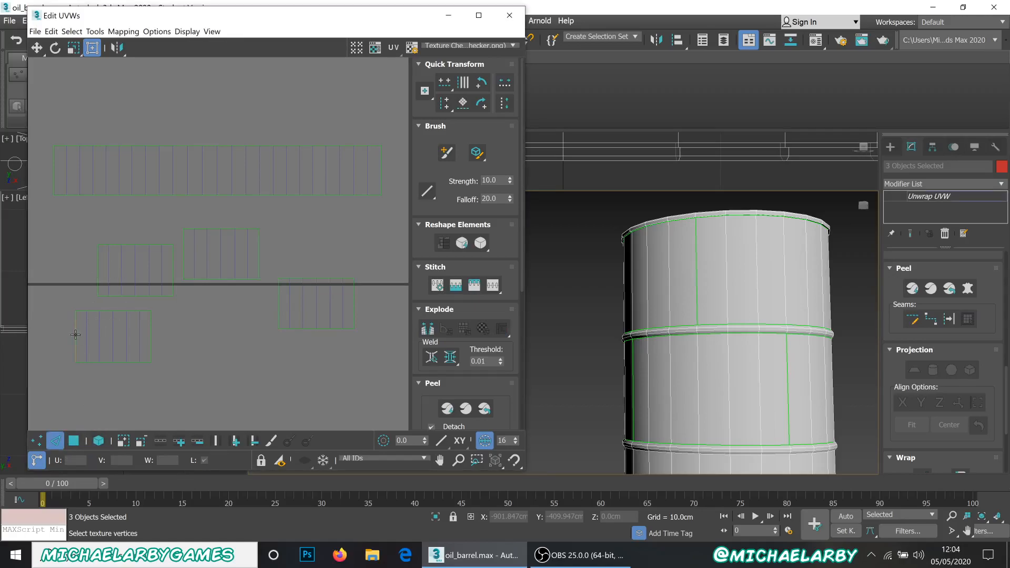
pyautogui.click(74, 334)
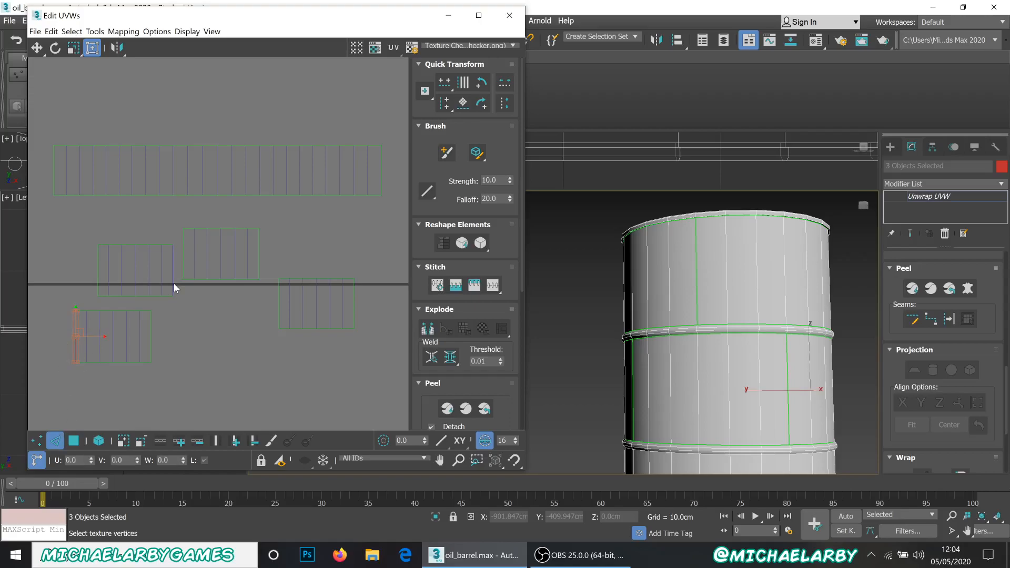
pyautogui.click(166, 359)
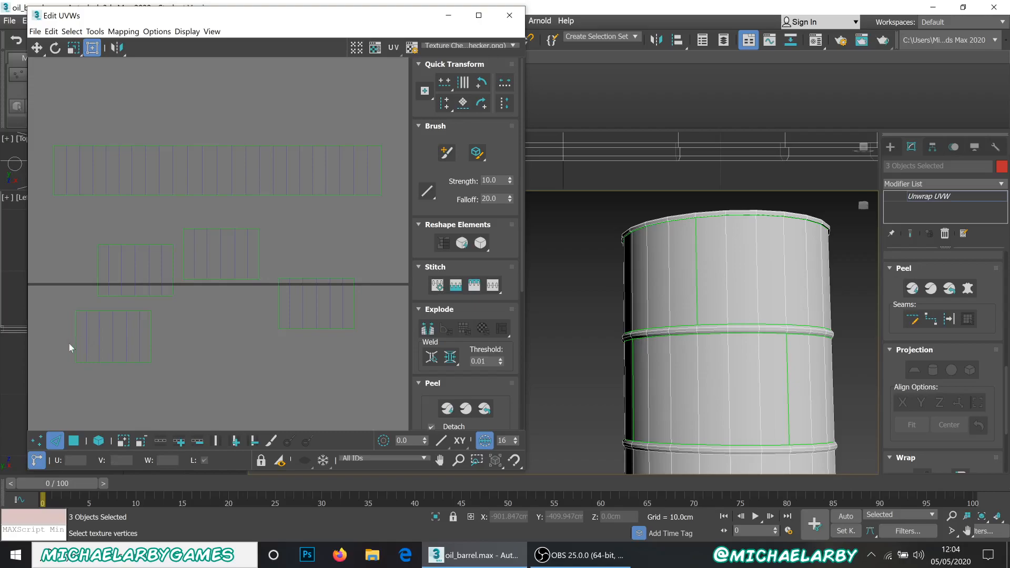
pyautogui.click(75, 337)
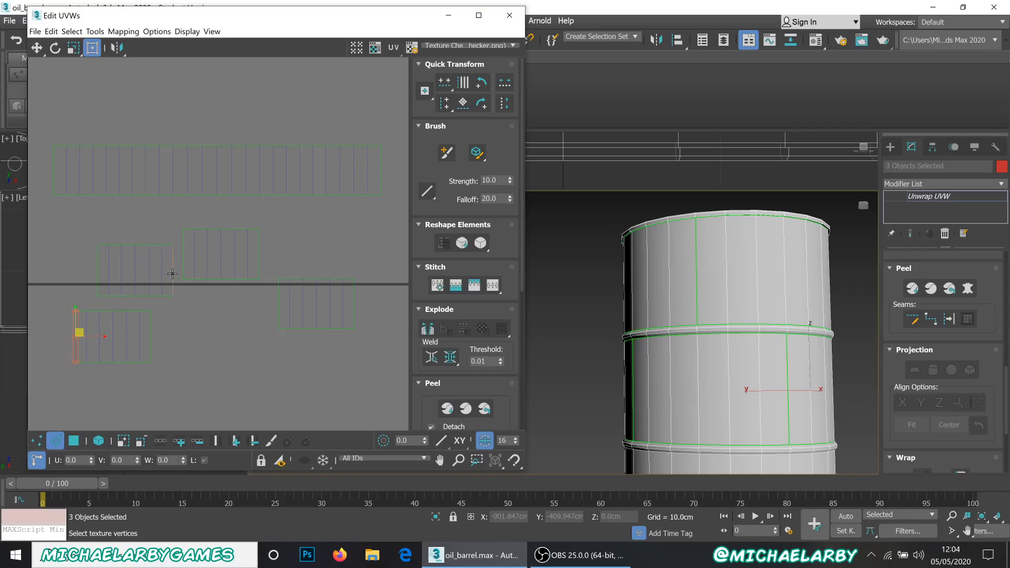
# Try placing the matching neighbour piece by hand against the left border of the lowest piece, and inspect the joint up close.
pyautogui.click(159, 295)
pyautogui.moveTo(142, 269); pyautogui.dragTo(41, 332)
pyautogui.scroll(-5, 185, 328)
pyautogui.scroll(5, 143, 327)
pyautogui.moveTo(143, 327); pyautogui.dragTo(190, 325, button='middle')
pyautogui.scroll(3, 248, 363)
pyautogui.scroll(-5, 236, 358)
pyautogui.scroll(4, 271, 353)
pyautogui.scroll(-2, 163, 337)
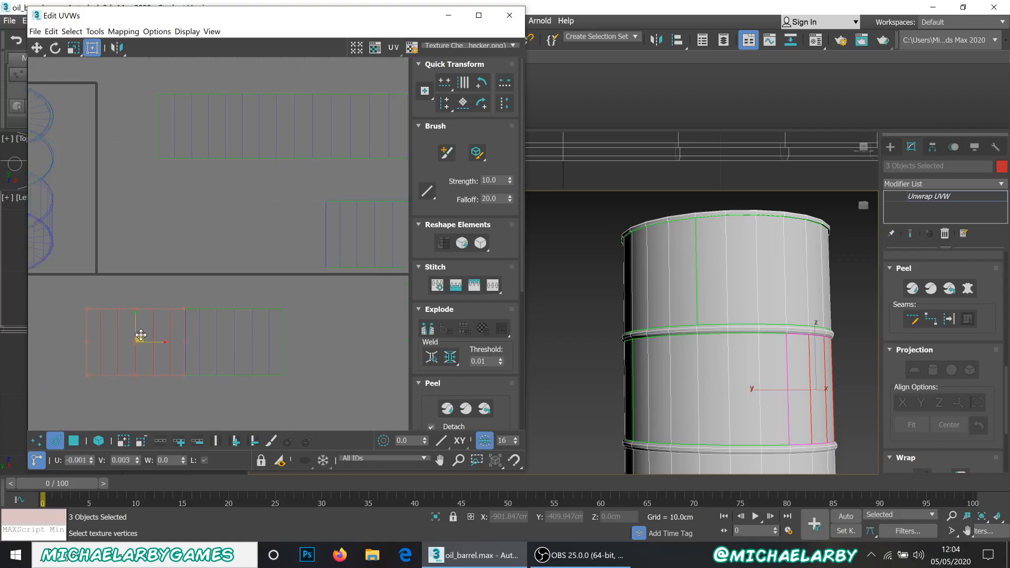
pyautogui.click(198, 396)
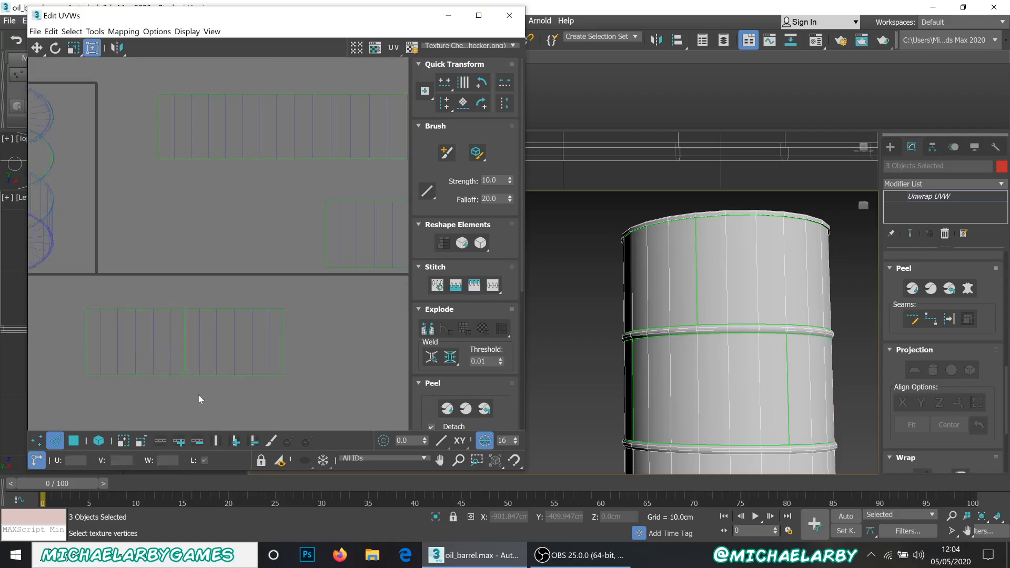
pyautogui.scroll(-3, 173, 358)
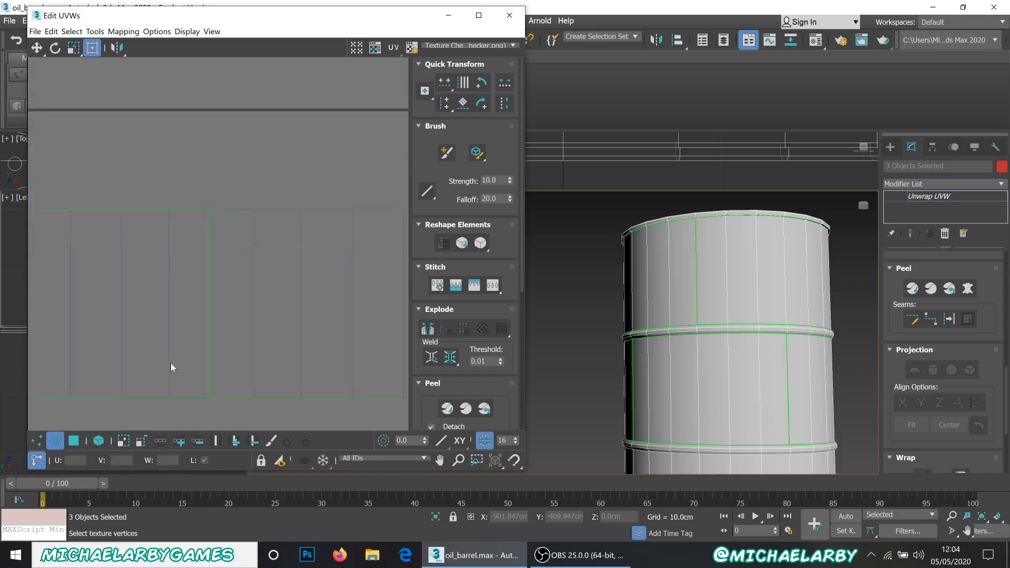
# Move the neighbour piece back above the lowest piece using polygon element selection, and deselect it.
pyautogui.click(98, 441)
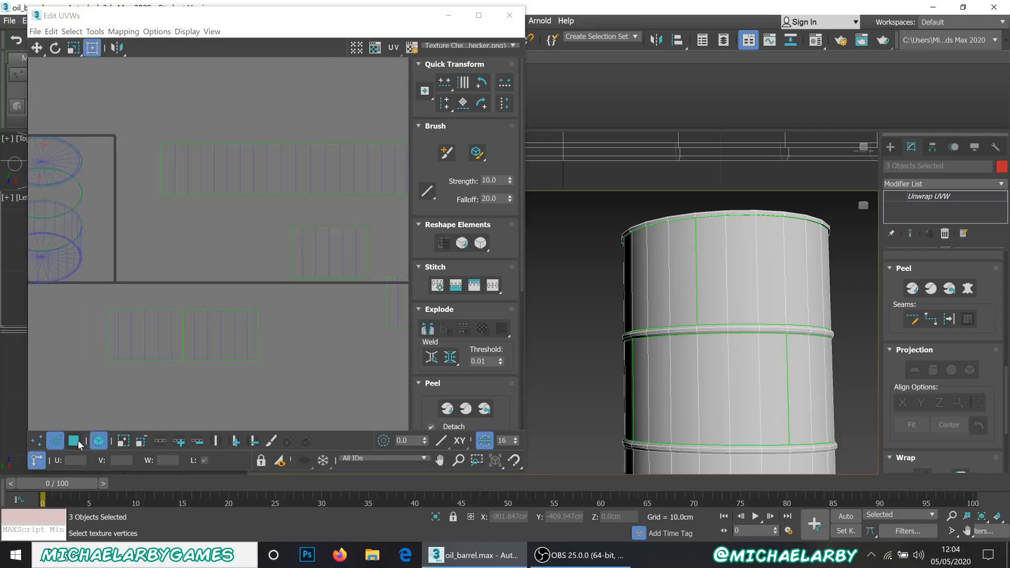
pyautogui.click(73, 441)
pyautogui.click(160, 326)
pyautogui.moveTo(151, 327); pyautogui.dragTo(232, 248)
pyautogui.click(290, 338)
# Select only the left border edge of the lowest piece in edge mode and apply Stitch Selected to it.
pyautogui.click(55, 440)
pyautogui.click(98, 440)
pyautogui.click(183, 336)
pyautogui.scroll(3, 184, 339)
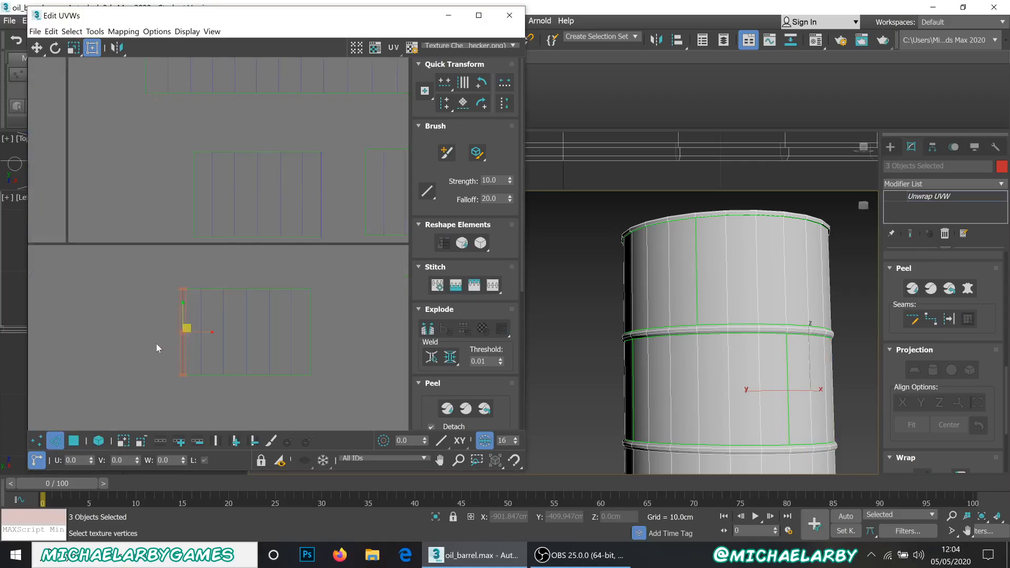
pyautogui.rightClick(183, 341)
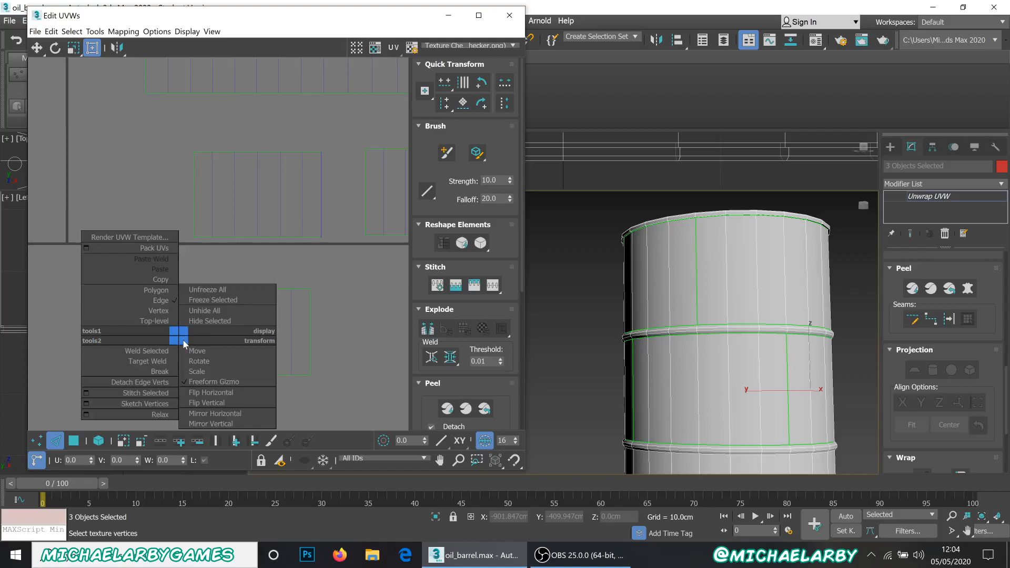
pyautogui.click(150, 394)
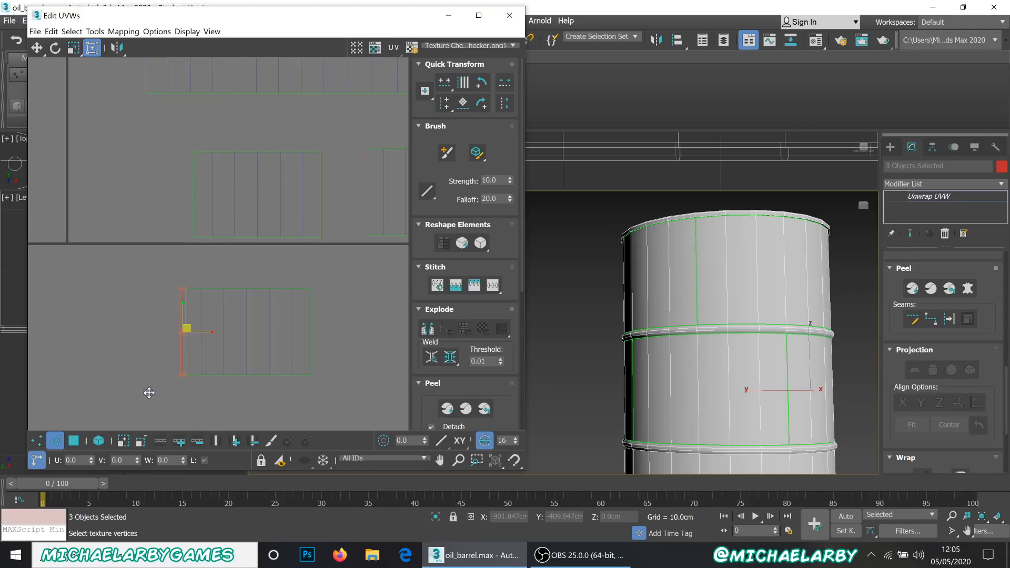
# Select only the right border edge of the small piece below the upper strip and apply Stitch Selected to it.
pyautogui.click(175, 352)
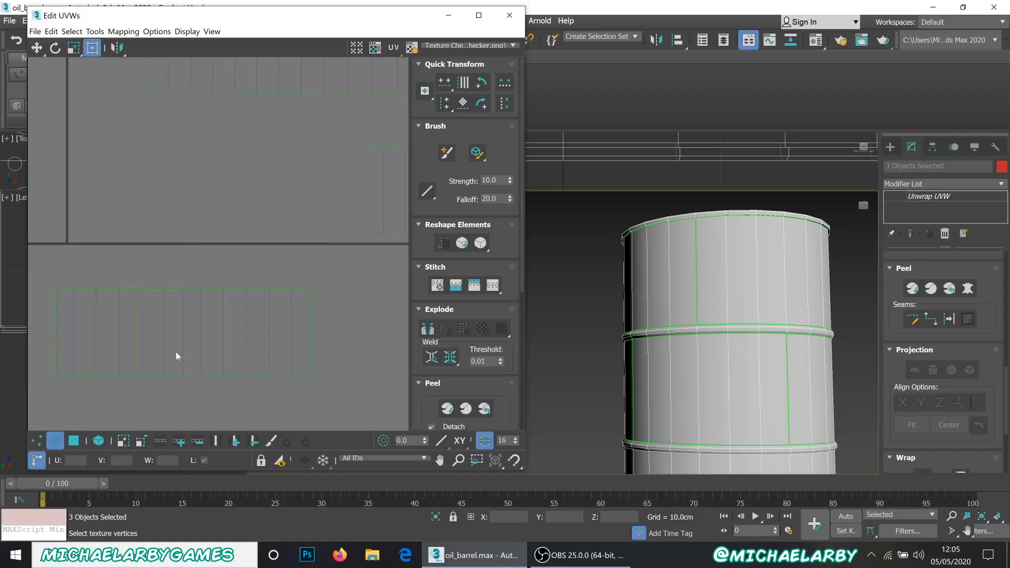
pyautogui.scroll(-4, 105, 372)
pyautogui.scroll(1, 171, 363)
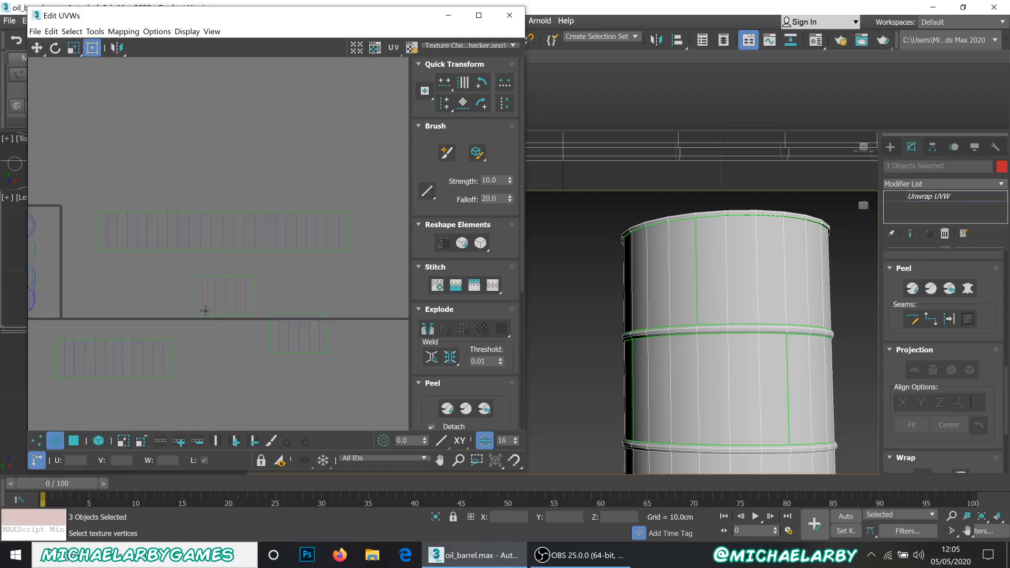
pyautogui.click(197, 293)
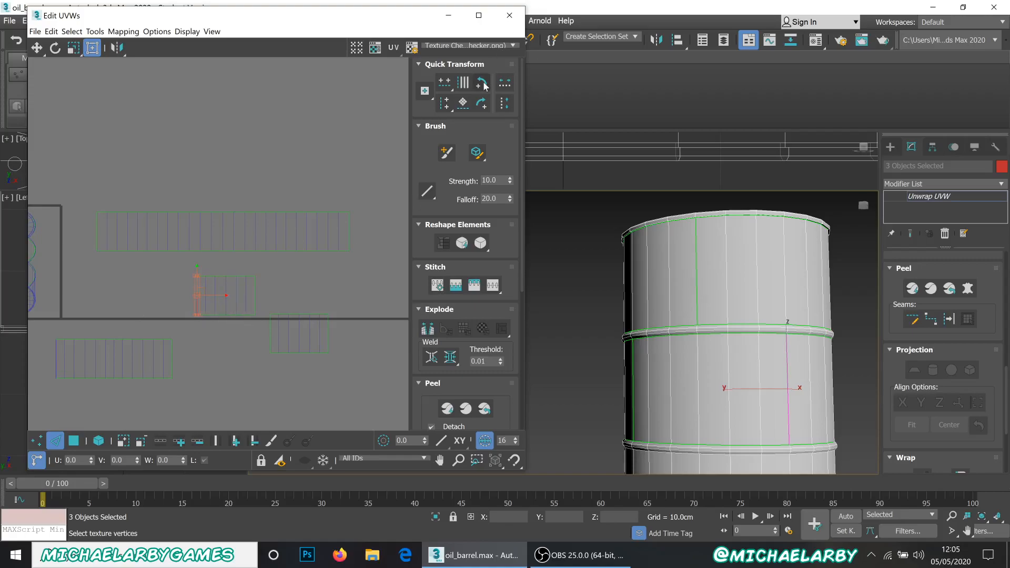
pyautogui.moveTo(180, 267); pyautogui.dragTo(259, 321)
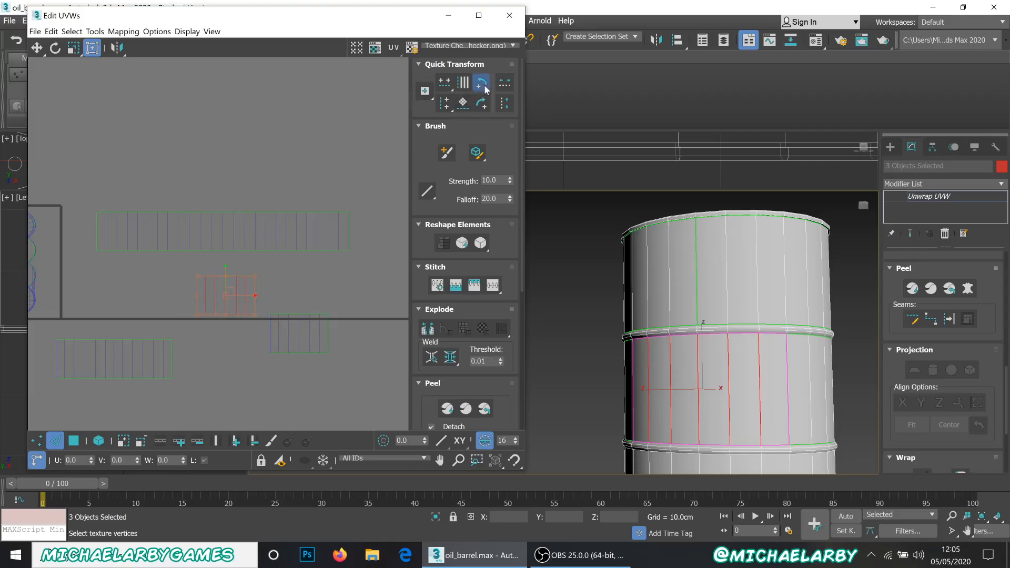
pyautogui.click(245, 330)
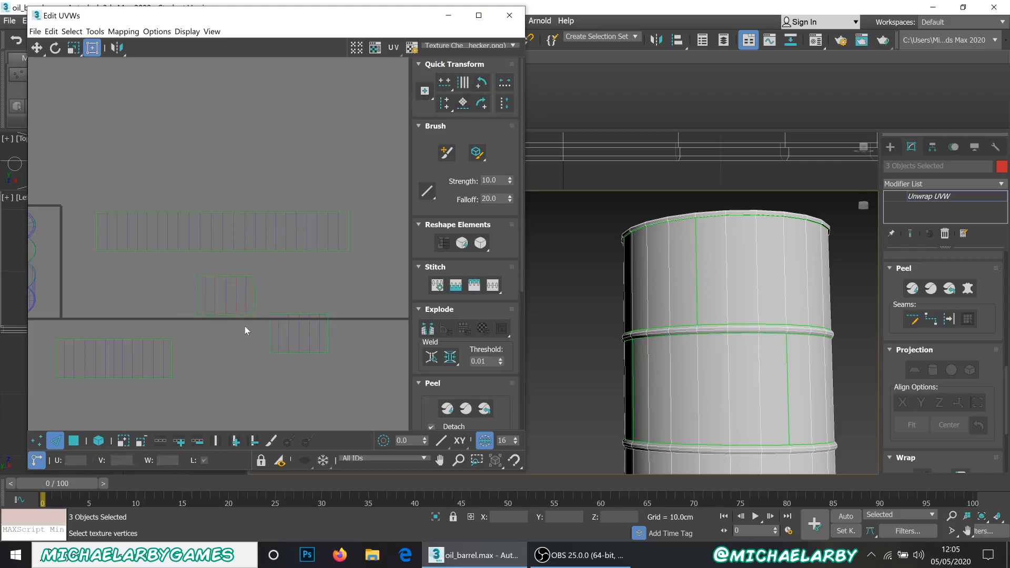
pyautogui.click(255, 292)
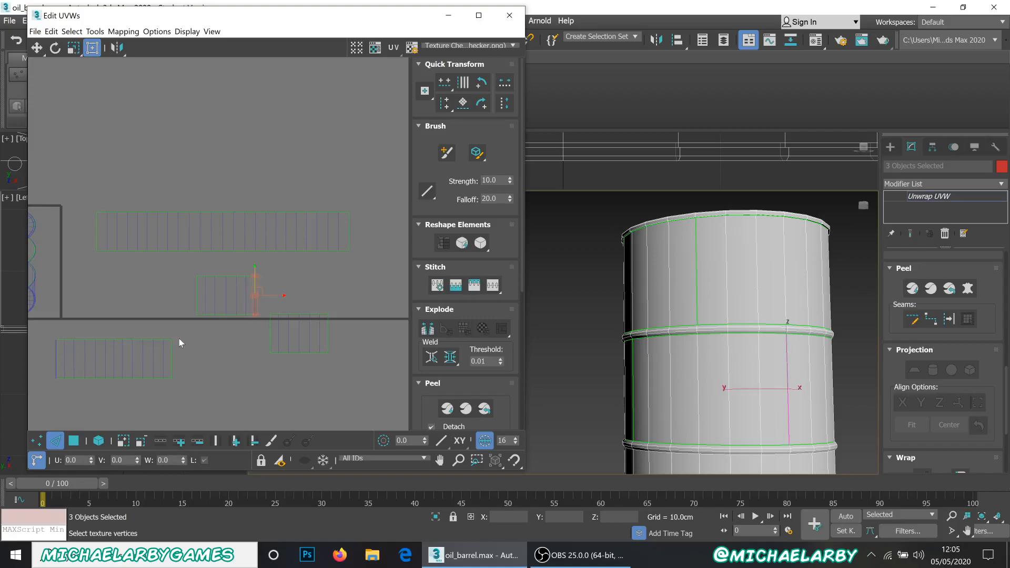
pyautogui.rightClick(253, 302)
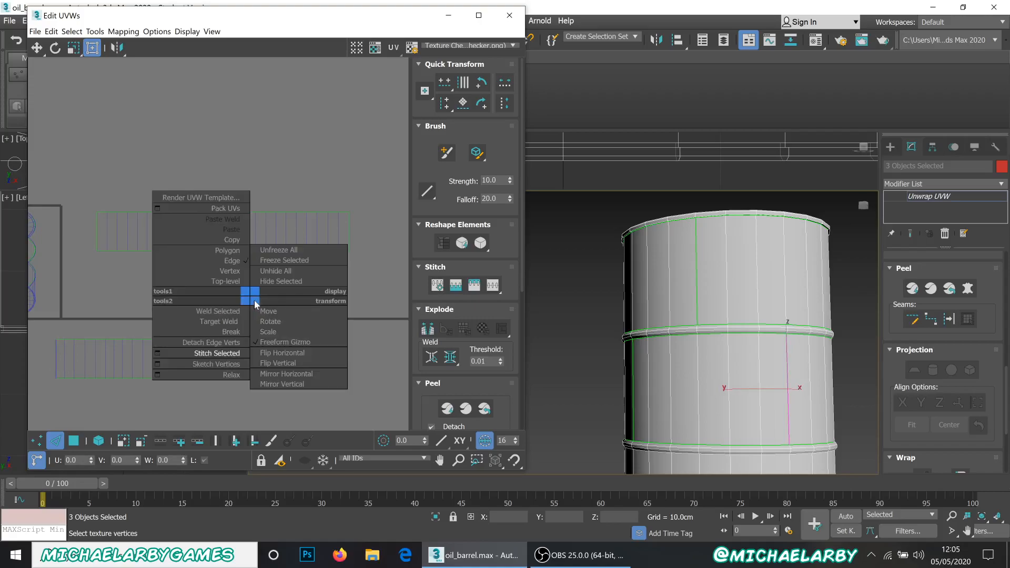
pyautogui.click(224, 354)
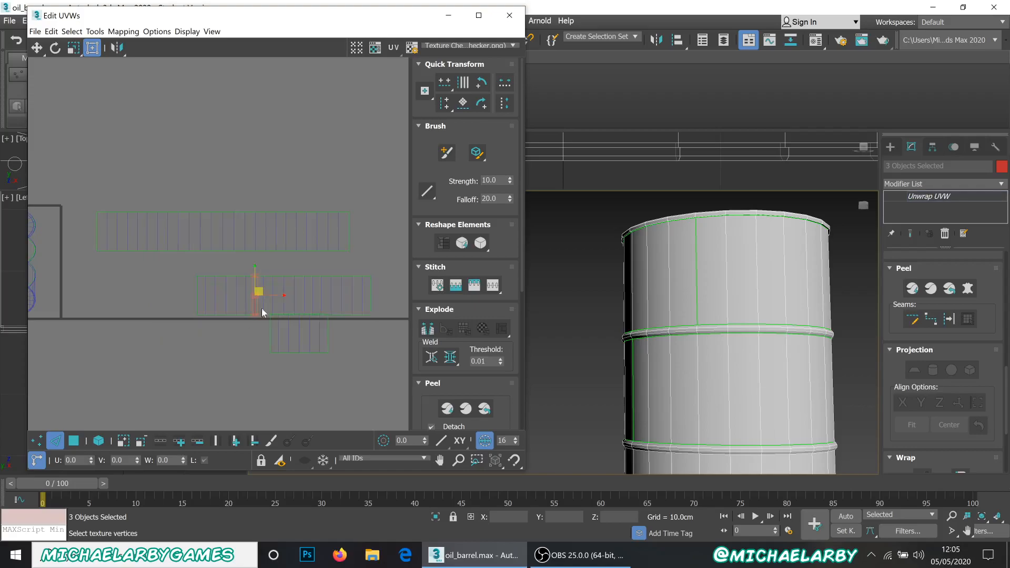
# Select the right border edge of the combined strip and stitch the last remaining middle-ring piece to it.
pyautogui.click(235, 358)
pyautogui.click(371, 294)
pyautogui.rightClick(371, 304)
pyautogui.click(315, 350)
pyautogui.moveTo(212, 341); pyautogui.dragTo(307, 333, button='middle')
pyautogui.scroll(-3, 311, 314)
pyautogui.scroll(4, 299, 319)
pyautogui.scroll(-3, 336, 261)
pyautogui.scroll(2, 336, 266)
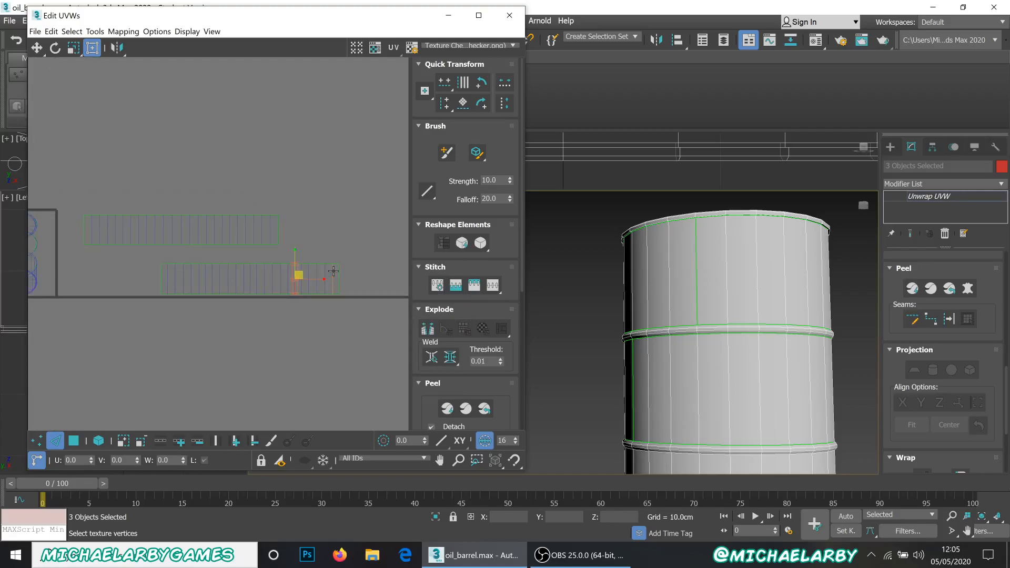
# Select the stitched middle strip as a polygon element and move it directly beneath the upper strip, lining up their left ends.
pyautogui.click(348, 242)
pyautogui.moveTo(155, 258); pyautogui.dragTo(344, 308)
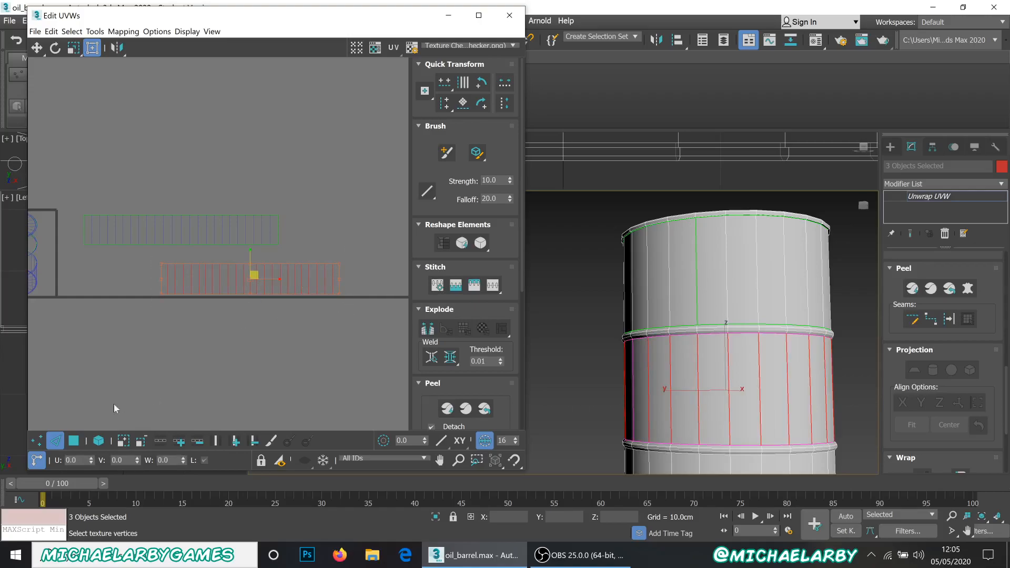
pyautogui.click(74, 441)
pyautogui.click(98, 441)
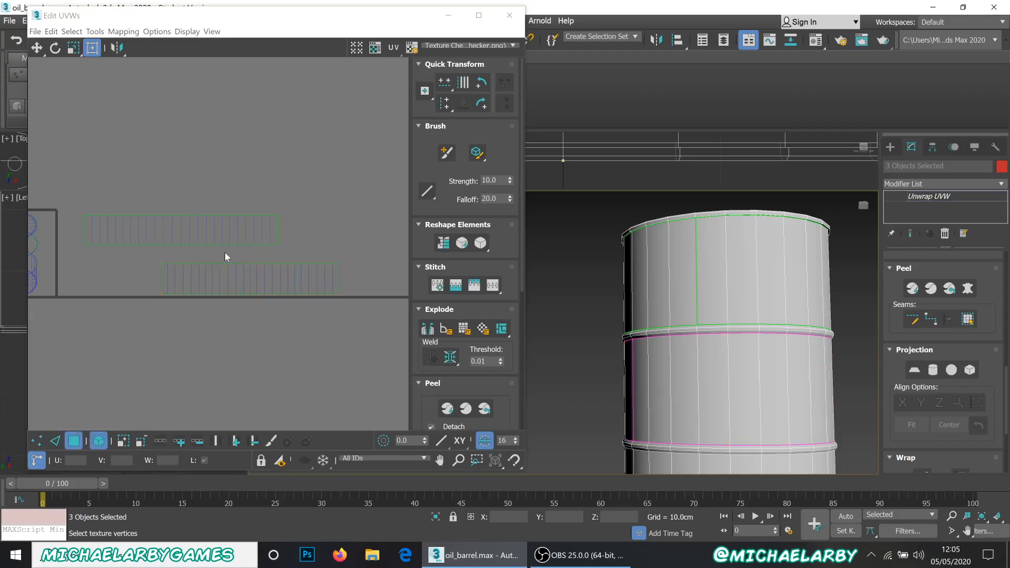
pyautogui.click(200, 273)
pyautogui.moveTo(243, 268); pyautogui.dragTo(178, 258)
pyautogui.scroll(3, 141, 270)
pyautogui.scroll(-4, 138, 263)
pyautogui.click(148, 325)
pyautogui.scroll(3, 132, 266)
pyautogui.scroll(-2, 132, 267)
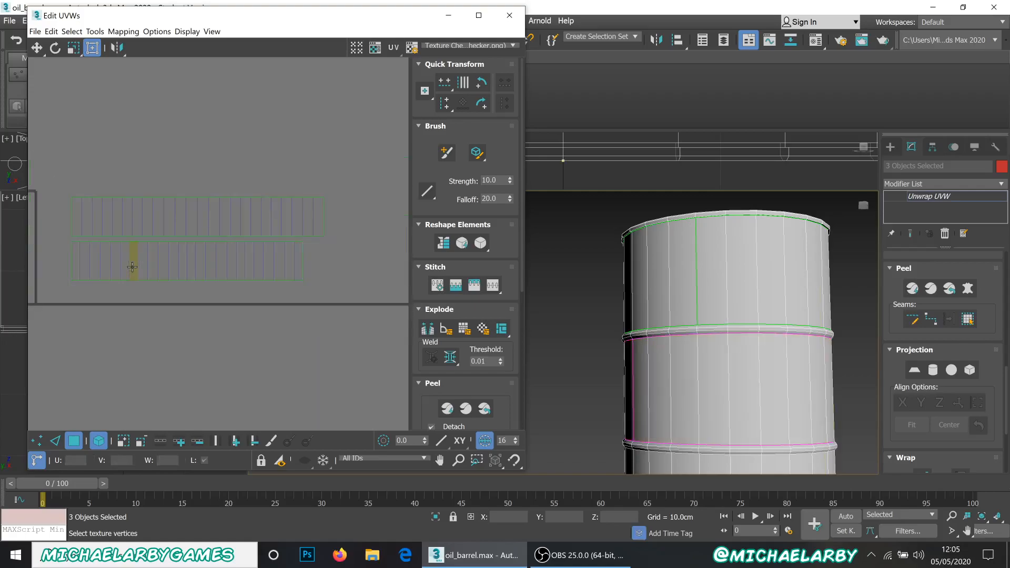
# Select both strips, apply Relax Until Flat twice, and rescale the elements to a common scale.
pyautogui.moveTo(307, 323); pyautogui.dragTo(337, 302)
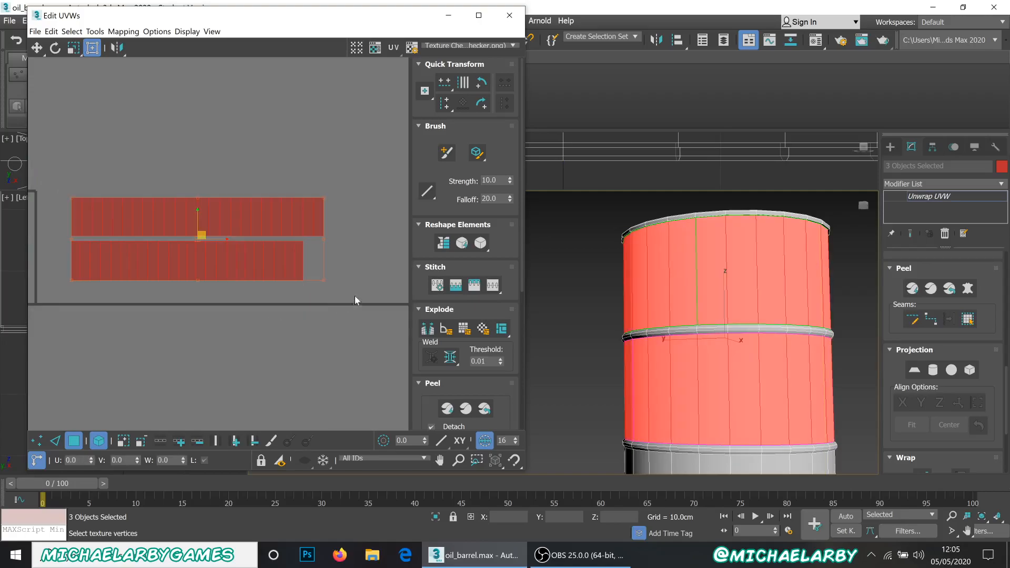
pyautogui.click(465, 248)
pyautogui.click(465, 248)
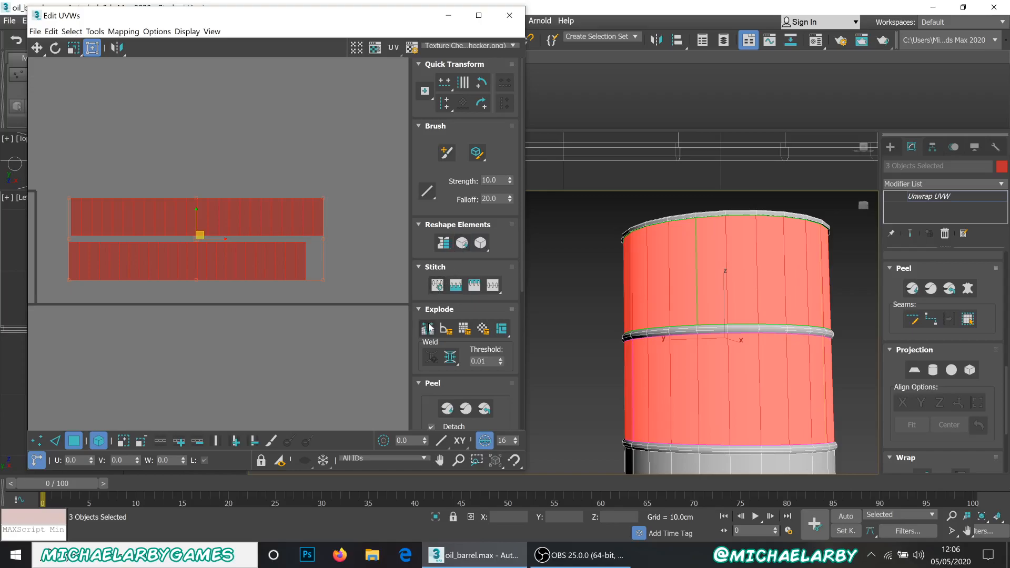
pyautogui.scroll(-4, 436, 310)
pyautogui.scroll(-3, 437, 296)
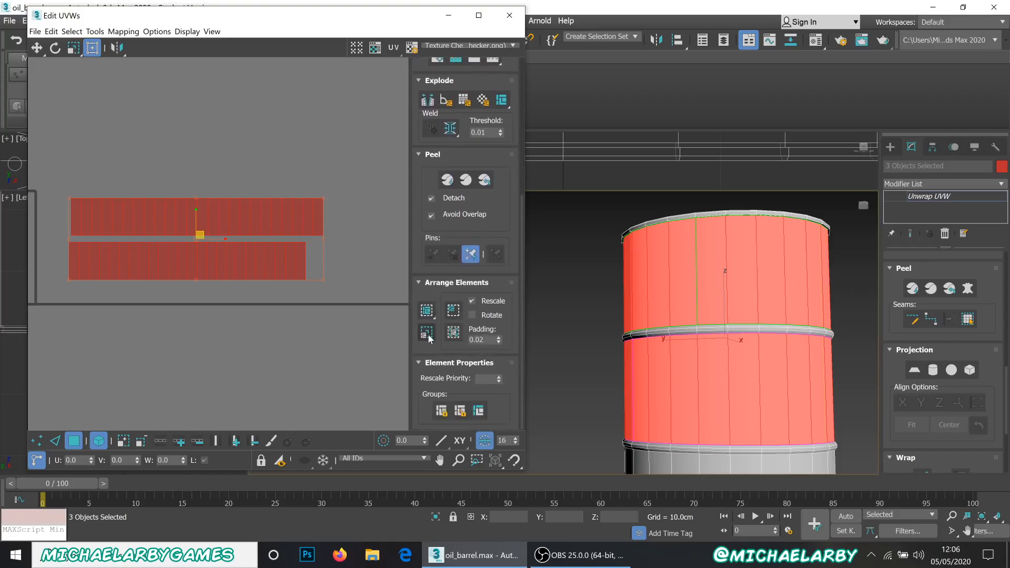
pyautogui.click(429, 339)
pyautogui.click(336, 348)
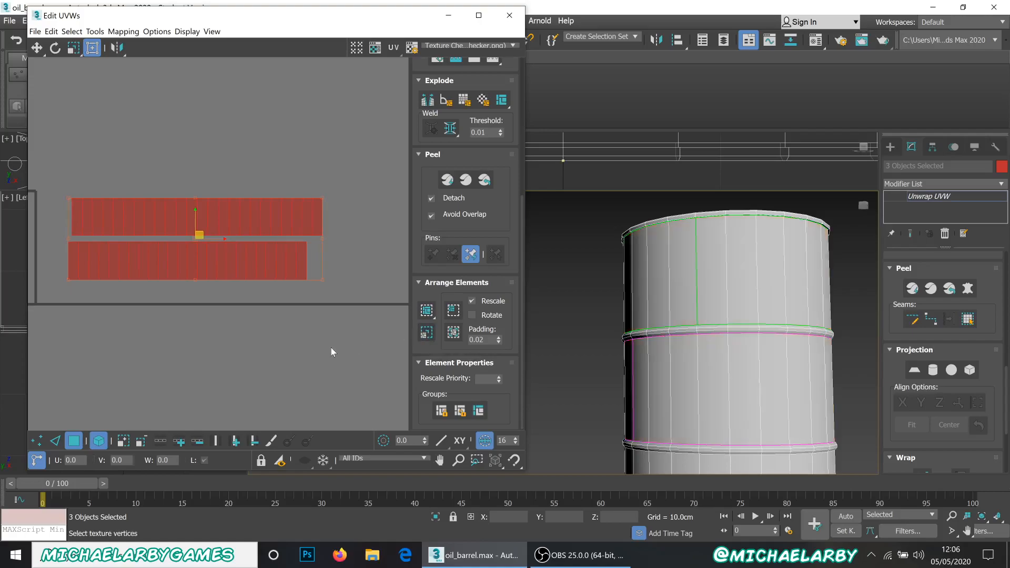
# Align the middle strip's left end with the upper strip, stretch it to the same length, and deselect it.
pyautogui.click(257, 263)
pyautogui.moveTo(195, 259); pyautogui.dragTo(197, 257)
pyautogui.click(330, 294)
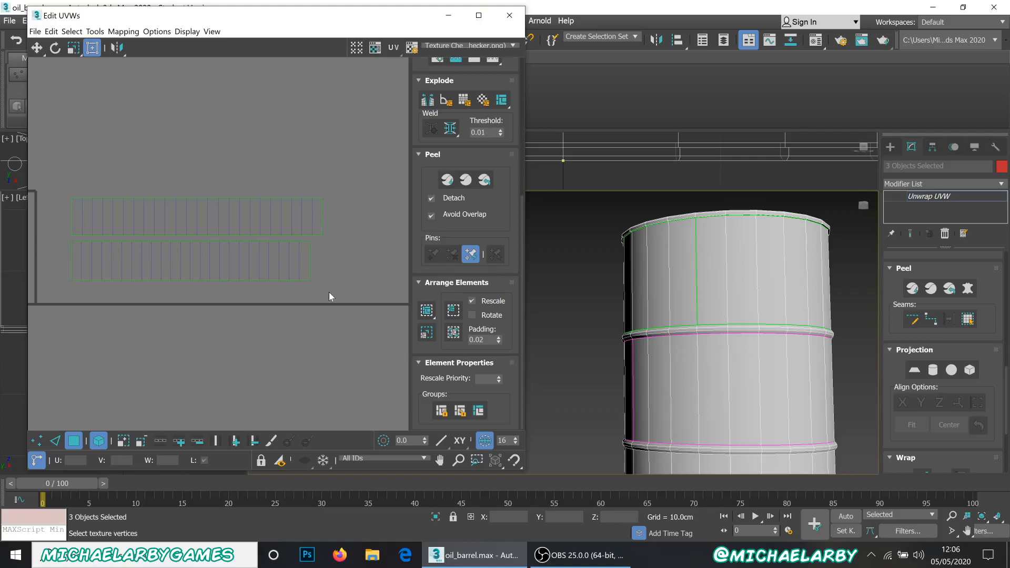
pyautogui.scroll(3, 494, 161)
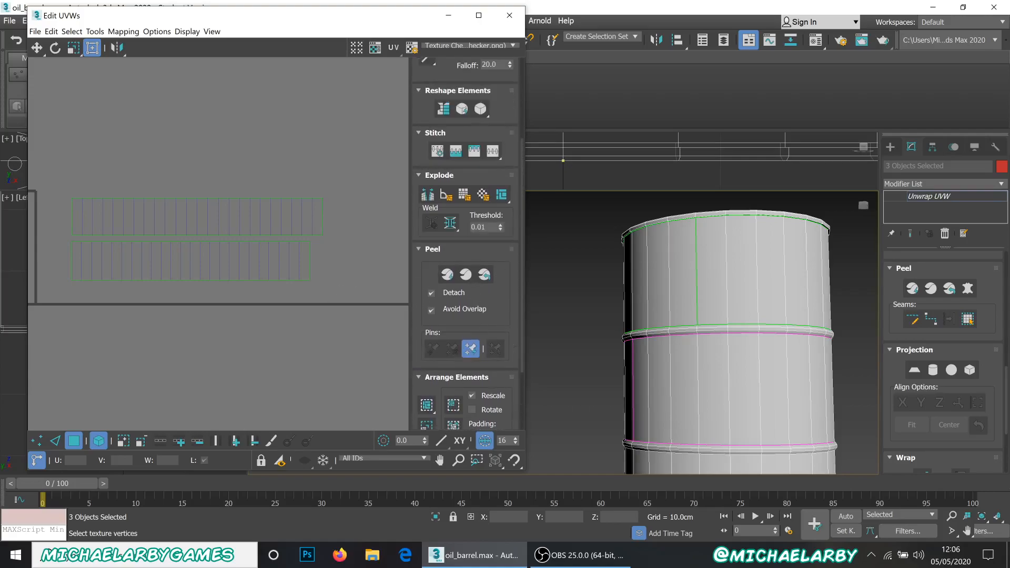
pyautogui.scroll(4, 468, 160)
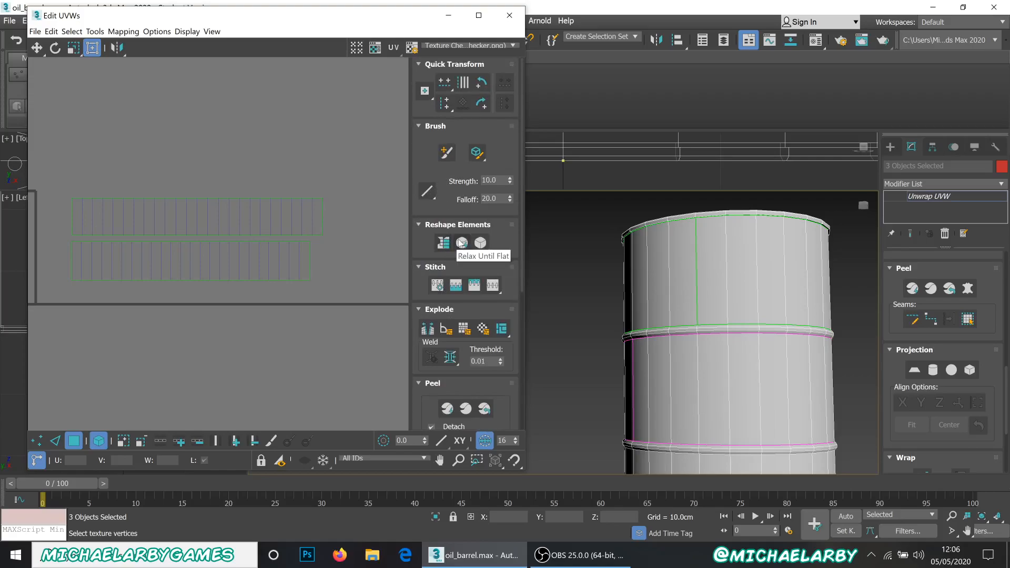
pyautogui.click(221, 263)
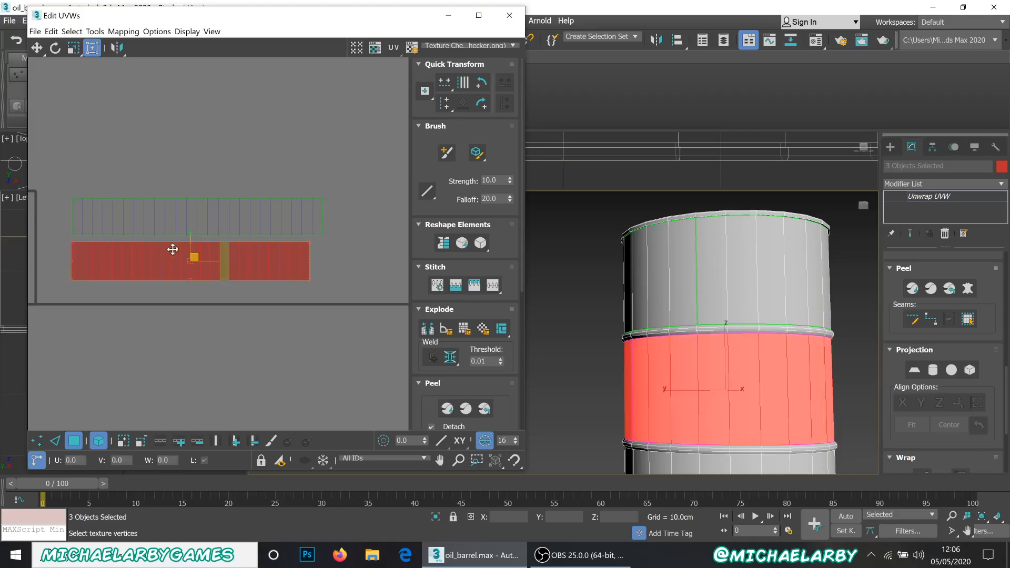
pyautogui.moveTo(198, 262); pyautogui.dragTo(318, 283)
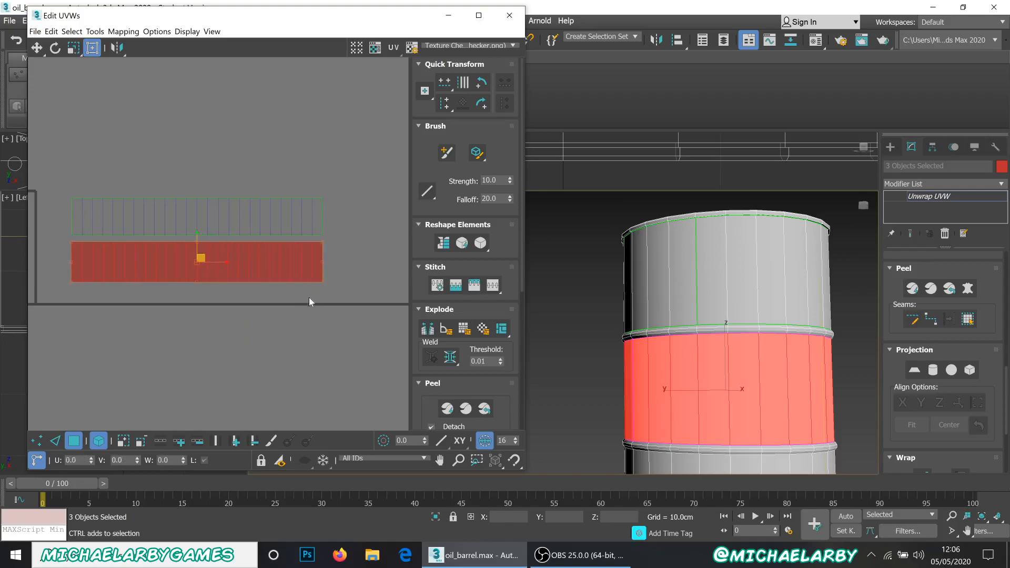
pyautogui.click(248, 302)
# Select the side faces of the barrel's lowest section, break them off, and move the resulting ring below the strips.
pyautogui.scroll(-5, 226, 206)
pyautogui.scroll(5, 186, 233)
pyautogui.moveTo(610, 314); pyautogui.dragTo(593, 205, button='middle')
pyautogui.click(625, 354)
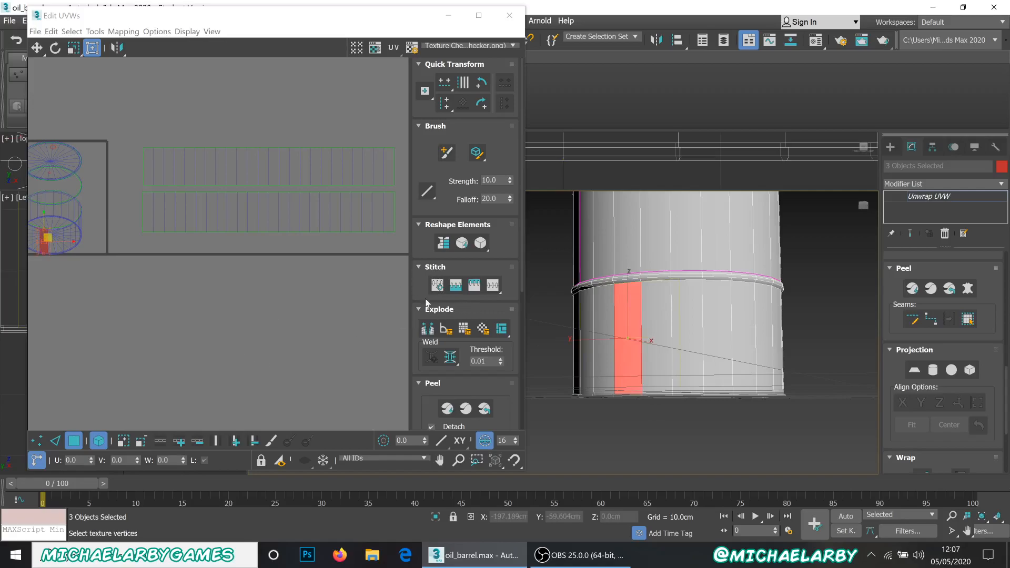
pyautogui.click(547, 330)
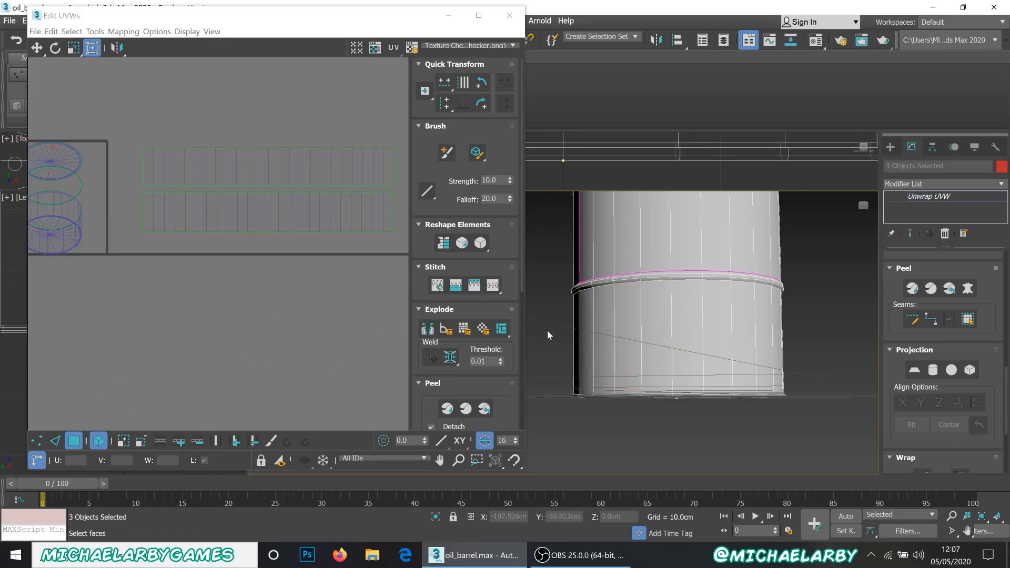
pyautogui.moveTo(814, 358); pyautogui.dragTo(817, 355)
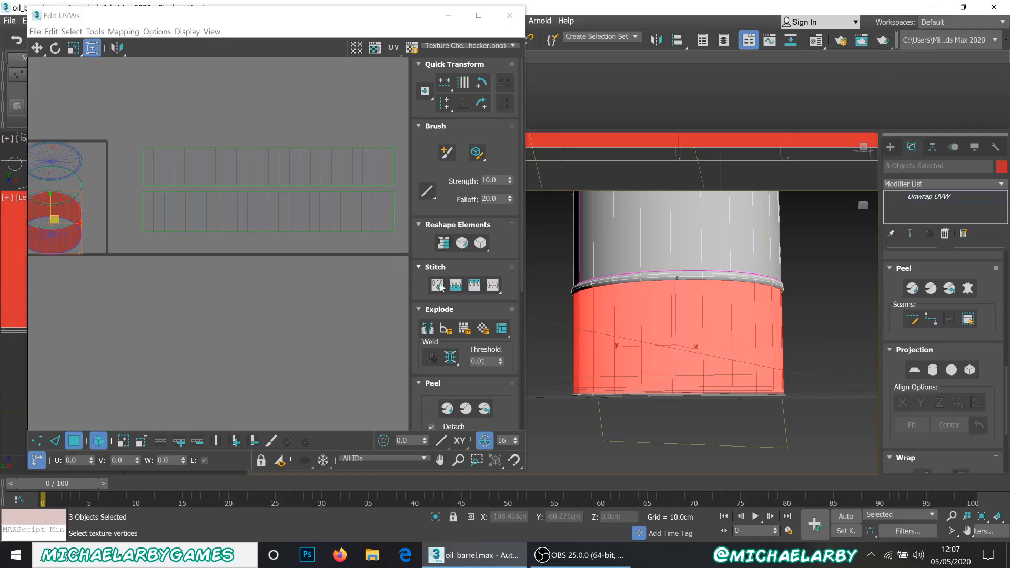
pyautogui.click(429, 329)
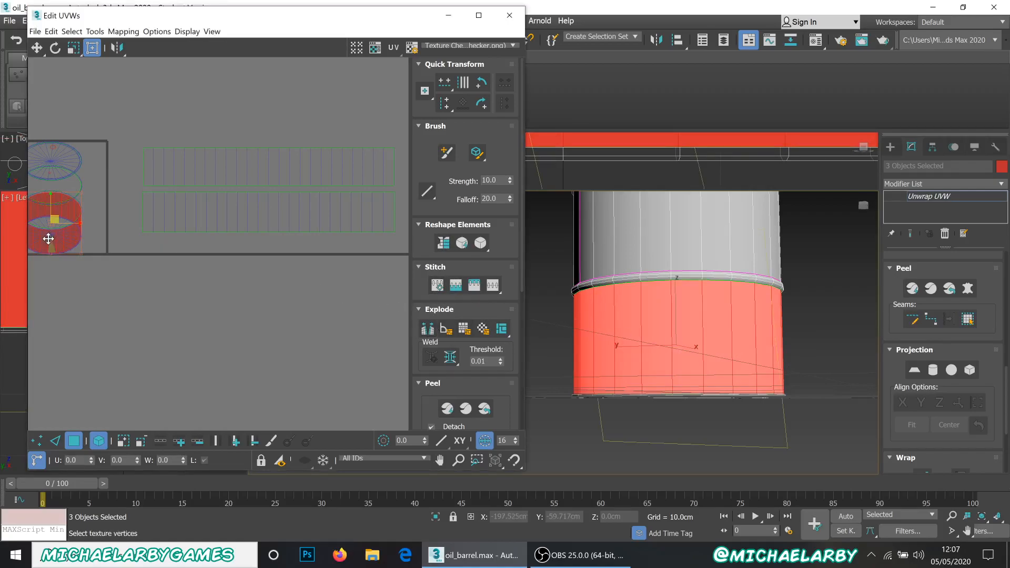
pyautogui.moveTo(56, 217); pyautogui.dragTo(206, 267)
pyautogui.scroll(3, 203, 298)
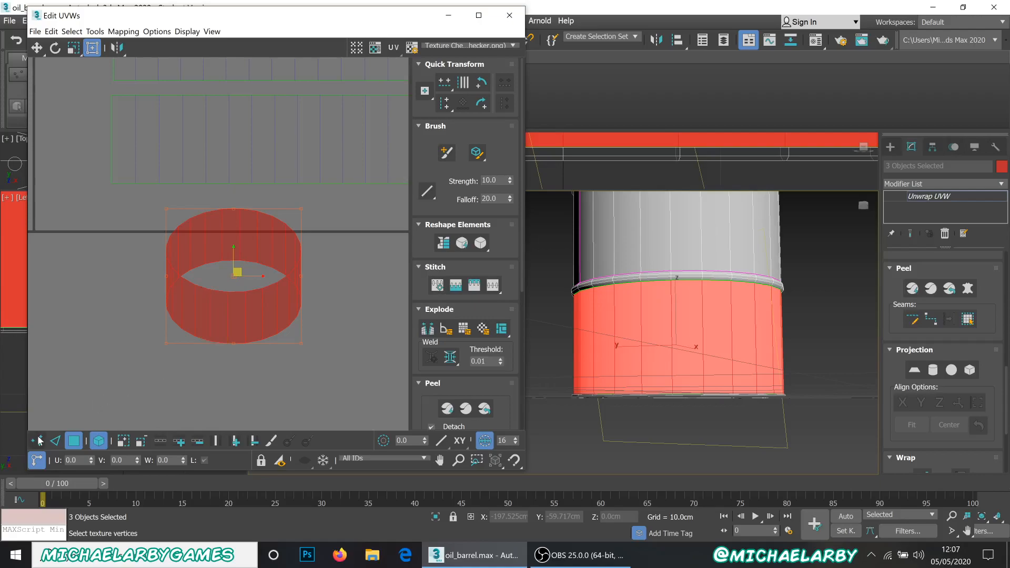
# Break the lower ring open along one vertical edge at its front in edge mode.
pyautogui.click(55, 441)
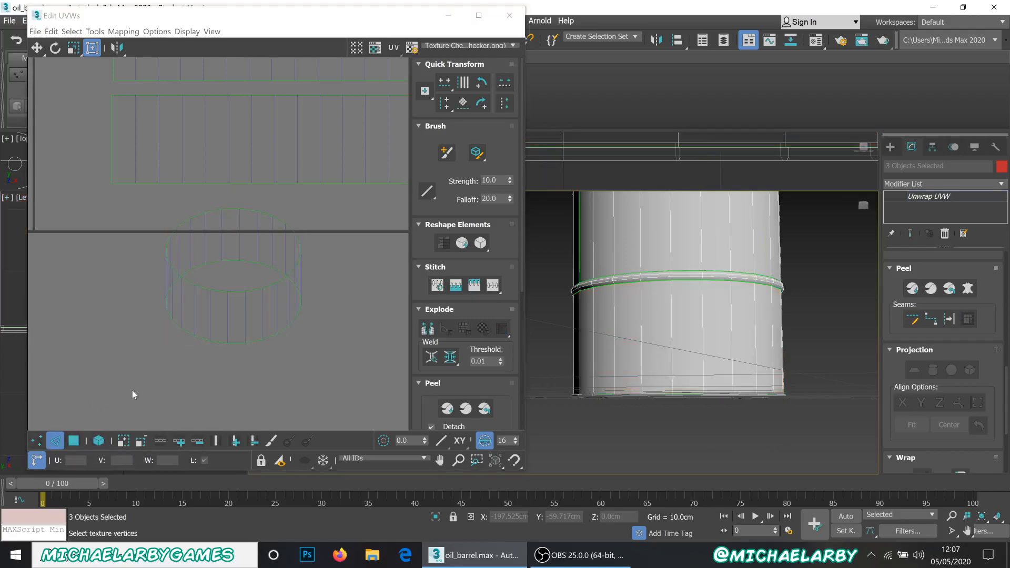
pyautogui.click(228, 321)
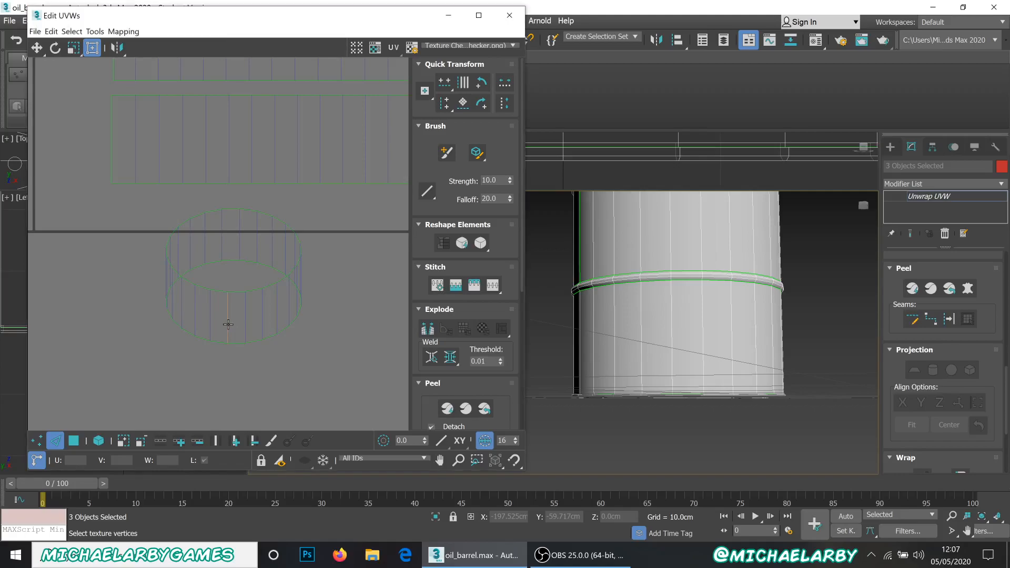
pyautogui.click(427, 329)
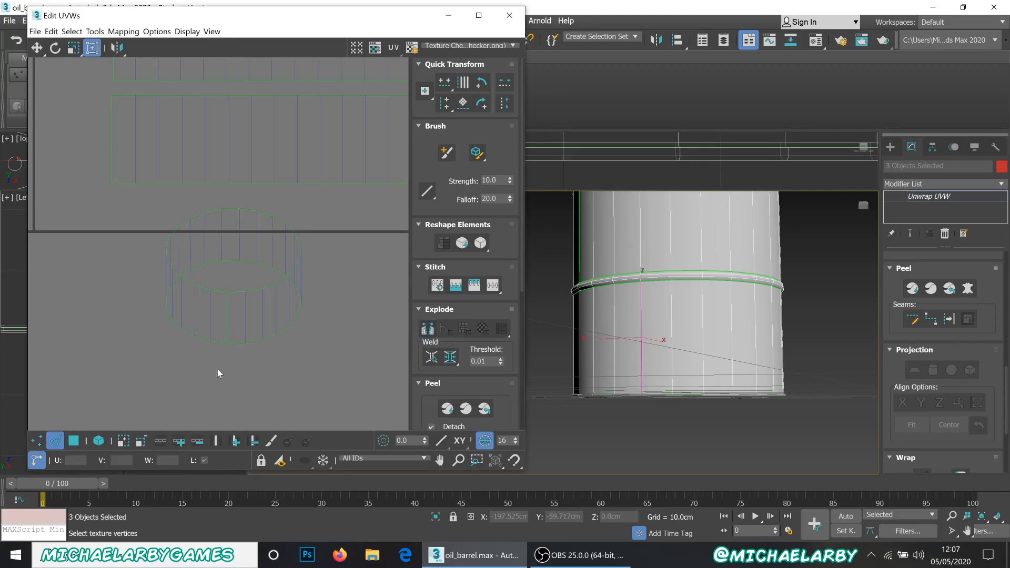
# Return to polygon element selection, then straighten the lower ring into a strip and apply Relax Until Flat.
pyautogui.click(99, 440)
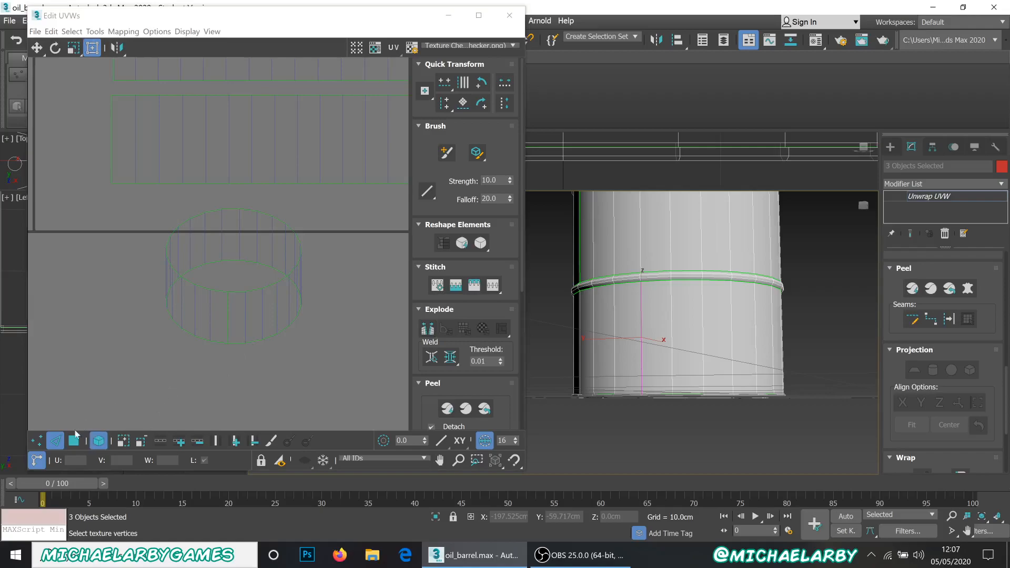
pyautogui.click(73, 439)
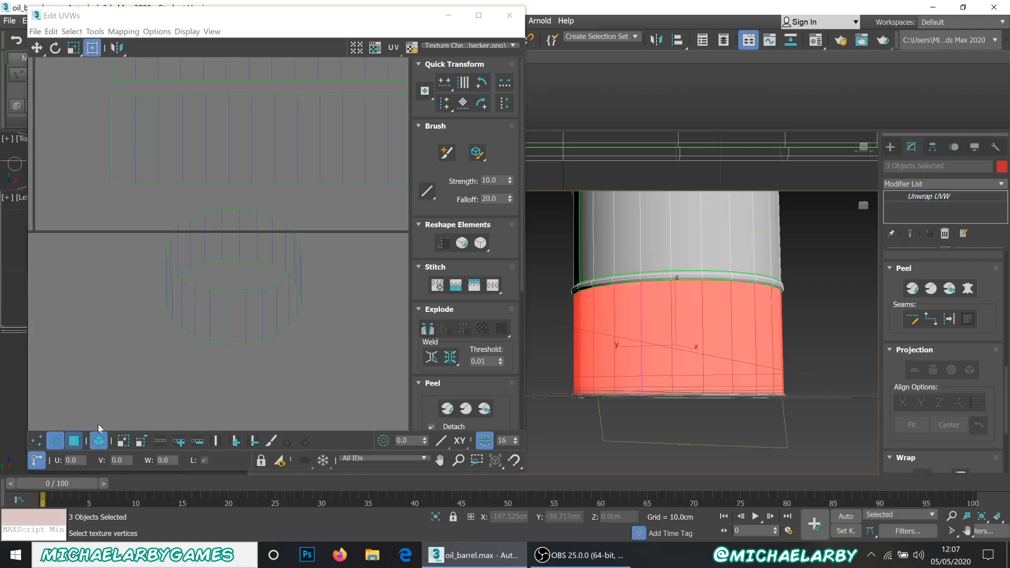
pyautogui.click(443, 247)
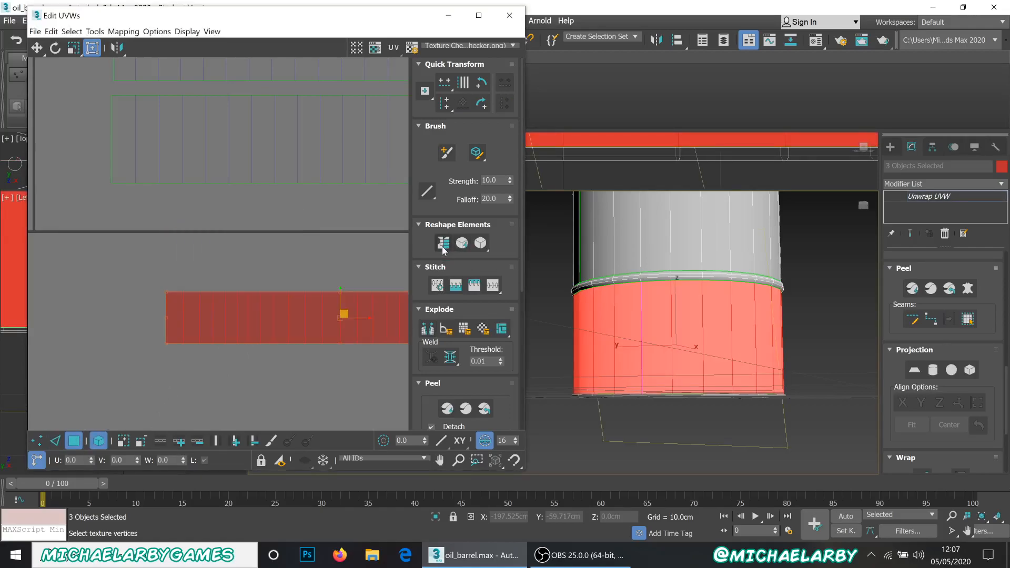
pyautogui.click(463, 244)
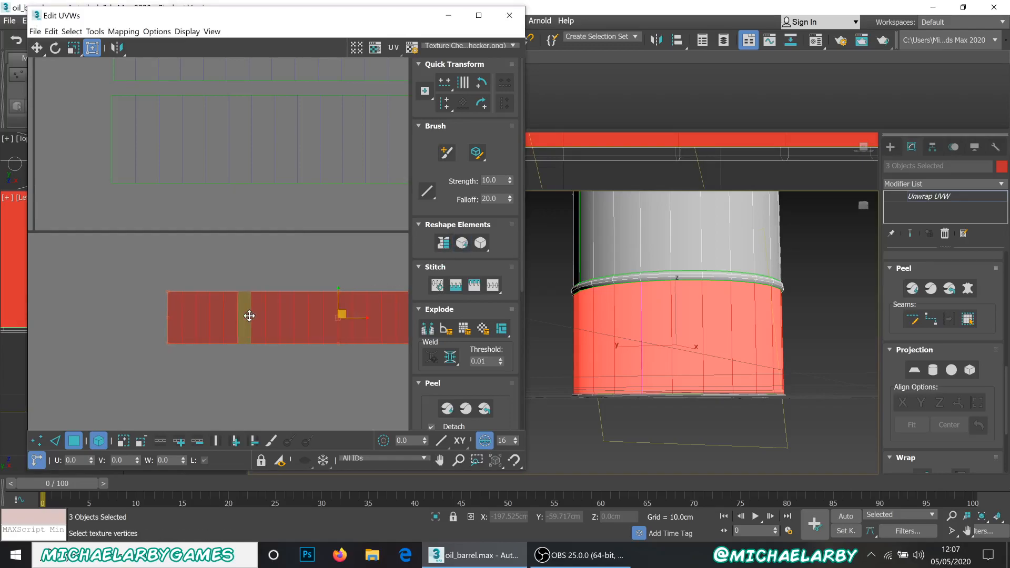
# Move the lower strip beneath the middle strip with left ends aligned, and stretch it to match the other strips' size.
pyautogui.moveTo(315, 322); pyautogui.dragTo(255, 219)
pyautogui.scroll(-5, 158, 275)
pyautogui.scroll(2, 181, 259)
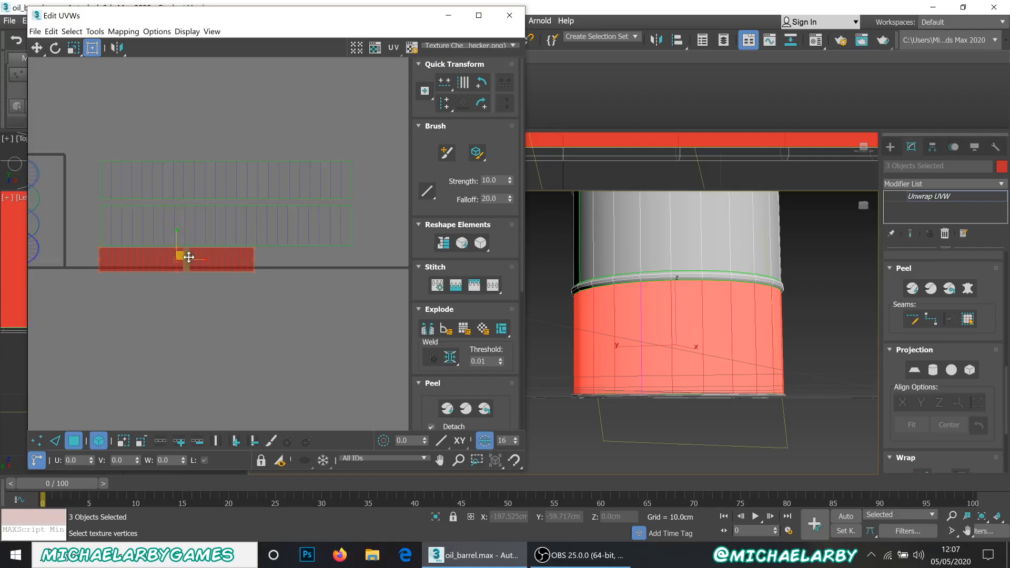
pyautogui.moveTo(254, 272); pyautogui.dragTo(347, 287)
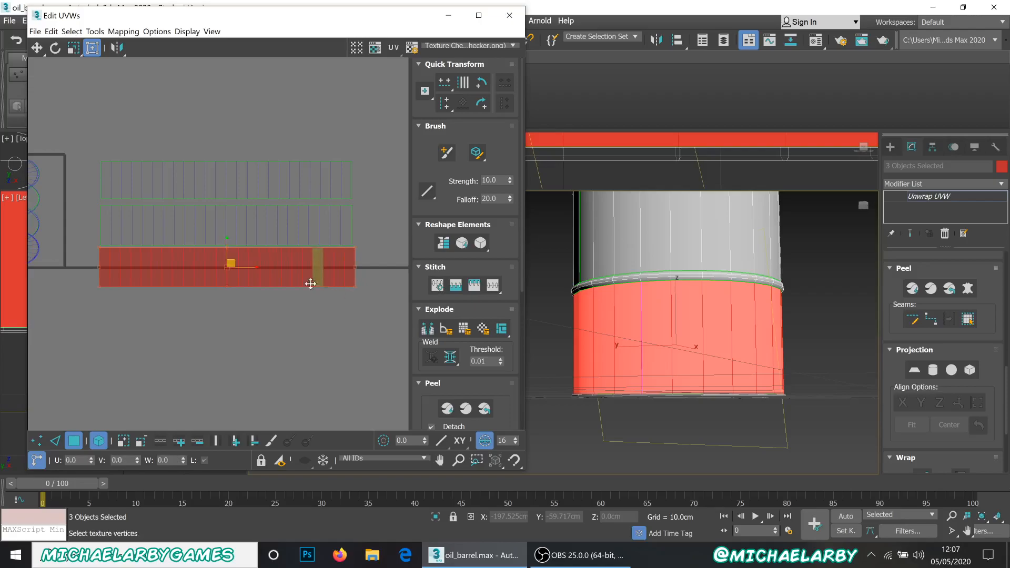
# Move the lowest strip slightly down to widen the gap beneath the middle strip, and deselect it.
pyautogui.moveTo(280, 277)
pyautogui.mouseDown()
pyautogui.moveTo(312, 193)
pyautogui.moveTo(291, 221)
pyautogui.moveTo(277, 294)
pyautogui.moveTo(279, 284)
pyautogui.mouseUp()
pyautogui.click(273, 337)
pyautogui.scroll(-3, 305, 289)
pyautogui.scroll(1, 305, 289)
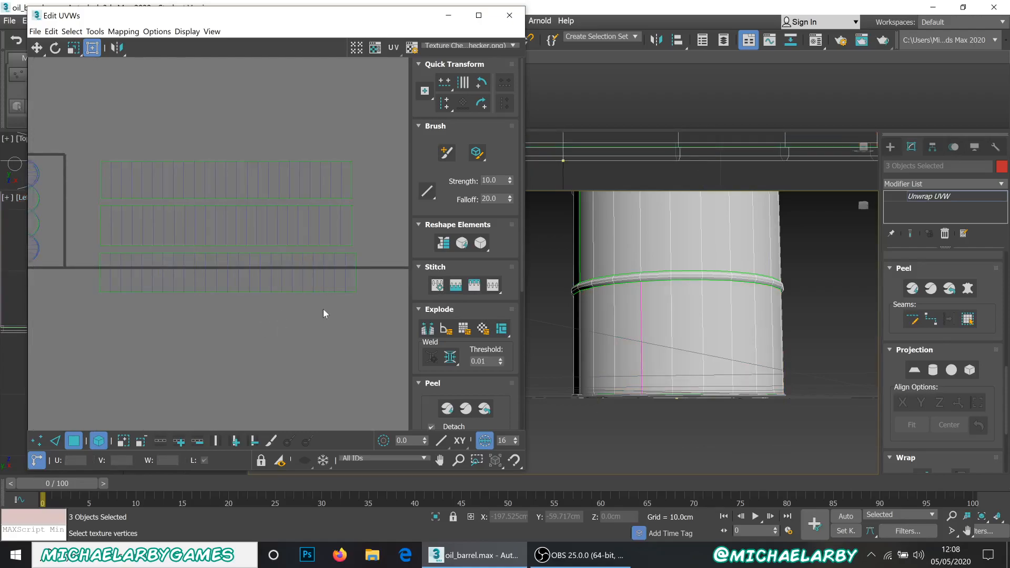
pyautogui.scroll(-2, 389, 322)
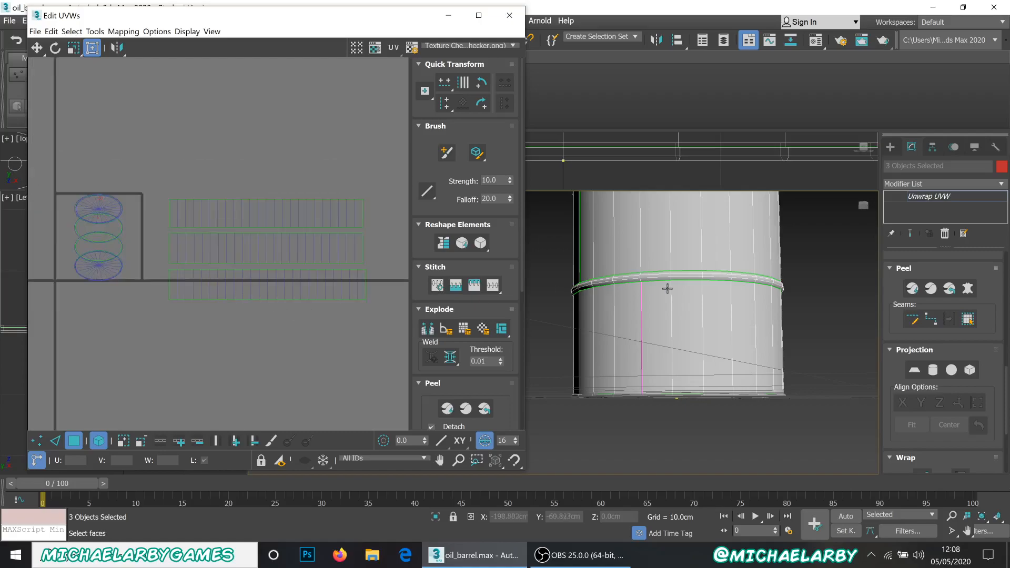
# Select the UV ring of the barrel's lower ridge and move it out to the empty area below the strips.
pyautogui.click(656, 275)
pyautogui.scroll(4, 140, 281)
pyautogui.moveTo(108, 275); pyautogui.dragTo(202, 284, button='middle')
pyautogui.scroll(-5, 200, 283)
pyautogui.scroll(5, 173, 271)
pyautogui.scroll(-3, 221, 273)
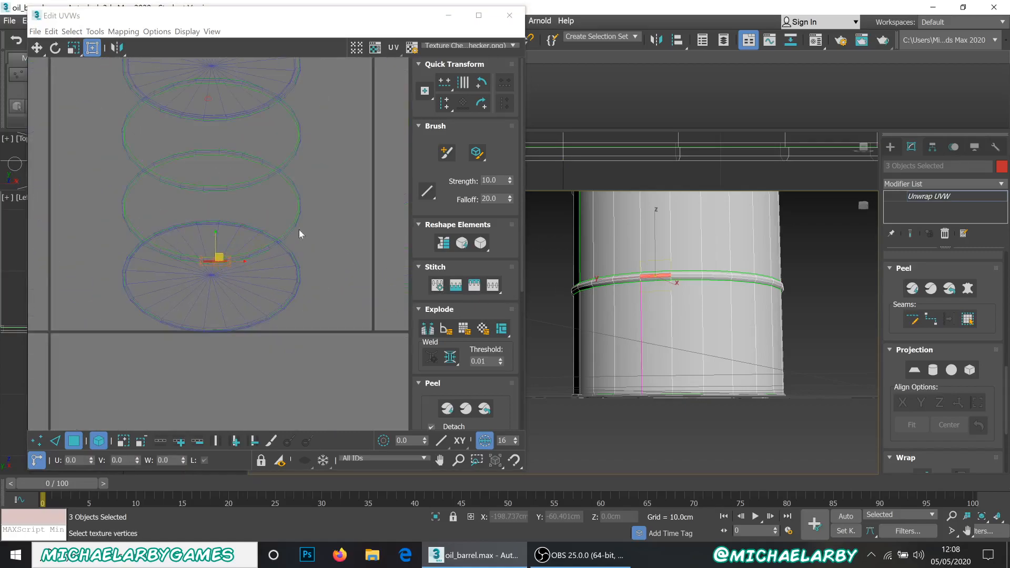
pyautogui.click(293, 219)
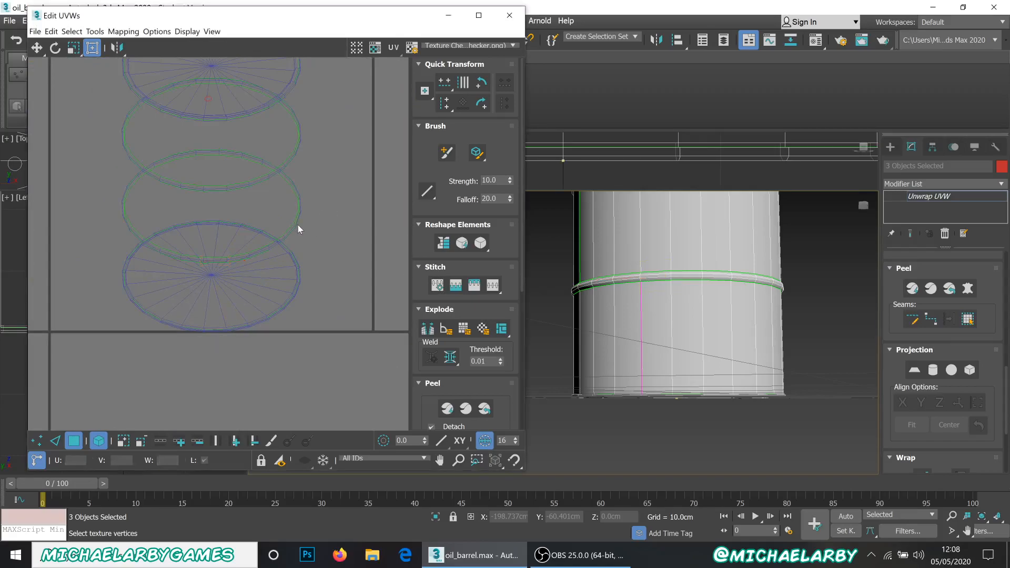
pyautogui.click(295, 223)
pyautogui.moveTo(216, 200); pyautogui.dragTo(303, 388)
pyautogui.scroll(-6, 273, 258)
pyautogui.scroll(4, 271, 255)
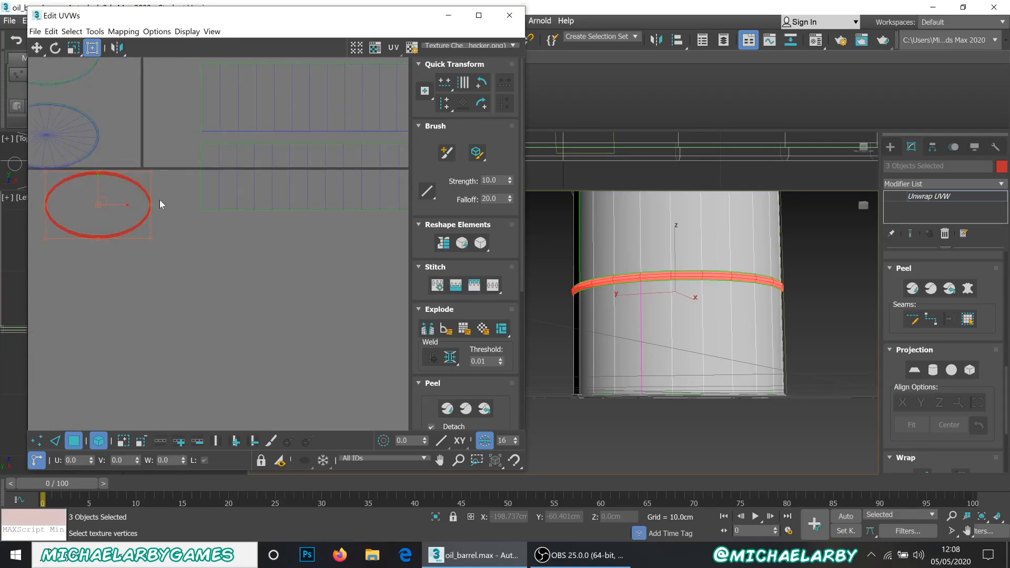
pyautogui.moveTo(104, 199); pyautogui.dragTo(206, 283)
# Select the upper, middle and lower strips in turn to check which barrel section each one covers.
pyautogui.click(311, 276)
pyautogui.scroll(-5, 240, 337)
pyautogui.scroll(3, 236, 279)
pyautogui.click(238, 224)
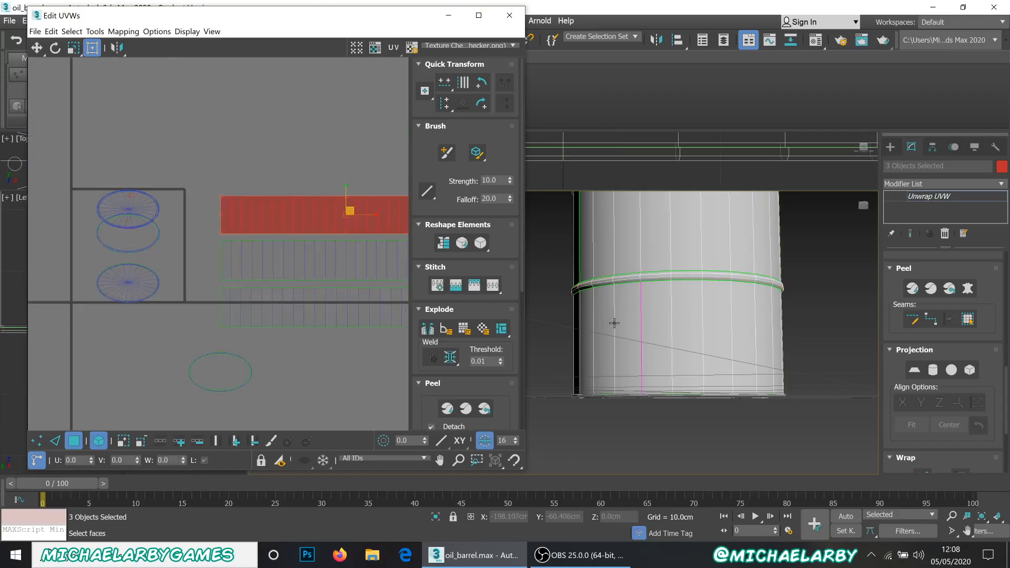
pyautogui.scroll(-3, 626, 294)
pyautogui.click(352, 244)
pyautogui.click(252, 311)
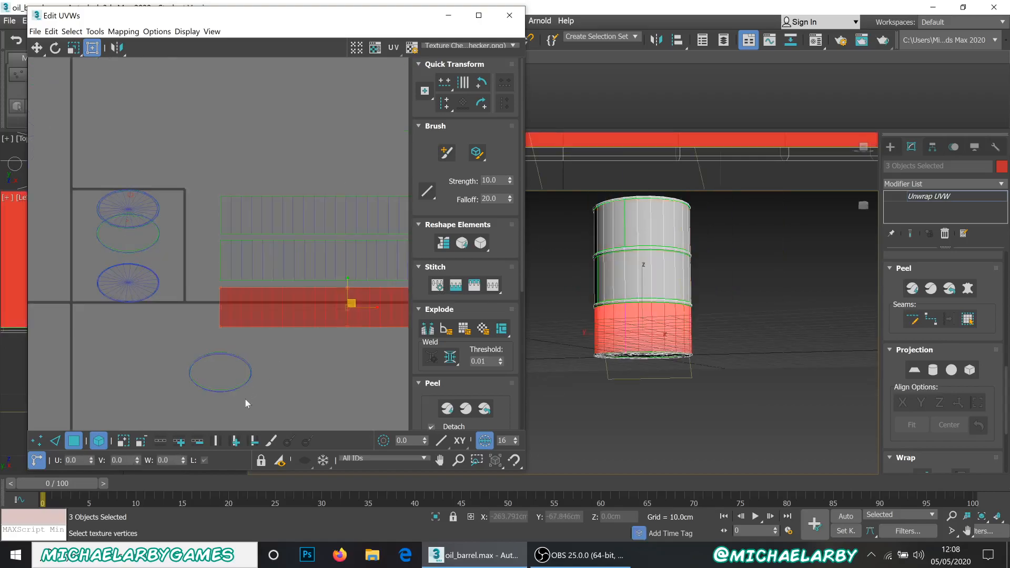
# Break the lower ridge ring open in edge mode along the vertical edge in line with the seam of the lower section.
pyautogui.scroll(2, 244, 395)
pyautogui.scroll(3, 208, 390)
pyautogui.scroll(-2, 206, 387)
pyautogui.scroll(3, 180, 353)
pyautogui.scroll(3, 185, 358)
pyautogui.click(55, 442)
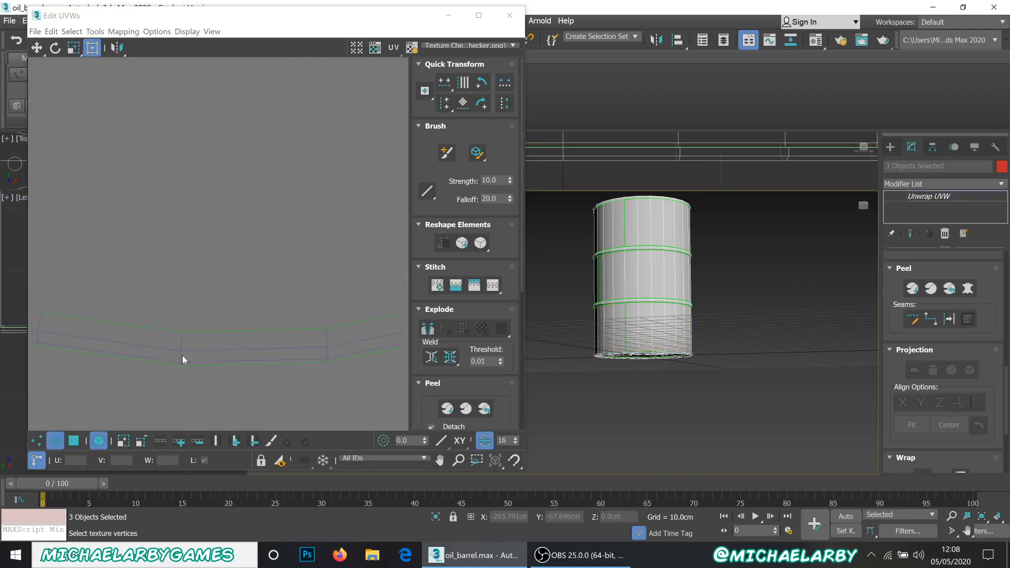
pyautogui.click(182, 356)
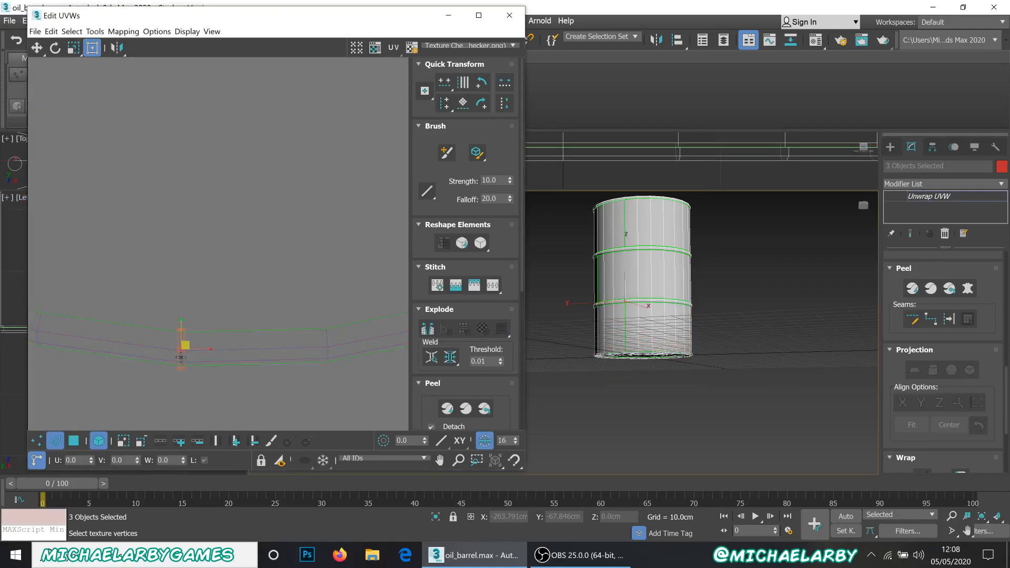
pyautogui.scroll(8, 597, 280)
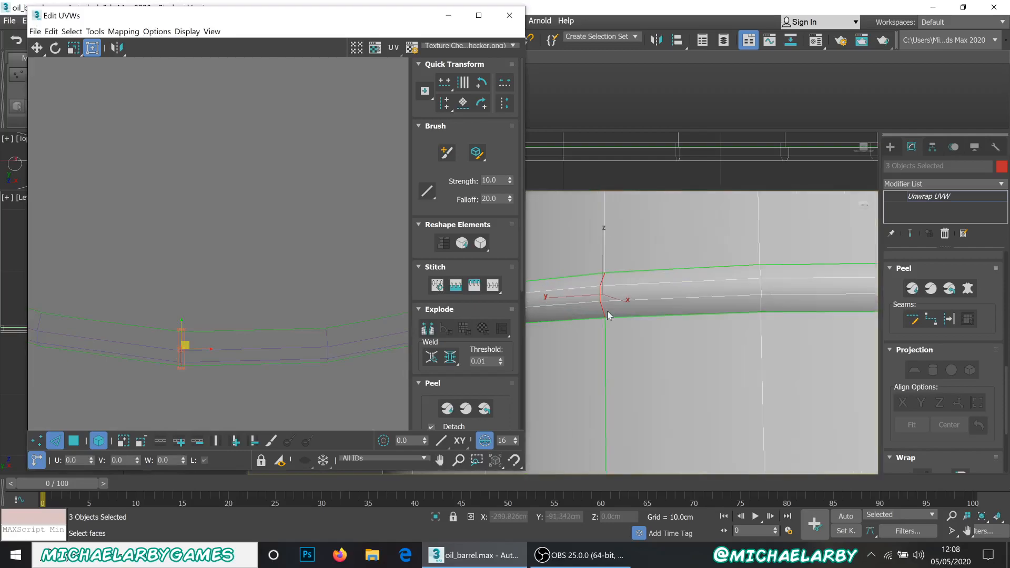
pyautogui.scroll(-5, 597, 280)
pyautogui.scroll(5, 601, 293)
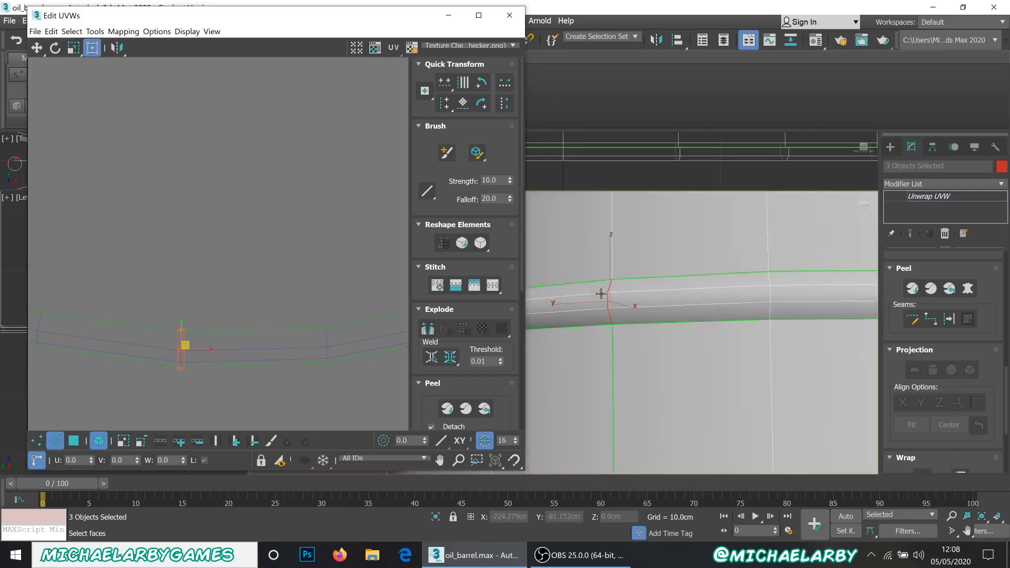
pyautogui.click(433, 336)
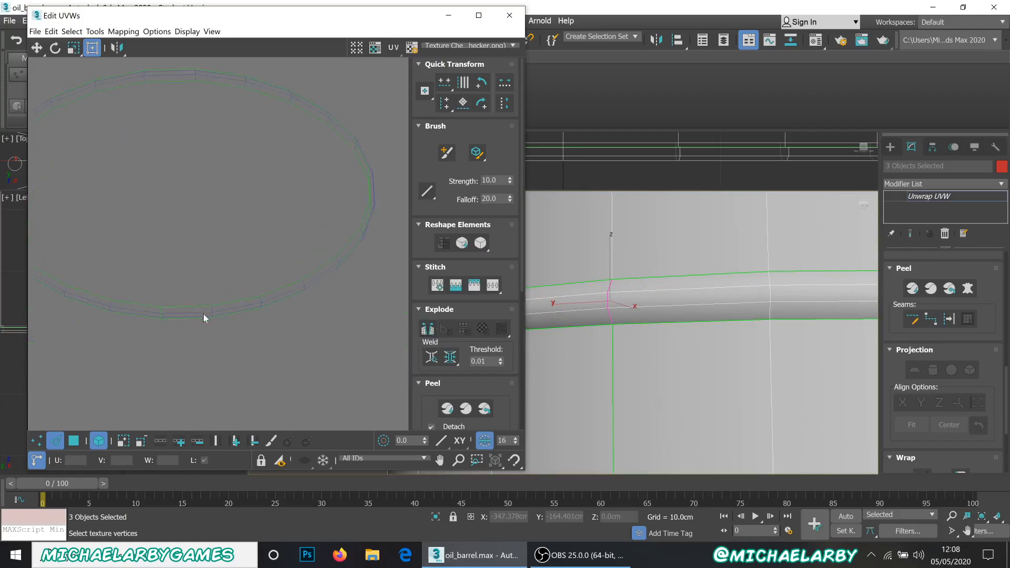
# Return to polygon element selection, select the lower ridge ring and straighten it into a thin strip.
pyautogui.doubleClick(195, 311)
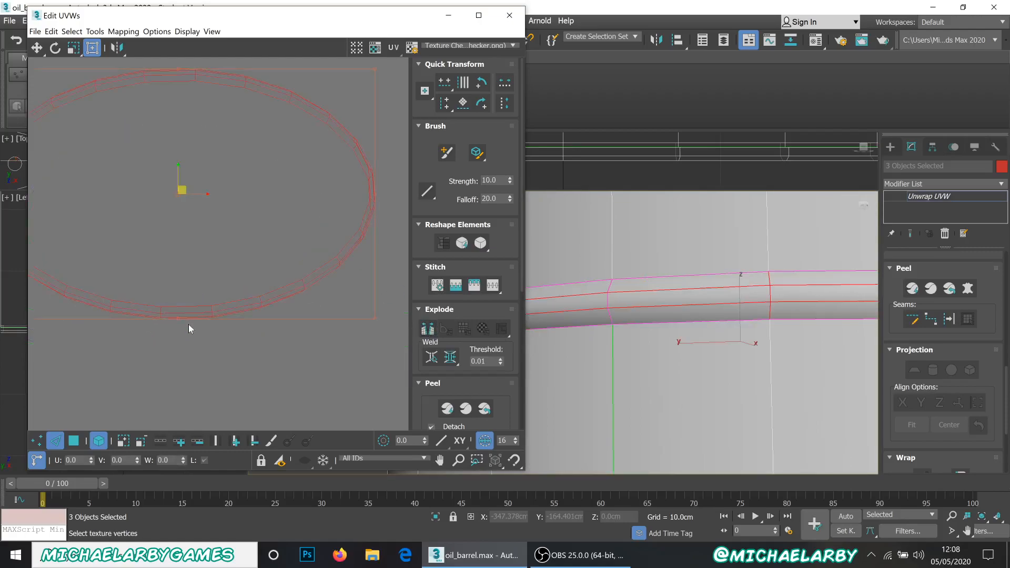
pyautogui.click(73, 441)
pyautogui.click(220, 330)
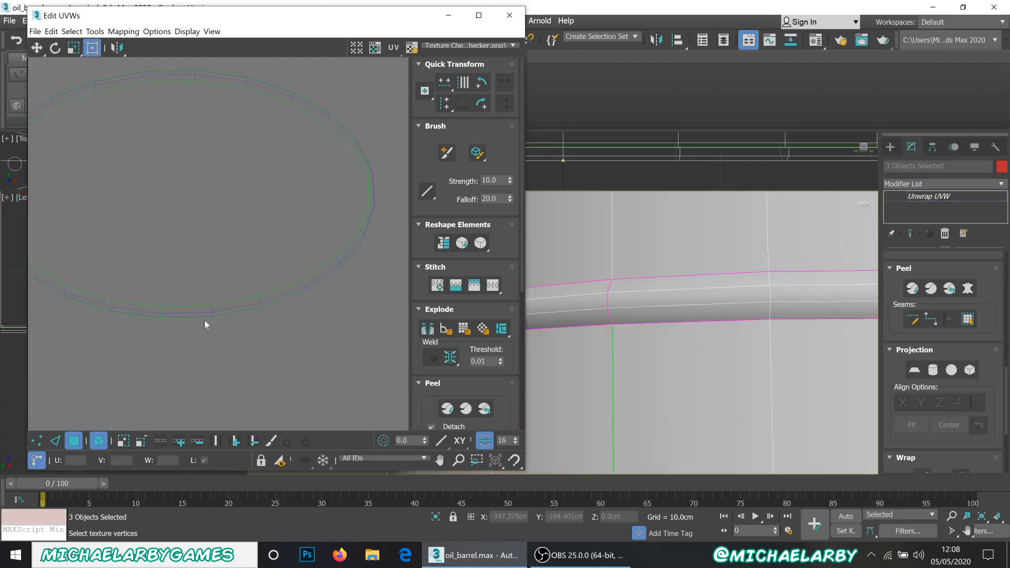
pyautogui.click(213, 314)
pyautogui.keyDown('alt'); pyautogui.moveTo(654, 284); pyautogui.dragTo(721, 264, button='middle'); pyautogui.keyUp('alt')
pyautogui.moveTo(721, 264); pyautogui.dragTo(866, 237, button='middle')
pyautogui.scroll(-3, 271, 307)
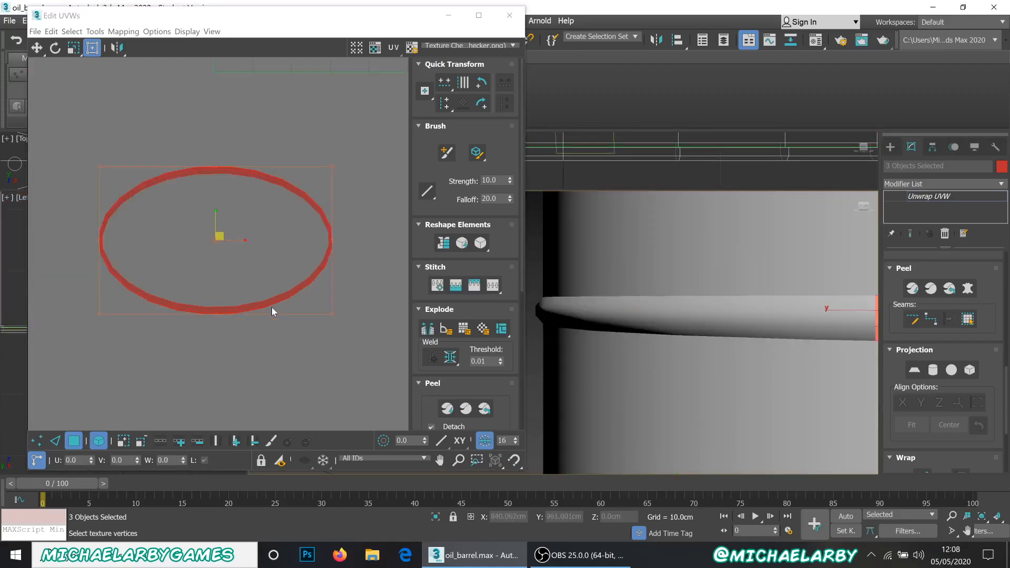
pyautogui.scroll(2, 202, 279)
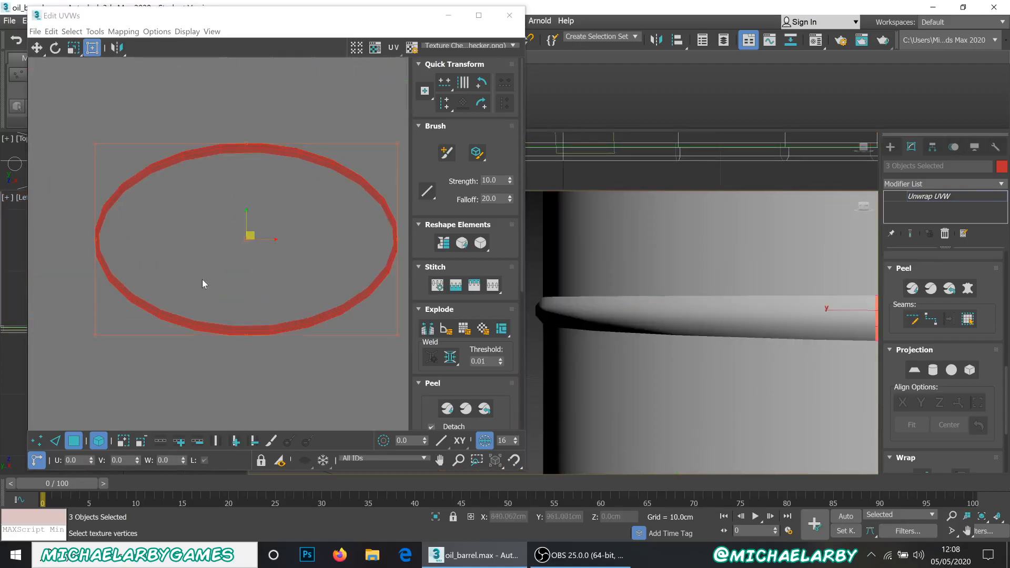
pyautogui.click(443, 243)
pyautogui.scroll(-3, 113, 294)
pyautogui.scroll(2, 153, 276)
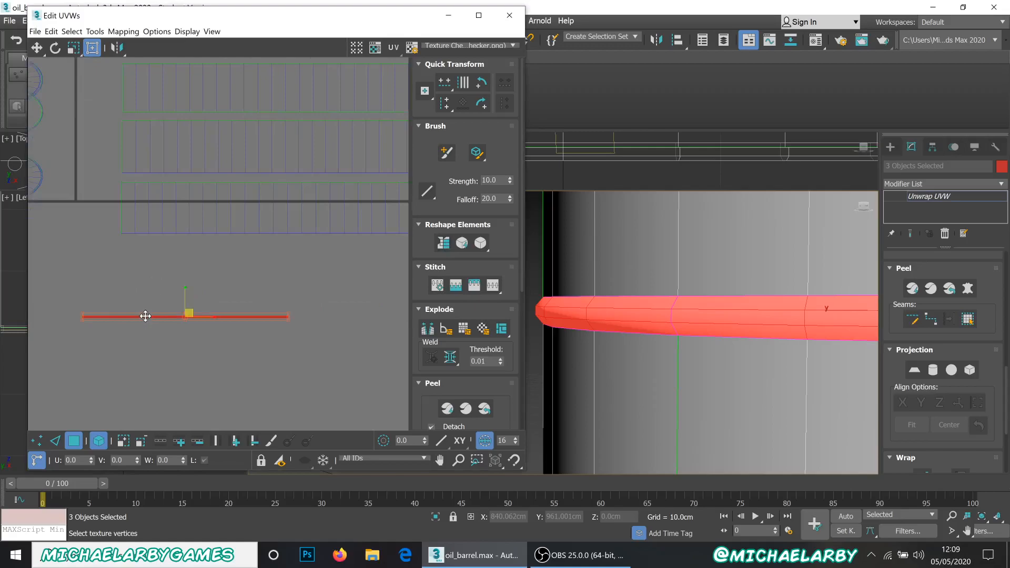
# Move the thin ridge strip into the gap between the middle and lowest strips, near their left ends.
pyautogui.moveTo(146, 317); pyautogui.dragTo(188, 173)
pyautogui.scroll(3, 112, 162)
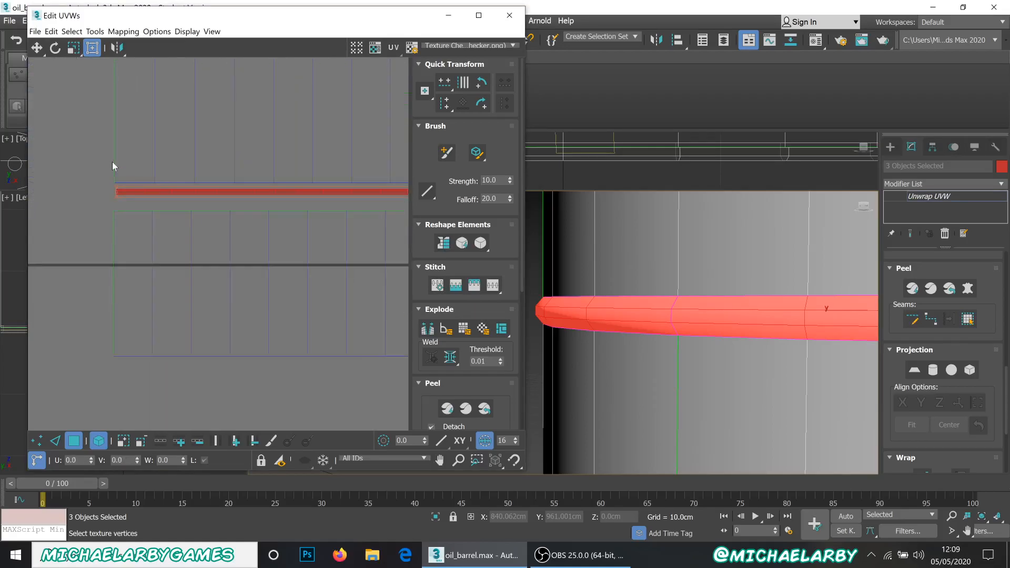
pyautogui.scroll(6, 135, 210)
pyautogui.scroll(-4, 66, 196)
pyautogui.scroll(7, 76, 197)
pyautogui.scroll(-6, 166, 210)
pyautogui.scroll(3, 108, 195)
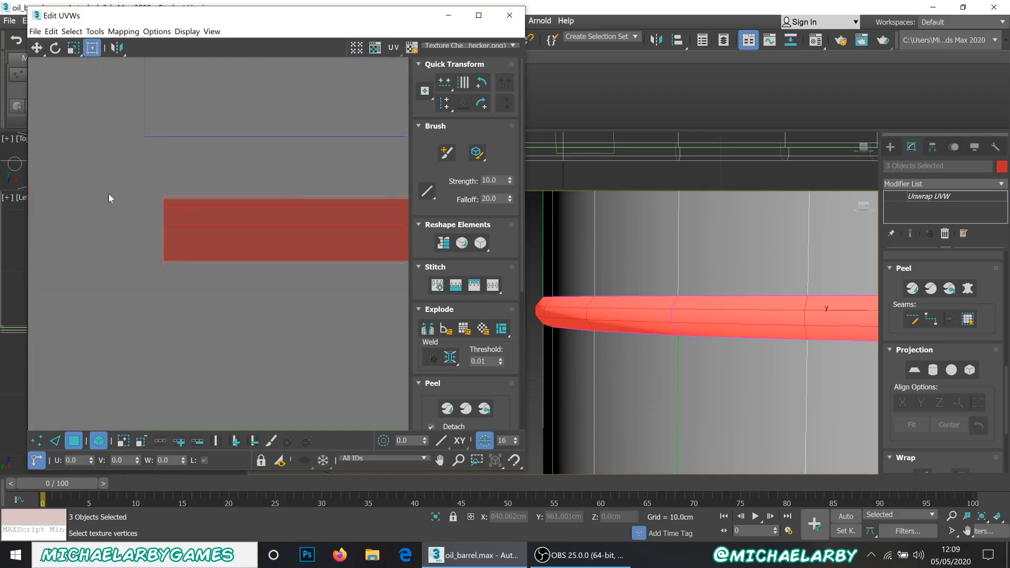
pyautogui.scroll(3, 109, 198)
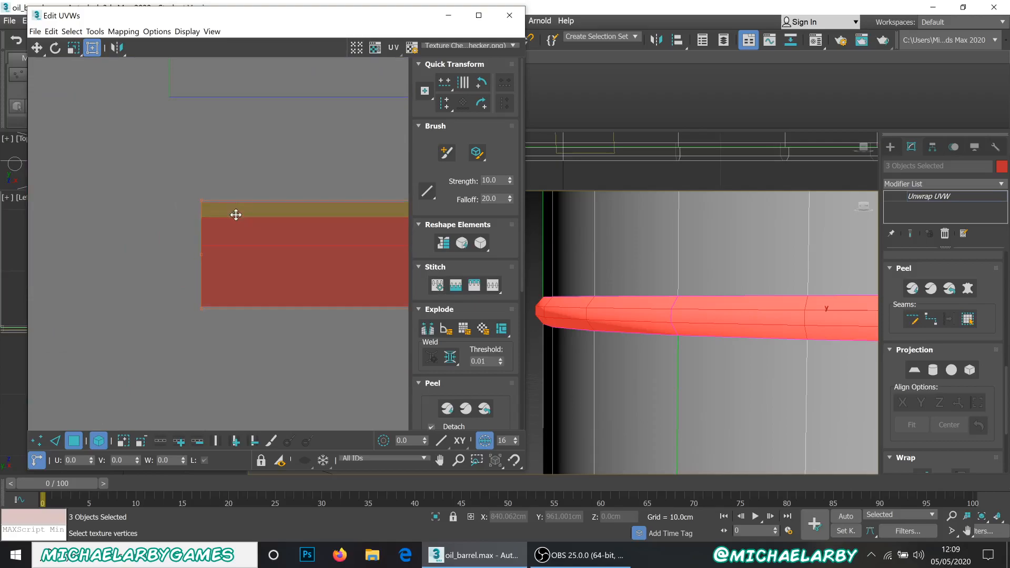
# Apply Relax Until Flat to the thin ridge strip, and straighten it again.
pyautogui.click(461, 243)
pyautogui.scroll(-5, 203, 257)
pyautogui.scroll(-5, 168, 244)
pyautogui.scroll(-2, 289, 255)
pyautogui.scroll(8, 378, 237)
pyautogui.scroll(-2, 358, 257)
pyautogui.scroll(-5, 365, 256)
pyautogui.scroll(-3, 239, 261)
pyautogui.scroll(8, 178, 264)
pyautogui.scroll(-4, 257, 251)
pyautogui.scroll(7, 99, 245)
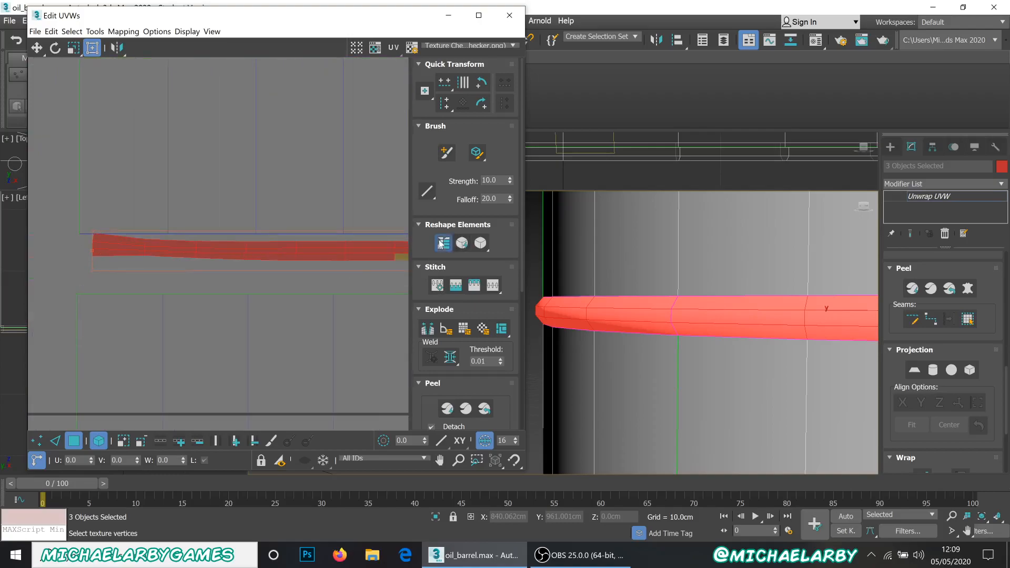
pyautogui.click(444, 243)
pyautogui.scroll(-3, 157, 266)
pyautogui.scroll(3, 226, 258)
pyautogui.scroll(-4, 252, 245)
pyautogui.scroll(4, 243, 247)
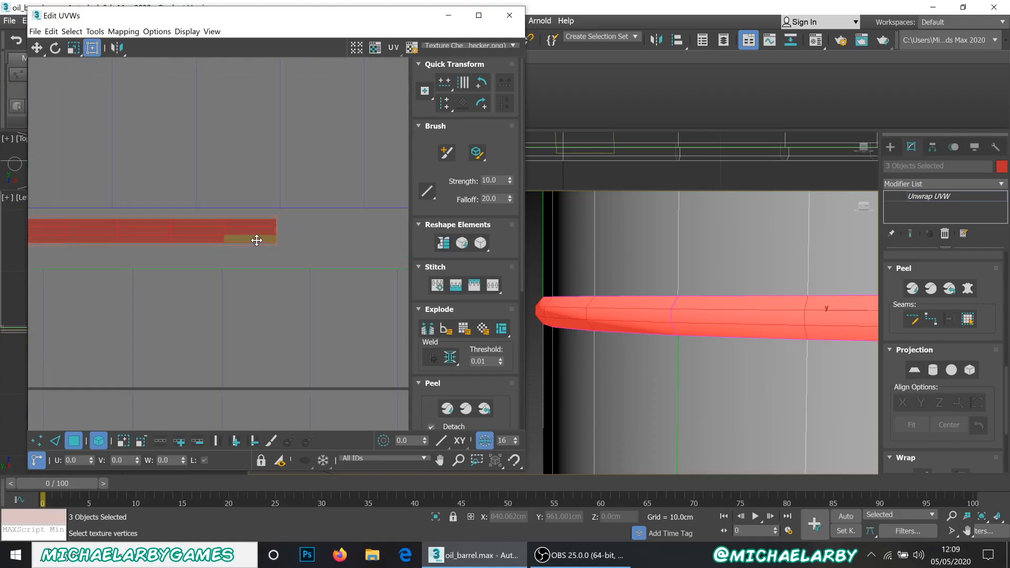
# Align the thin strip's left end with the middle strip, stretch it to match the neighbouring strips' width, and deselect it.
pyautogui.scroll(2, 254, 232)
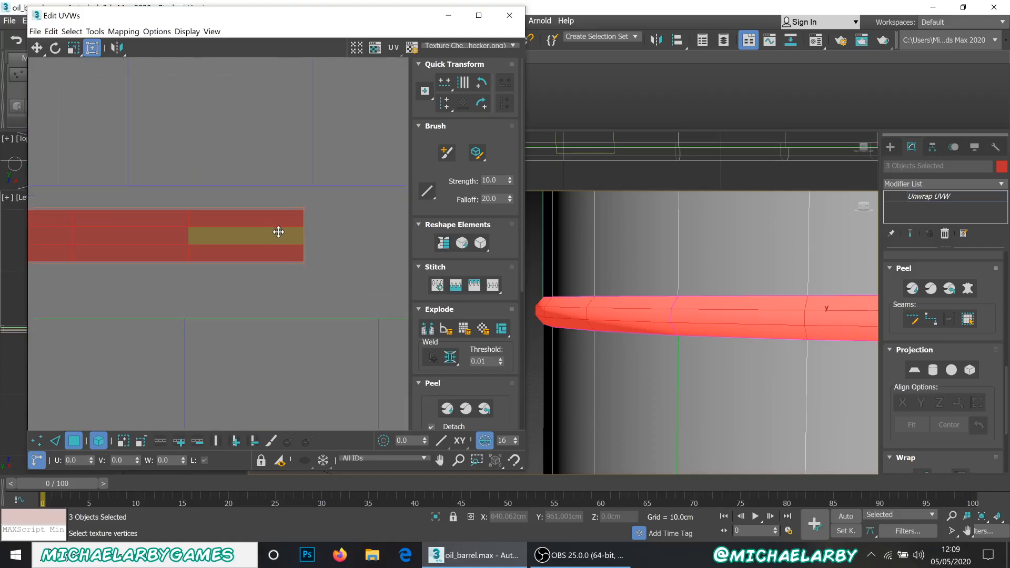
pyautogui.scroll(-2, 309, 236)
pyautogui.scroll(5, 49, 225)
pyautogui.scroll(4, 78, 357)
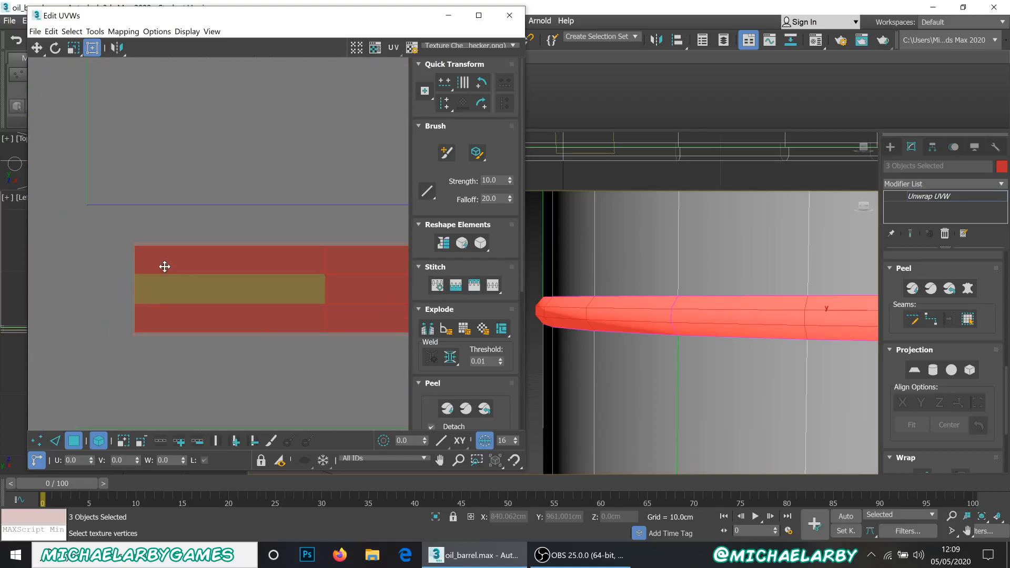
pyautogui.moveTo(163, 282); pyautogui.dragTo(113, 268)
pyautogui.scroll(-8, 52, 236)
pyautogui.scroll(6, 157, 237)
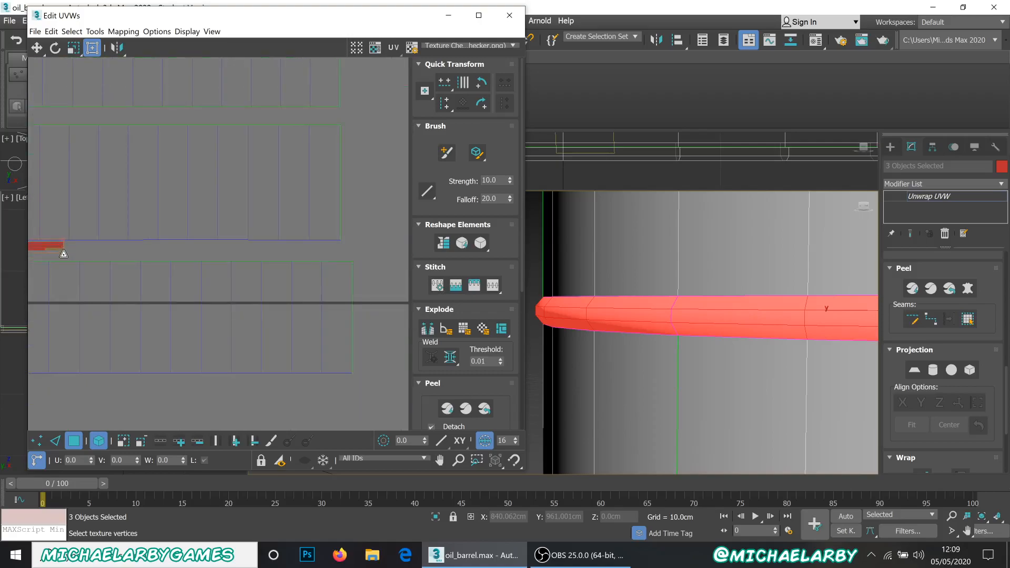
pyautogui.moveTo(64, 254); pyautogui.dragTo(334, 258)
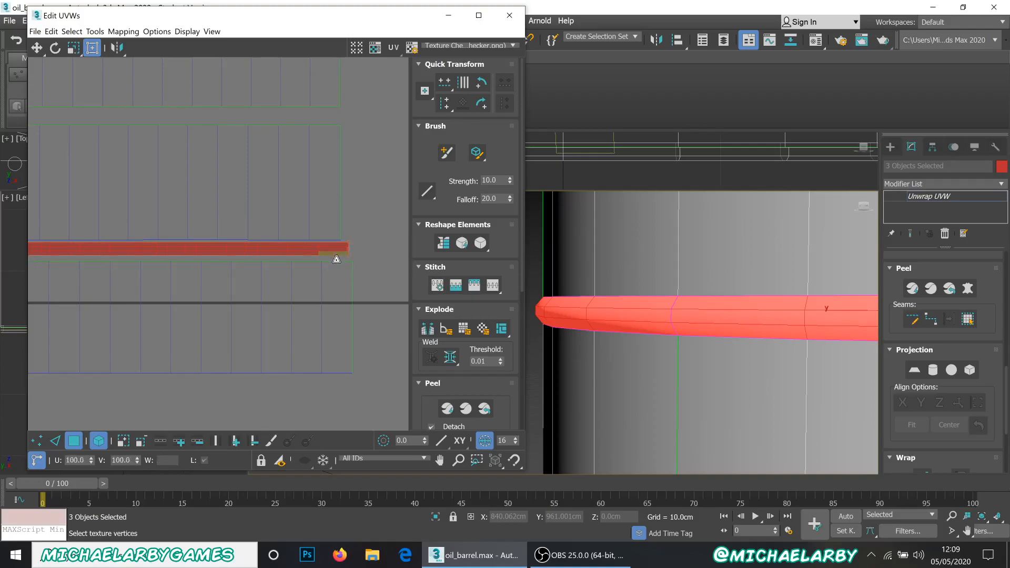
pyautogui.scroll(-5, 383, 236)
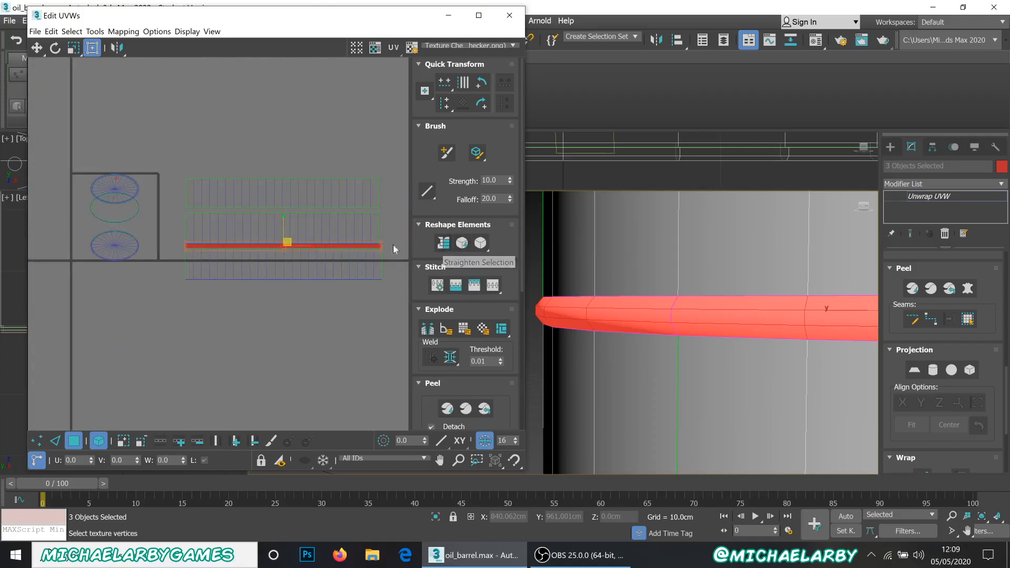
pyautogui.click(199, 269)
# Break the other ridge ring, between the two cap circles, open along one short edge at its front in edge mode.
pyautogui.scroll(-3, 175, 249)
pyautogui.scroll(6, 199, 222)
pyautogui.scroll(-3, 178, 242)
pyautogui.scroll(3, 156, 249)
pyautogui.scroll(3, 72, 243)
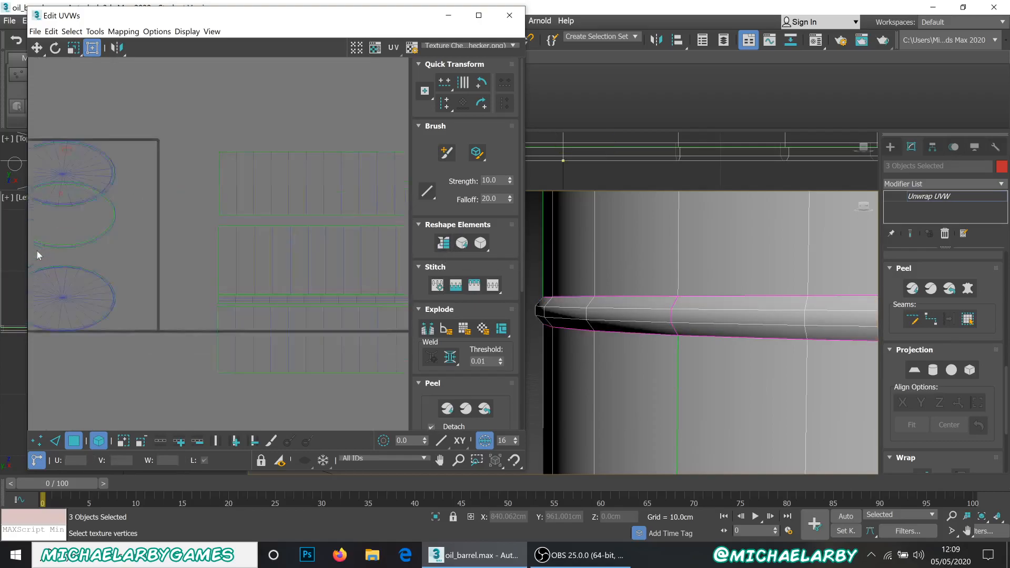
pyautogui.click(80, 244)
pyautogui.scroll(8, 37, 251)
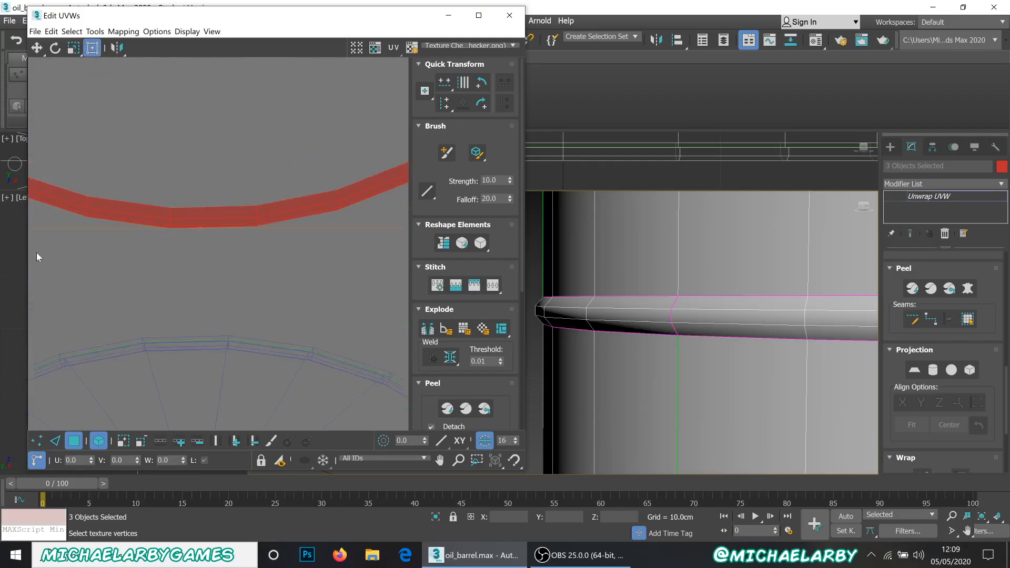
pyautogui.click(54, 441)
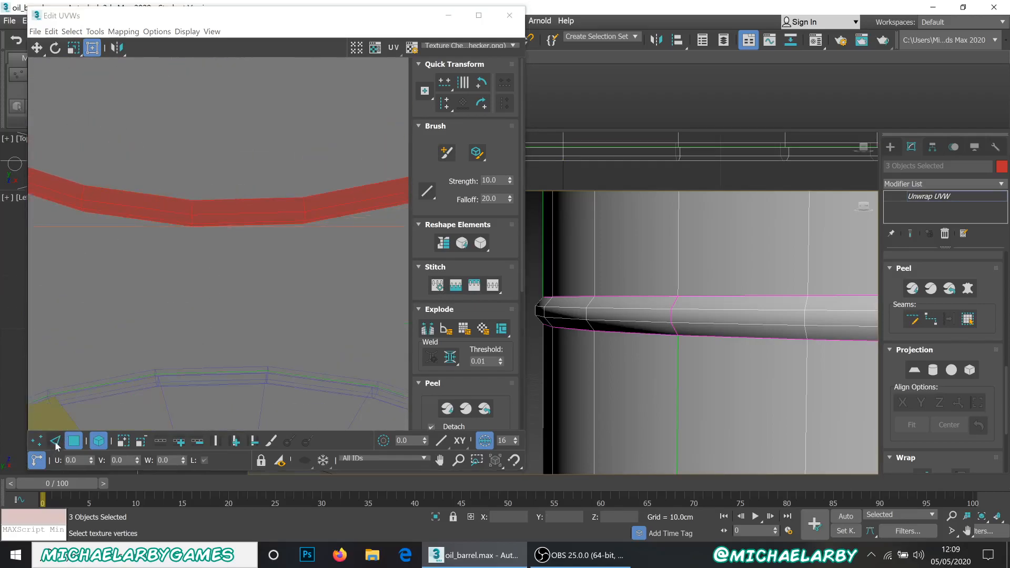
pyautogui.click(192, 210)
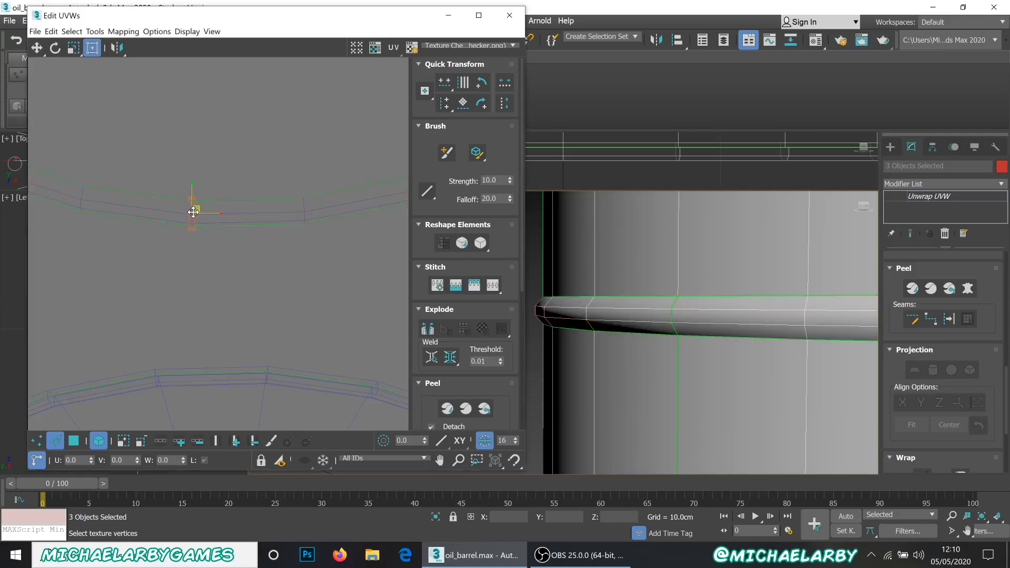
pyautogui.click(429, 329)
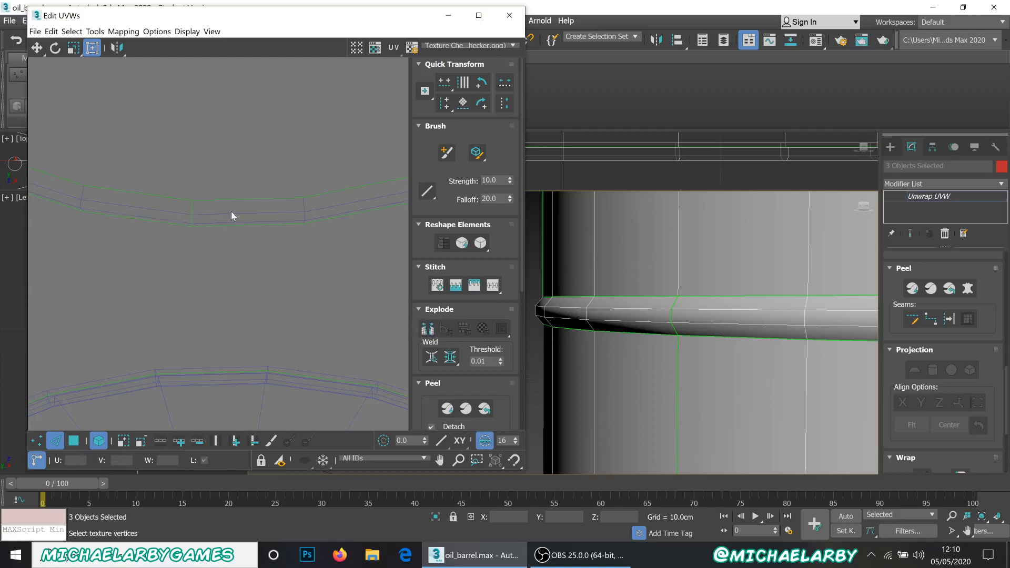
# Return to polygon element selection, straighten the second ridge ring into a thin strip and apply Relax Until Flat.
pyautogui.click(79, 443)
pyautogui.click(251, 213)
pyautogui.scroll(-6, 175, 323)
pyautogui.scroll(3, 183, 291)
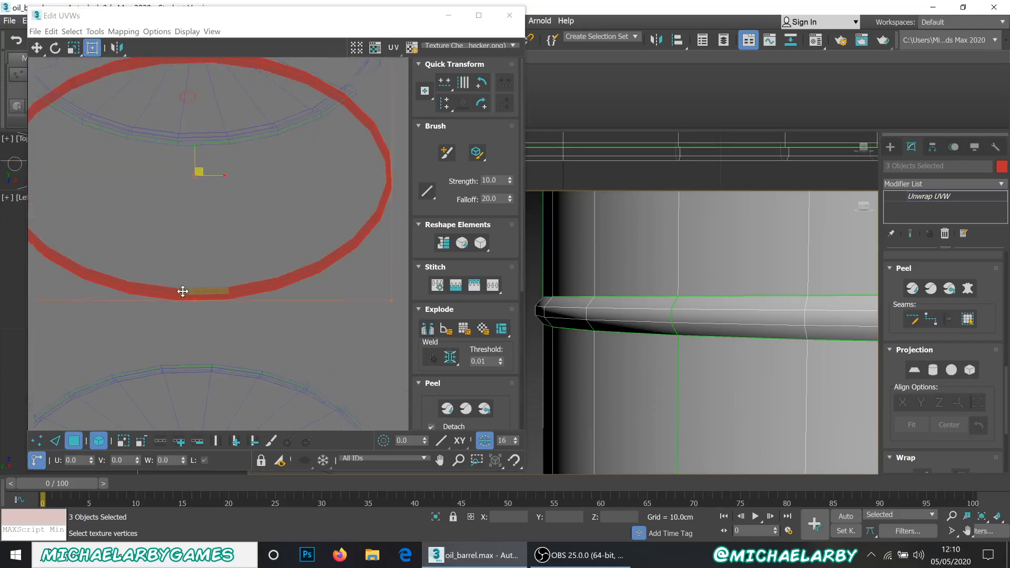
pyautogui.click(444, 242)
pyautogui.scroll(5, 147, 323)
pyautogui.scroll(2, 196, 242)
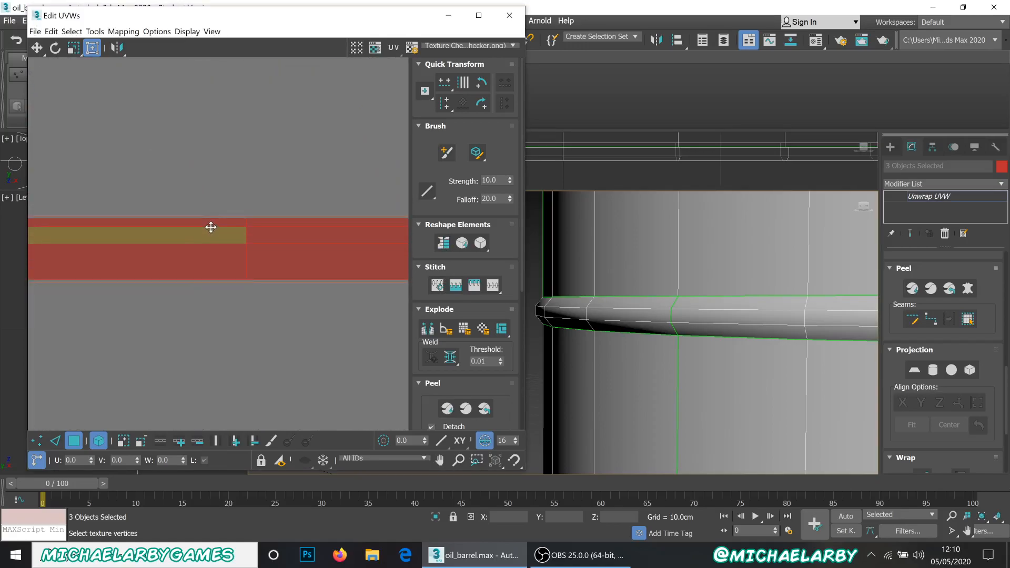
pyautogui.click(463, 243)
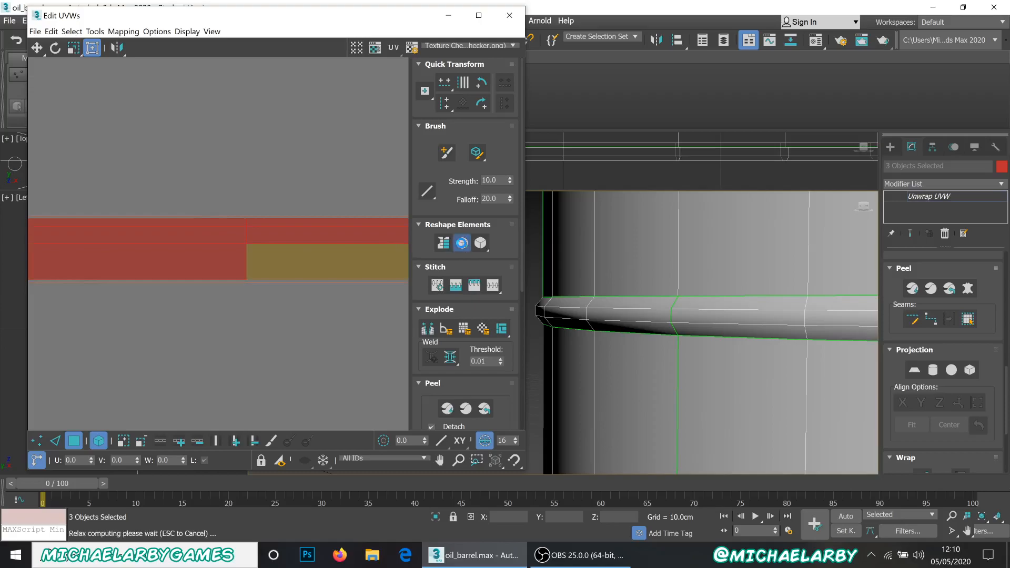
# Straighten the relaxed second ridge strip so its rows are parallel again.
pyautogui.scroll(-3, 249, 307)
pyautogui.scroll(-2, 175, 310)
pyautogui.scroll(4, 175, 310)
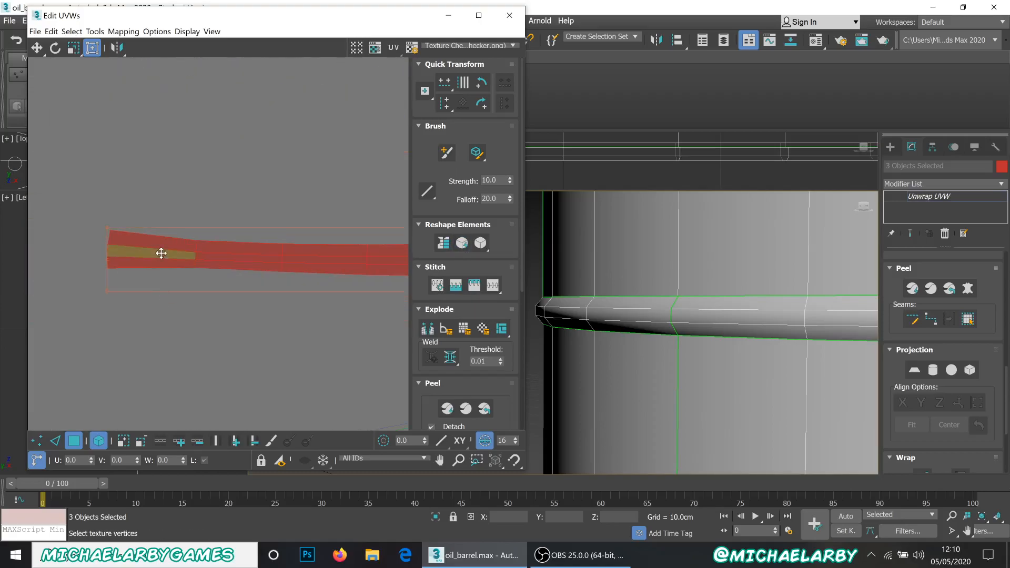
pyautogui.click(444, 243)
pyautogui.scroll(-5, 162, 278)
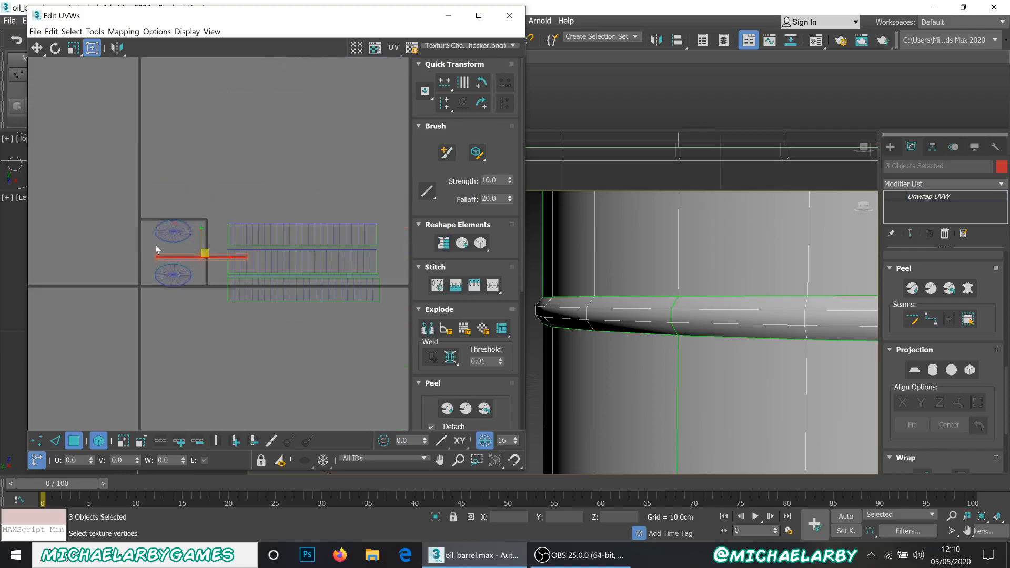
# Move the second ridge strip into the gap between the upper and middle side strips, near their left ends, and reselect it.
pyautogui.scroll(2, 217, 268)
pyautogui.moveTo(225, 265); pyautogui.dragTo(378, 227)
pyautogui.moveTo(214, 226); pyautogui.dragTo(327, 227)
pyautogui.scroll(4, 278, 231)
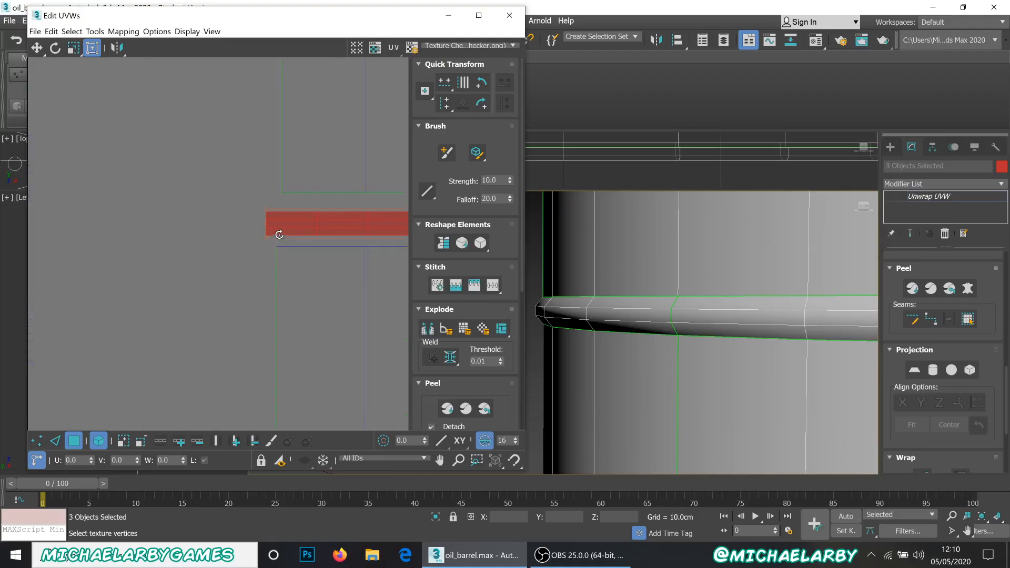
pyautogui.scroll(2, 266, 221)
pyautogui.click(252, 226)
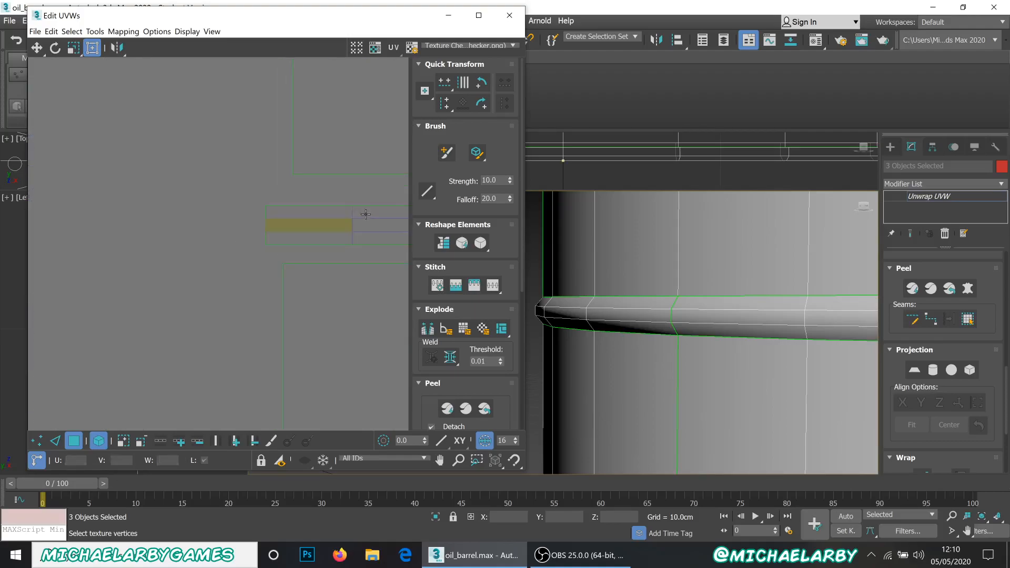
pyautogui.click(334, 213)
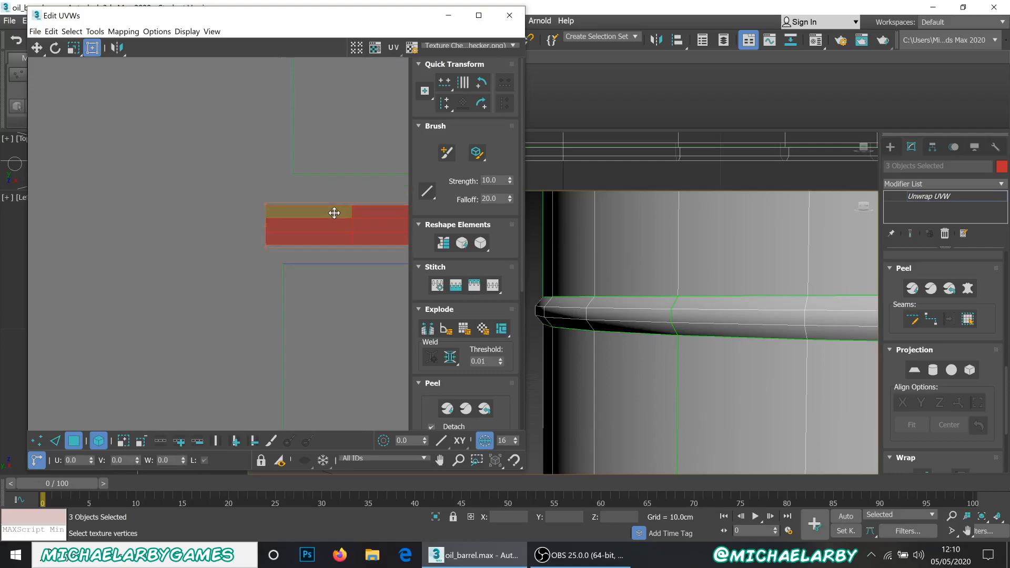
# Select the ridge faces beside the seam on the barrel to compare their order with the strip, and reselect the whole strip.
pyautogui.click(631, 301)
pyautogui.scroll(-7, 202, 251)
pyautogui.scroll(4, 213, 283)
pyautogui.scroll(4, 178, 286)
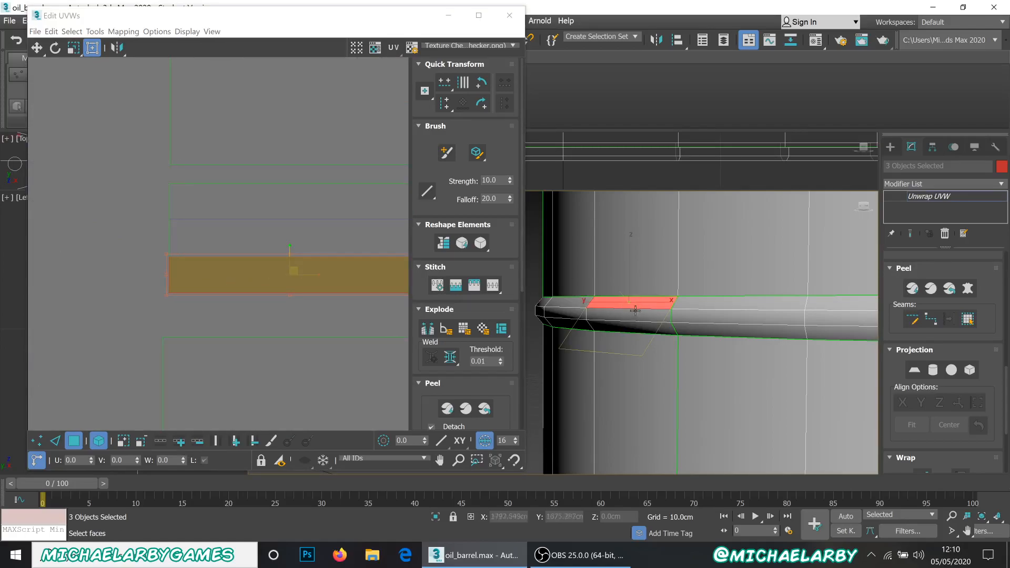
pyautogui.click(635, 315)
pyautogui.click(636, 330)
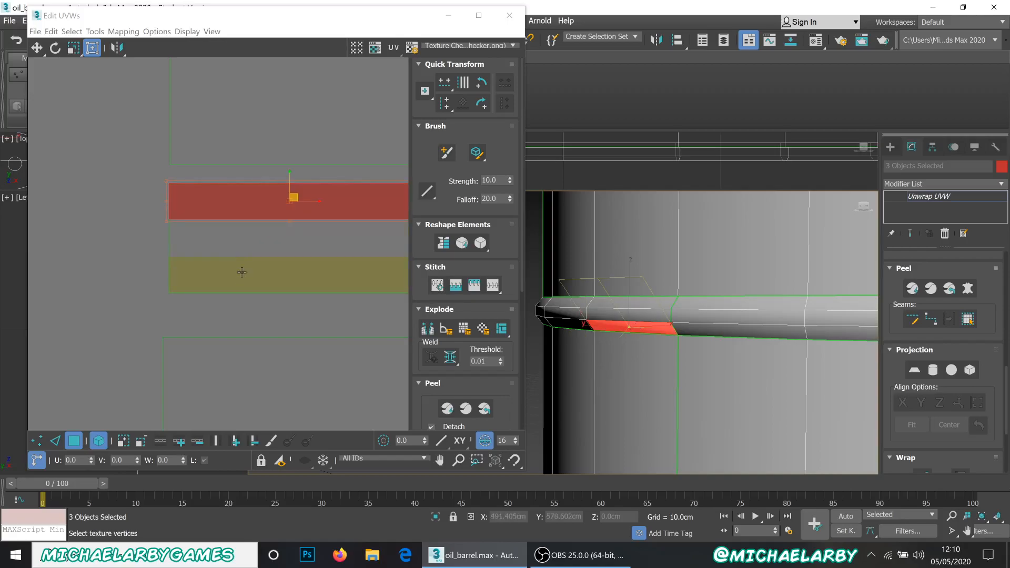
pyautogui.click(223, 296)
pyautogui.doubleClick(235, 203)
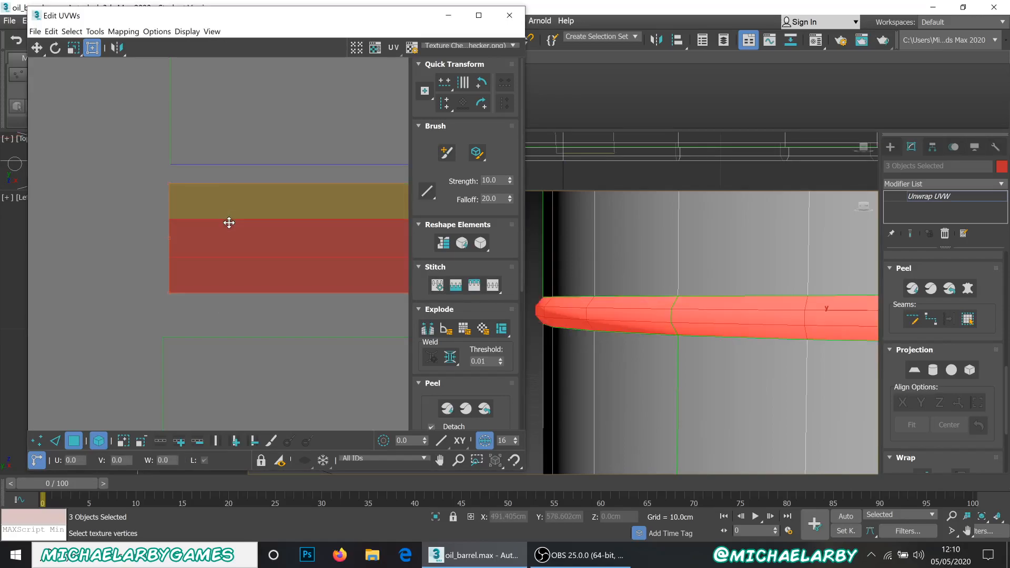
# Try rotating the second ridge strip 90 degrees about its pivot, undo the rotation, and deselect the strip.
pyautogui.scroll(-6, 155, 195)
pyautogui.scroll(2, 159, 188)
pyautogui.scroll(-5, 160, 189)
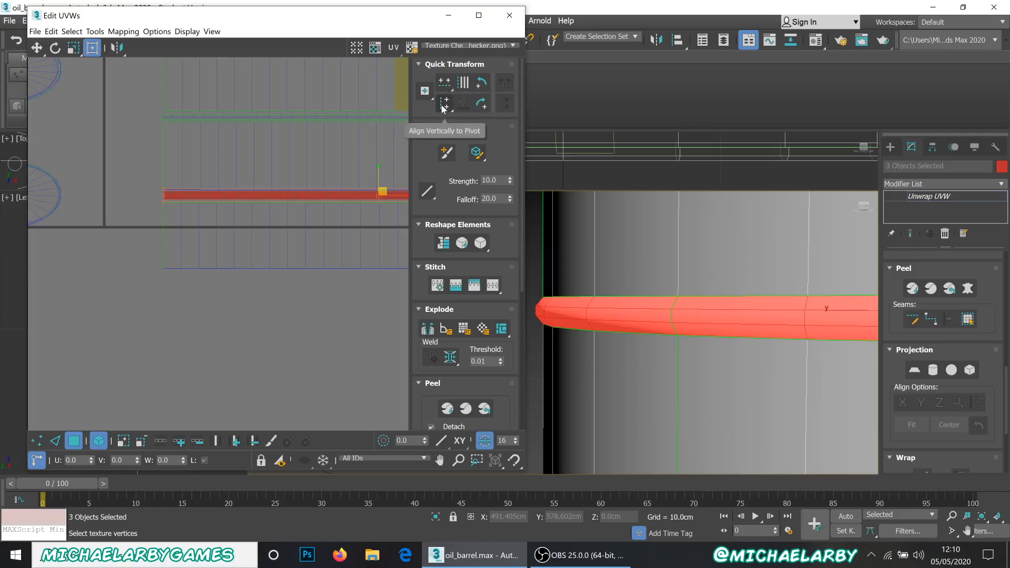
pyautogui.click(481, 105)
pyautogui.hotkey('ctrl', 'z')
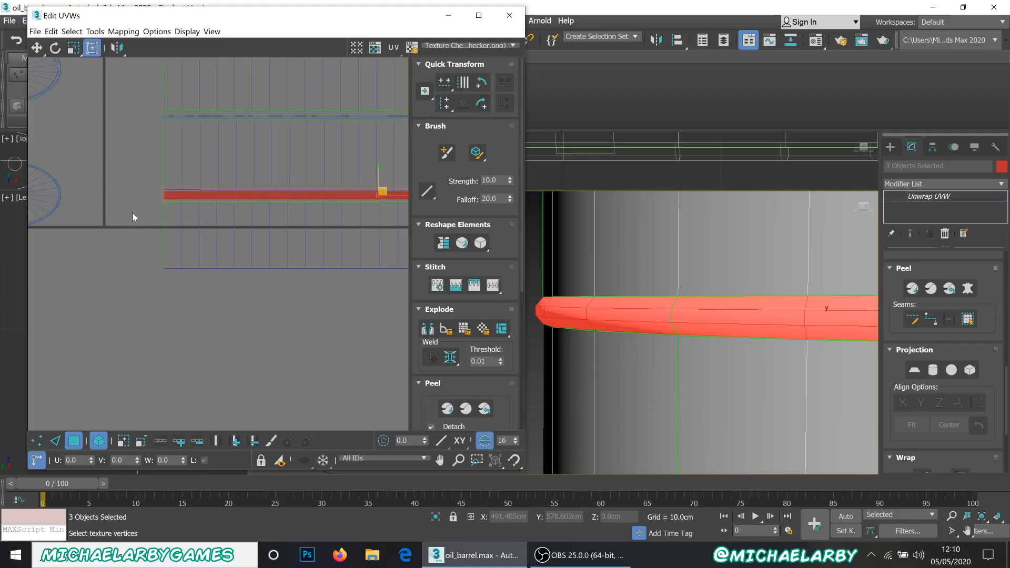
pyautogui.click(134, 212)
# Turn off element selection and select polygons at the ridge strip's left end to check which barrel faces they match.
pyautogui.scroll(4, 174, 193)
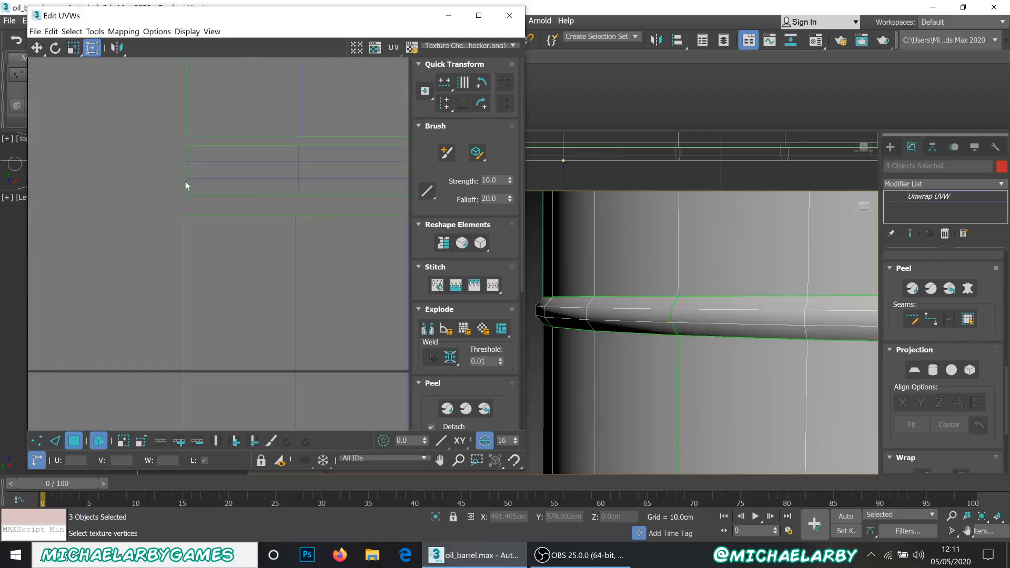
pyautogui.click(214, 158)
pyautogui.click(96, 444)
pyautogui.click(209, 153)
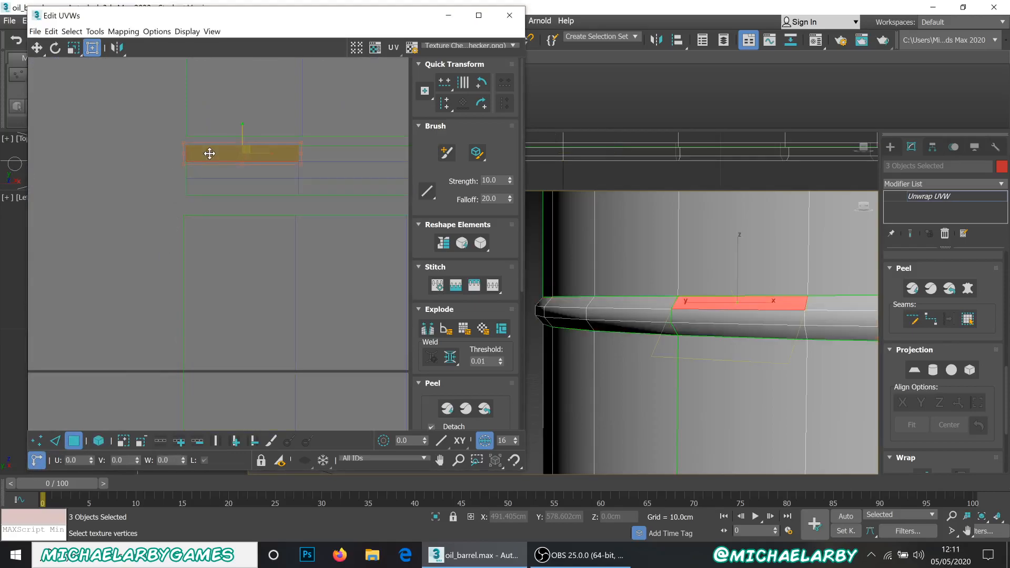
pyautogui.click(309, 156)
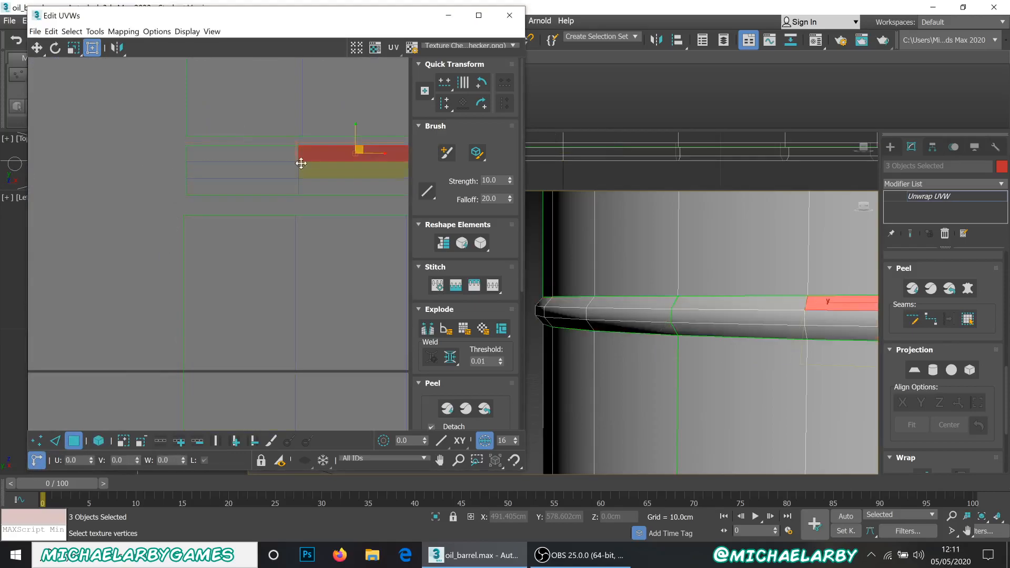
pyautogui.click(261, 156)
# Compare the ridge strip's top-left polygon with the ridge faces on both sides of the barrel's seam.
pyautogui.scroll(-8, 209, 251)
pyautogui.moveTo(210, 230); pyautogui.dragTo(191, 279, button='middle')
pyautogui.scroll(4, 191, 276)
pyautogui.scroll(-4, 191, 277)
pyautogui.scroll(5, 166, 351)
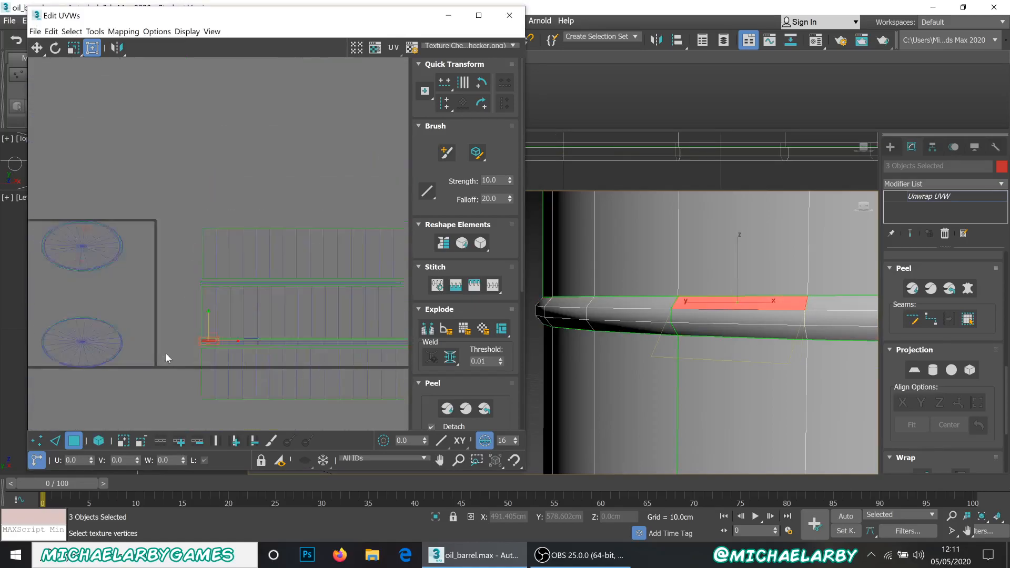
pyautogui.scroll(5, 248, 195)
pyautogui.click(252, 192)
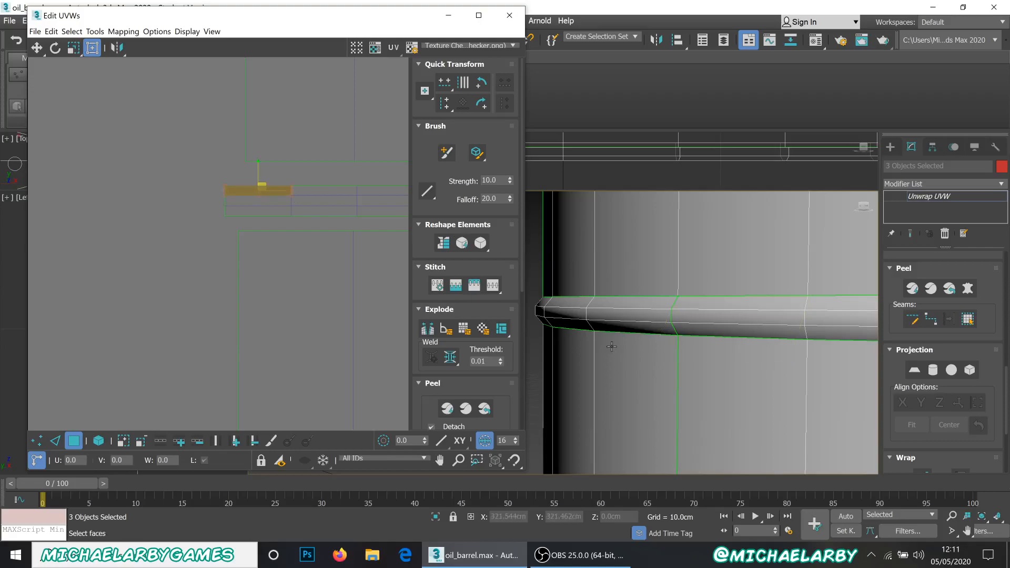
pyautogui.scroll(-5, 605, 316)
pyautogui.scroll(8, 641, 302)
pyautogui.scroll(6, 641, 302)
pyautogui.scroll(-5, 135, 217)
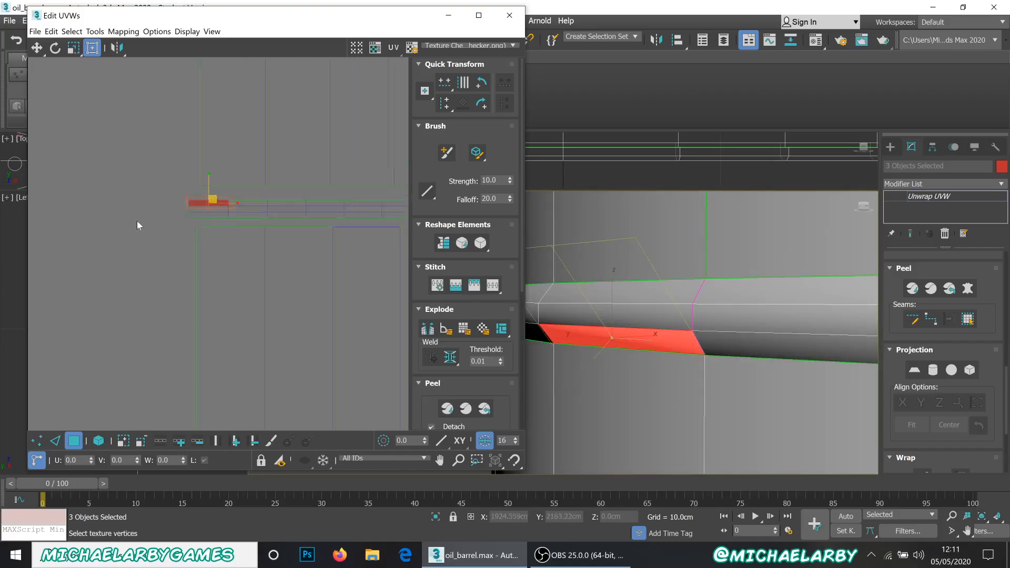
pyautogui.scroll(5, 156, 224)
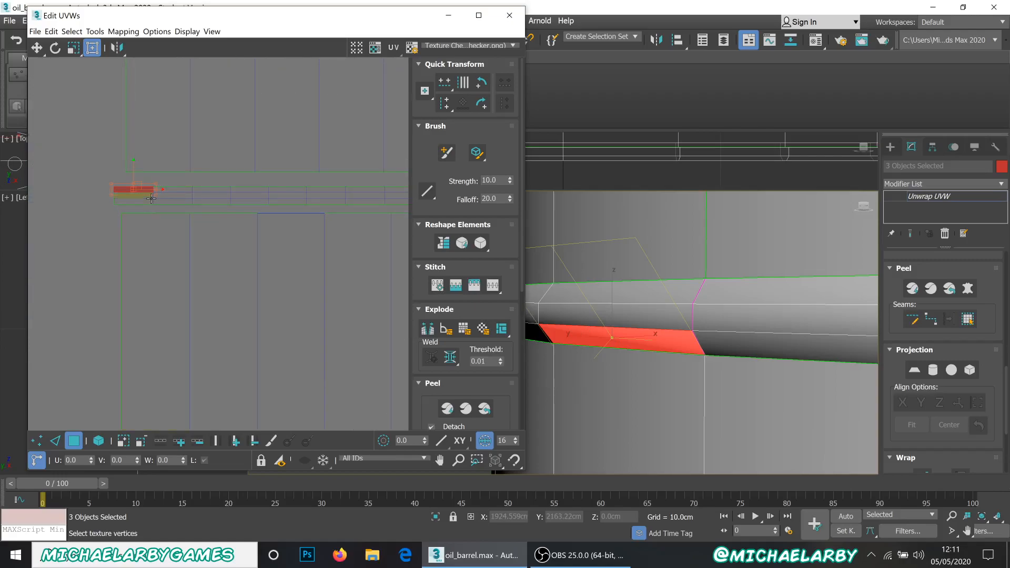
pyautogui.scroll(2, 152, 197)
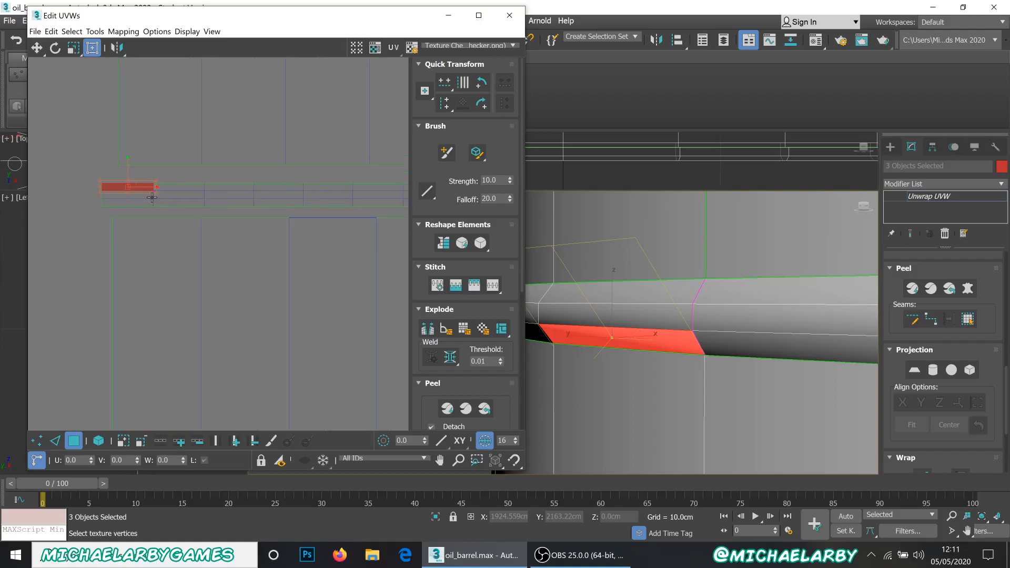
# Turn element selection back on, select the second ridge strip, and rotate it 90 degrees twice for a 180-degree turn.
pyautogui.click(99, 438)
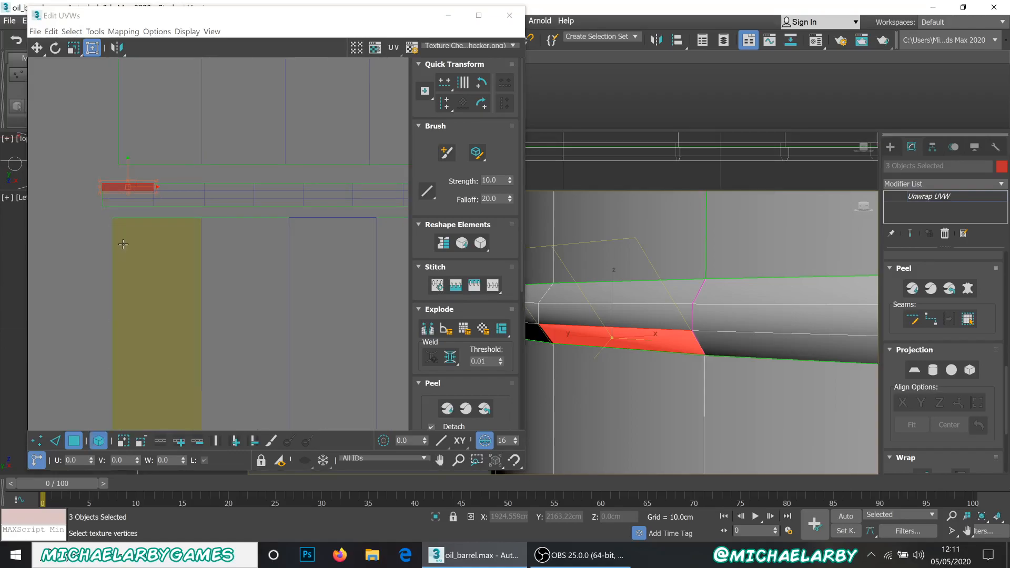
pyautogui.doubleClick(120, 202)
pyautogui.click(483, 84)
pyautogui.click(481, 82)
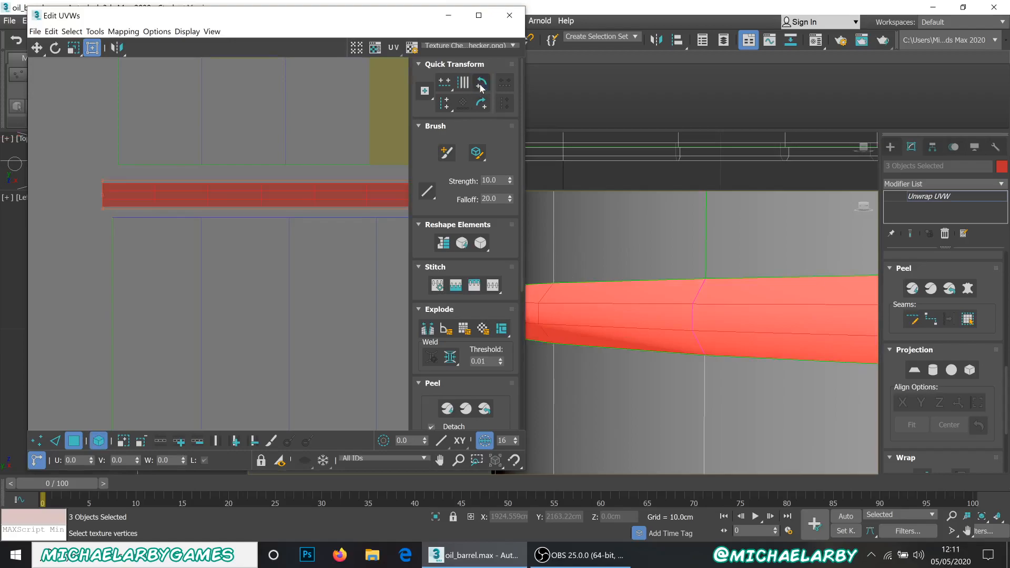
# With element selection off, select the rotated strip's left-end polygons row by row to check their order on the barrel, and deselect.
pyautogui.click(81, 240)
pyautogui.doubleClick(131, 189)
pyautogui.click(99, 440)
pyautogui.click(78, 229)
pyautogui.click(124, 194)
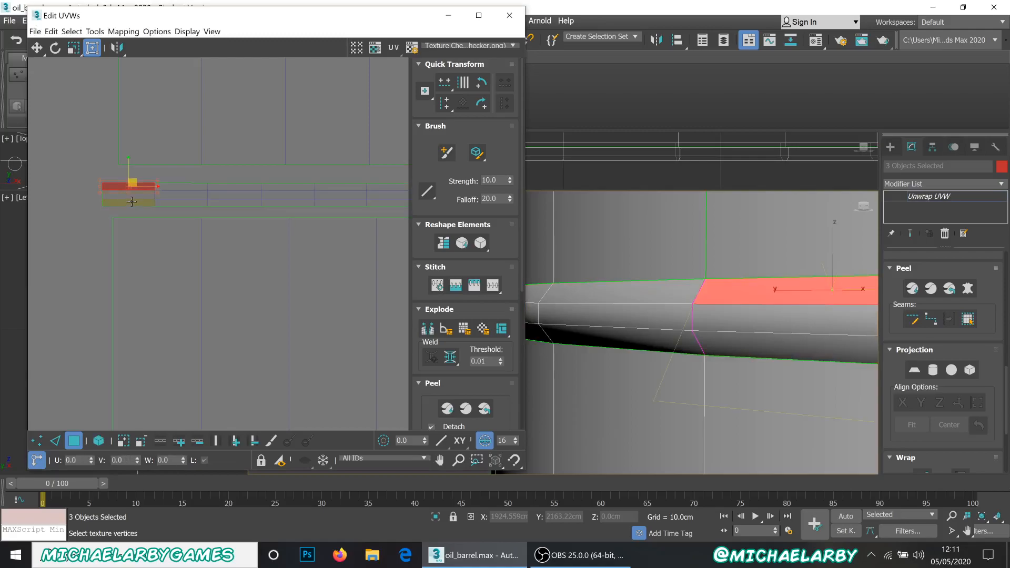
pyautogui.click(132, 195)
pyautogui.click(133, 203)
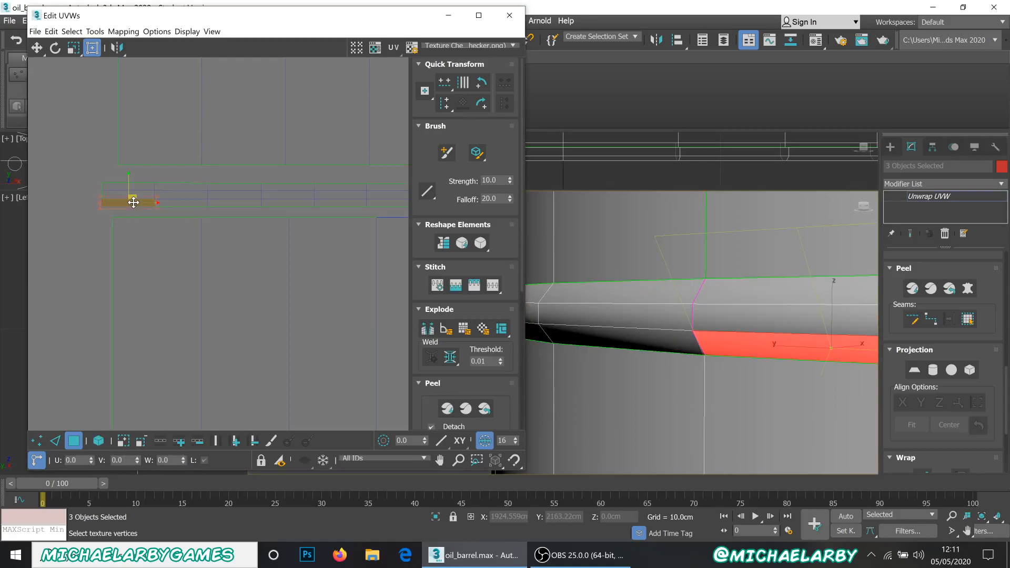
pyautogui.click(100, 219)
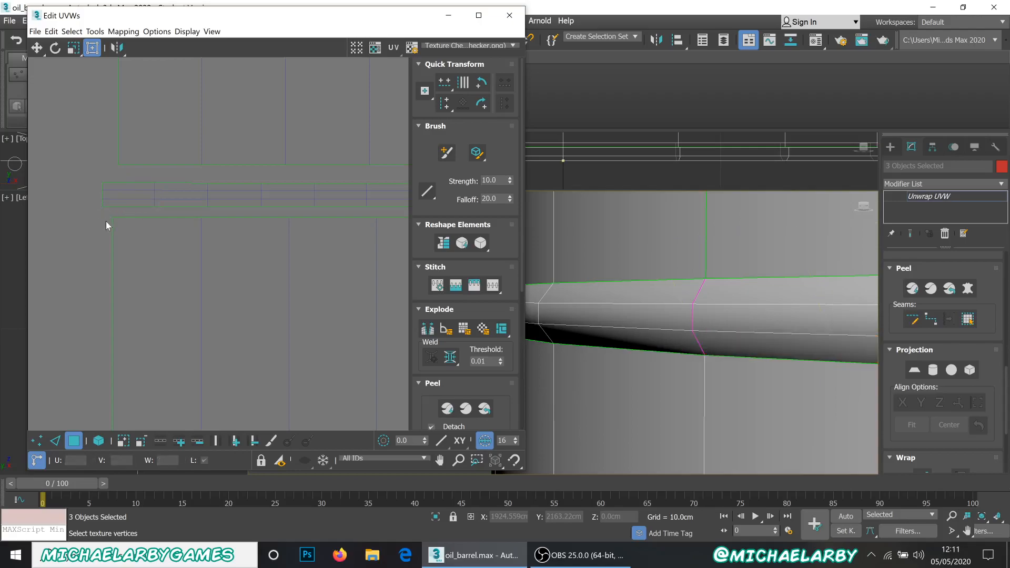
# Turn element selection back on and select the second ridge strip to compare its length with the side strips.
pyautogui.scroll(-10, 92, 226)
pyautogui.scroll(9, 228, 219)
pyautogui.click(96, 442)
pyautogui.scroll(-6, 144, 220)
pyautogui.scroll(6, 195, 226)
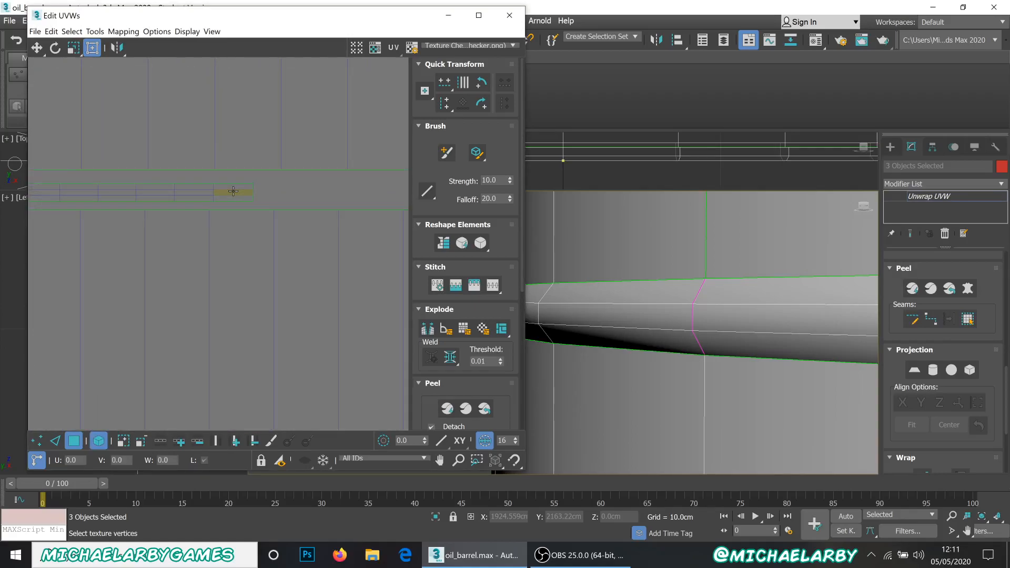
pyautogui.click(241, 194)
pyautogui.scroll(-3, 252, 198)
pyautogui.scroll(2, 252, 199)
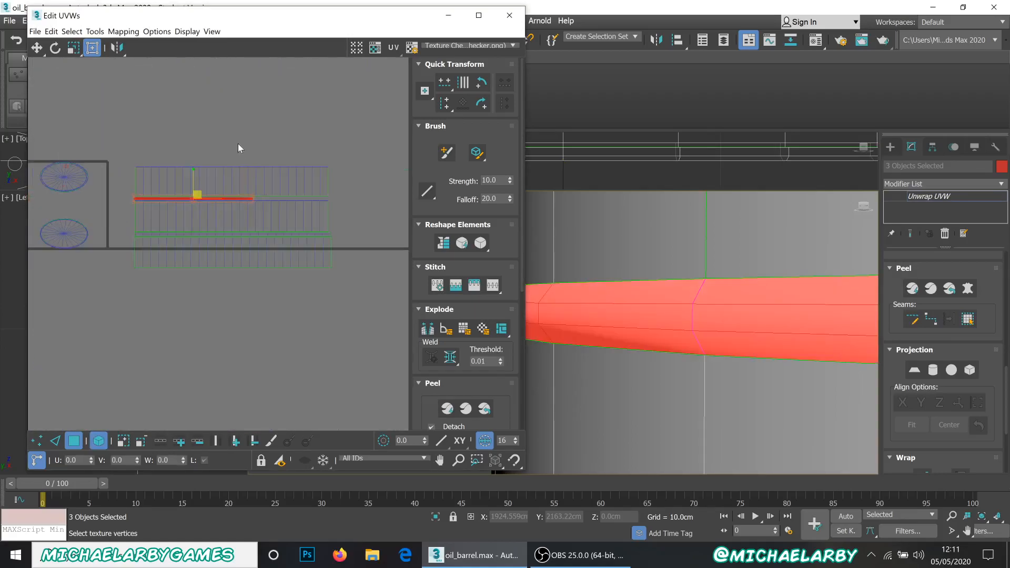
# Select all the side and ridge strips together, rescale the elements to matching proportions, and deselect them.
pyautogui.click(126, 147)
pyautogui.moveTo(327, 270); pyautogui.dragTo(347, 293)
pyautogui.scroll(3, 239, 187)
pyautogui.scroll(-5, 458, 295)
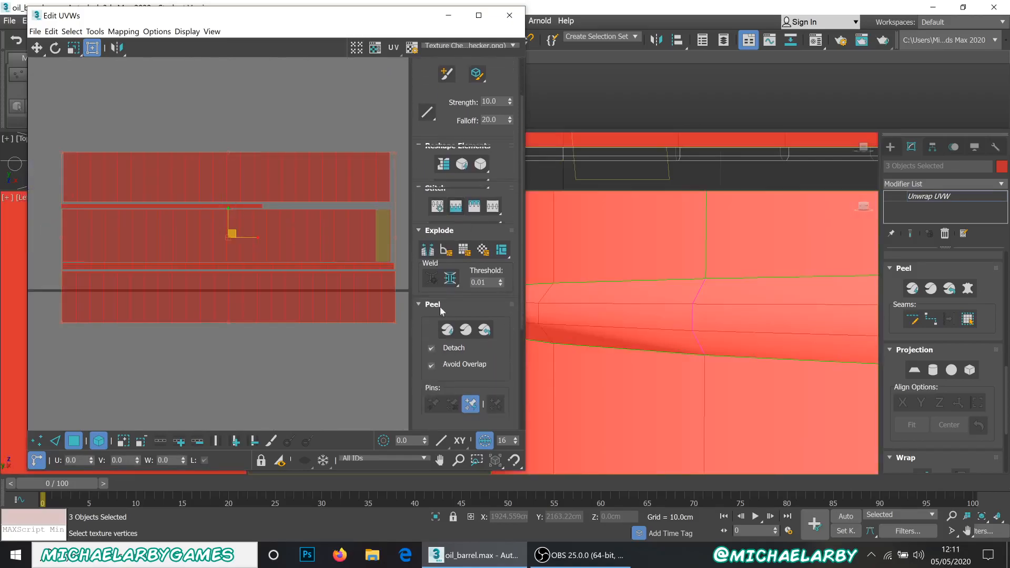
pyautogui.click(427, 365)
pyautogui.scroll(-7, 270, 233)
pyautogui.scroll(6, 266, 233)
pyautogui.scroll(-2, 275, 246)
pyautogui.scroll(3, 345, 212)
pyautogui.click(276, 150)
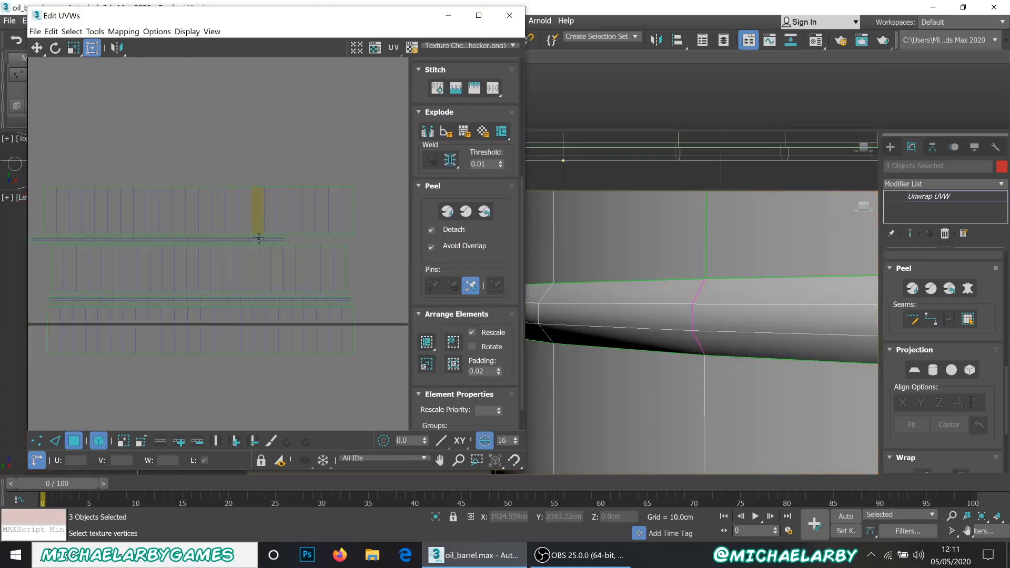
# Shift the upper thin ridge strip into line with the neighbouring side strips and stretch it to match their width.
pyautogui.click(259, 241)
pyautogui.moveTo(266, 240); pyautogui.dragTo(326, 242)
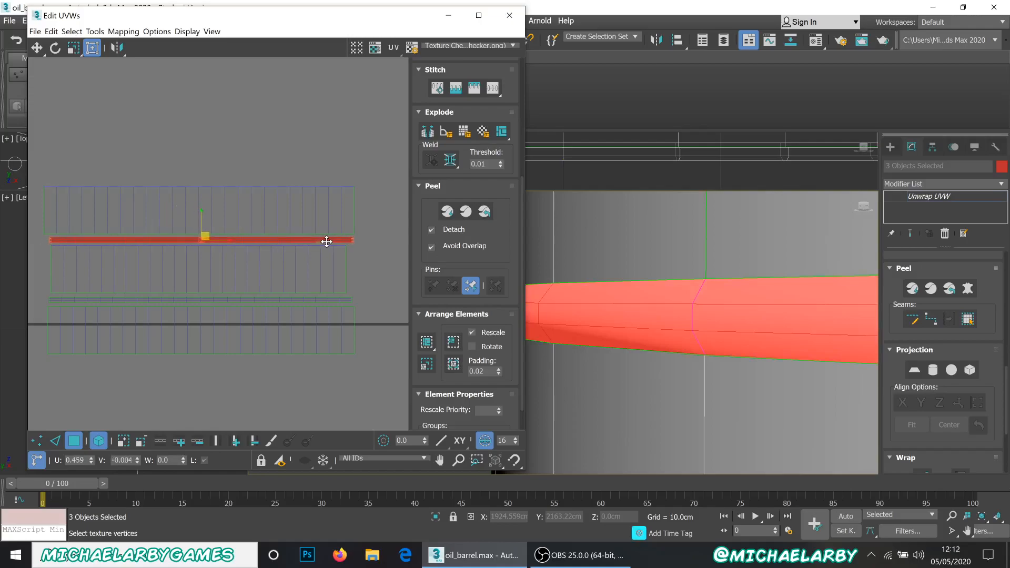
pyautogui.scroll(-3, 249, 193)
pyautogui.scroll(4, 220, 195)
pyautogui.scroll(-1, 217, 207)
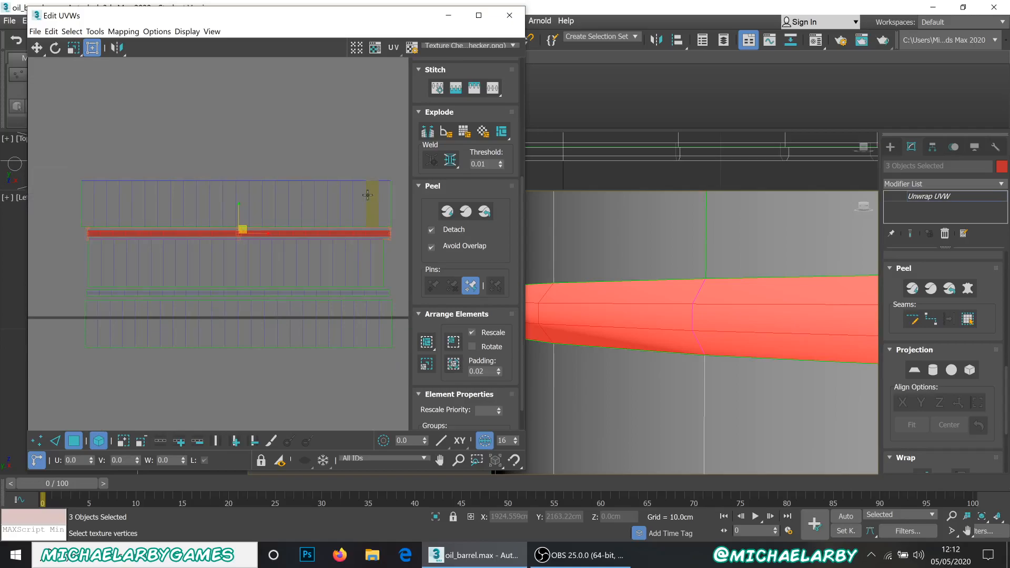
pyautogui.scroll(-5, 213, 210)
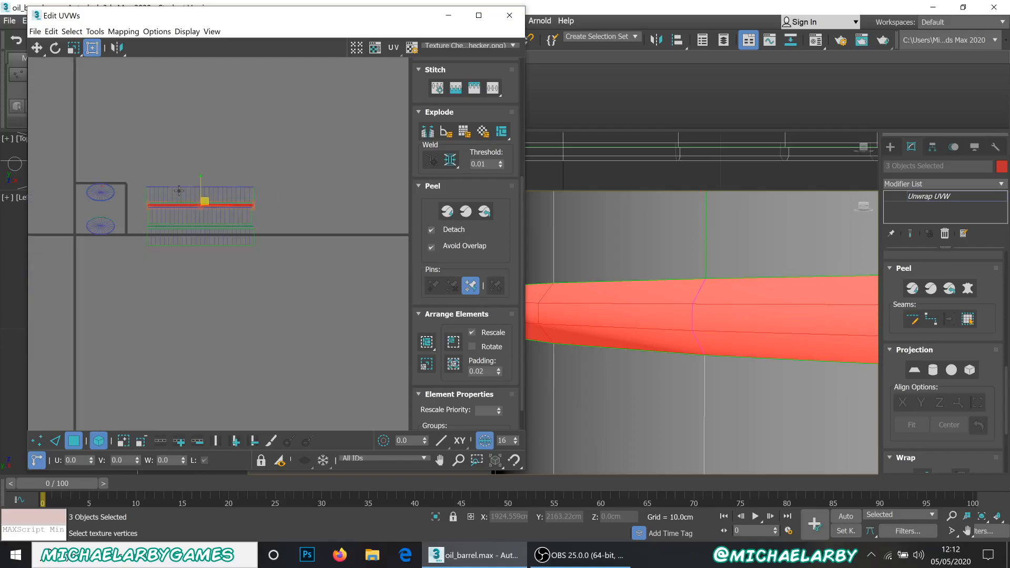
pyautogui.scroll(8, 115, 229)
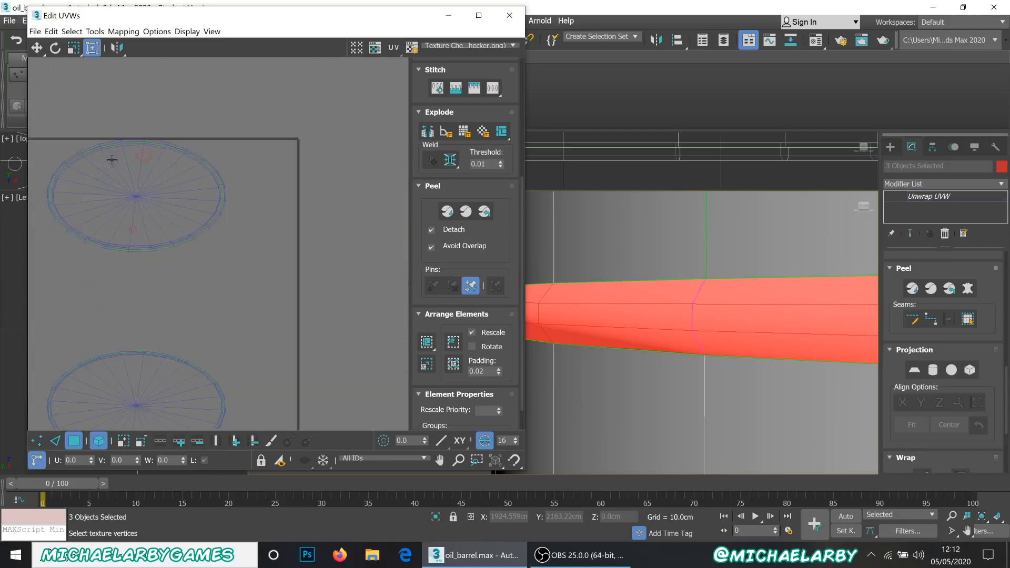
# Select the upper and lower cap circles in turn to check which end of the barrel each one covers.
pyautogui.click(130, 182)
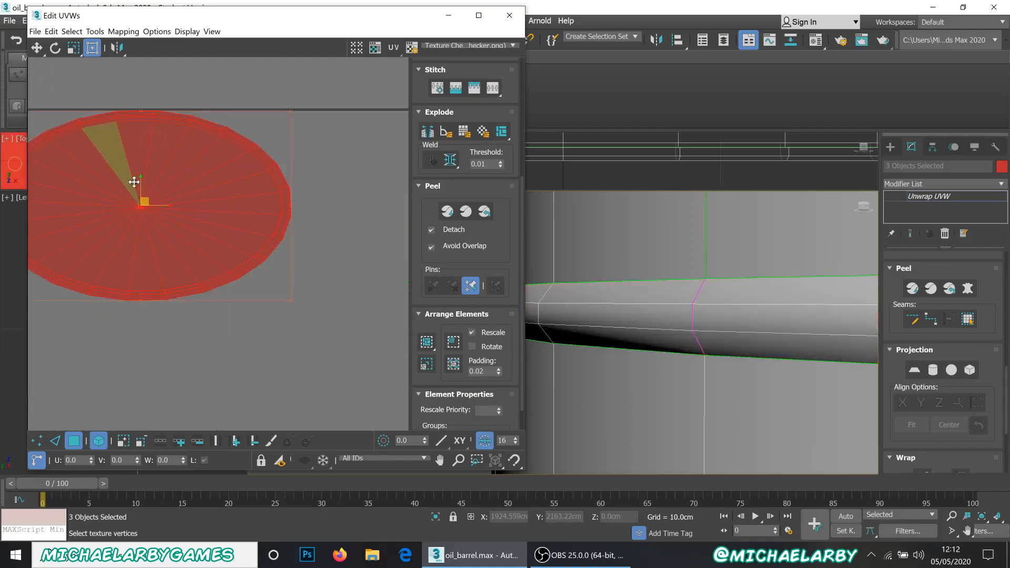
pyautogui.scroll(-3, 199, 226)
pyautogui.scroll(3, 215, 191)
pyautogui.scroll(-3, 194, 306)
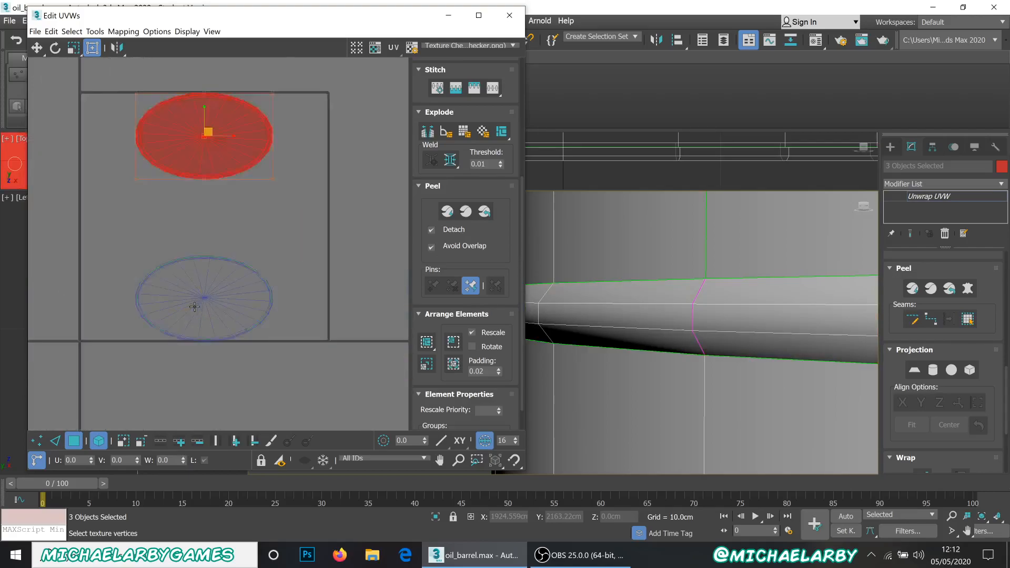
pyautogui.scroll(3, 194, 307)
pyautogui.click(211, 287)
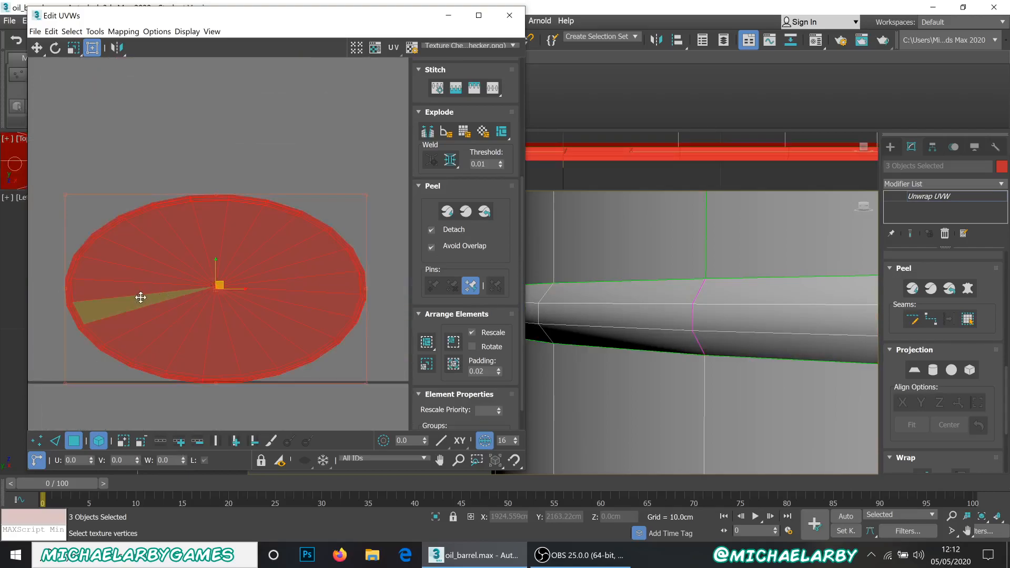
pyautogui.scroll(-8, 704, 295)
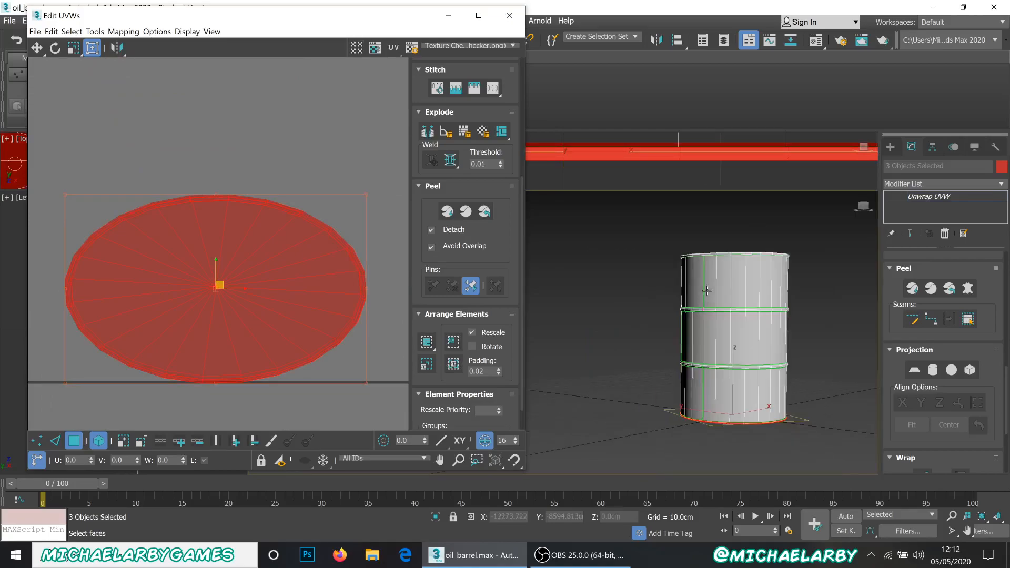
# Select the edge loop where the barrel's top lid meets the inside of the rim and break the UVs along it.
pyautogui.scroll(6, 704, 296)
pyautogui.keyDown('alt'); pyautogui.moveTo(694, 259); pyautogui.dragTo(638, 244, button='middle'); pyautogui.keyUp('alt')
pyautogui.scroll(3, 582, 272)
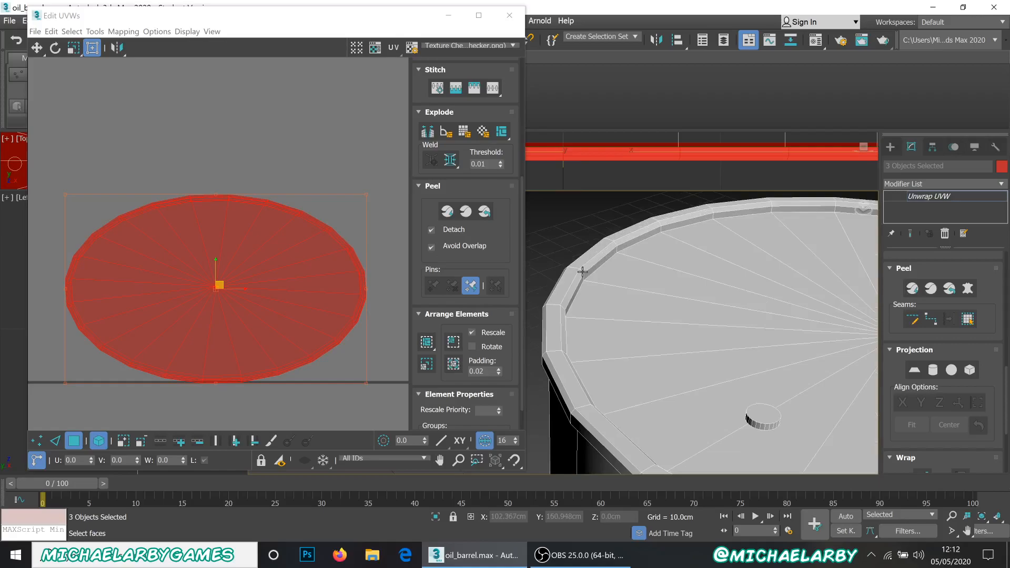
pyautogui.scroll(2, 581, 271)
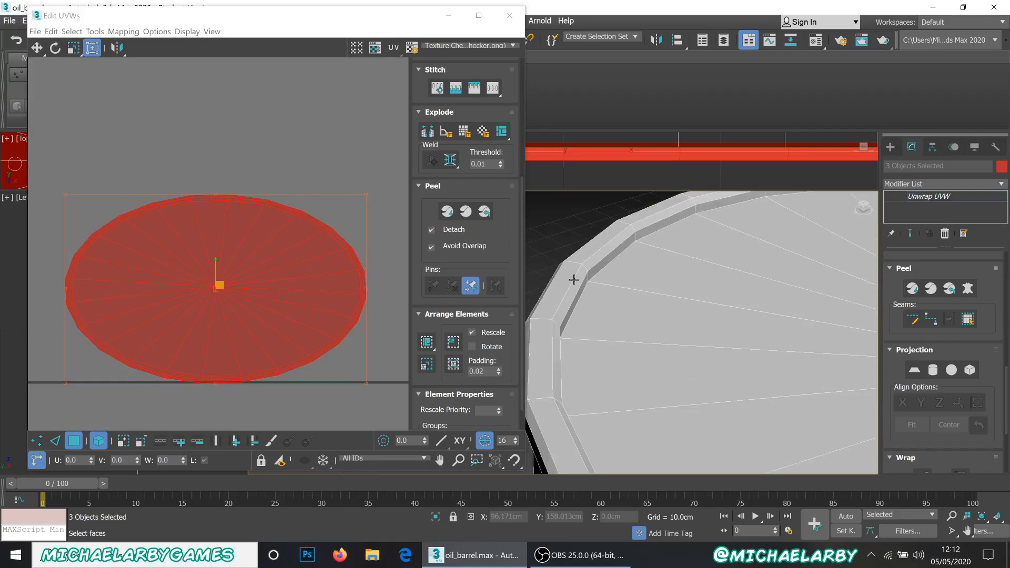
pyautogui.scroll(-2, 584, 277)
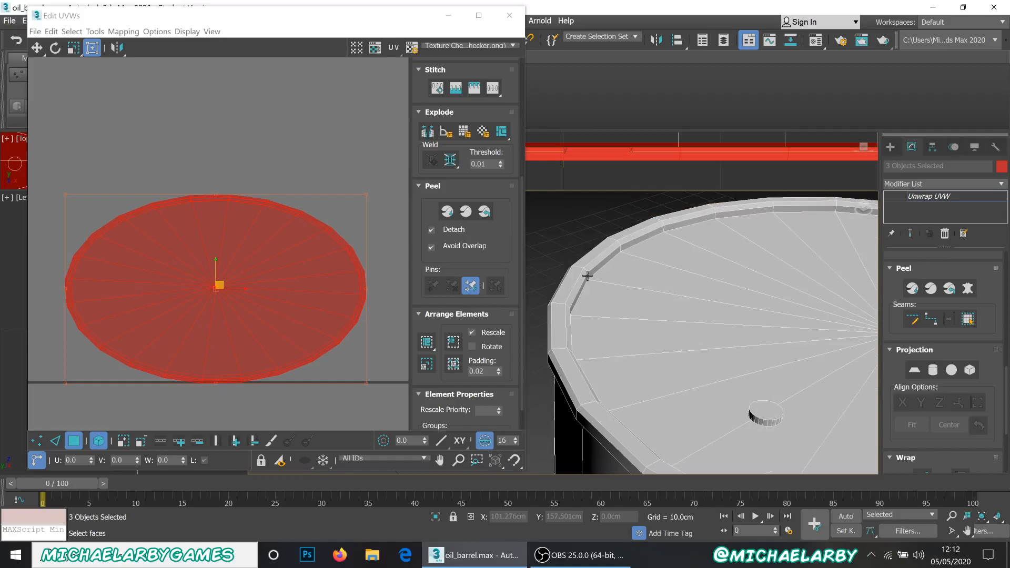
pyautogui.scroll(1, 587, 275)
pyautogui.keyDown('alt'); pyautogui.moveTo(588, 275); pyautogui.dragTo(540, 254, button='middle'); pyautogui.keyUp('alt')
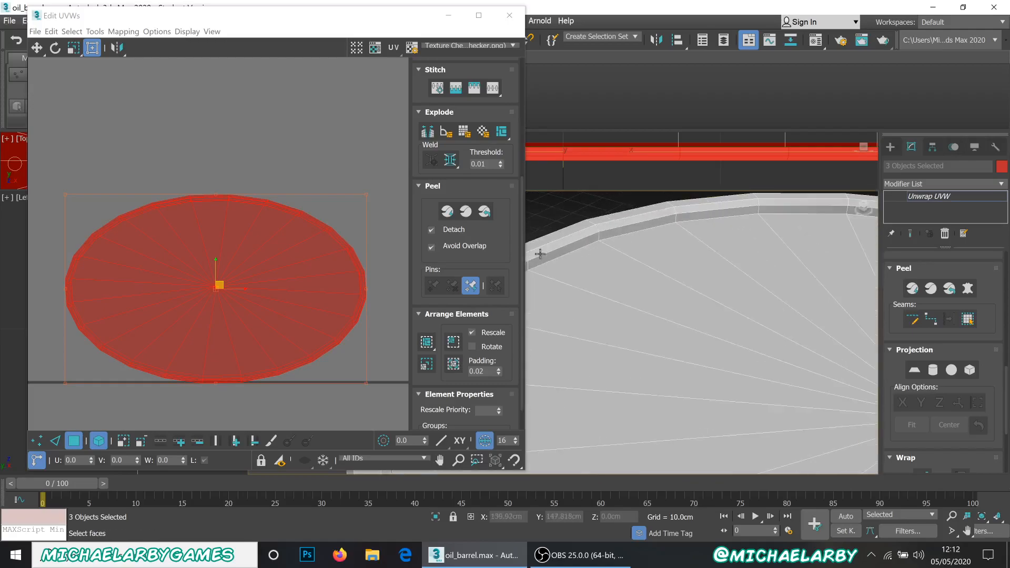
pyautogui.click(73, 441)
pyautogui.click(55, 441)
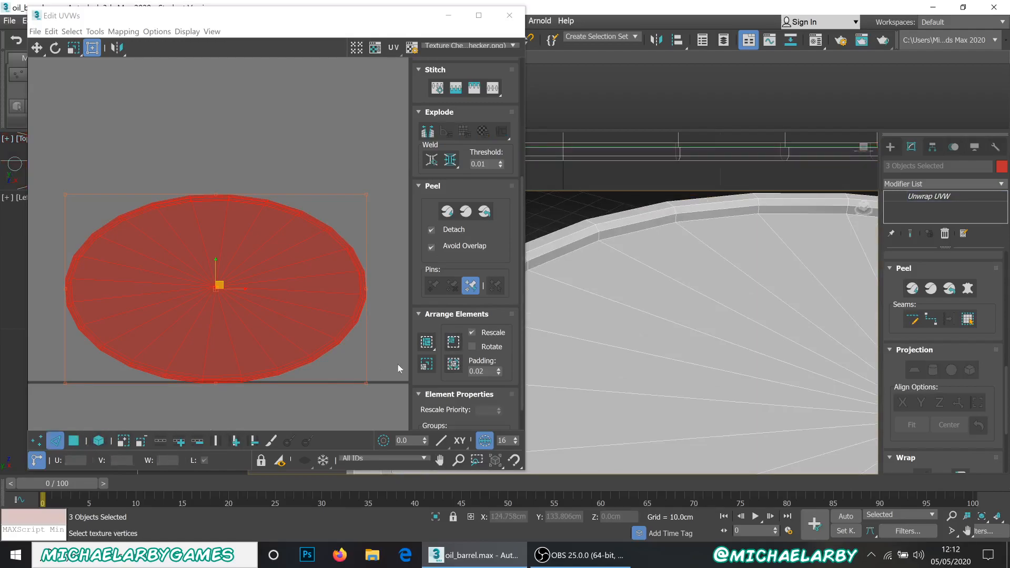
pyautogui.doubleClick(564, 253)
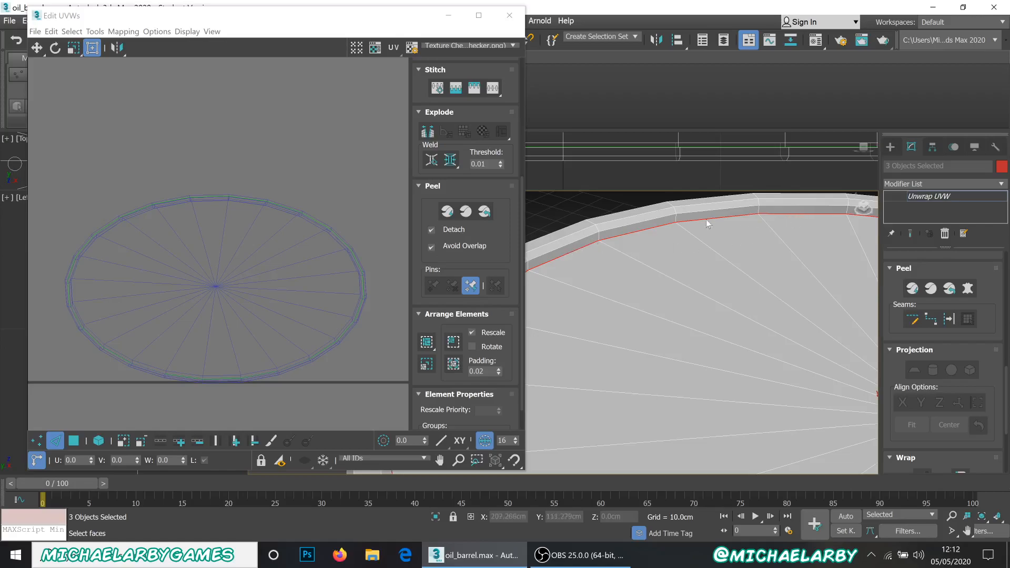
pyautogui.scroll(3, 428, 350)
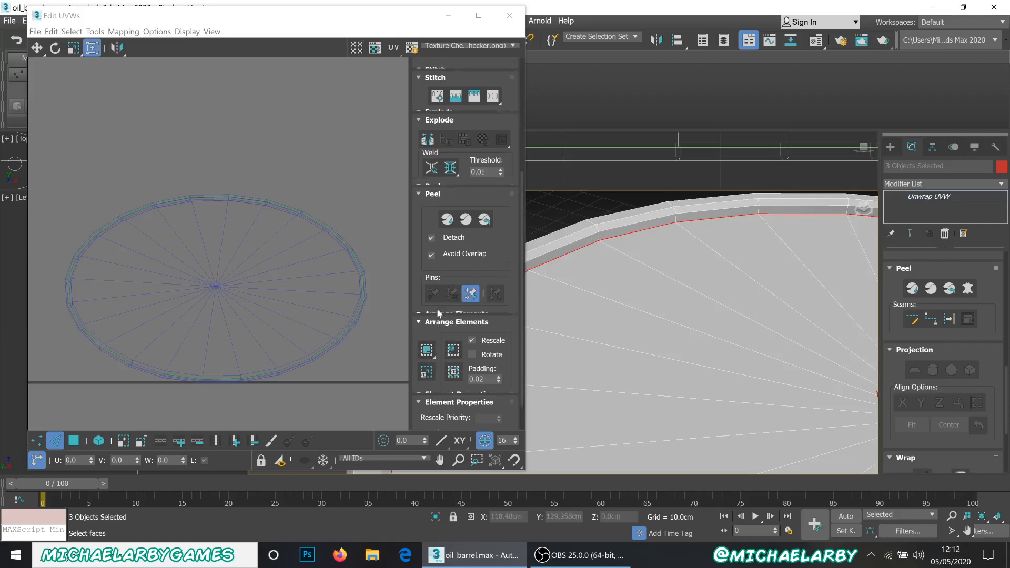
pyautogui.click(427, 196)
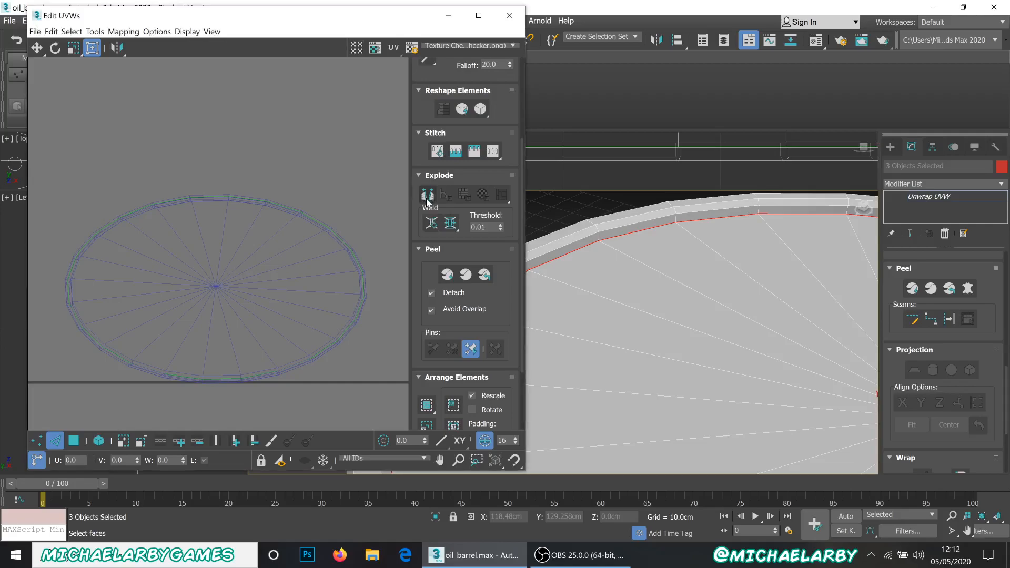
# Select the separated lid disc as a whole element and move it out of the upper cap ring, above the side strips.
pyautogui.scroll(10, 248, 187)
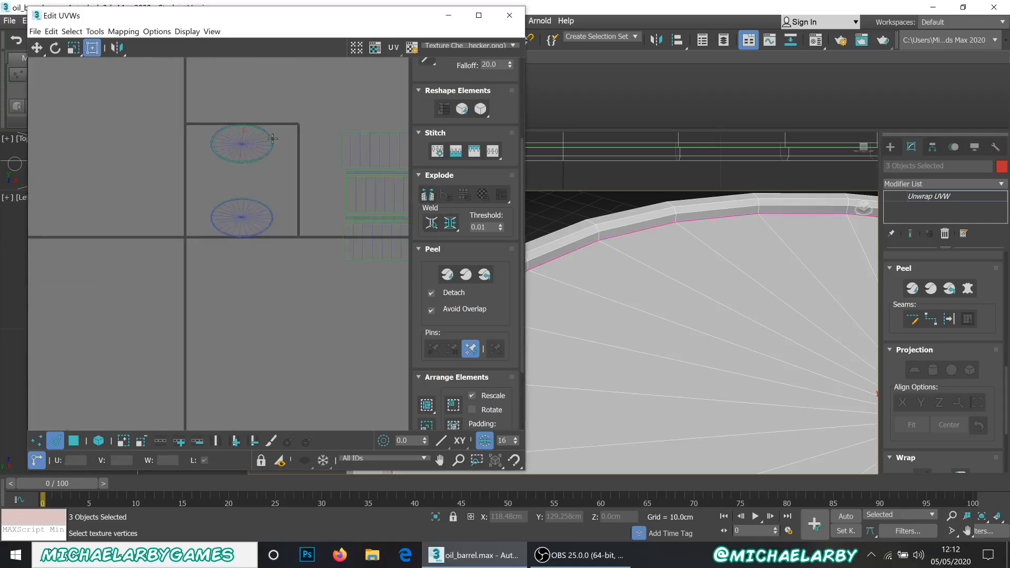
pyautogui.click(98, 440)
pyautogui.click(74, 441)
pyautogui.scroll(-3, 185, 269)
pyautogui.scroll(5, 185, 270)
pyautogui.click(658, 293)
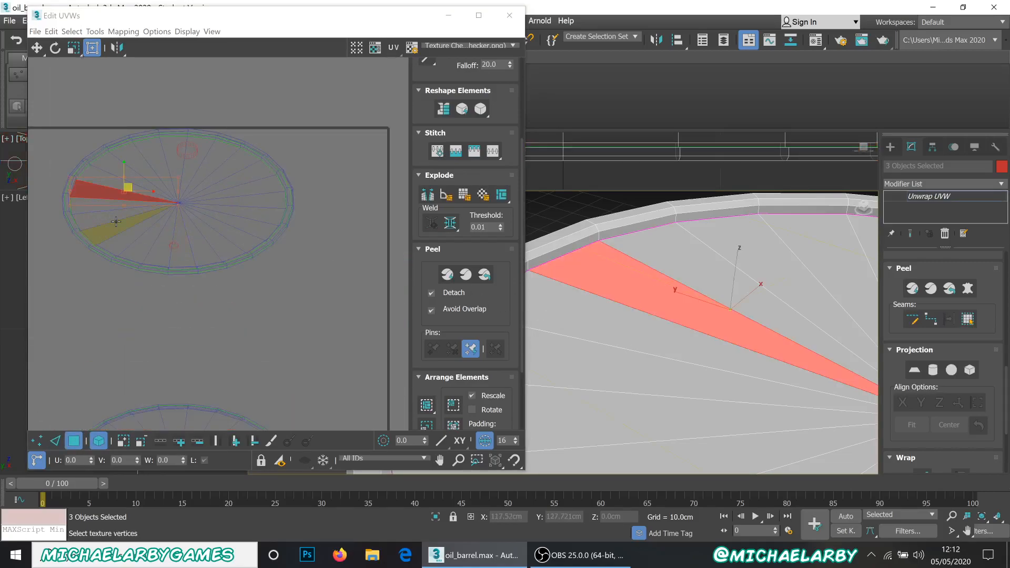
pyautogui.click(115, 221)
pyautogui.scroll(-4, 95, 174)
pyautogui.scroll(3, 99, 173)
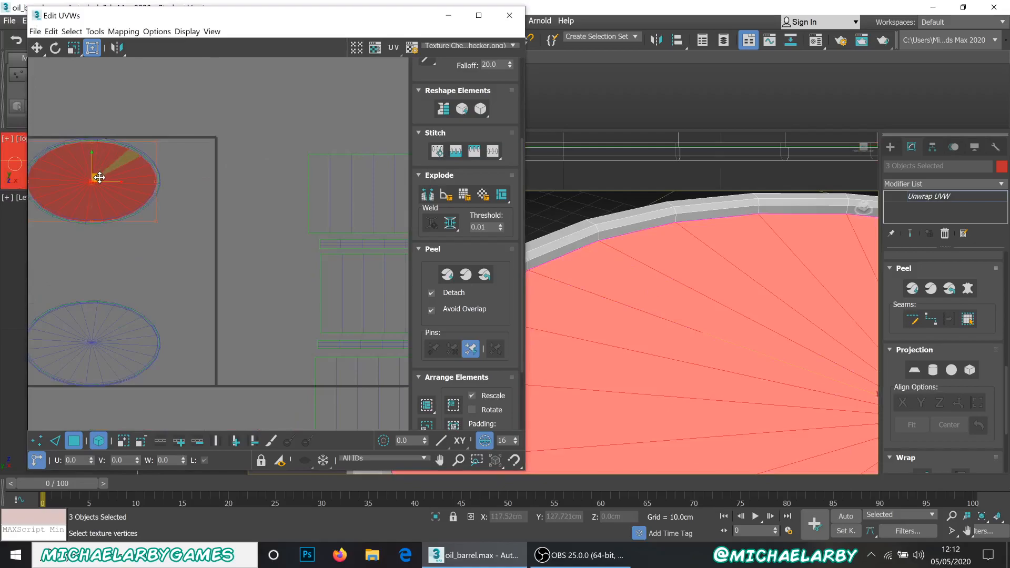
pyautogui.moveTo(161, 150); pyautogui.dragTo(270, 104)
# Apply Unfold Mapping to the lid disc with Walk to closest face and Normalize Clusters enabled.
pyautogui.scroll(-3, 225, 196)
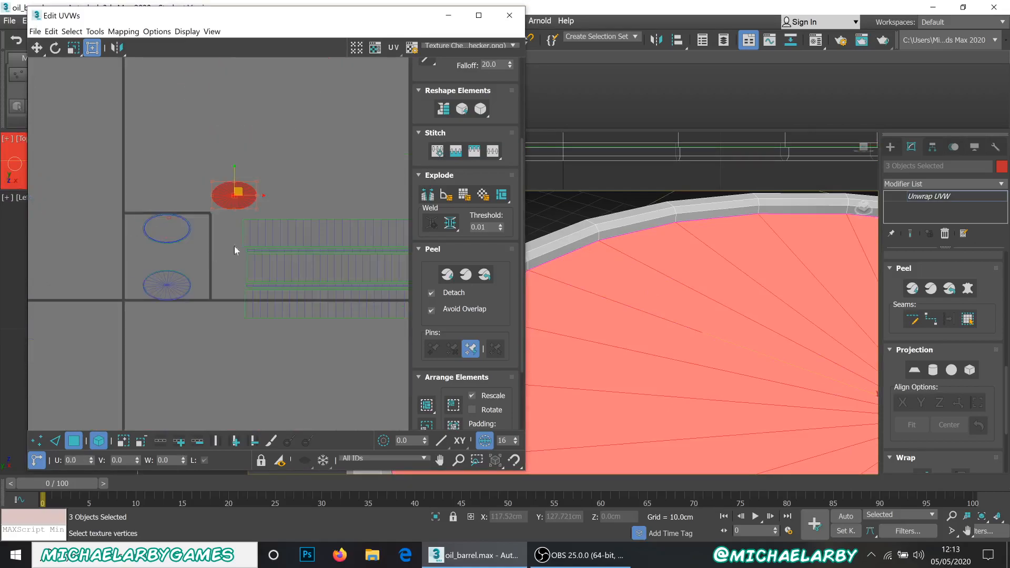
pyautogui.scroll(2, 258, 199)
pyautogui.scroll(5, 259, 199)
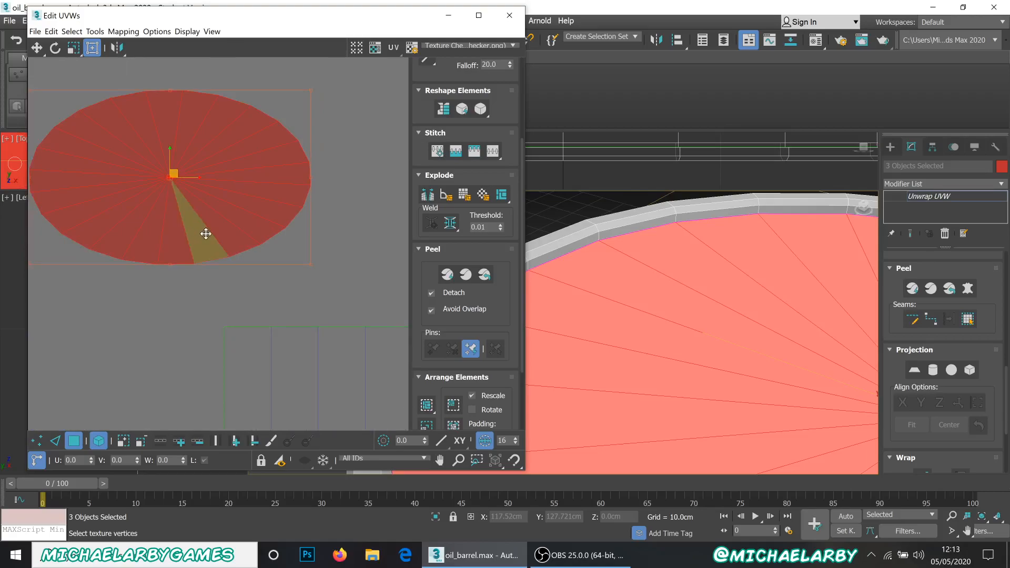
pyautogui.scroll(-4, 184, 231)
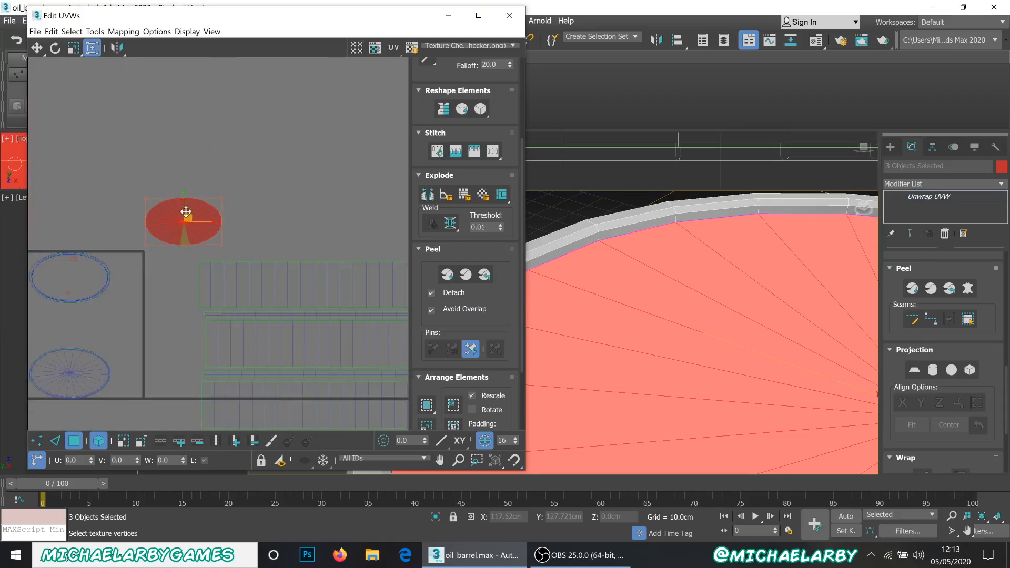
pyautogui.scroll(2, 181, 208)
pyautogui.click(124, 31)
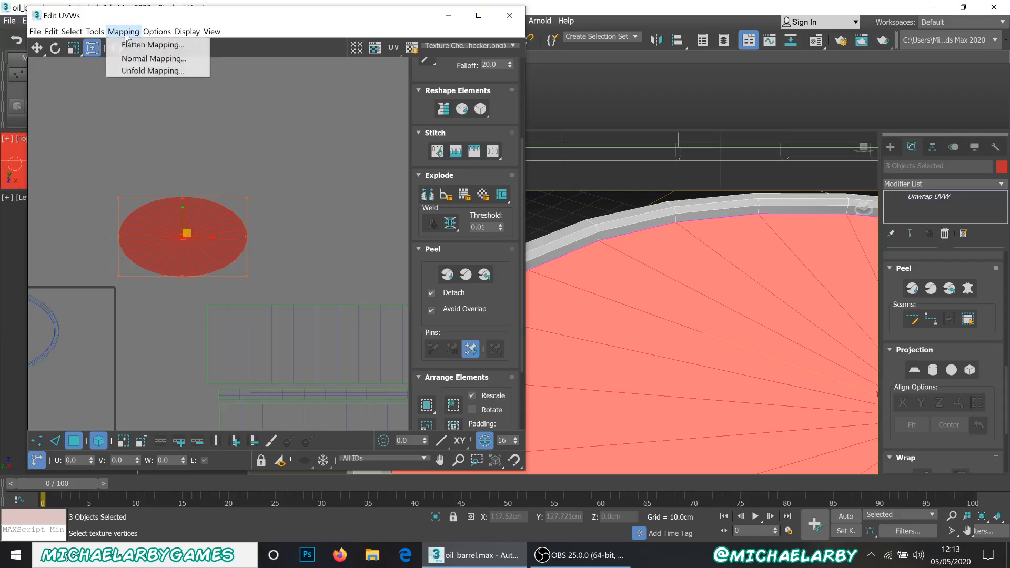
pyautogui.click(149, 71)
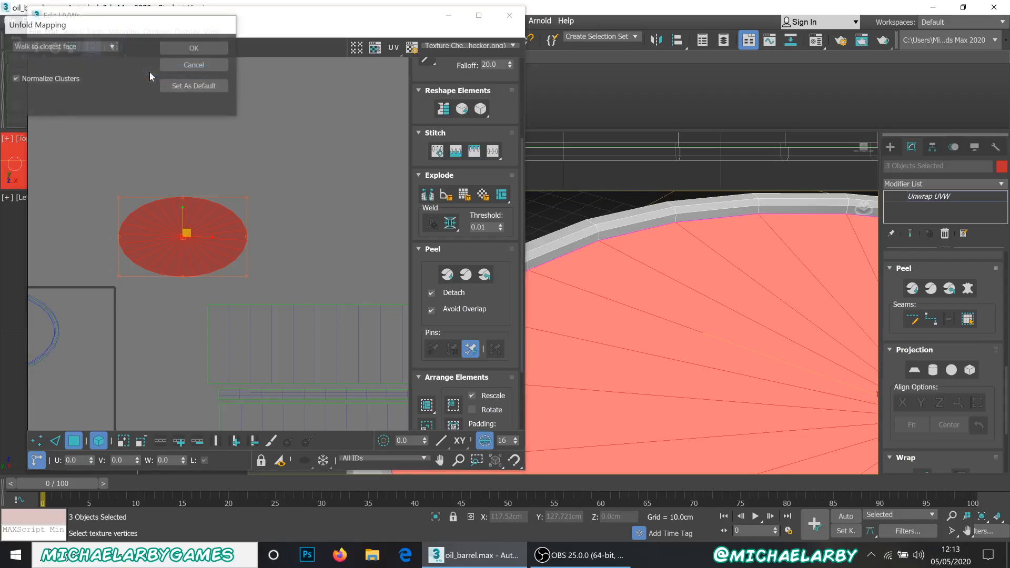
pyautogui.click(194, 48)
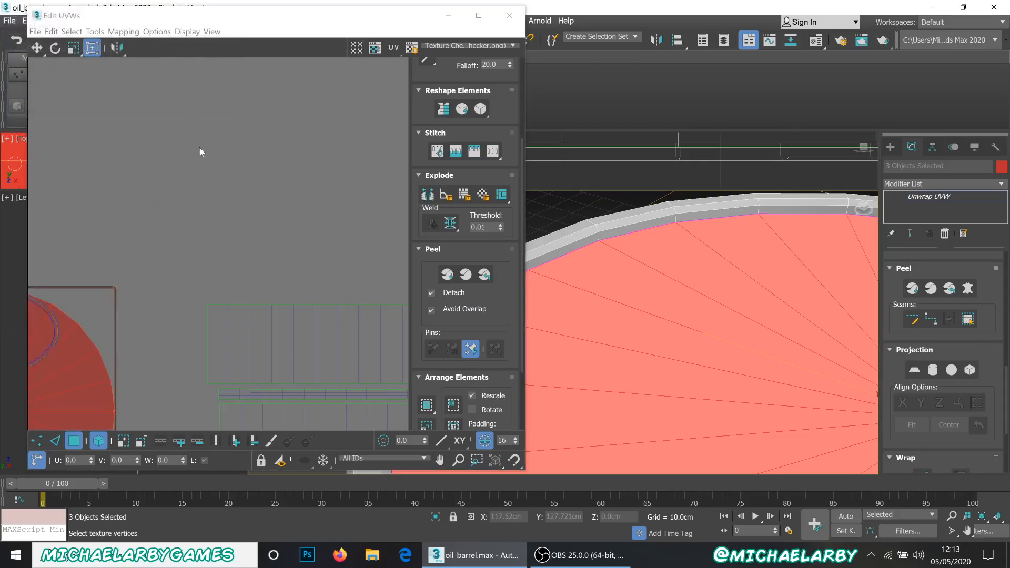
# Move the unfolded lid circle out of the UV tile and place it above the side strips.
pyautogui.scroll(-4, 196, 156)
pyautogui.scroll(5, 205, 210)
pyautogui.scroll(2, 153, 243)
pyautogui.scroll(-3, 153, 255)
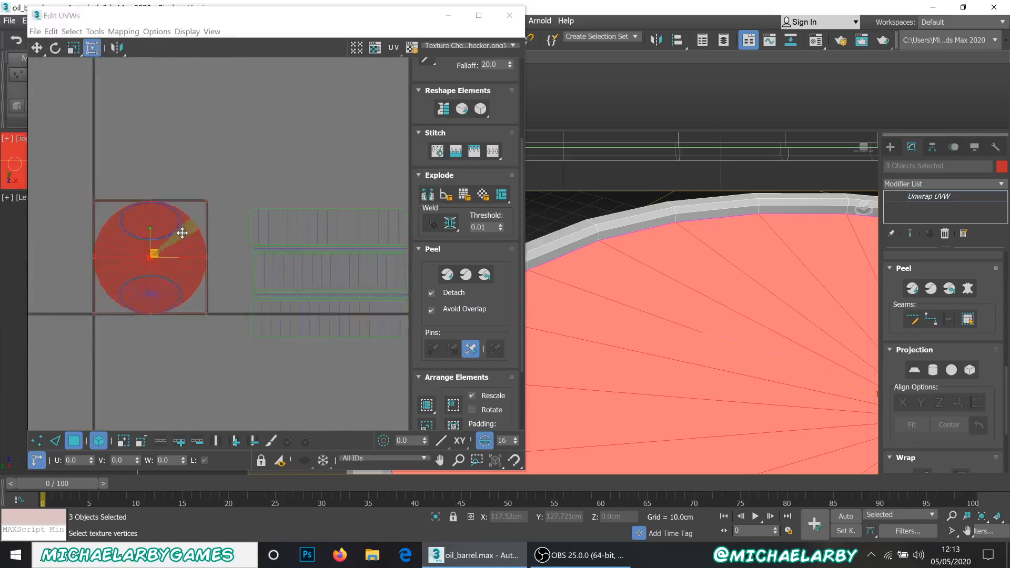
pyautogui.scroll(1, 168, 248)
pyautogui.moveTo(168, 249); pyautogui.dragTo(337, 113)
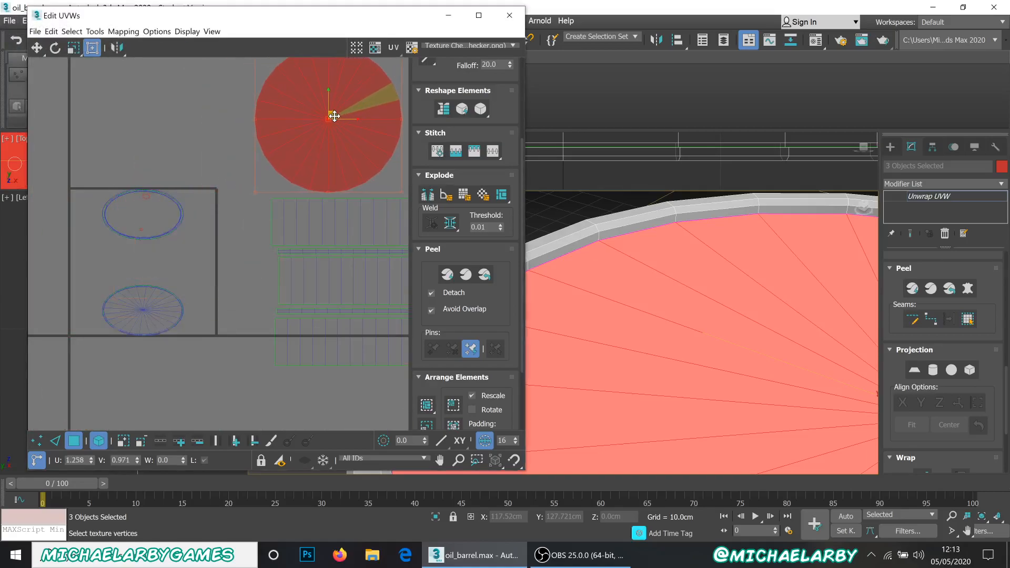
pyautogui.scroll(-3, 225, 174)
pyautogui.scroll(3, 265, 135)
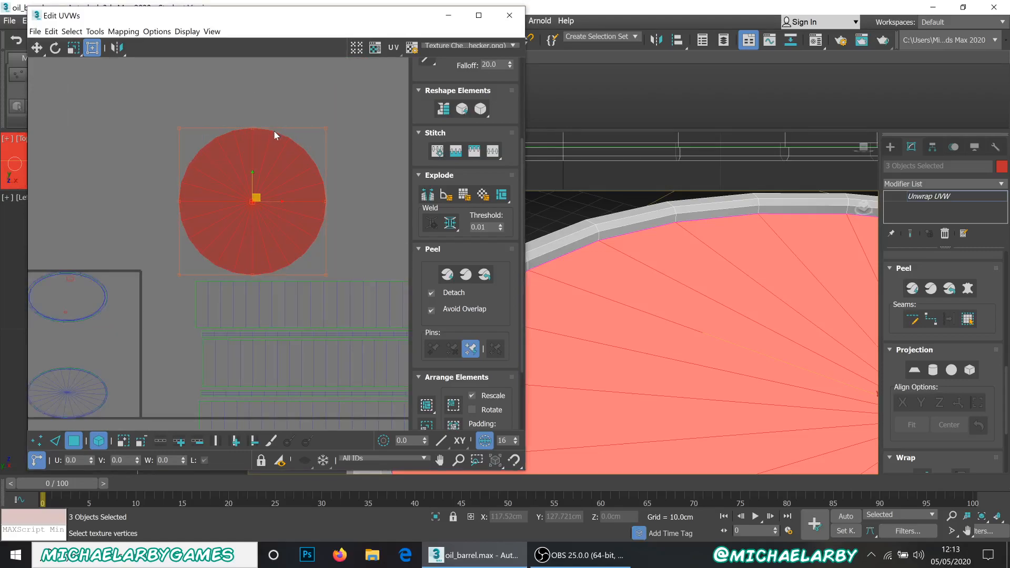
pyautogui.scroll(-3, 235, 173)
pyautogui.scroll(2, 240, 182)
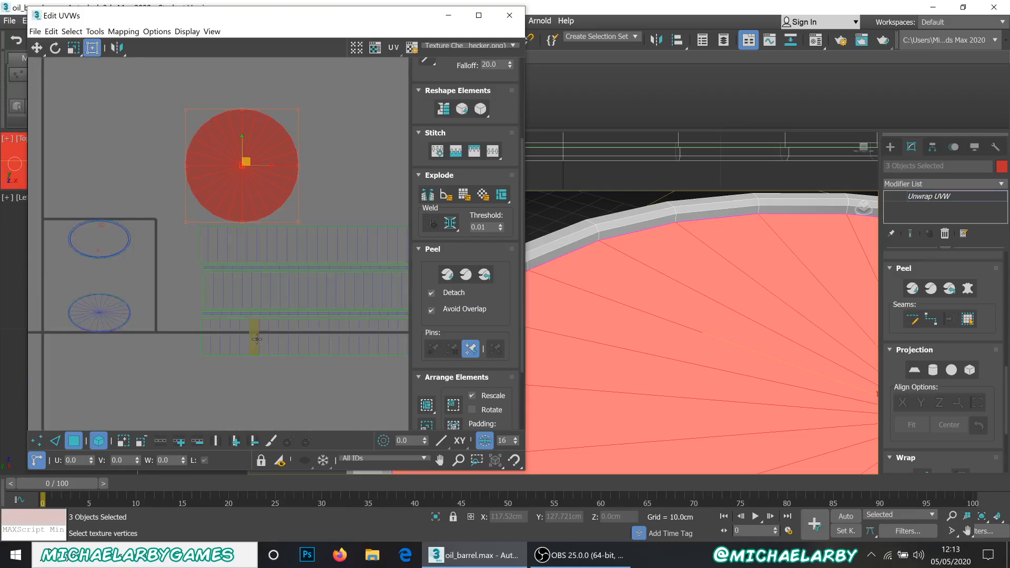
# Select the edge loop bordering the flat disc on the barrel's underside, inside the rim, and break the UVs along it.
pyautogui.click(116, 326)
pyautogui.scroll(2, 93, 357)
pyautogui.scroll(-3, 163, 285)
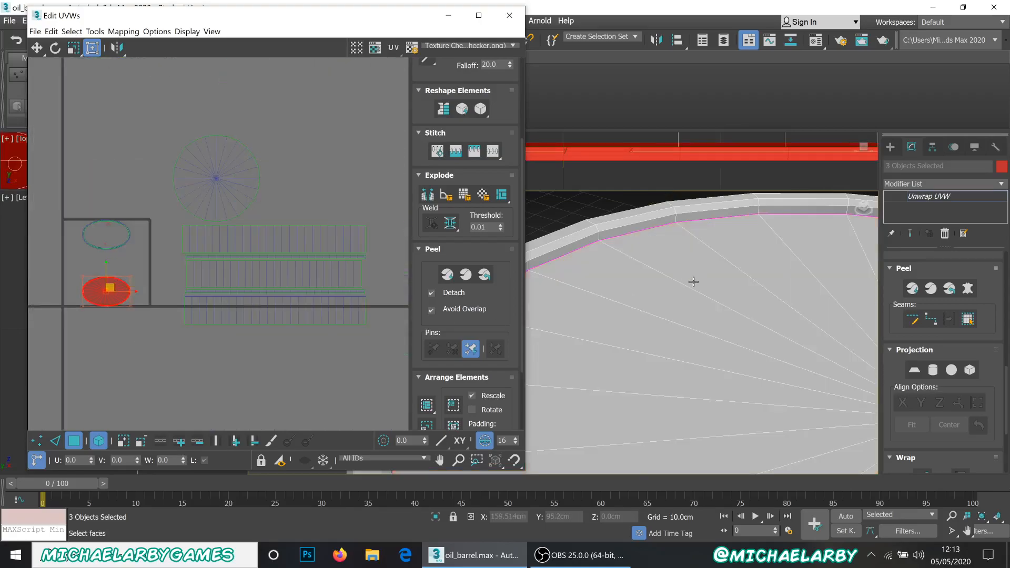
pyautogui.scroll(-3, 693, 282)
pyautogui.keyDown('alt'); pyautogui.moveTo(656, 344); pyautogui.dragTo(599, 77, button='middle'); pyautogui.keyUp('alt')
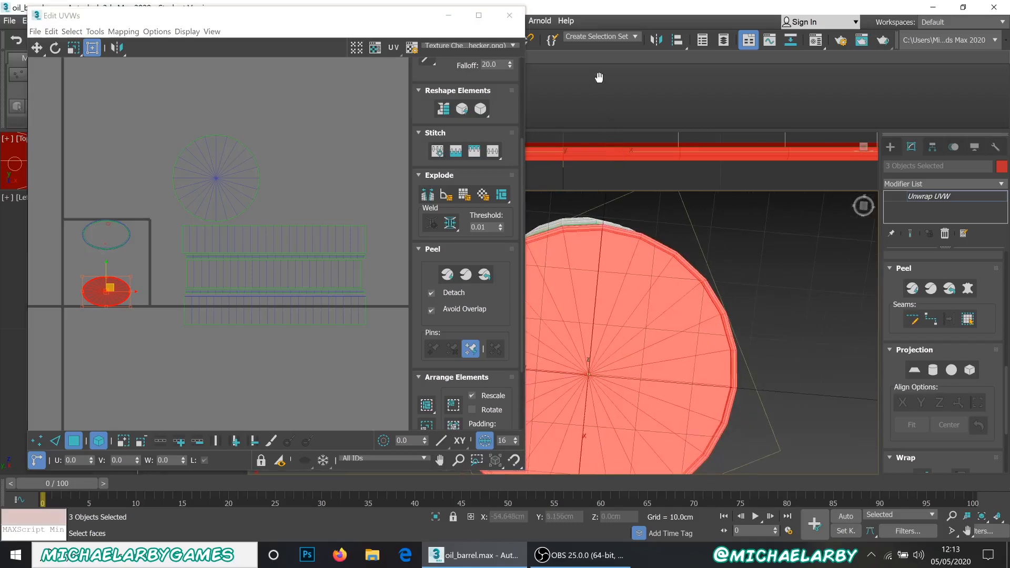
pyautogui.scroll(6, 604, 234)
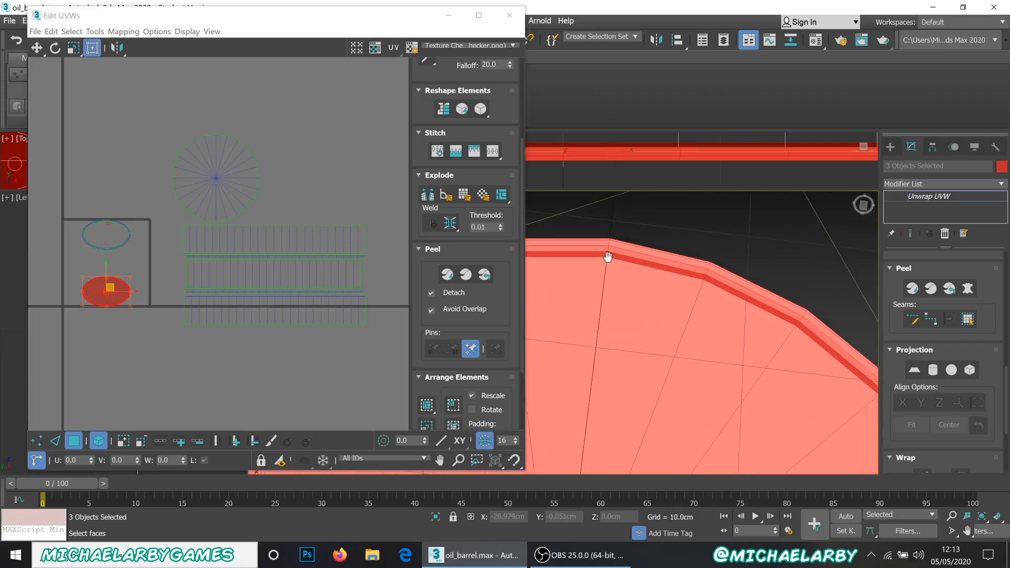
pyautogui.scroll(2, 614, 273)
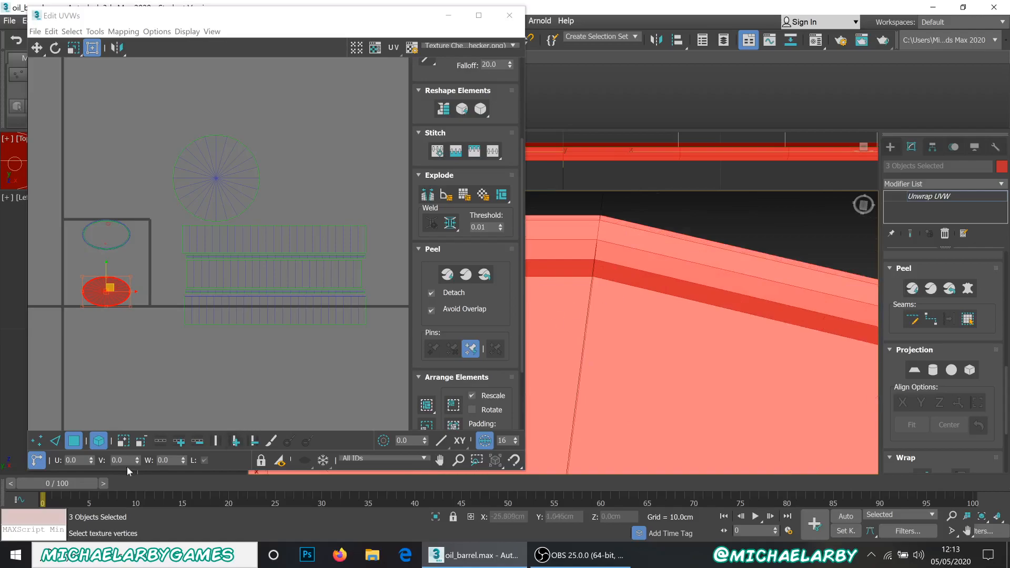
pyautogui.press('2')
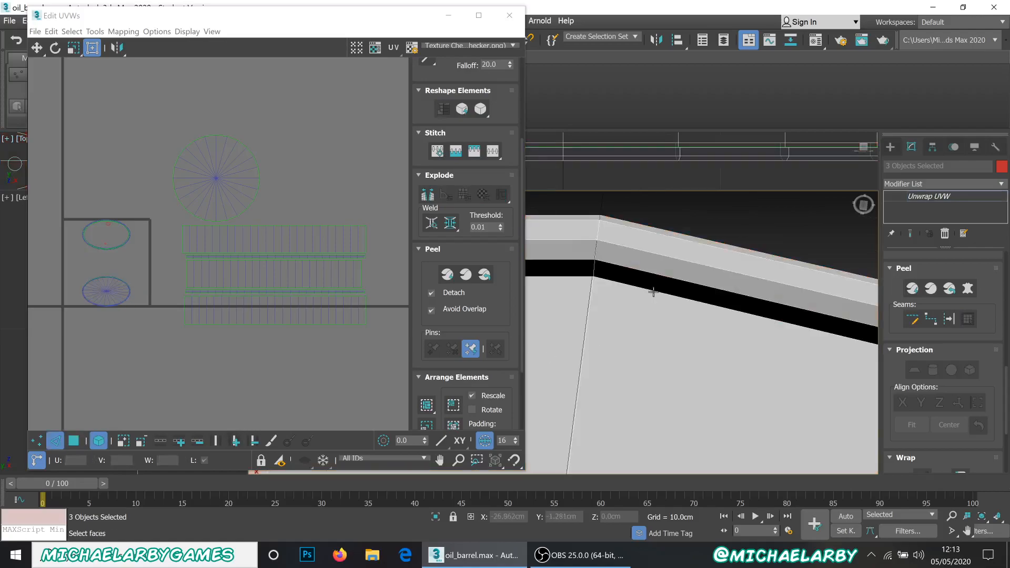
pyautogui.click(654, 292)
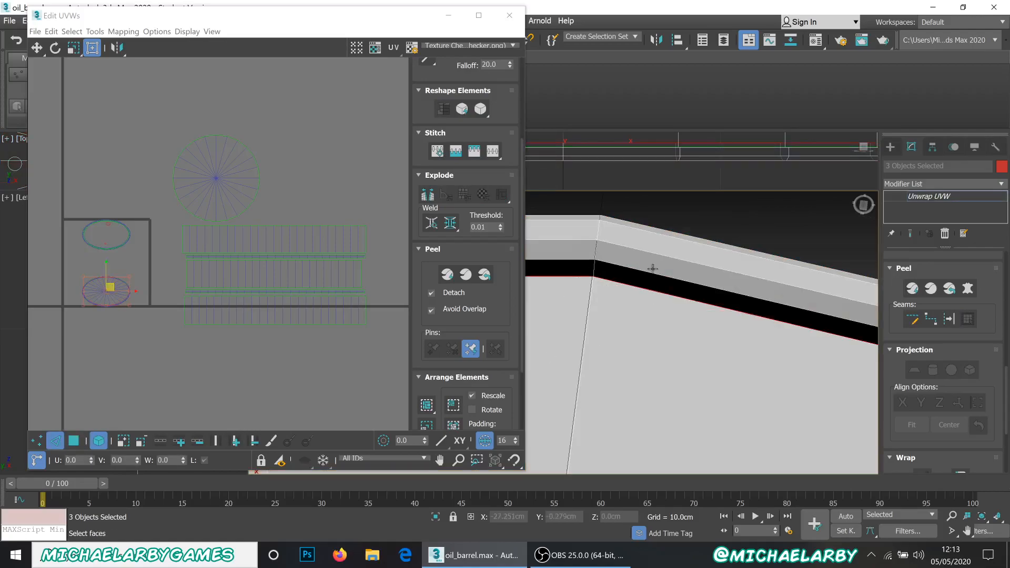
pyautogui.scroll(-3, 673, 347)
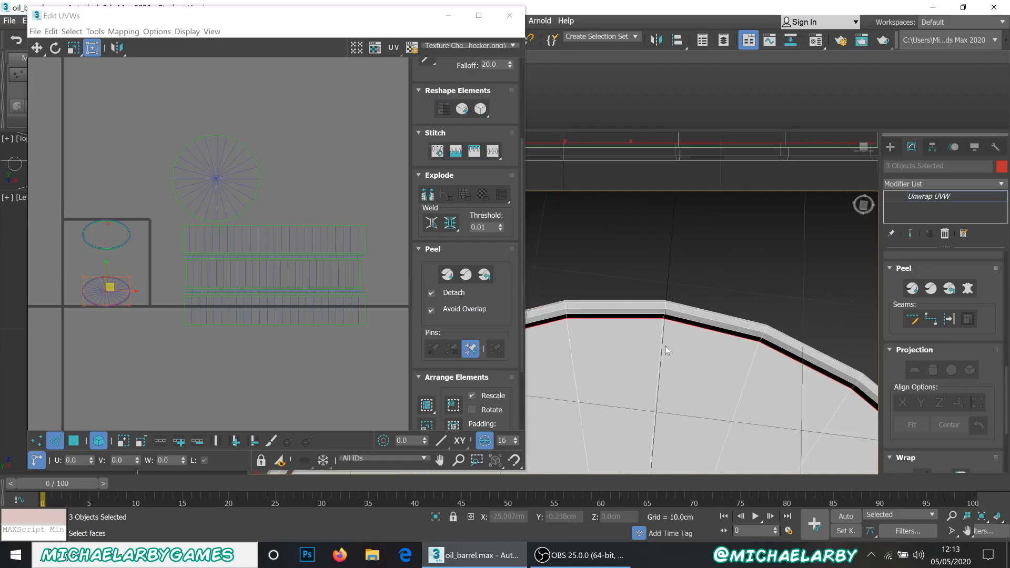
pyautogui.click(432, 199)
# Select the separated underside disc as an element and move it out of the lower cap ring, beside the upper ring.
pyautogui.click(74, 442)
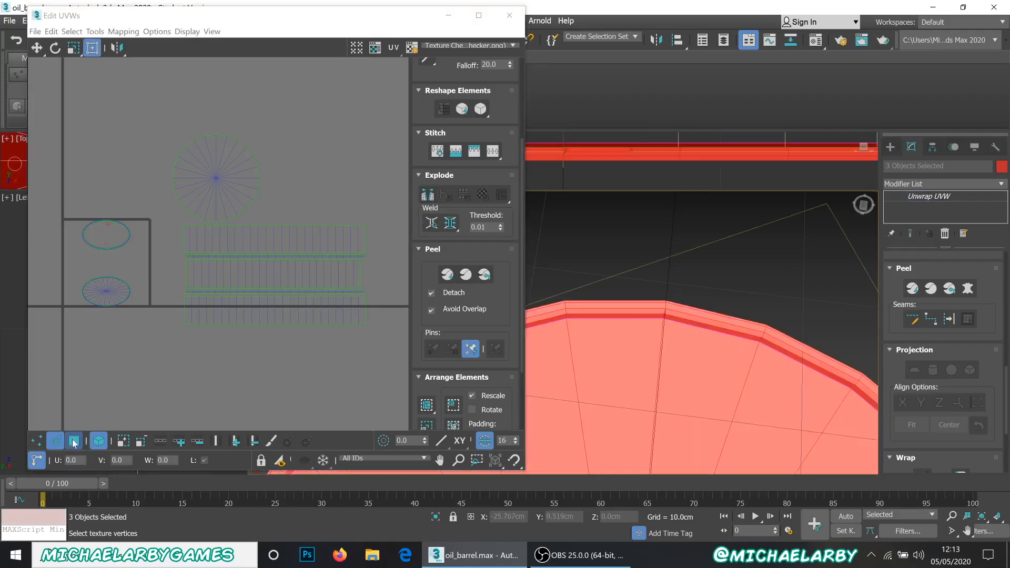
pyautogui.click(99, 299)
pyautogui.scroll(3, 122, 298)
pyautogui.doubleClick(109, 291)
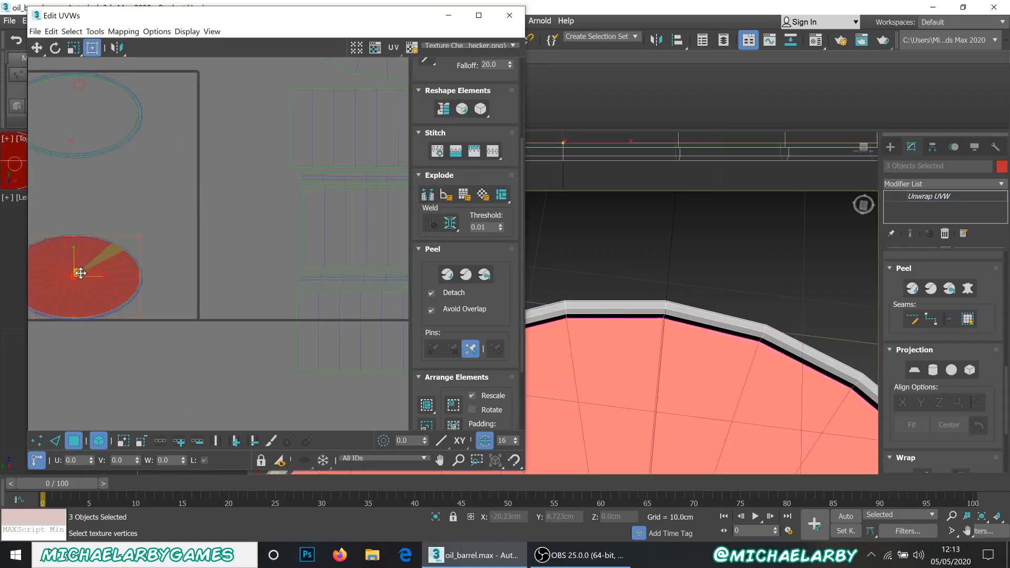
pyautogui.moveTo(79, 272); pyautogui.dragTo(195, 233)
pyautogui.moveTo(217, 151); pyautogui.dragTo(221, 108)
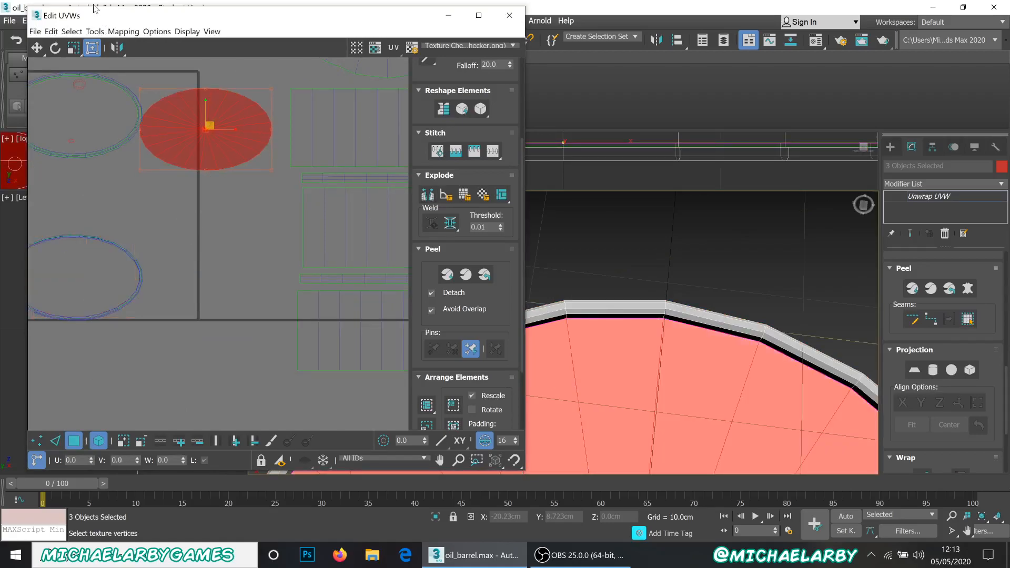
# Try Unfold Mapping on the underside disc with Walk to closest face and Normalize Clusters, and undo it.
pyautogui.click(124, 32)
pyautogui.click(150, 70)
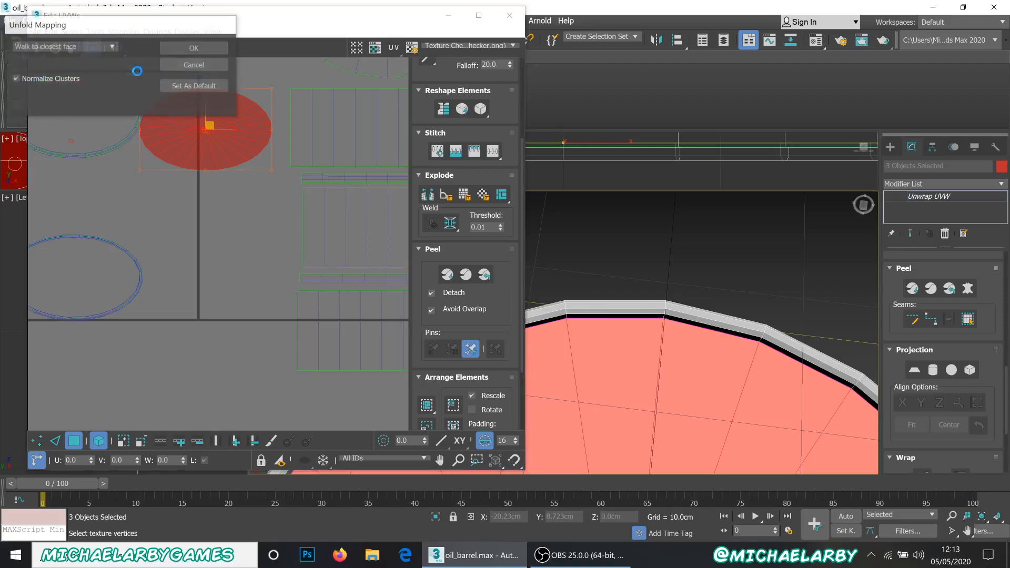
pyautogui.click(189, 53)
pyautogui.scroll(-2, 253, 273)
pyautogui.moveTo(128, 190); pyautogui.dragTo(212, 255, button='middle')
pyautogui.scroll(2, 212, 255)
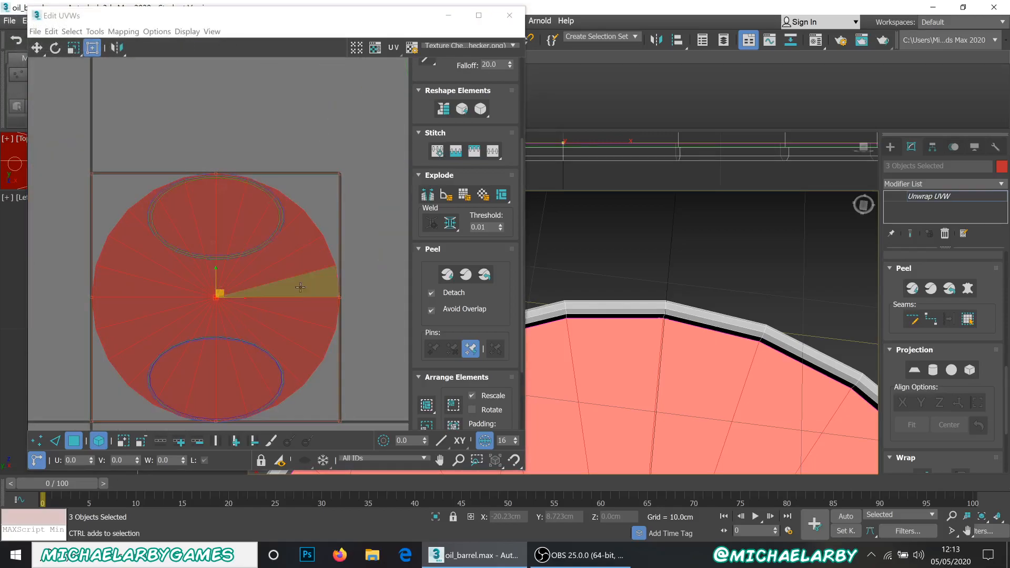
pyautogui.hotkey('ctrl', 'z')
pyautogui.scroll(-4, 171, 253)
pyautogui.scroll(3, 228, 224)
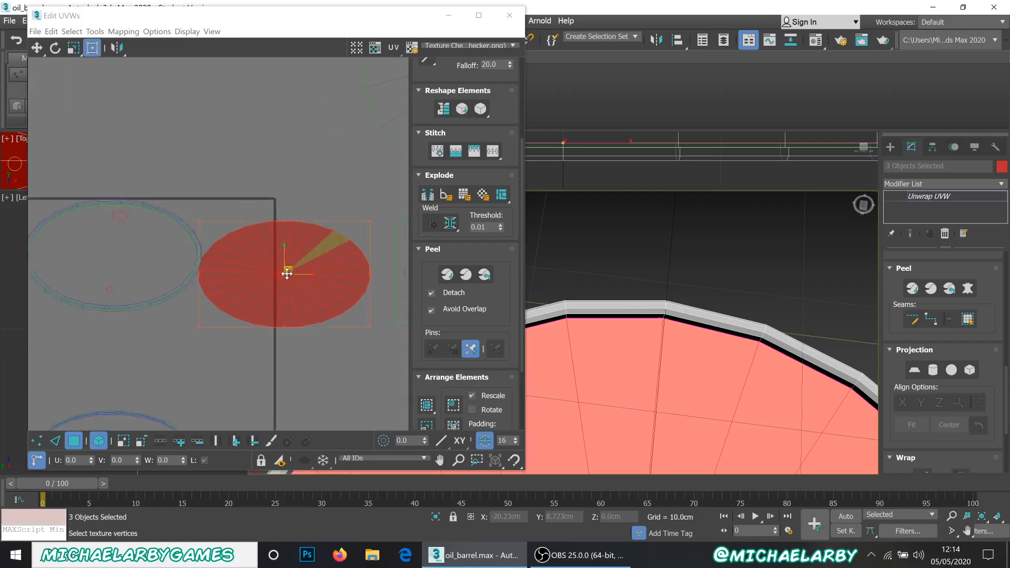
pyautogui.scroll(-4, 244, 224)
pyautogui.scroll(2, 244, 224)
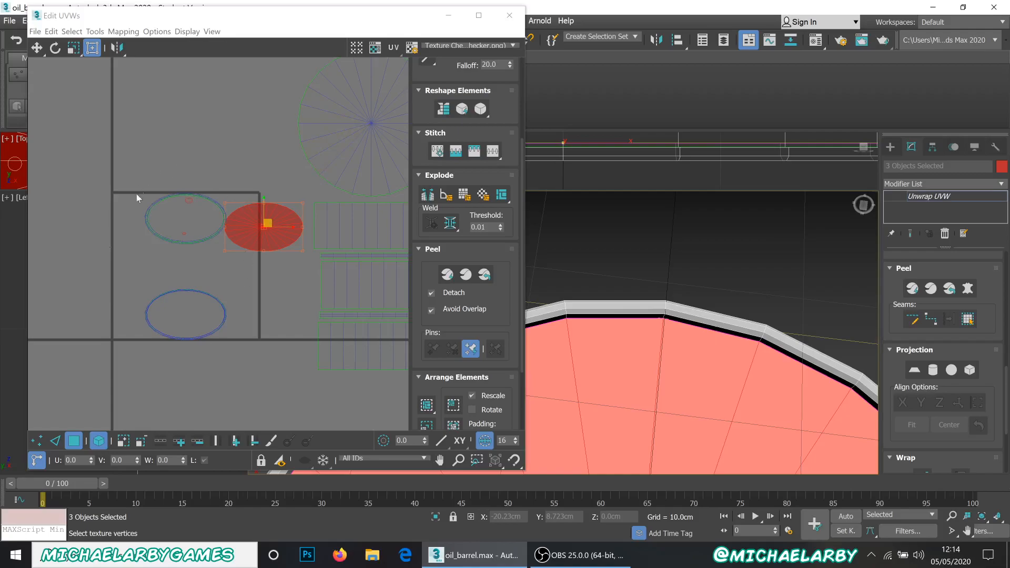
# Relax the underside disc until flat and move it beside the large lid disc above the side strips.
pyautogui.click(462, 109)
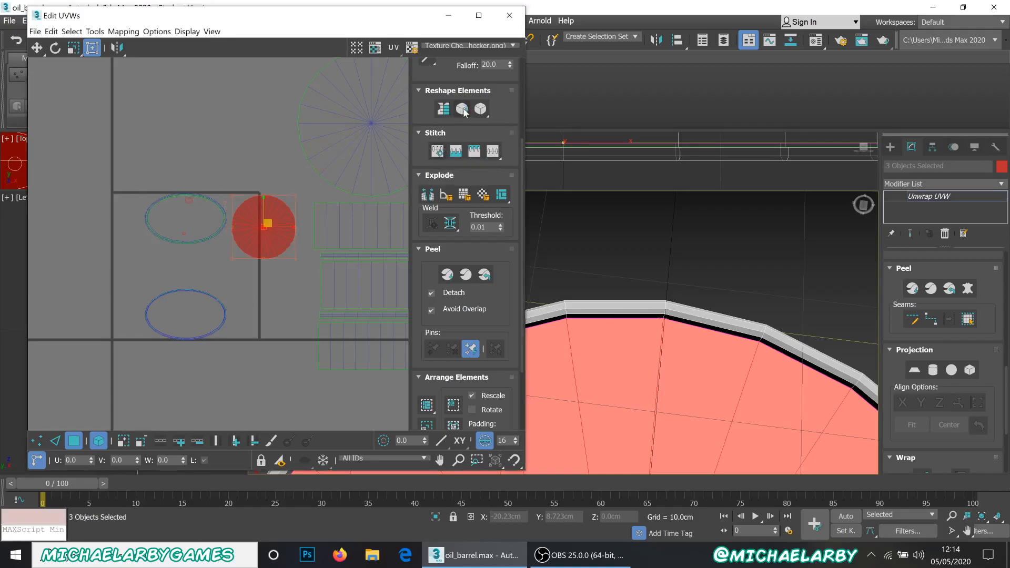
pyautogui.scroll(-4, 198, 191)
pyautogui.scroll(4, 269, 182)
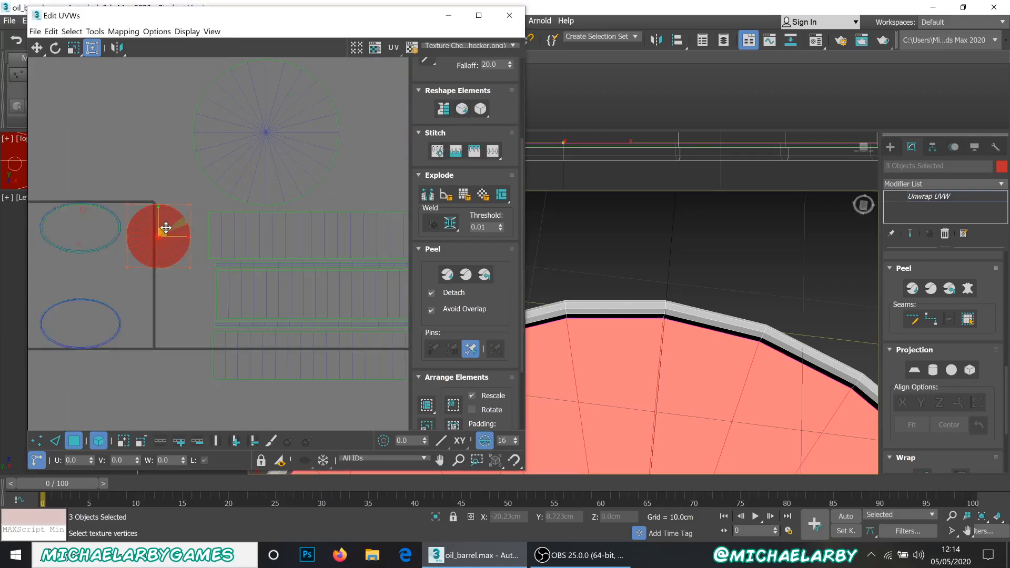
pyautogui.moveTo(164, 233); pyautogui.dragTo(376, 166)
pyautogui.moveTo(376, 167); pyautogui.dragTo(276, 225, button='middle')
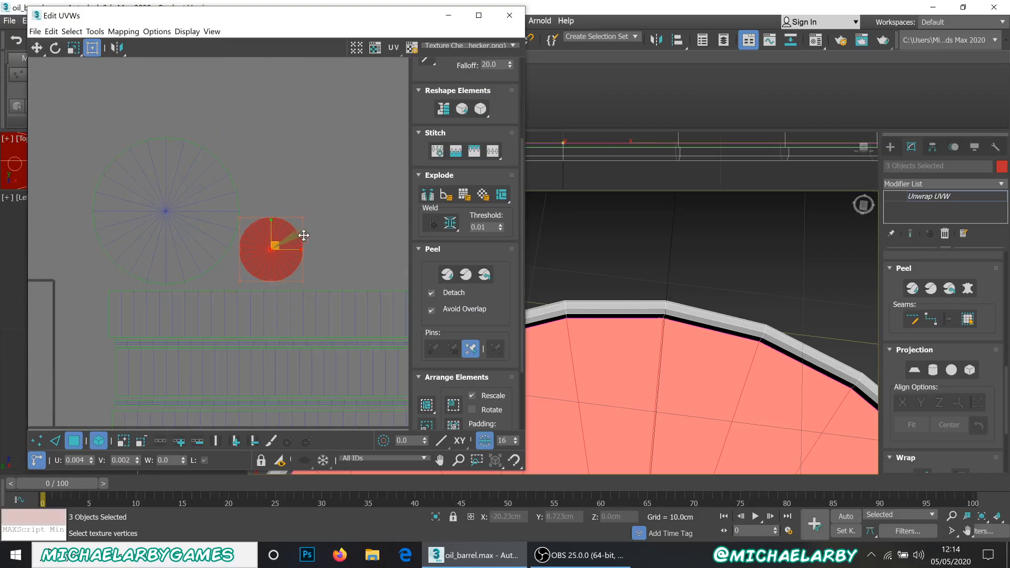
pyautogui.moveTo(300, 237); pyautogui.dragTo(335, 232)
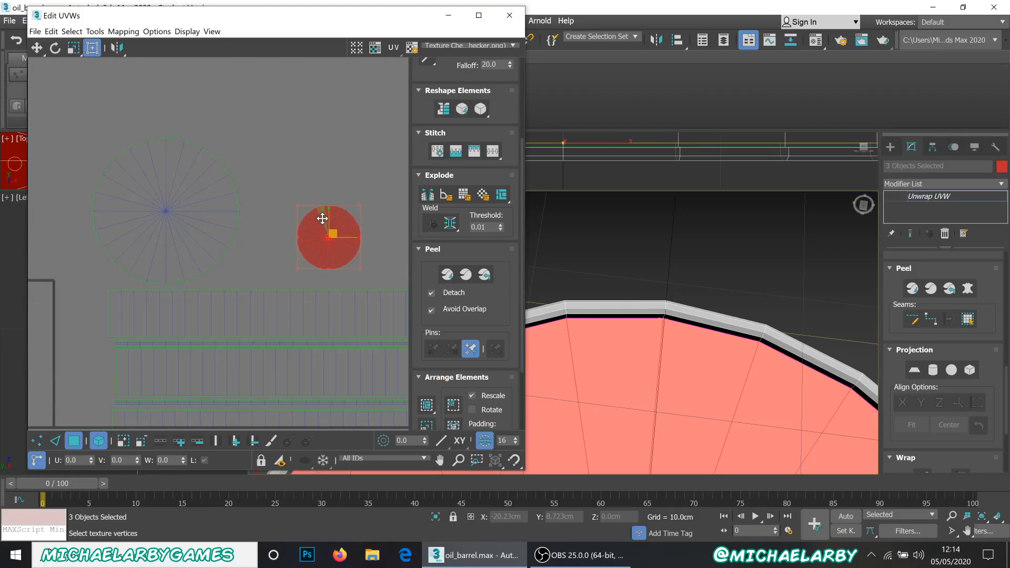
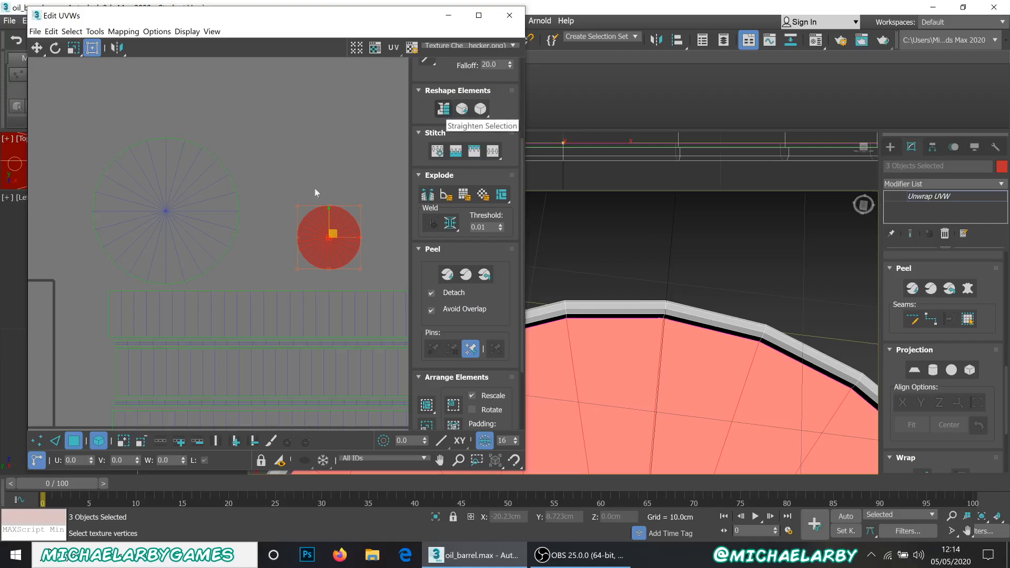
# Select both cap discs together with the side and ridge strips, and rescale these elements to a matching scale.
pyautogui.scroll(-7, 258, 193)
pyautogui.scroll(6, 220, 232)
pyautogui.scroll(-4, 217, 236)
pyautogui.scroll(2, 307, 202)
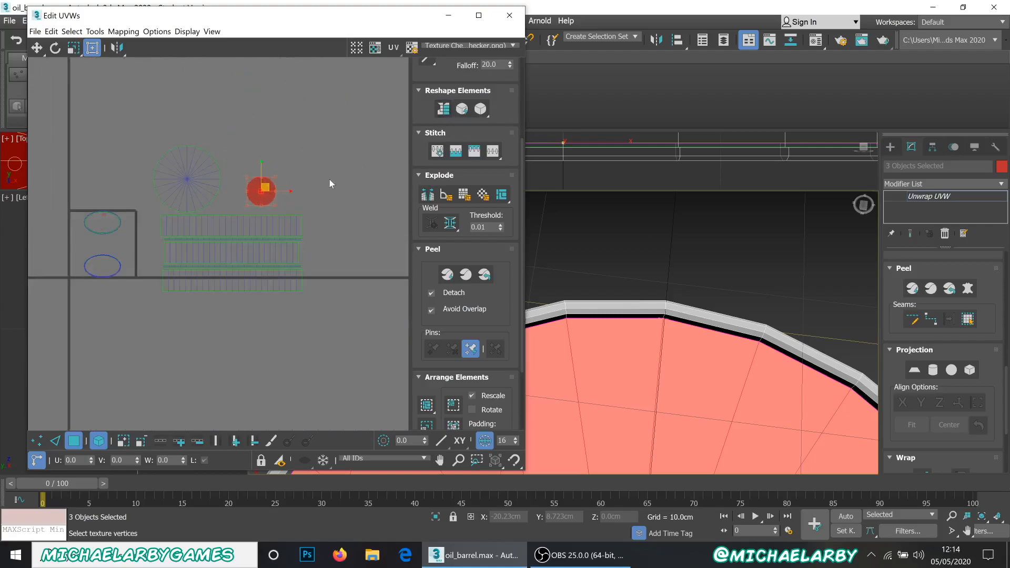
pyautogui.click(330, 183)
pyautogui.moveTo(268, 283); pyautogui.dragTo(331, 315)
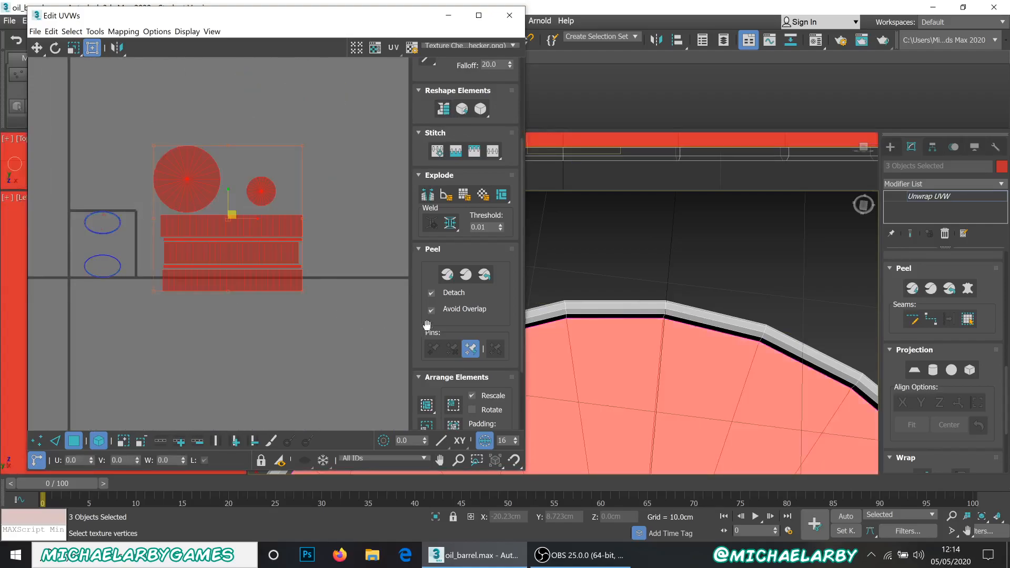
pyautogui.scroll(-3, 444, 313)
pyautogui.click(426, 372)
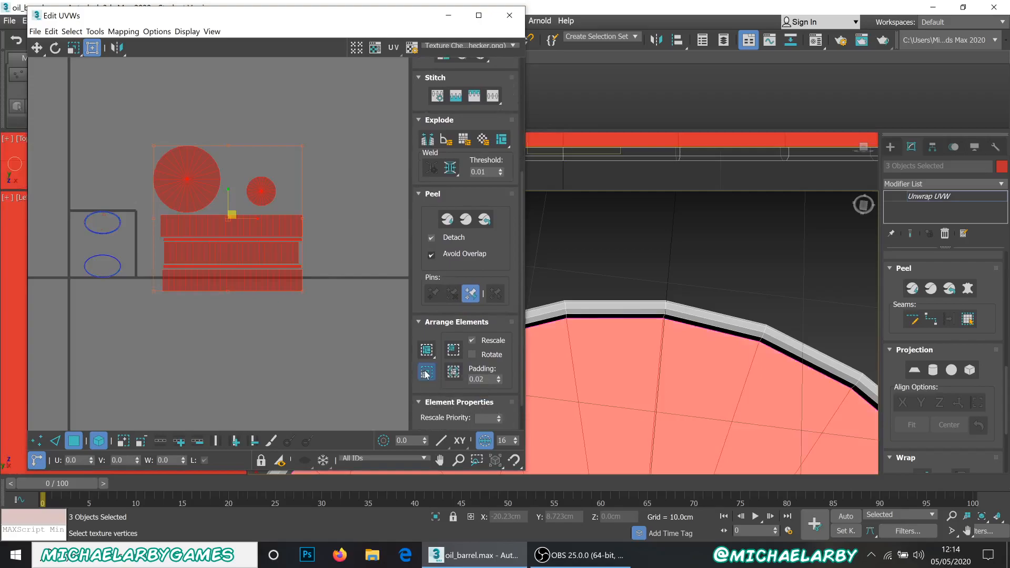
# Select the upper ring element in the UV layout and examine which rim it covers on the barrel model.
pyautogui.click(146, 329)
pyautogui.scroll(6, 70, 219)
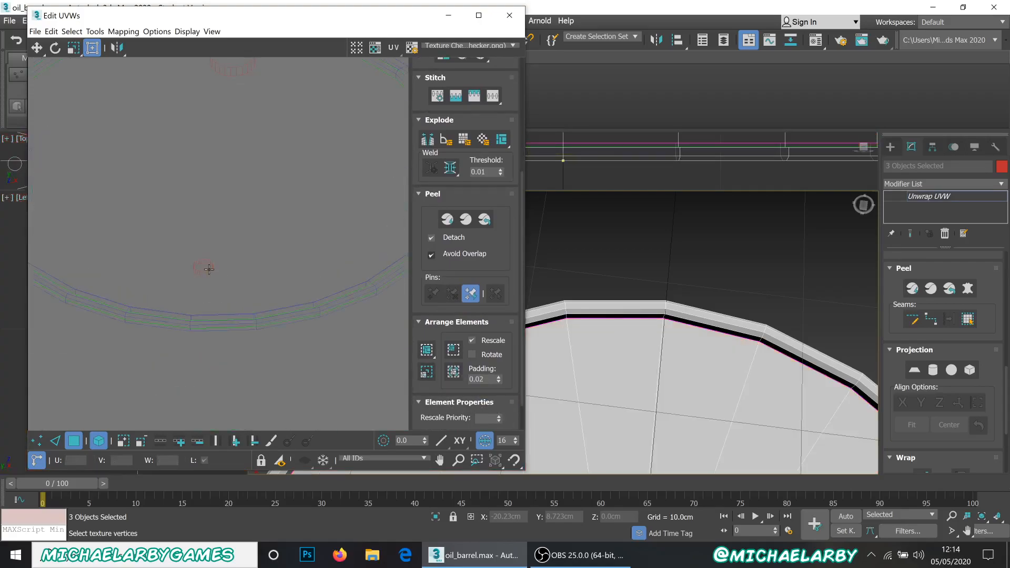
pyautogui.scroll(-5, 208, 272)
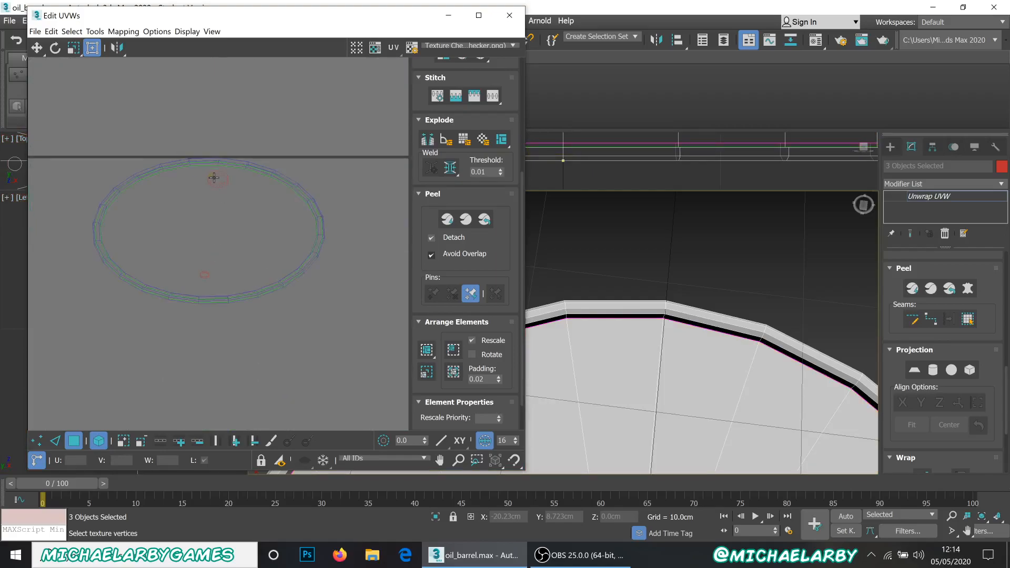
pyautogui.click(144, 288)
pyautogui.scroll(-4, 614, 263)
pyautogui.keyDown('alt'); pyautogui.moveTo(619, 308); pyautogui.dragTo(629, 236, button='middle'); pyautogui.keyUp('alt')
pyautogui.scroll(5, 626, 263)
pyautogui.keyDown('alt'); pyautogui.moveTo(692, 348); pyautogui.dragTo(679, 292, button='middle'); pyautogui.keyUp('alt')
pyautogui.scroll(-5, 678, 292)
pyautogui.moveTo(664, 376); pyautogui.dragTo(624, 471, button='middle')
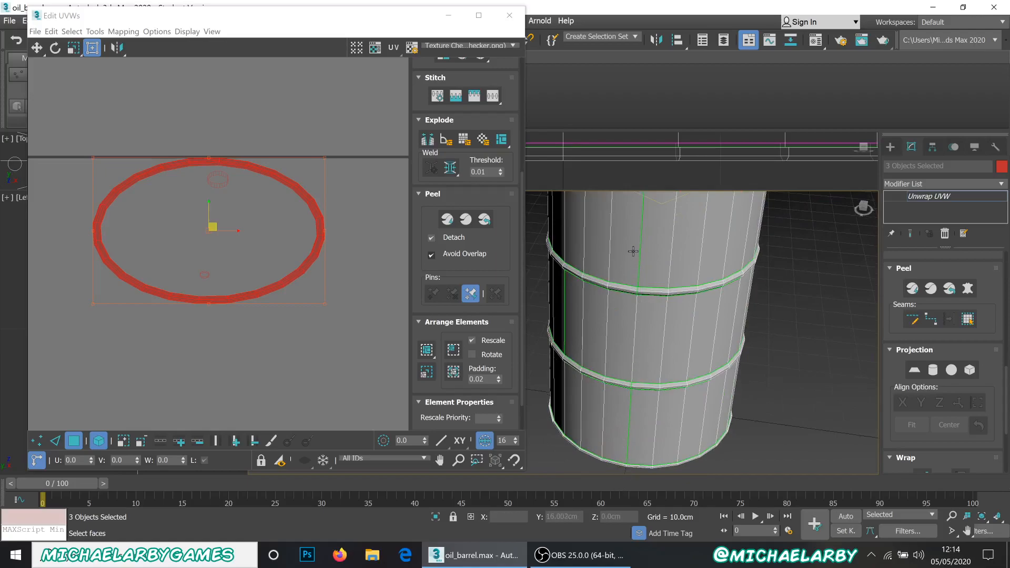
pyautogui.moveTo(638, 240); pyautogui.dragTo(637, 230, button='middle')
pyautogui.scroll(5, 636, 292)
pyautogui.scroll(-2, 633, 276)
pyautogui.moveTo(640, 307); pyautogui.dragTo(649, 246, button='middle')
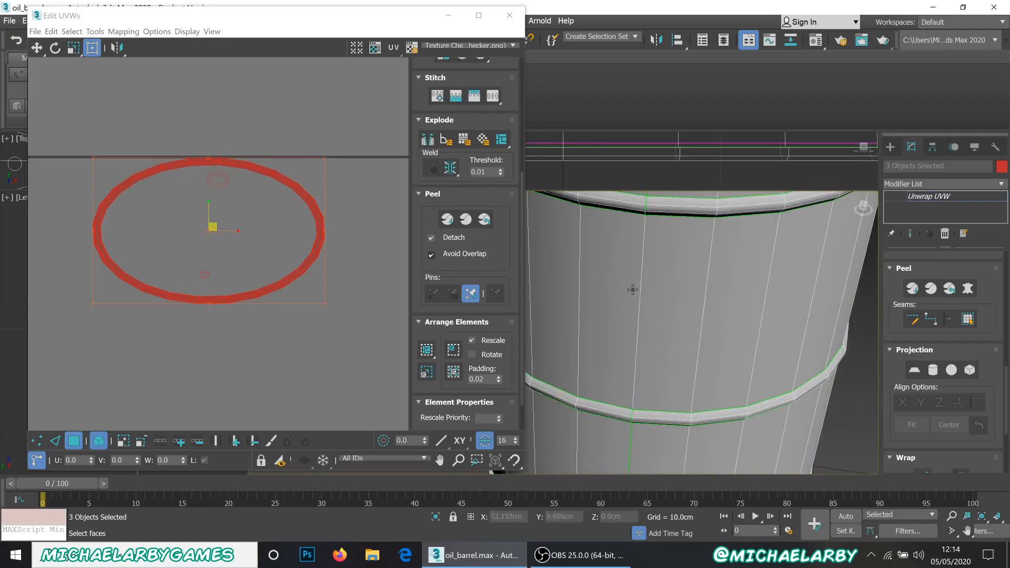
pyautogui.moveTo(633, 290); pyautogui.dragTo(624, 475, button='middle')
pyautogui.moveTo(628, 273); pyautogui.dragTo(629, 403, button='middle')
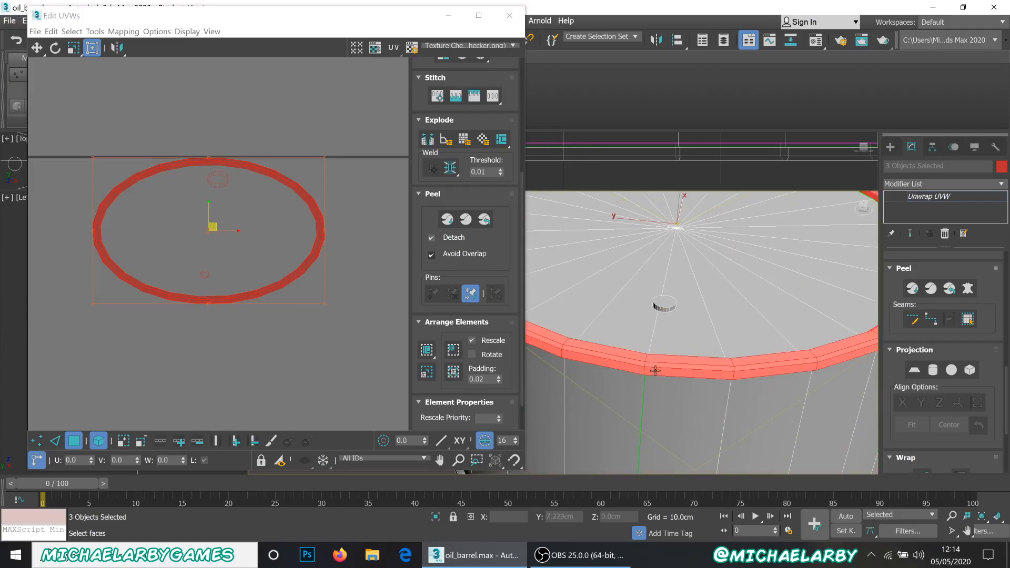
pyautogui.scroll(2, 649, 372)
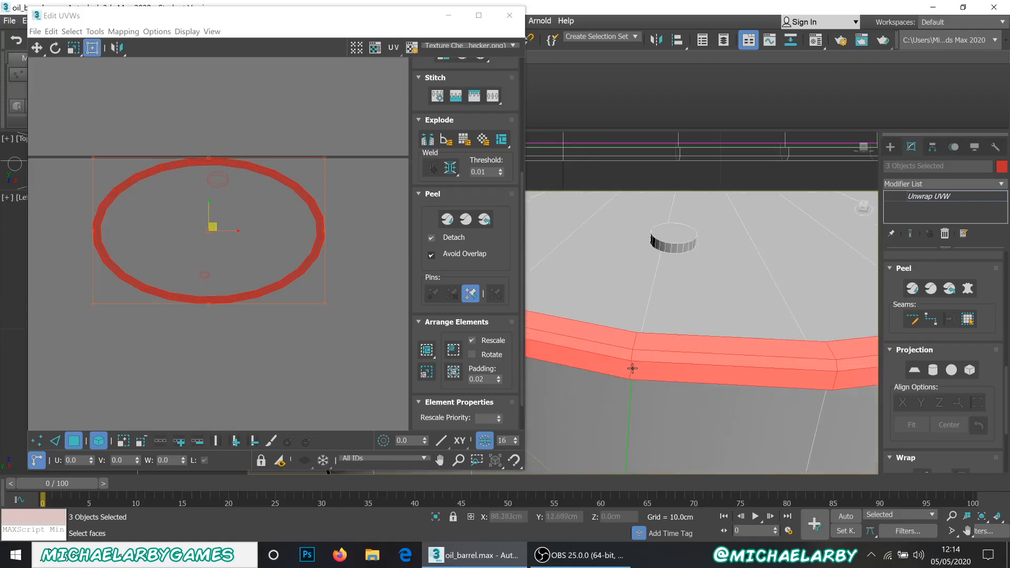
# Select the edges running across the top rim's profile in line with the vertical side seam, and break the UVs along them.
pyautogui.click(55, 441)
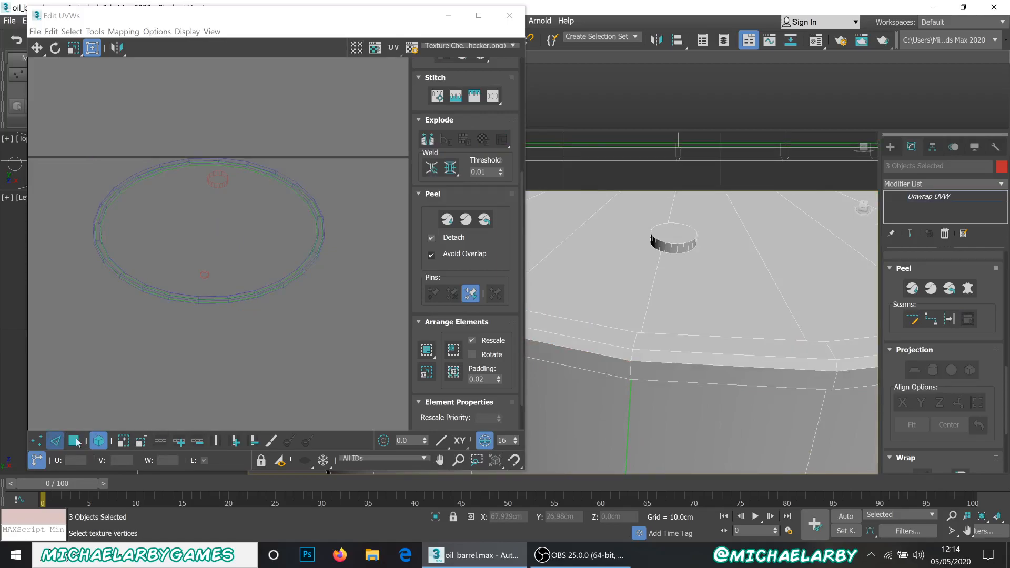
pyautogui.click(631, 367)
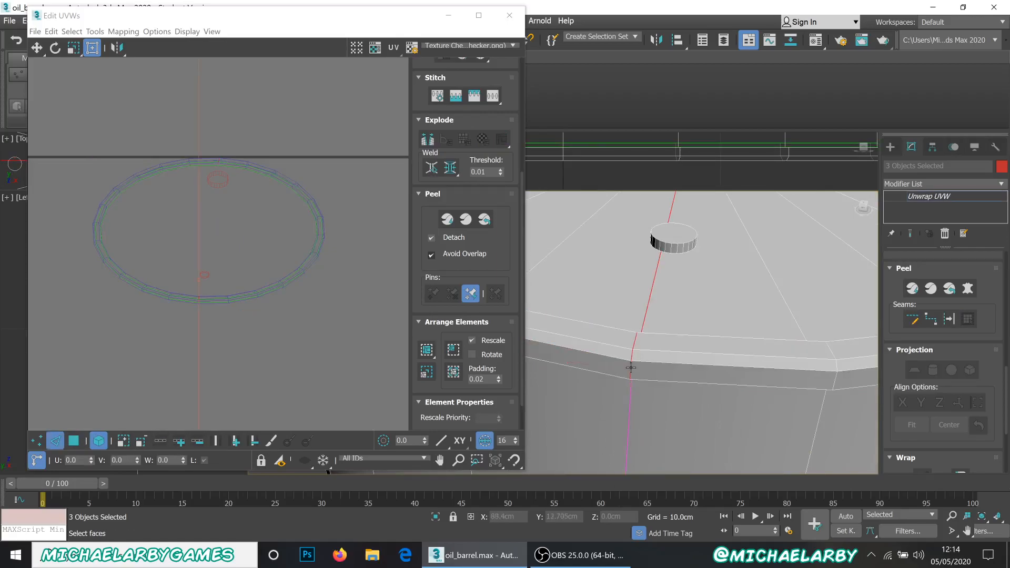
pyautogui.click(631, 367)
pyautogui.keyDown('alt'); pyautogui.moveTo(642, 377); pyautogui.dragTo(629, 323, button='middle'); pyautogui.keyUp('alt')
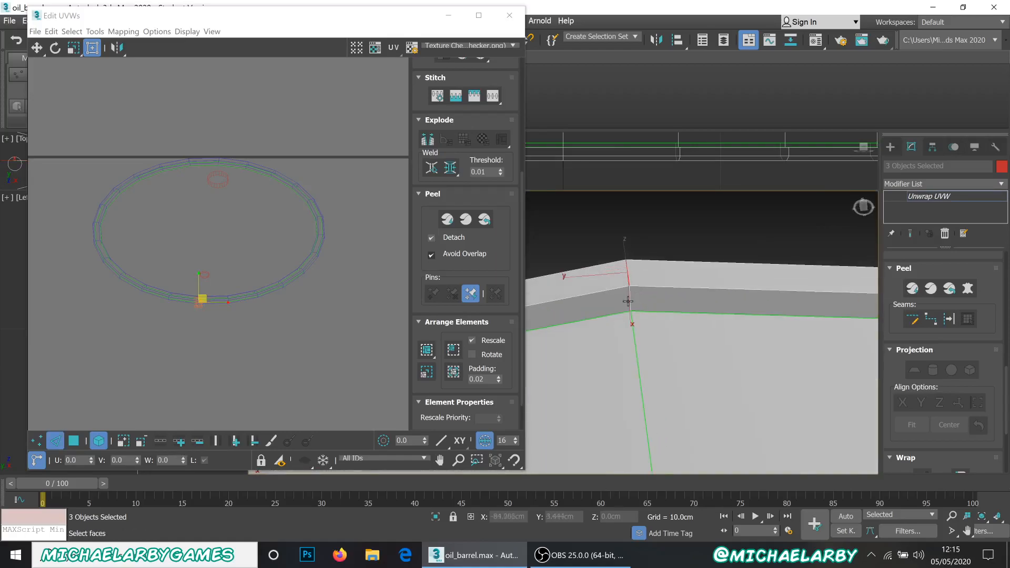
pyautogui.keyDown('alt'); pyautogui.moveTo(649, 289); pyautogui.dragTo(630, 342, button='middle'); pyautogui.keyUp('alt')
pyautogui.keyDown('ctrl'); pyautogui.click(628, 272); pyautogui.keyUp('ctrl')
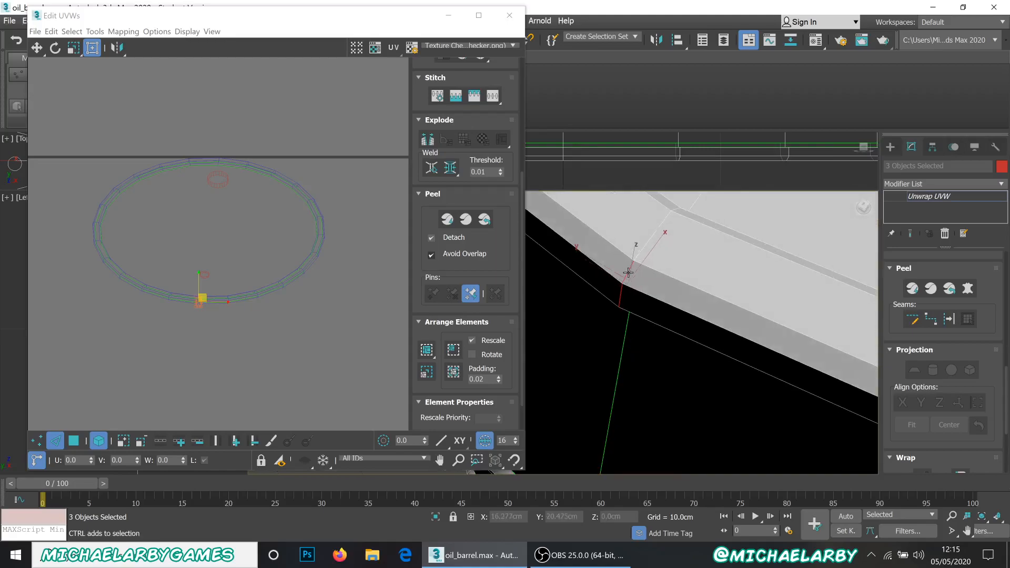
pyautogui.keyDown('alt'); pyautogui.moveTo(690, 253); pyautogui.dragTo(624, 245, button='middle'); pyautogui.keyUp('alt')
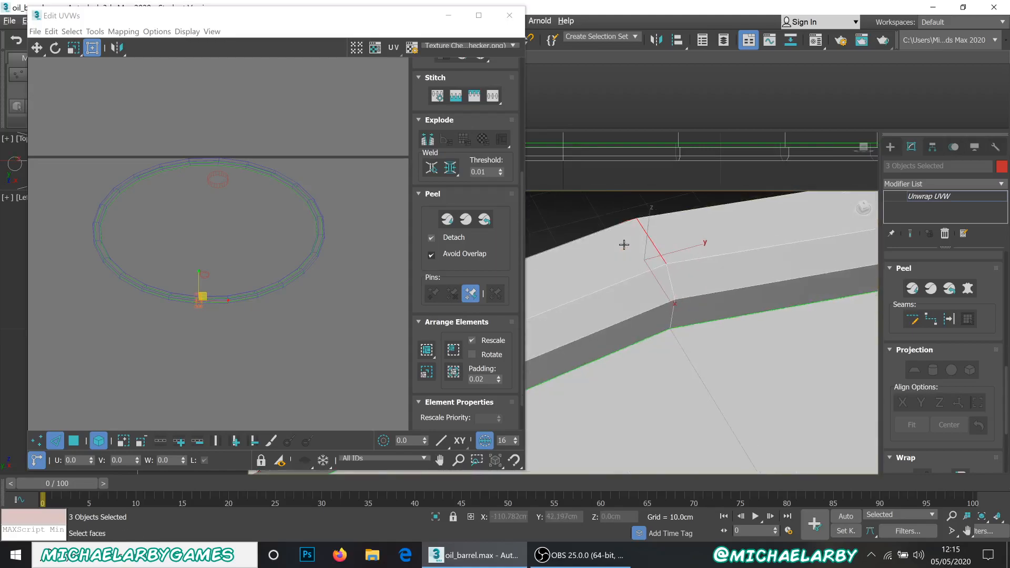
pyautogui.keyDown('ctrl'); pyautogui.click(669, 281); pyautogui.keyUp('ctrl')
pyautogui.click(428, 139)
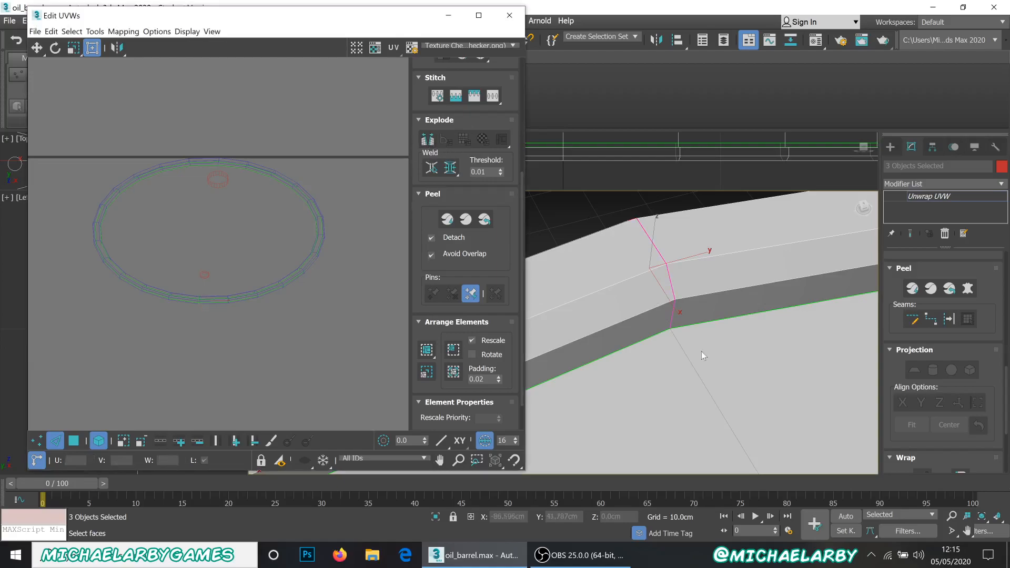
pyautogui.keyDown('alt'); pyautogui.moveTo(624, 297); pyautogui.dragTo(574, 253, button='middle'); pyautogui.keyUp('alt')
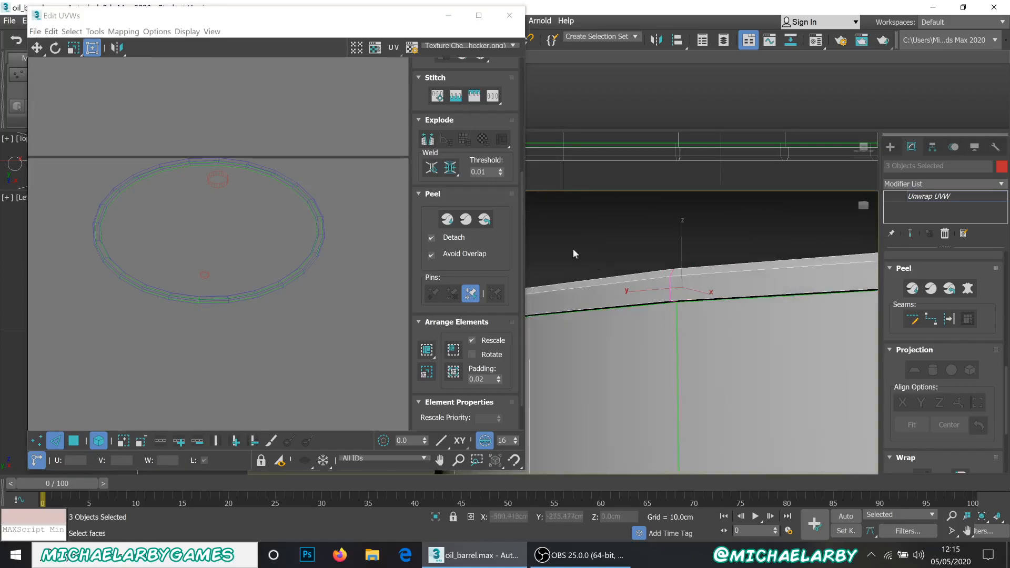
pyautogui.click(437, 96)
pyautogui.keyDown('alt'); pyautogui.moveTo(709, 293); pyautogui.dragTo(668, 294, button='middle'); pyautogui.keyUp('alt')
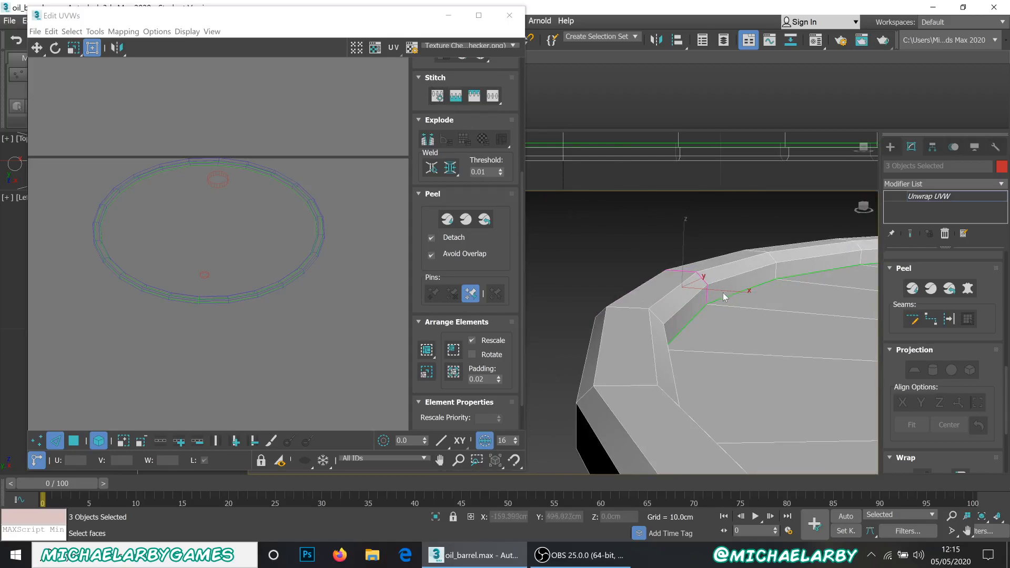
pyautogui.click(700, 307)
pyautogui.keyDown('alt'); pyautogui.moveTo(665, 287); pyautogui.dragTo(802, 315, button='middle'); pyautogui.keyUp('alt')
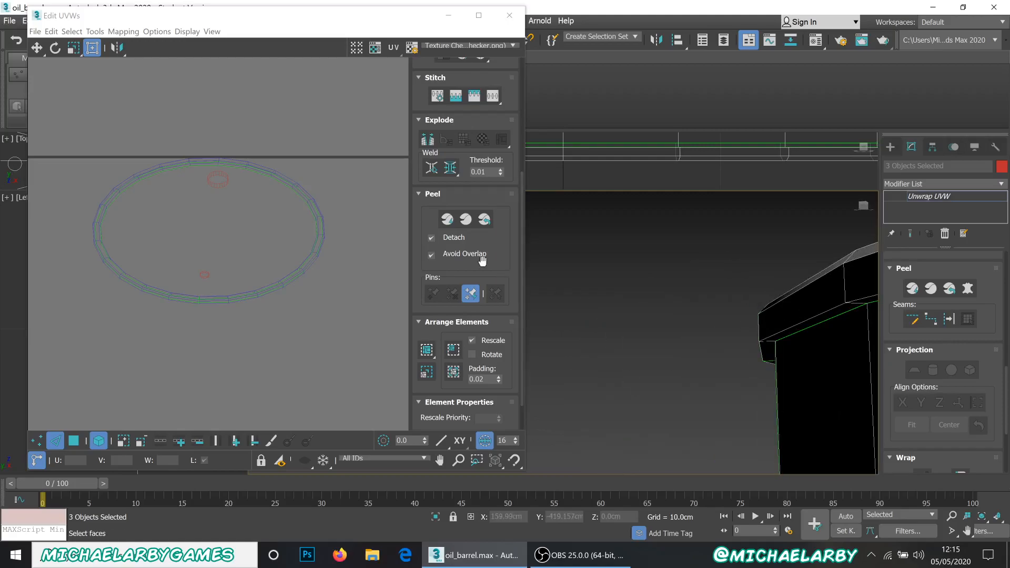
pyautogui.keyDown('alt'); pyautogui.moveTo(786, 345); pyautogui.dragTo(709, 257, button='middle'); pyautogui.keyUp('alt')
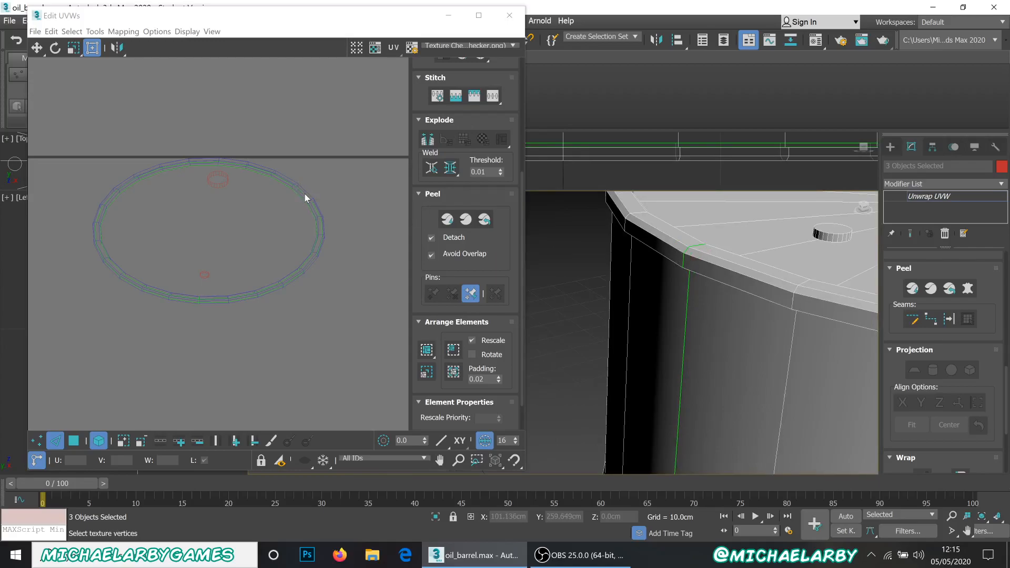
# Select all polygons of the top rim's ring and straighten it into a horizontal strip.
pyautogui.click(73, 441)
pyautogui.hotkey('ctrl', 'a')
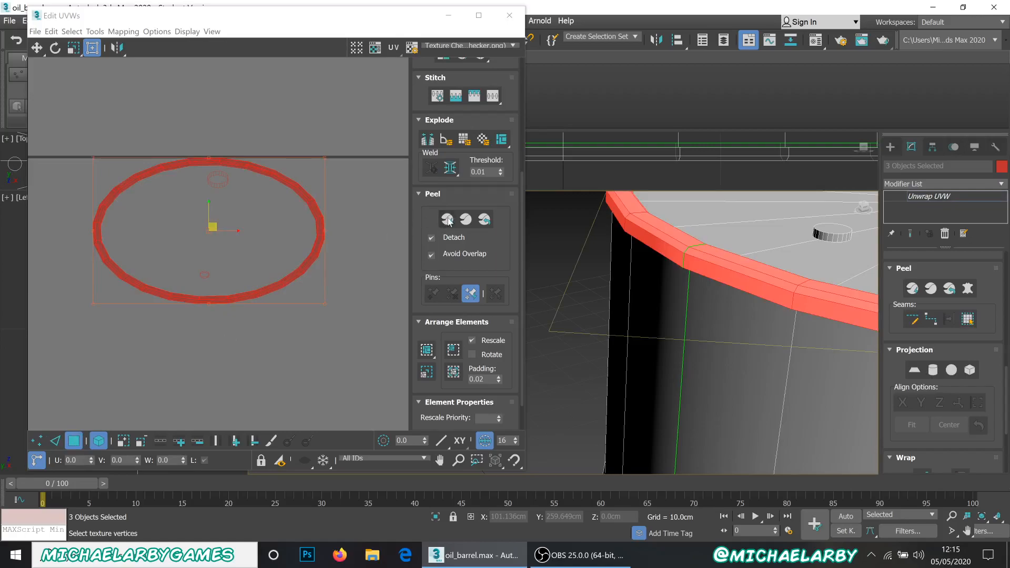
pyautogui.scroll(5, 464, 289)
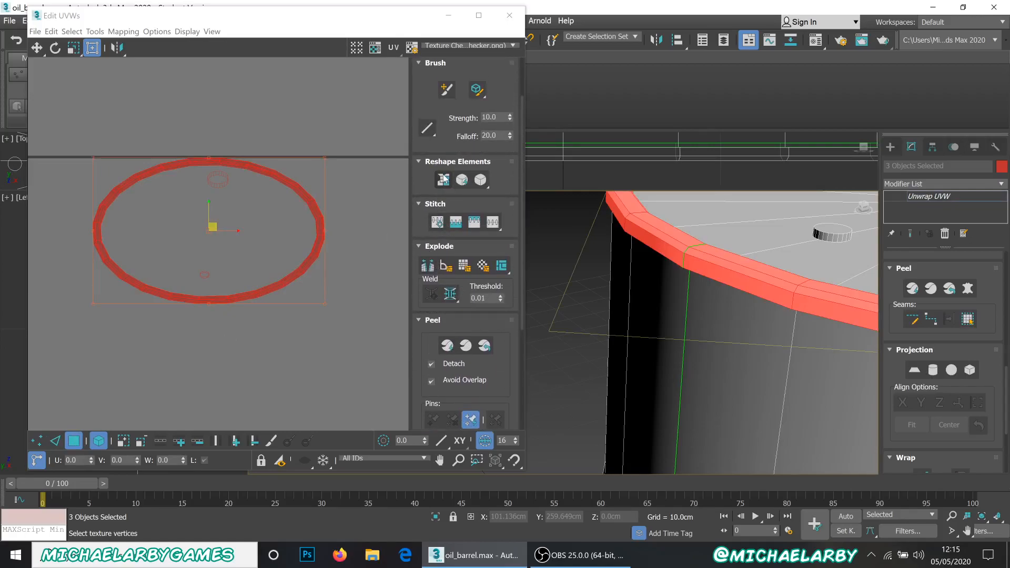
pyautogui.click(443, 179)
pyautogui.scroll(-3, 106, 292)
pyautogui.scroll(-2, 105, 292)
pyautogui.scroll(6, 163, 274)
pyautogui.scroll(-6, 165, 279)
pyautogui.scroll(5, 149, 313)
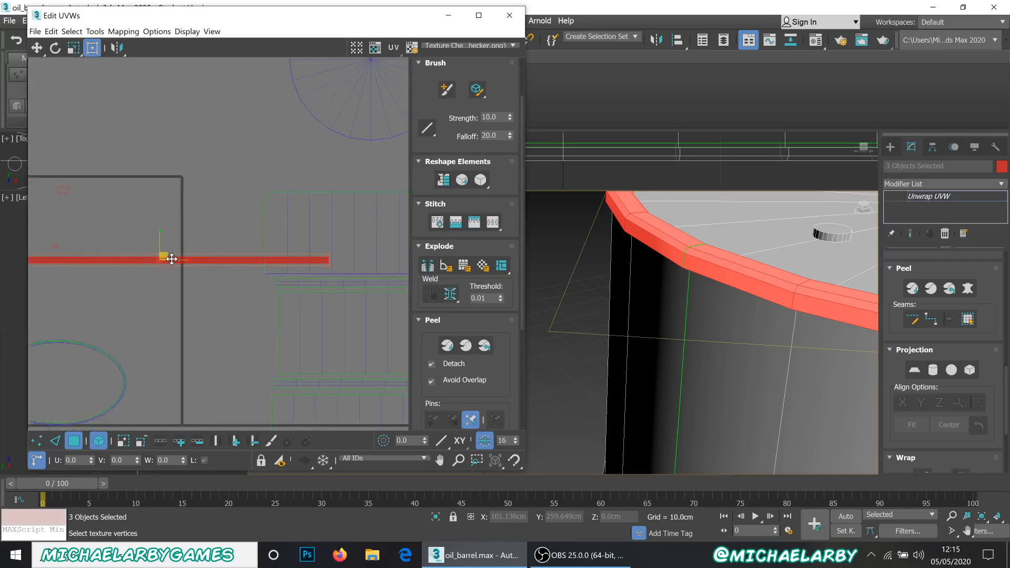
# Relax and re-straighten the top rim strip, and move it toward the barrel's side strips.
pyautogui.click(462, 181)
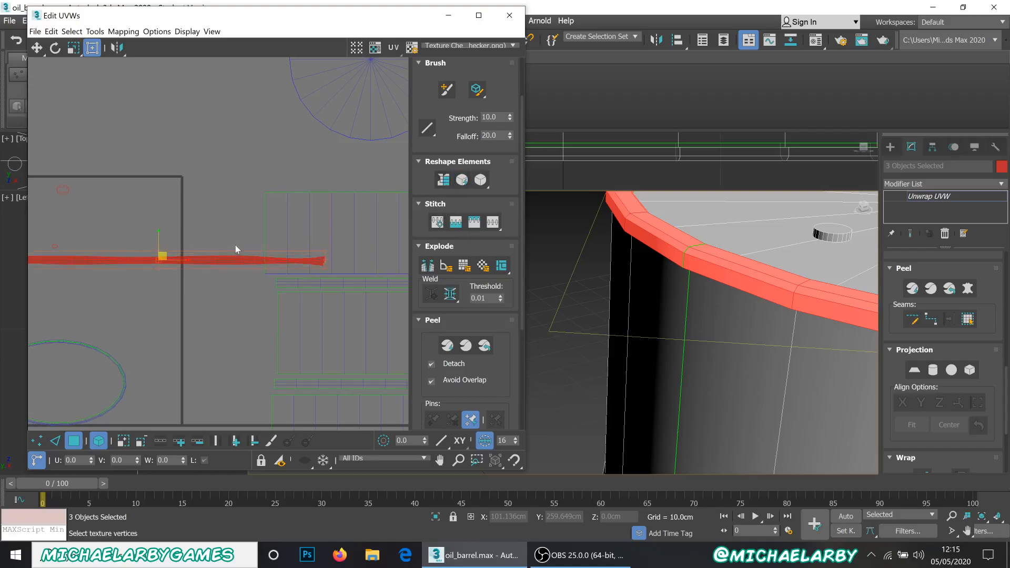
pyautogui.click(445, 181)
pyautogui.scroll(6, 263, 263)
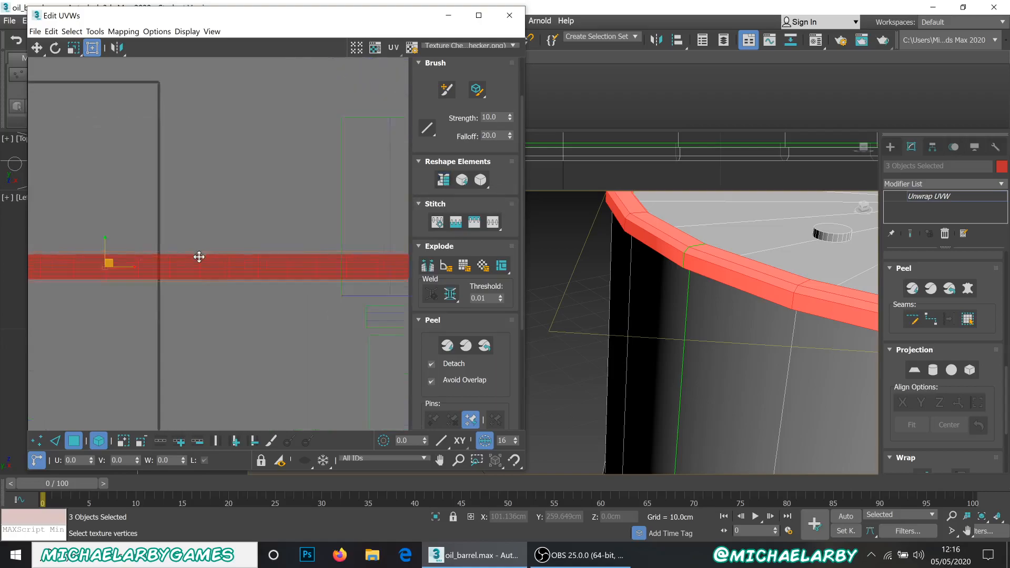
pyautogui.scroll(1, 257, 299)
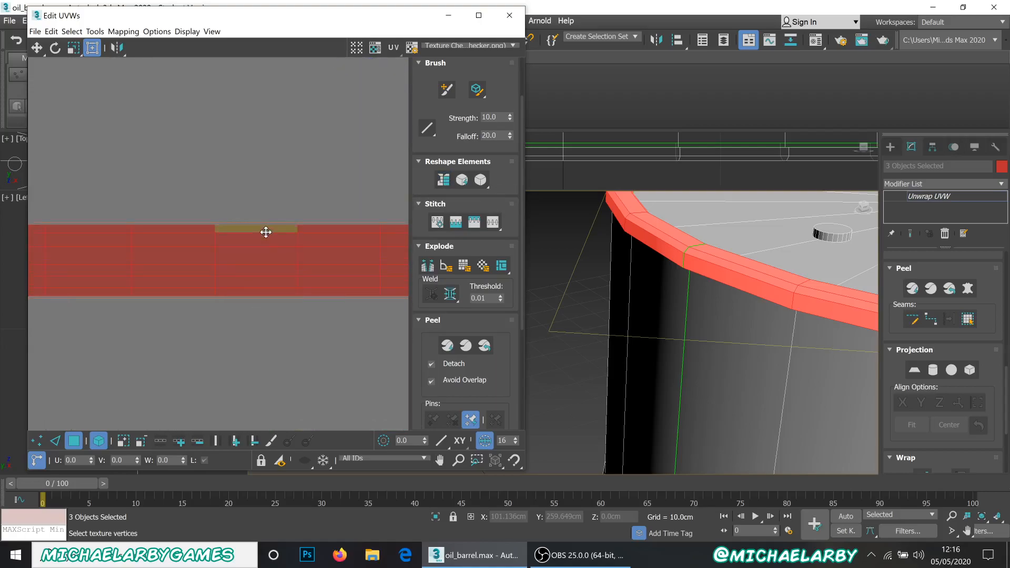
pyautogui.scroll(-8, 269, 263)
pyautogui.scroll(-2, 243, 233)
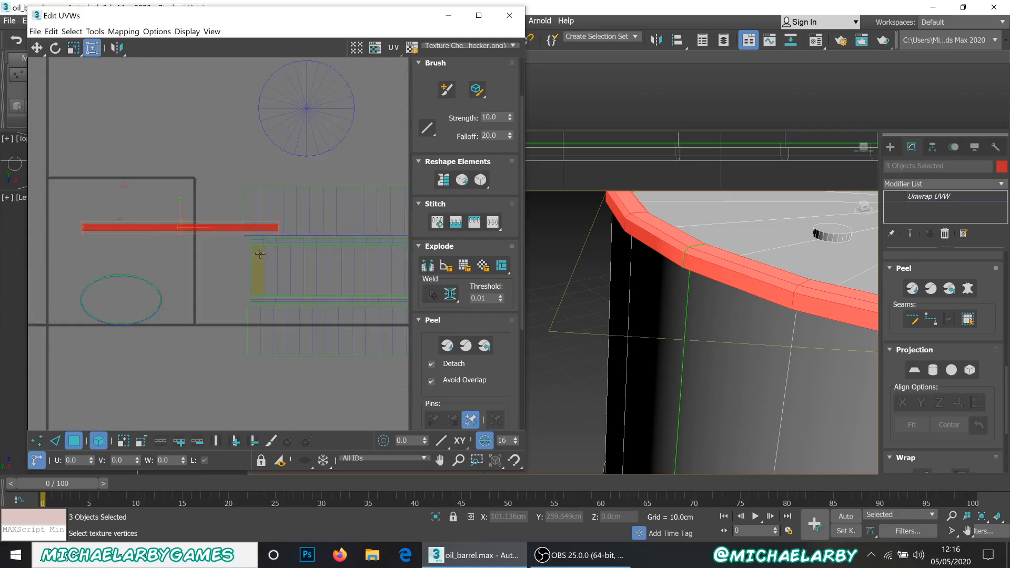
pyautogui.moveTo(238, 219)
pyautogui.mouseDown()
pyautogui.moveTo(286, 191)
pyautogui.moveTo(247, 234)
pyautogui.mouseUp()
pyautogui.moveTo(246, 232); pyautogui.dragTo(295, 204)
# Select the edges running across the remaining bottom rim ring's profile and break the UVs along them.
pyautogui.scroll(6, 178, 298)
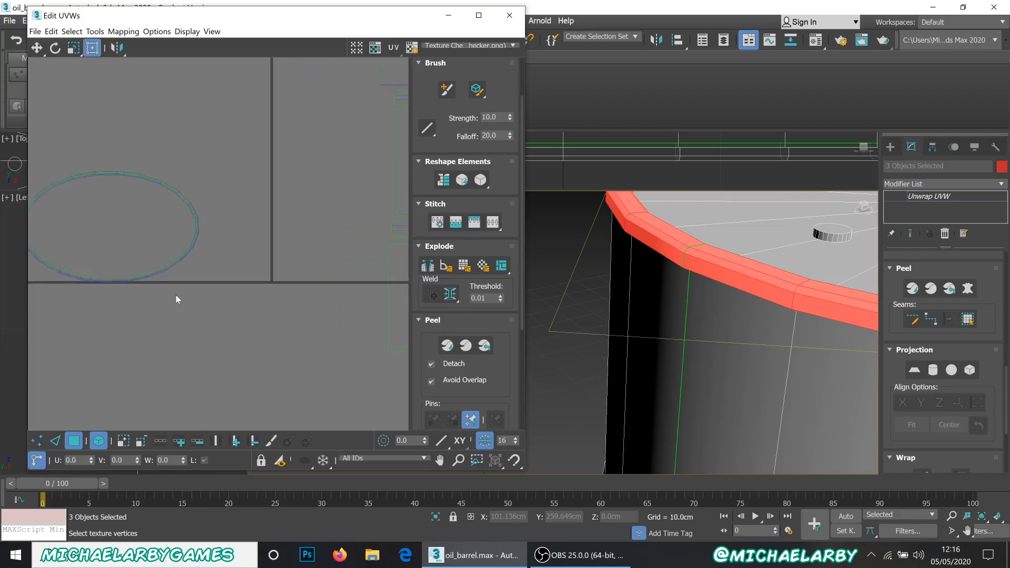
pyautogui.scroll(-3, 90, 302)
pyautogui.scroll(5, 221, 260)
pyautogui.scroll(5, 221, 261)
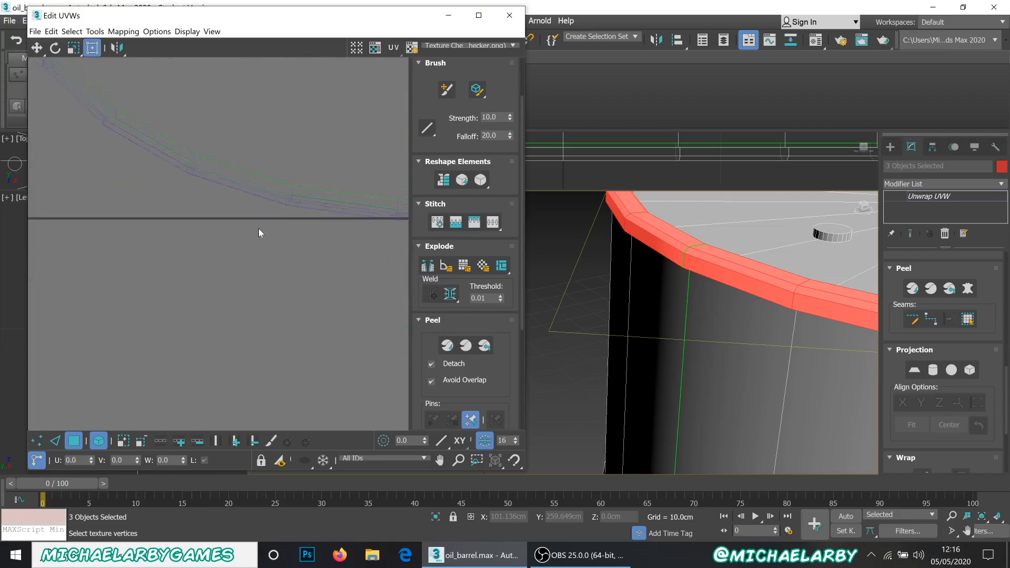
pyautogui.click(235, 230)
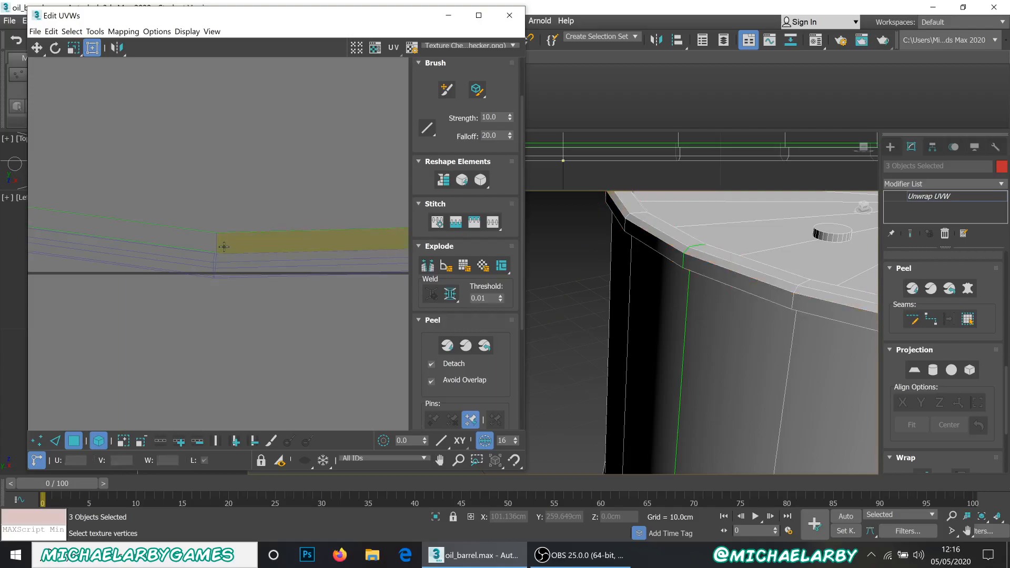
pyautogui.click(55, 441)
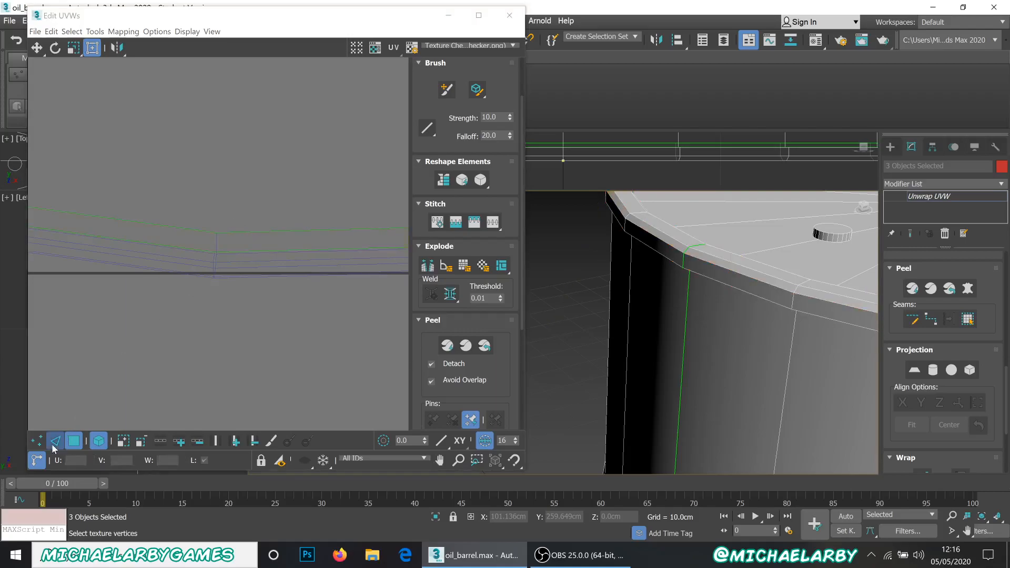
pyautogui.click(214, 241)
pyautogui.click(216, 243)
pyautogui.scroll(6, 215, 247)
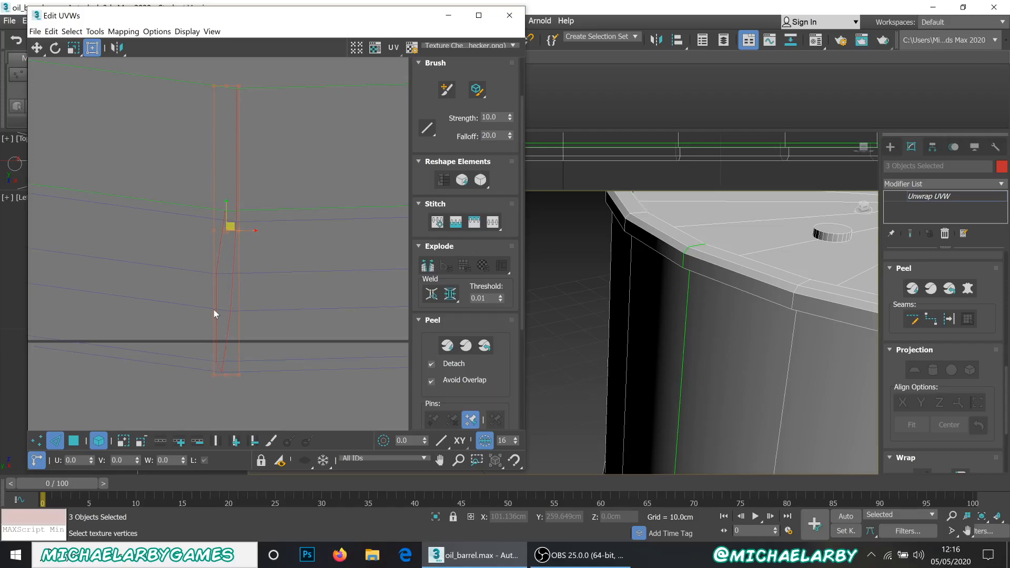
pyautogui.click(430, 272)
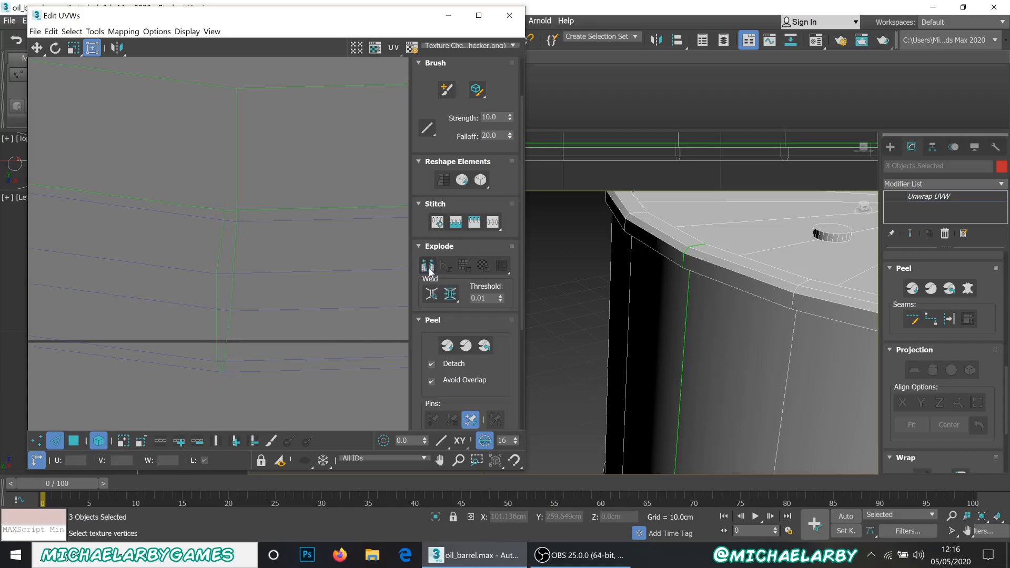
# Select all polygons of the bottom rim's ring and straighten it into a horizontal strip.
pyautogui.scroll(-5, 228, 257)
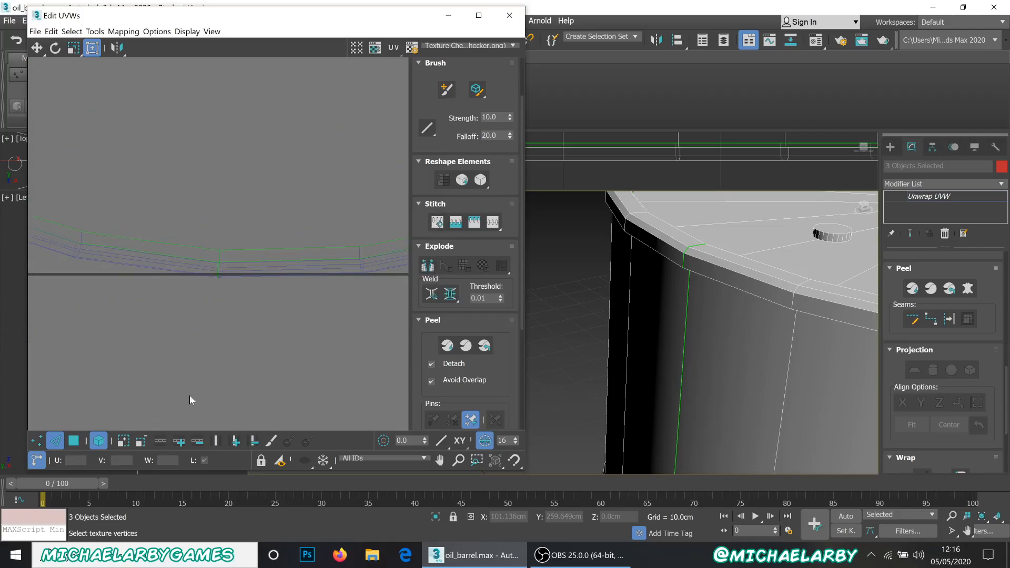
pyautogui.click(74, 441)
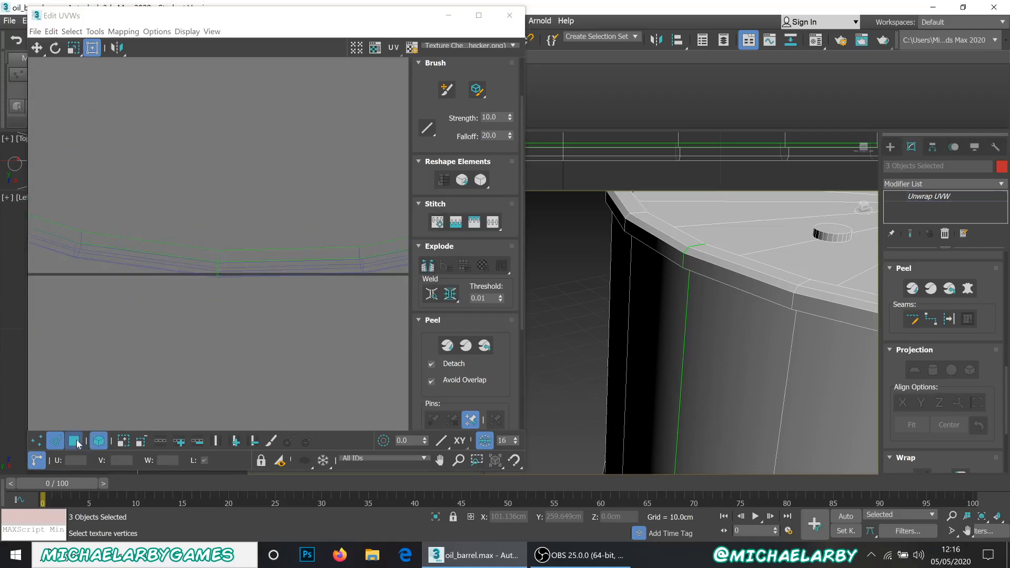
pyautogui.click(280, 262)
pyautogui.click(436, 223)
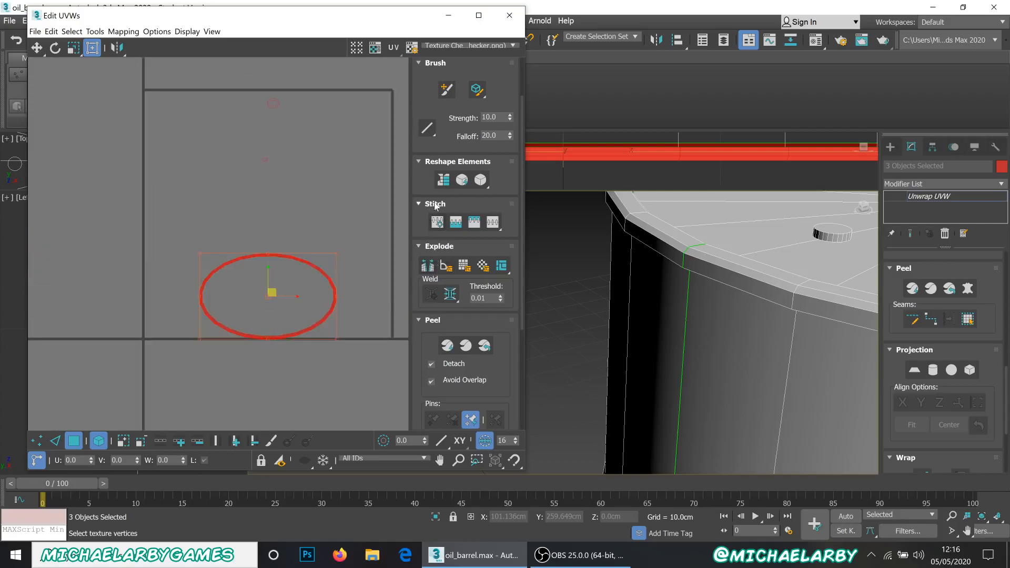
pyautogui.click(443, 182)
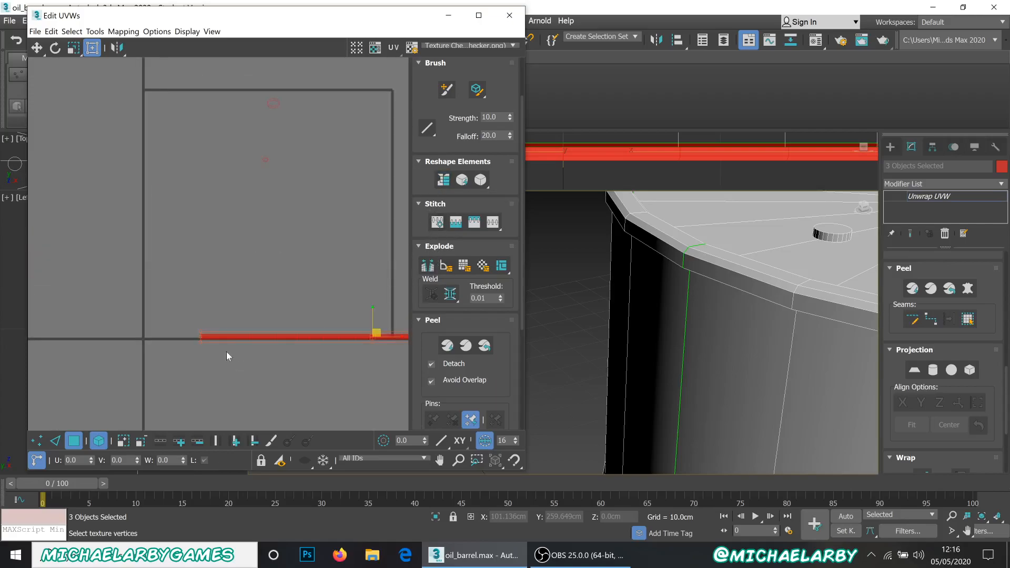
# Relax and re-straighten the bottom rim strip, and move it beneath the barrel's lowest side strip.
pyautogui.scroll(8, 221, 341)
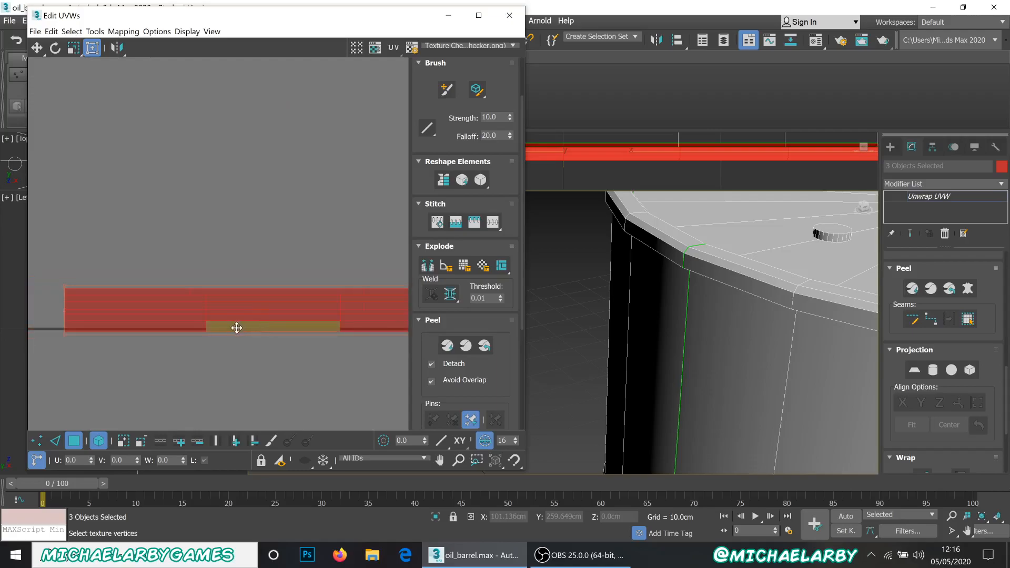
pyautogui.scroll(3, 236, 327)
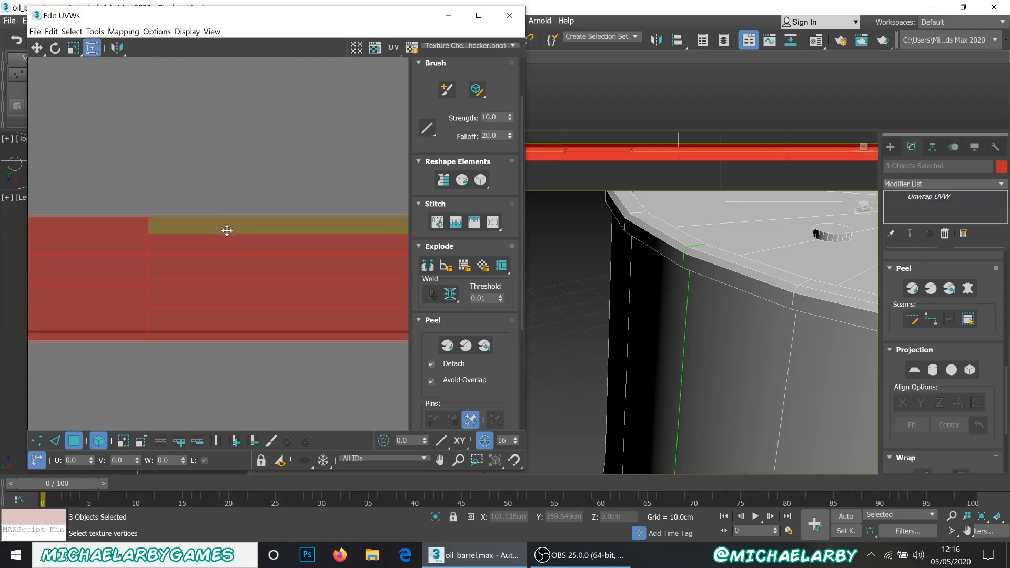
pyautogui.click(463, 181)
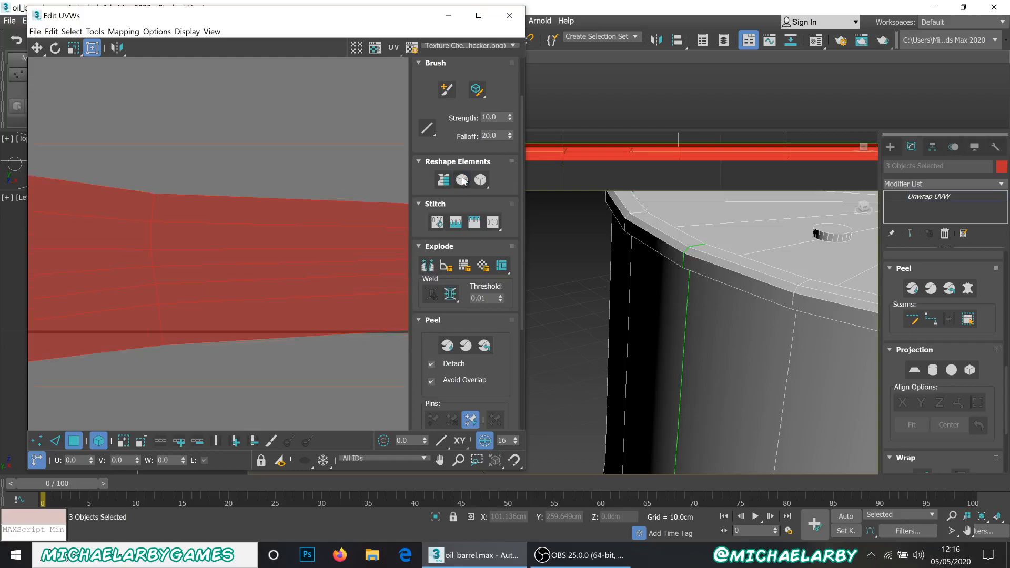
pyautogui.click(444, 180)
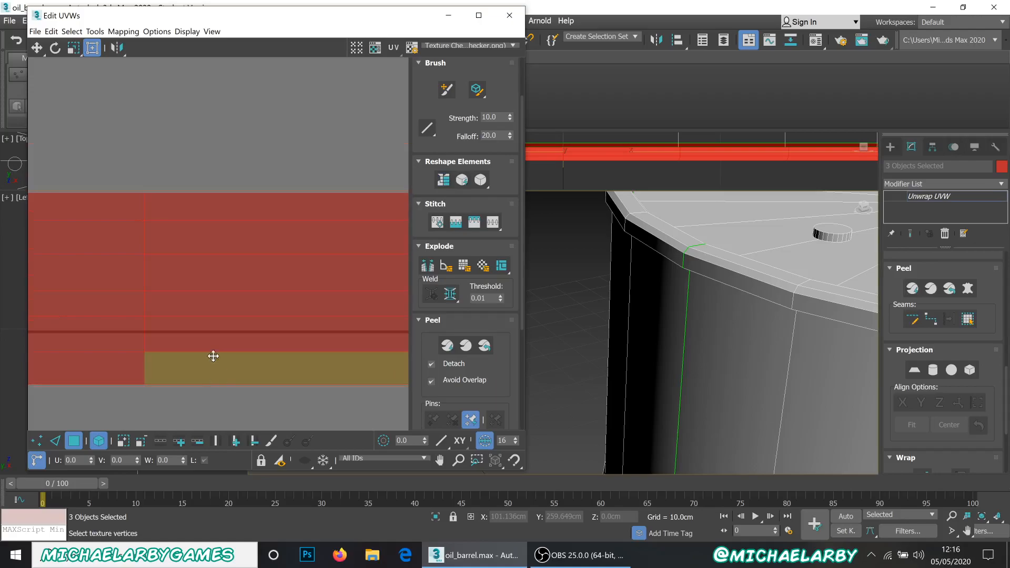
pyautogui.scroll(-4, 193, 268)
pyautogui.scroll(-6, 194, 269)
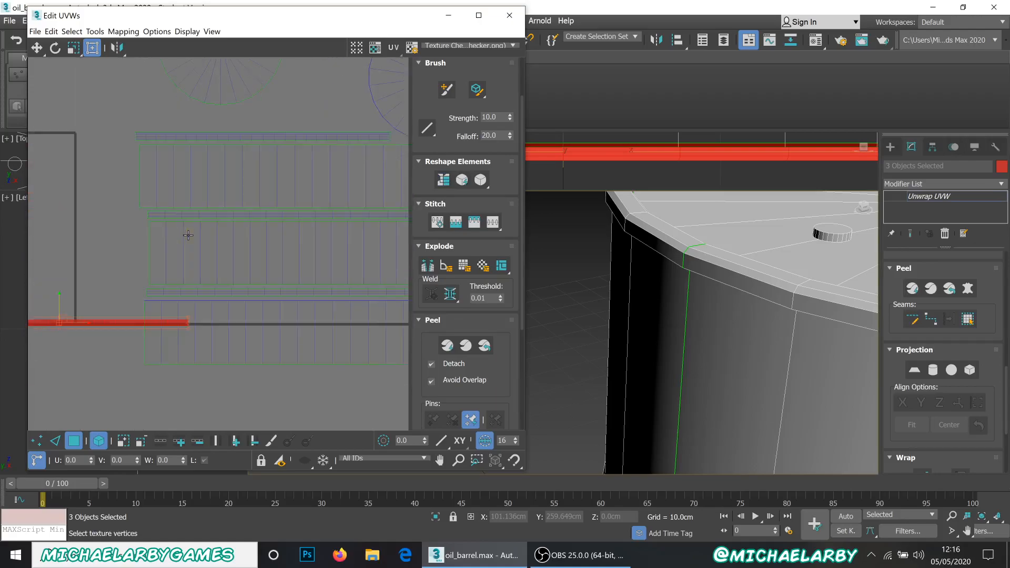
pyautogui.scroll(4, 127, 302)
pyautogui.moveTo(195, 225); pyautogui.dragTo(358, 261)
# Select the UV element of the larger cylindrical cap on the lid and flatten-map it with a 45 angle threshold and 0.001 spacing.
pyautogui.scroll(-5, 244, 303)
pyautogui.scroll(4, 282, 241)
pyautogui.scroll(-4, 282, 241)
pyautogui.scroll(6, 195, 252)
pyautogui.scroll(-3, 171, 242)
pyautogui.scroll(5, 151, 237)
pyautogui.scroll(-4, 150, 237)
pyautogui.scroll(6, 140, 250)
pyautogui.scroll(-3, 182, 277)
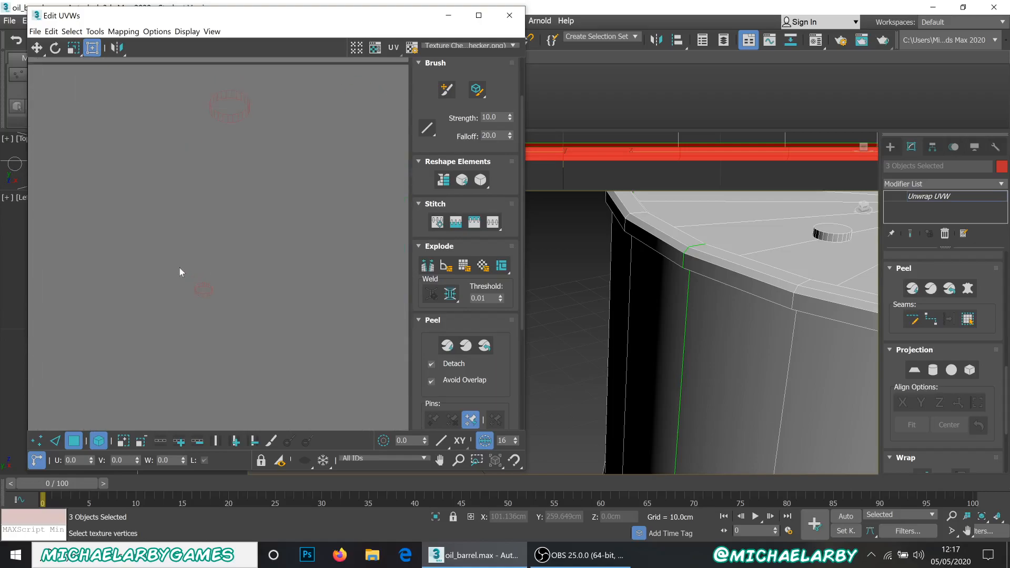
pyautogui.scroll(4, 184, 295)
pyautogui.moveTo(219, 314); pyautogui.dragTo(229, 320)
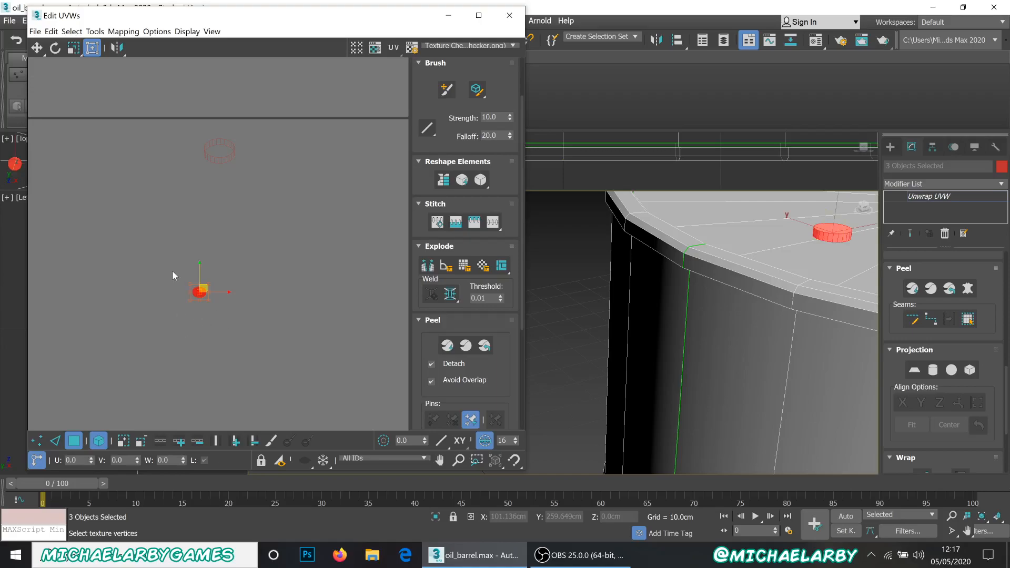
pyautogui.click(123, 32)
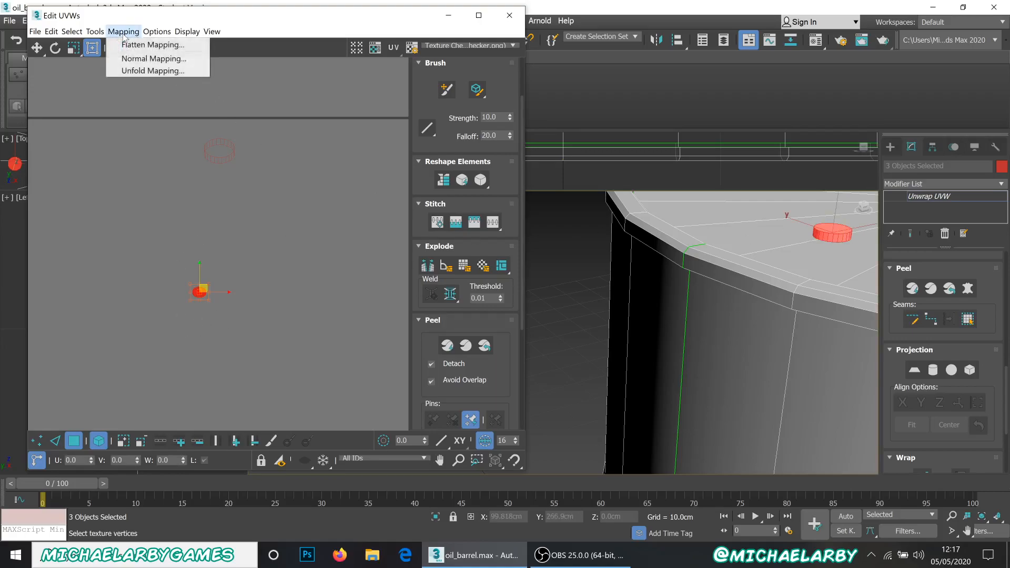
pyautogui.click(138, 44)
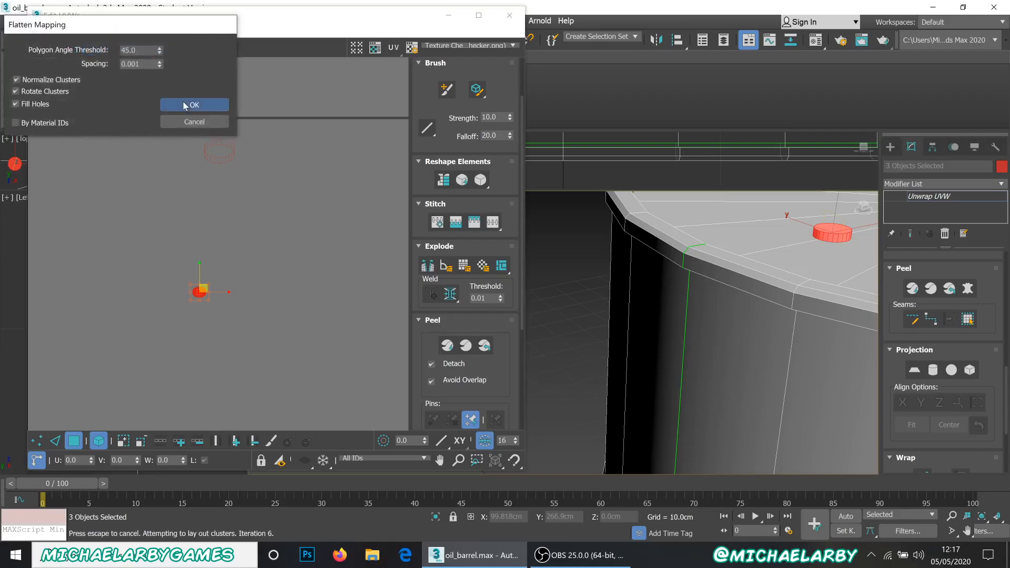
pyautogui.click(182, 100)
# Move the cap's flattened UV clusters out of the texture tile to the empty space beneath it, and deselect them.
pyautogui.scroll(-5, 197, 121)
pyautogui.scroll(5, 211, 141)
pyautogui.scroll(-3, 229, 166)
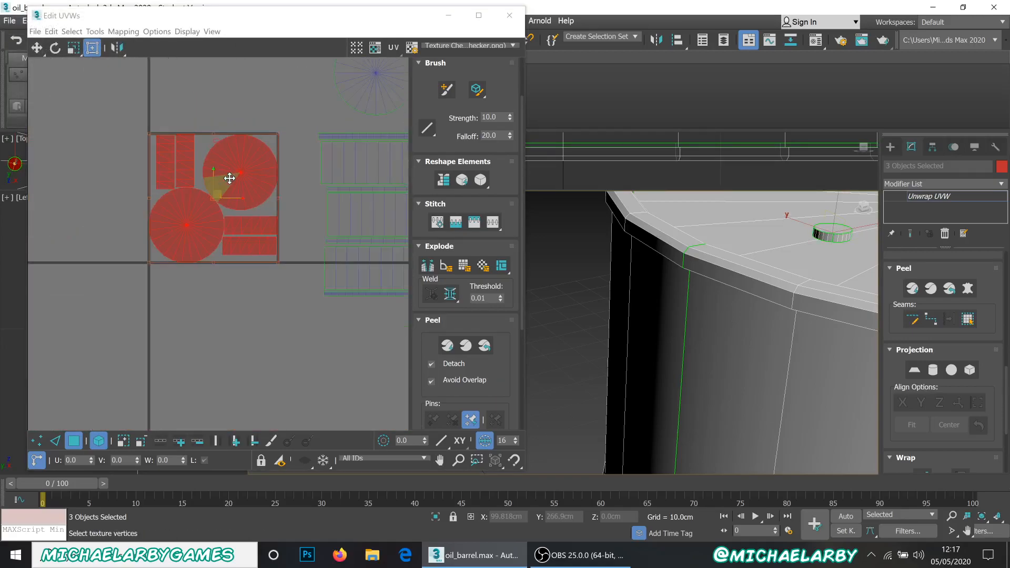
pyautogui.moveTo(246, 190); pyautogui.dragTo(224, 333)
pyautogui.click(266, 371)
# Select the cap's top disc in the UV layout and move it to the far side of the other disc, clear of the side pieces.
pyautogui.scroll(3, 220, 387)
pyautogui.scroll(-5, 146, 273)
pyautogui.scroll(2, 144, 308)
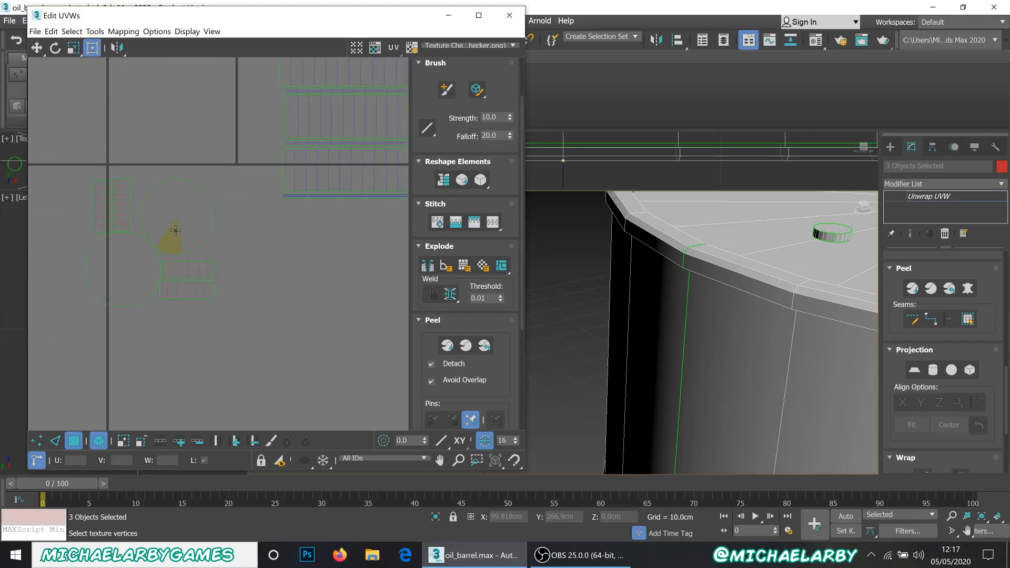
pyautogui.click(186, 217)
pyautogui.moveTo(270, 241); pyautogui.dragTo(311, 245, button='middle')
pyautogui.moveTo(235, 240); pyautogui.dragTo(92, 269)
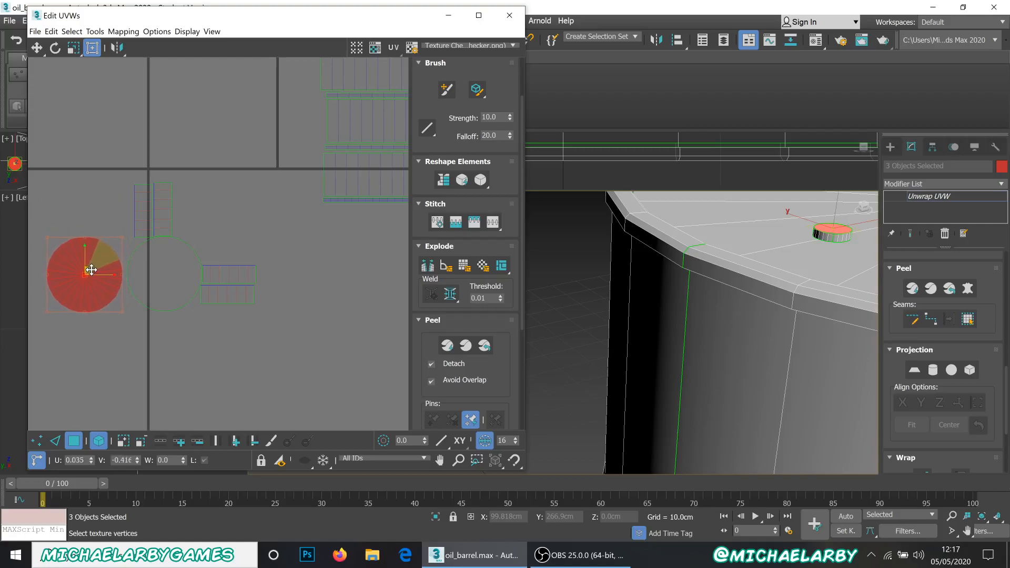
# Select only the upper short edge of the cap's leftmost side piece and stitch the adjoining side piece to it.
pyautogui.scroll(4, 150, 194)
pyautogui.click(141, 177)
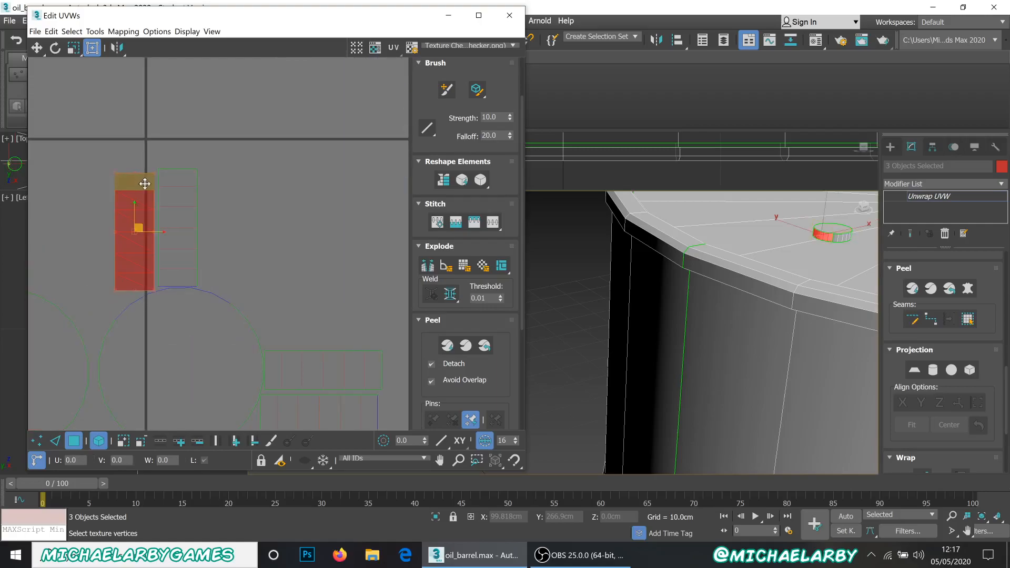
pyautogui.click(54, 443)
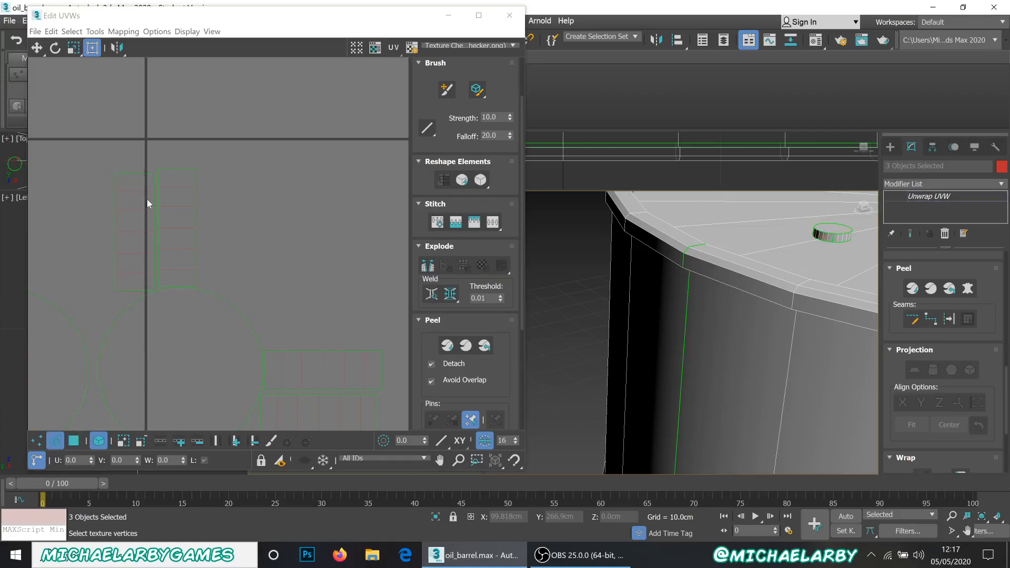
pyautogui.click(137, 177)
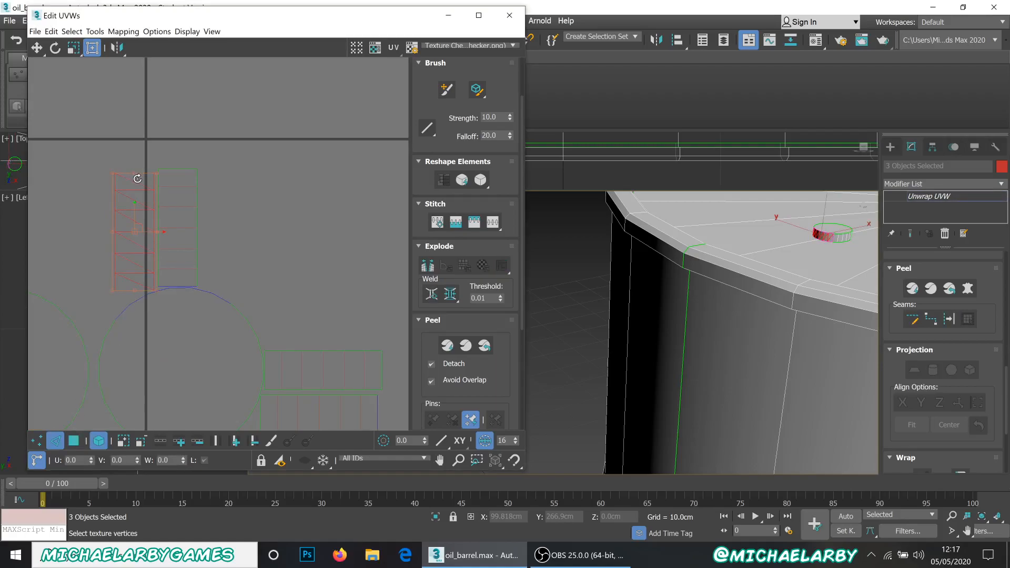
pyautogui.click(98, 443)
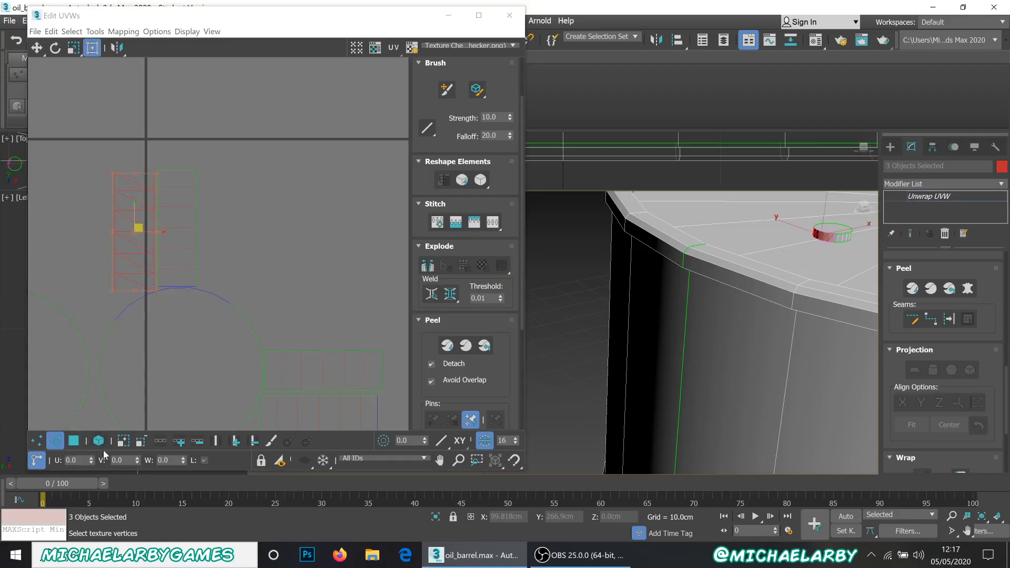
pyautogui.click(93, 207)
pyautogui.click(134, 172)
pyautogui.rightClick(135, 172)
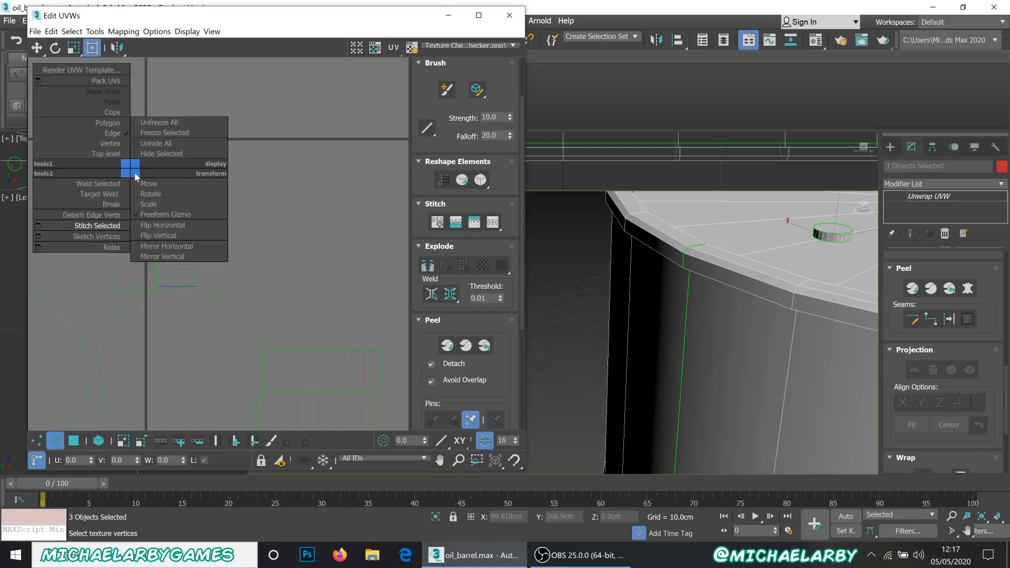
pyautogui.click(101, 224)
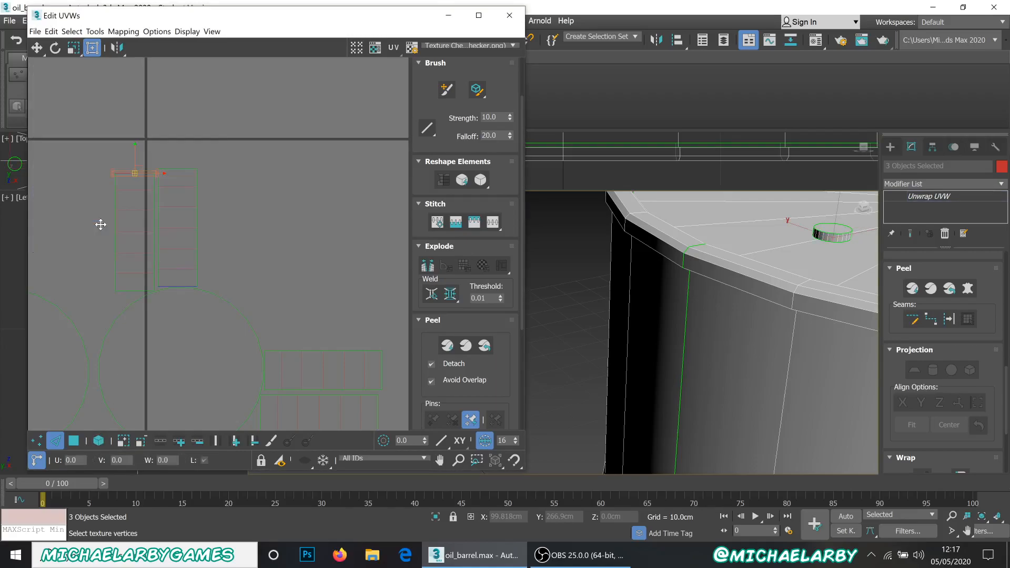
# Select the lower short edge of the same cap side piece and stitch its neighbouring piece there.
pyautogui.click(132, 290)
pyautogui.rightClick(125, 287)
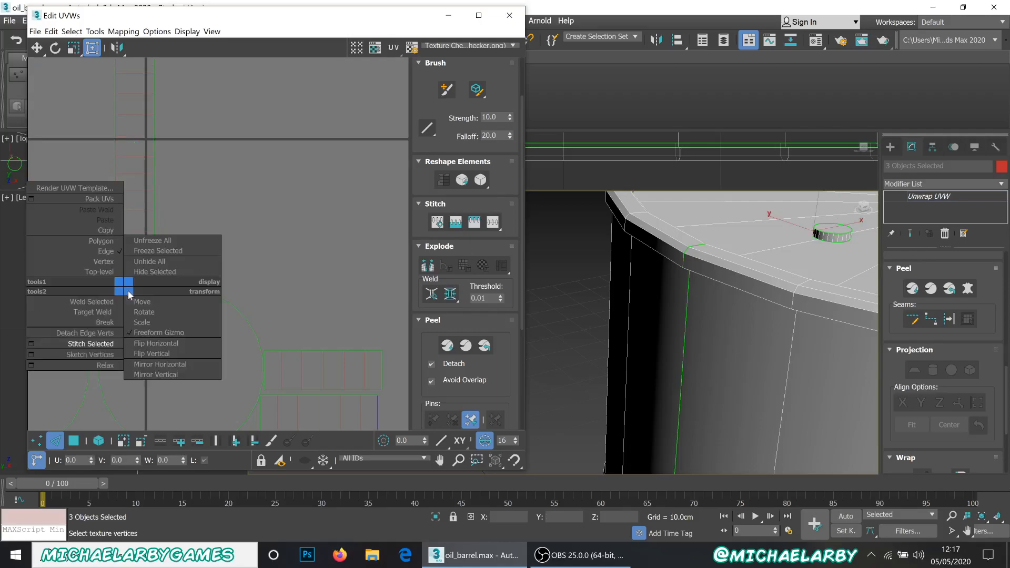
pyautogui.click(100, 345)
pyautogui.scroll(-3, 164, 209)
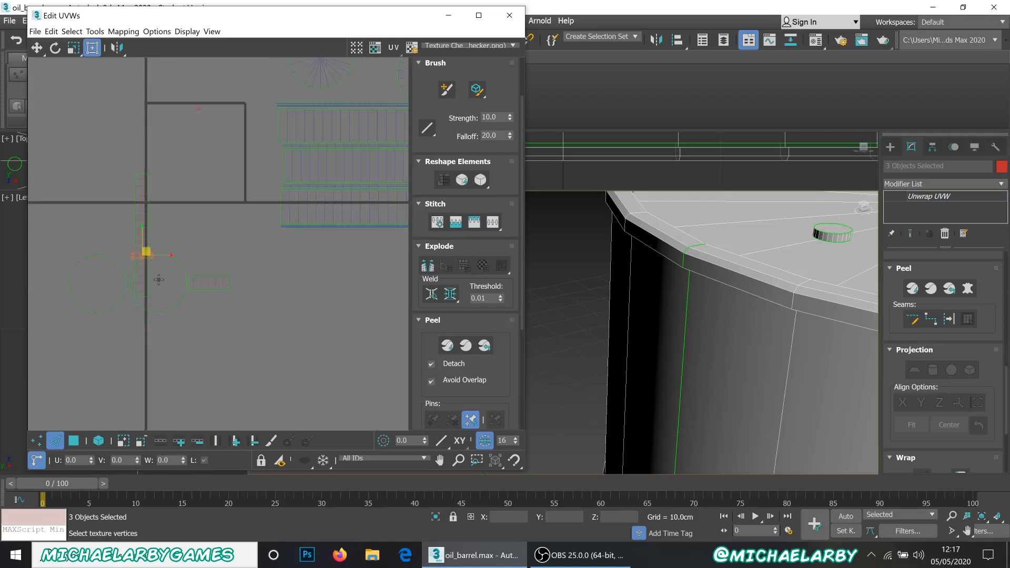
pyautogui.scroll(3, 138, 127)
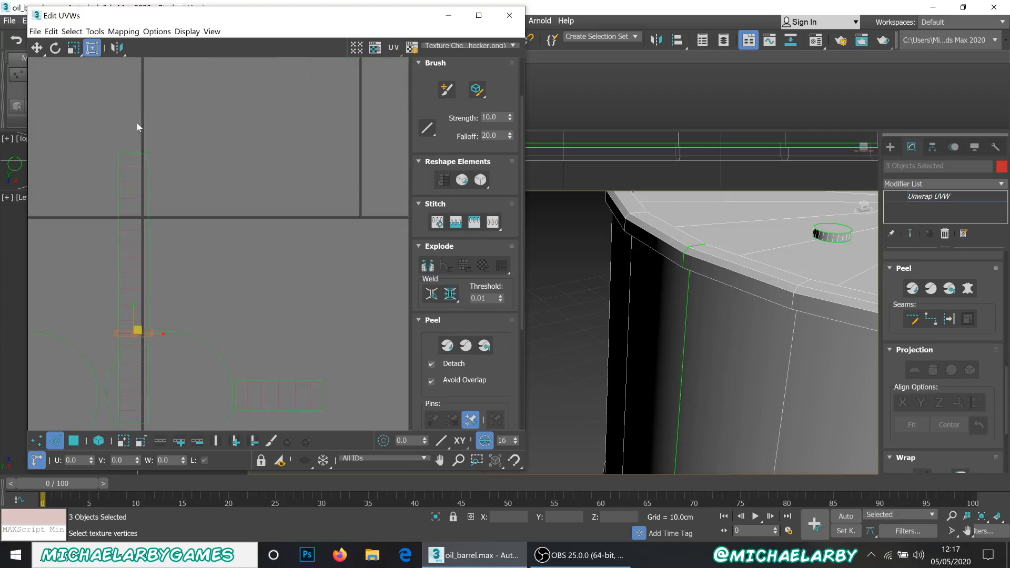
# Select the topmost short edge of the joined cap side strip and stitch the last side piece onto it.
pyautogui.click(131, 153)
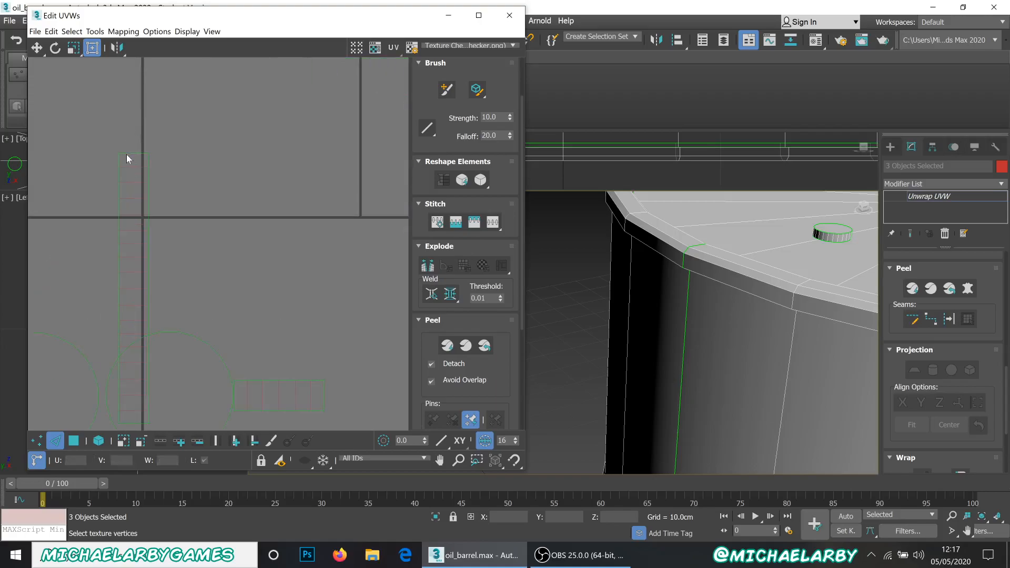
pyautogui.click(129, 152)
pyautogui.rightClick(127, 151)
pyautogui.click(100, 197)
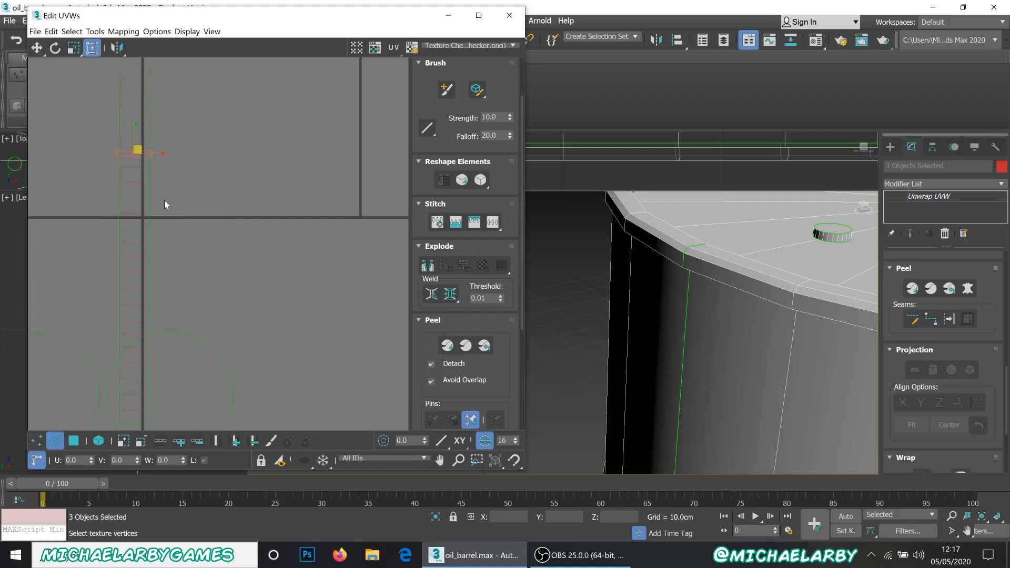
pyautogui.scroll(-2, 183, 203)
pyautogui.scroll(2, 175, 203)
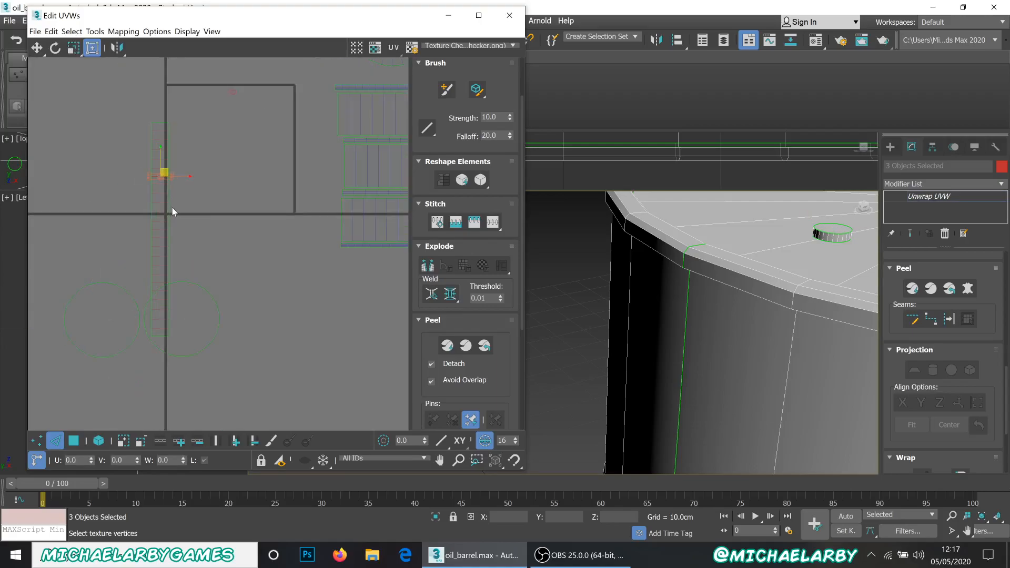
pyautogui.scroll(2, 462, 260)
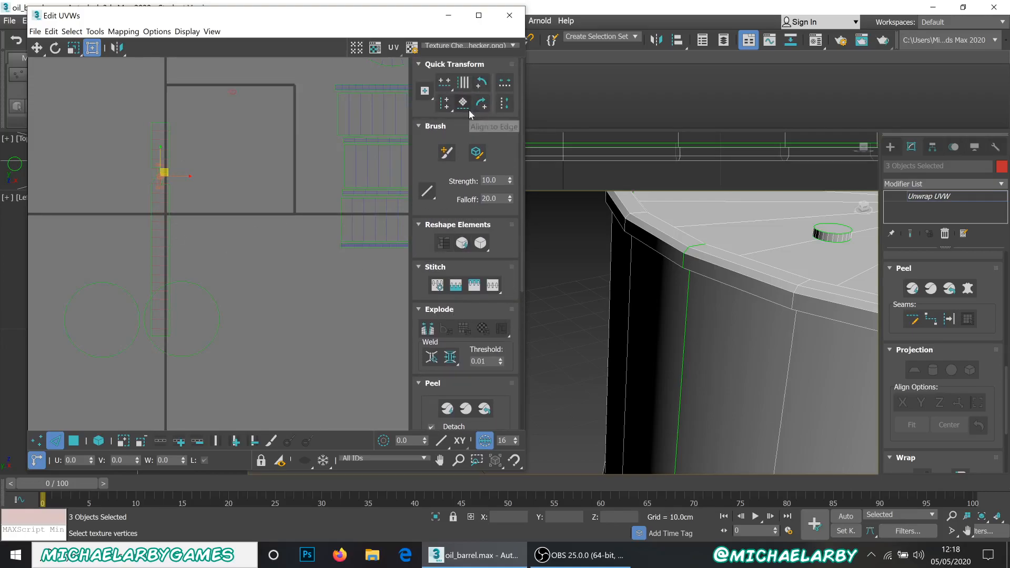
# Rotate the first cap's joined side strip 90° to lie horizontally and move it below its two discs.
pyautogui.click(483, 109)
pyautogui.click(100, 441)
pyautogui.click(77, 437)
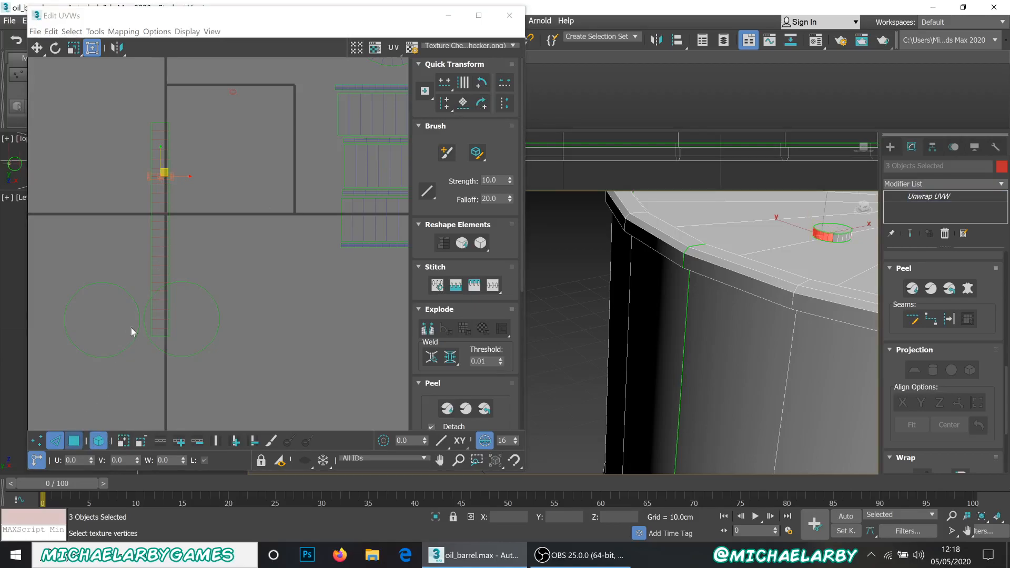
pyautogui.click(160, 263)
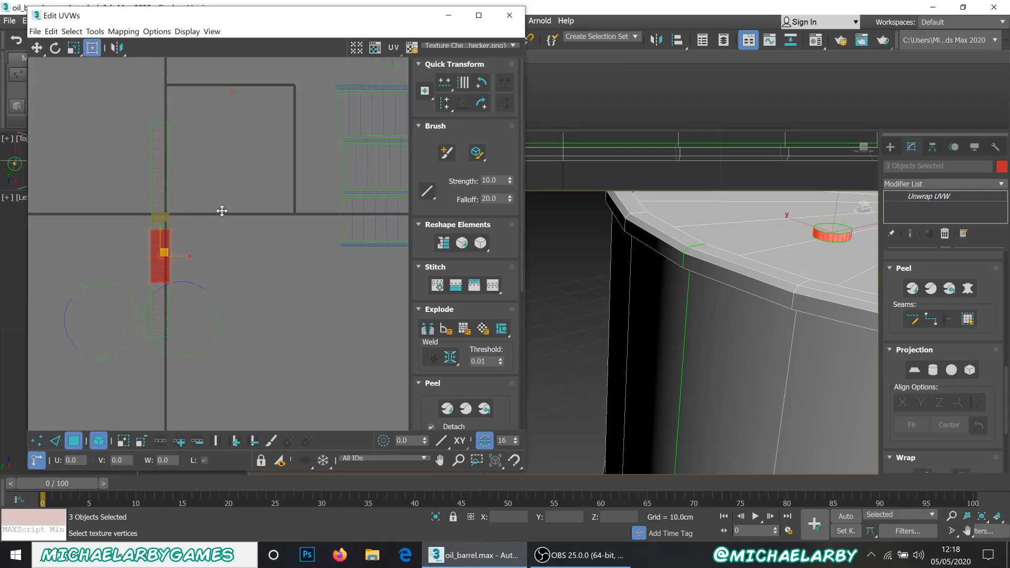
pyautogui.click(481, 82)
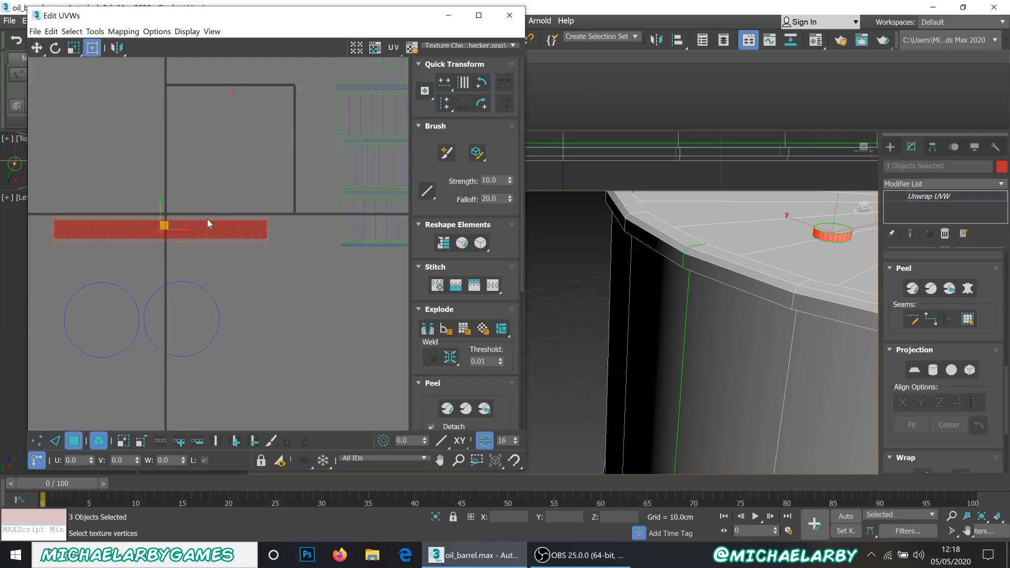
pyautogui.moveTo(202, 230); pyautogui.dragTo(216, 375)
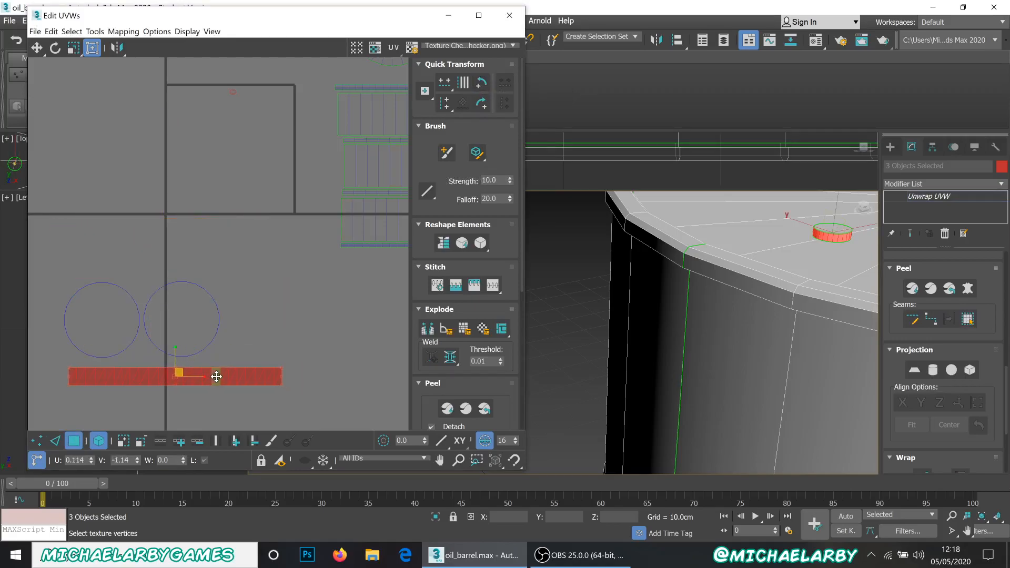
pyautogui.click(249, 315)
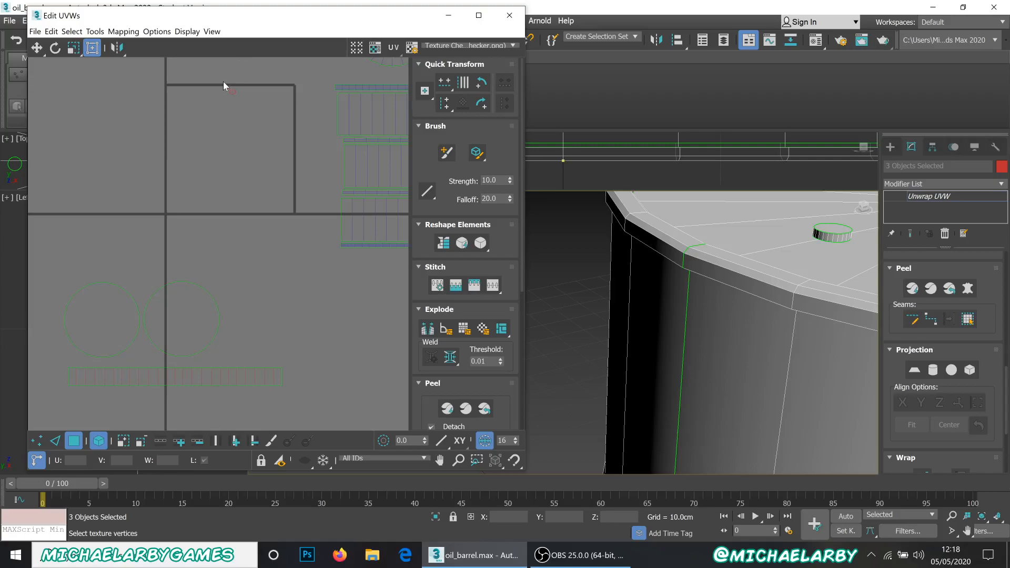
# Select the second cap's tiny UV element near the upper edge of the UV square and apply Flatten Mapping to it.
pyautogui.moveTo(223, 81); pyautogui.dragTo(254, 103)
pyautogui.click(123, 31)
pyautogui.click(132, 45)
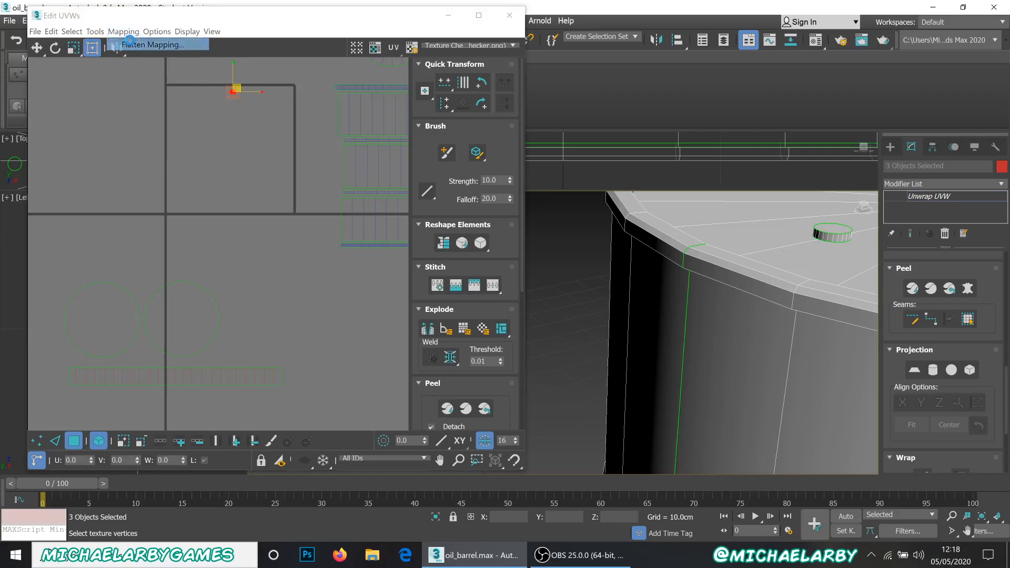
pyautogui.click(179, 105)
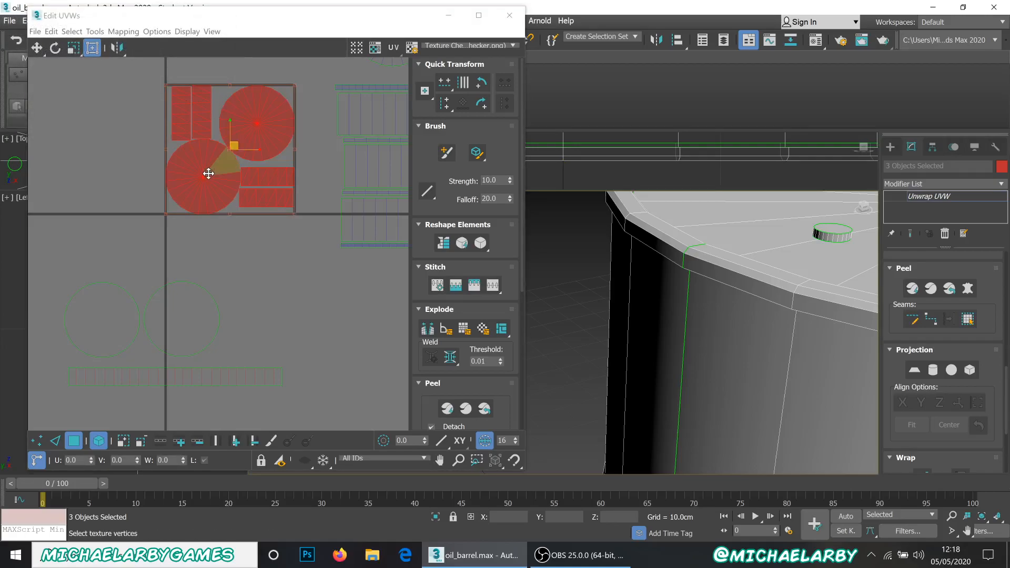
# Move the second cap's flattened pieces out of the UV square into the empty space below the barrel strips.
pyautogui.scroll(-5, 188, 149)
pyautogui.scroll(3, 209, 181)
pyautogui.moveTo(186, 92); pyautogui.dragTo(274, 237)
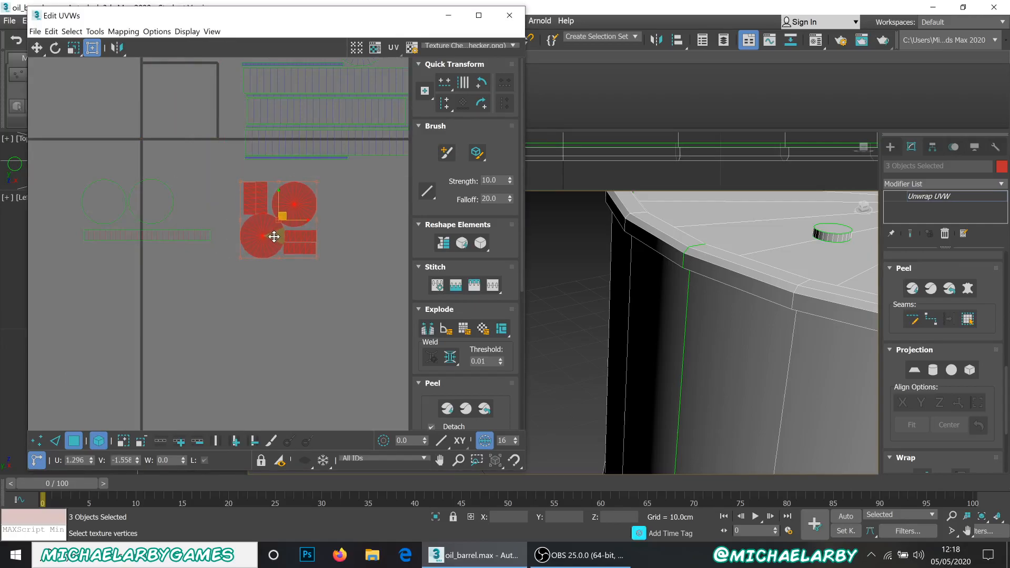
pyautogui.scroll(3, 266, 204)
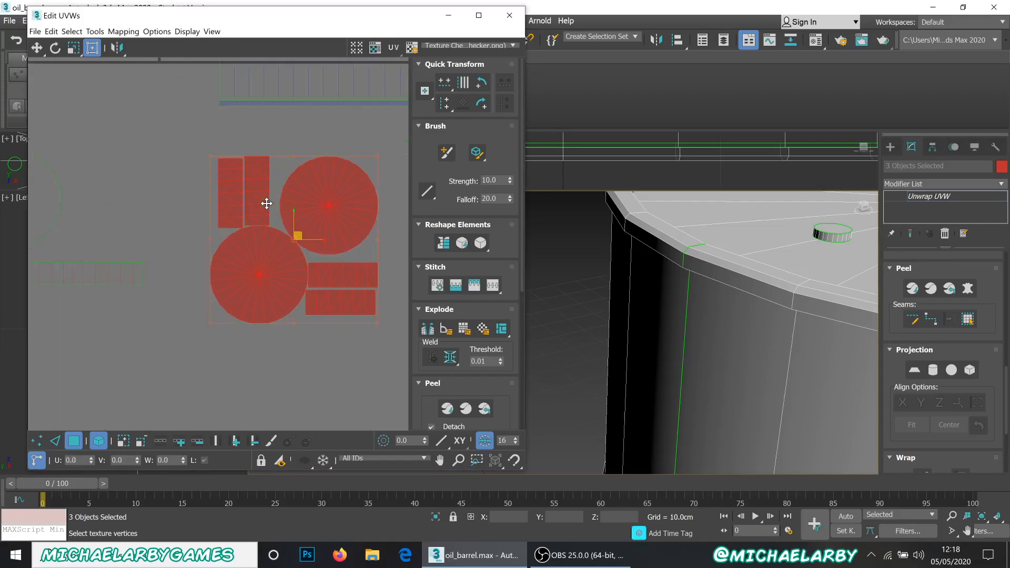
pyautogui.click(388, 252)
# Select the outer short edge of the second cap's upper horizontal side piece and stitch its neighbouring piece there.
pyautogui.click(98, 441)
pyautogui.click(56, 441)
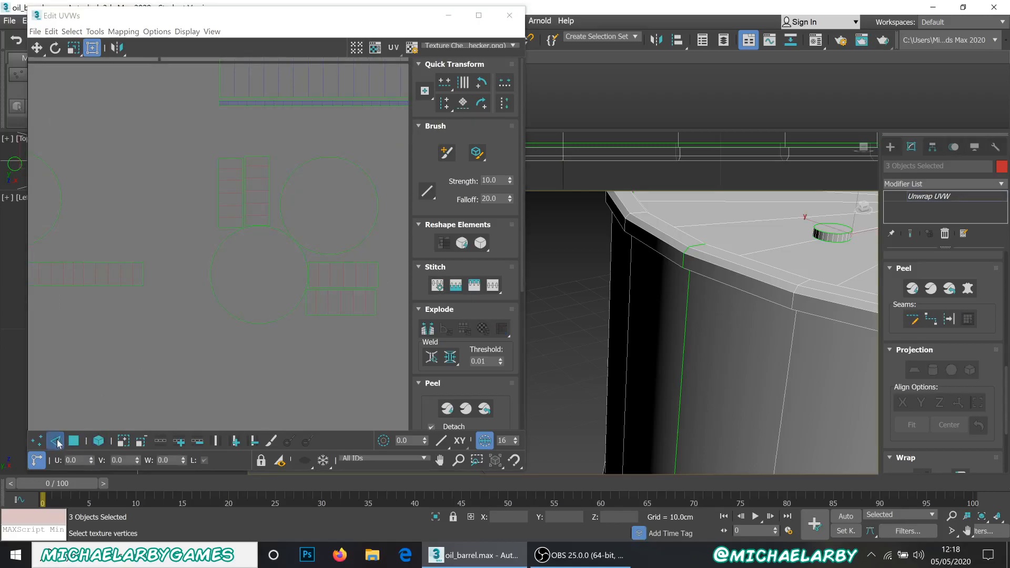
pyautogui.click(377, 273)
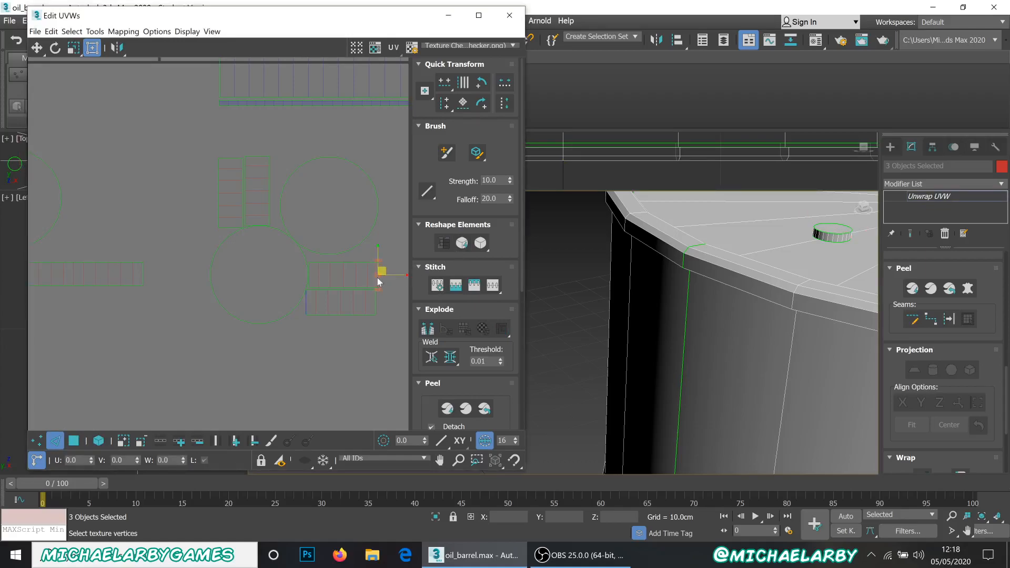
pyautogui.rightClick(376, 276)
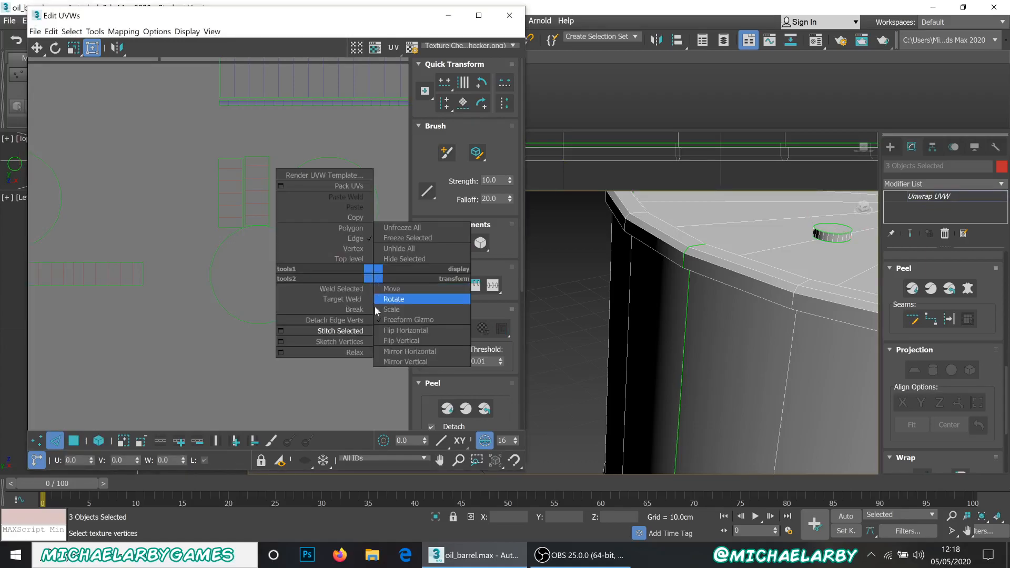
pyautogui.click(352, 327)
pyautogui.scroll(-5, 255, 267)
pyautogui.scroll(4, 271, 262)
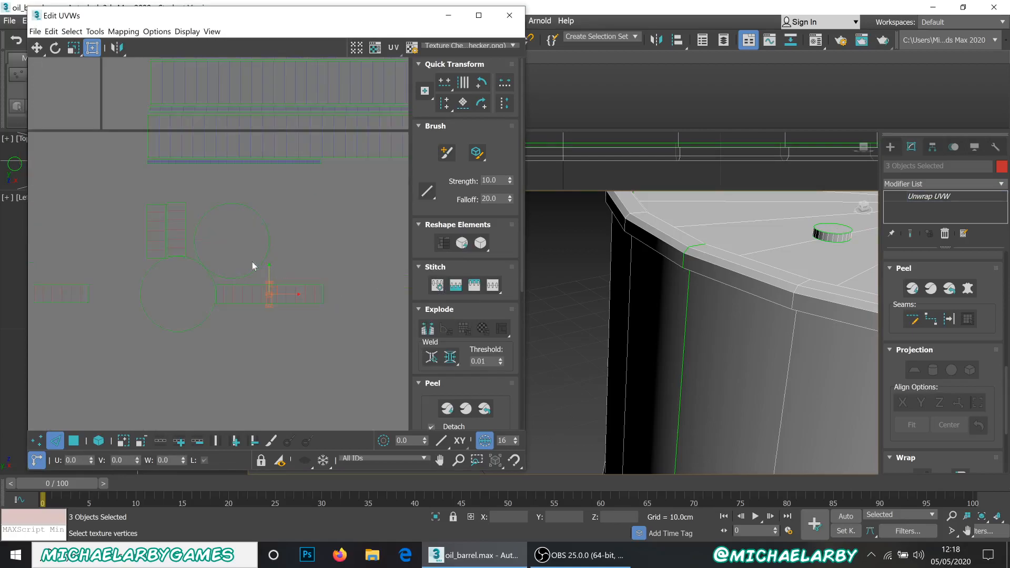
# Stitch the second cap's remaining side pieces at the upper short edges of the two vertical pieces, forming one strip.
pyautogui.click(178, 229)
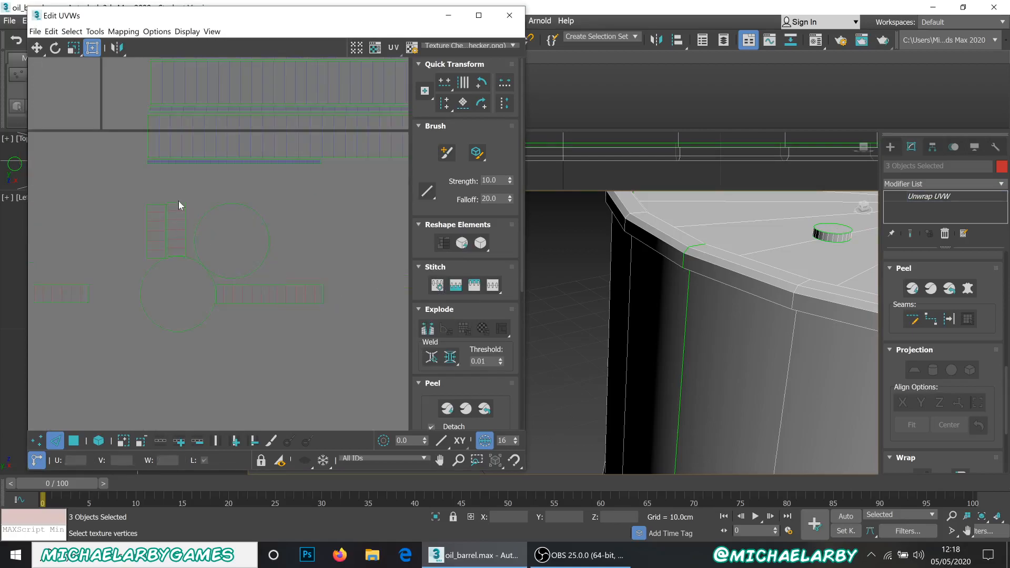
pyautogui.click(178, 203)
pyautogui.rightClick(174, 200)
pyautogui.click(152, 257)
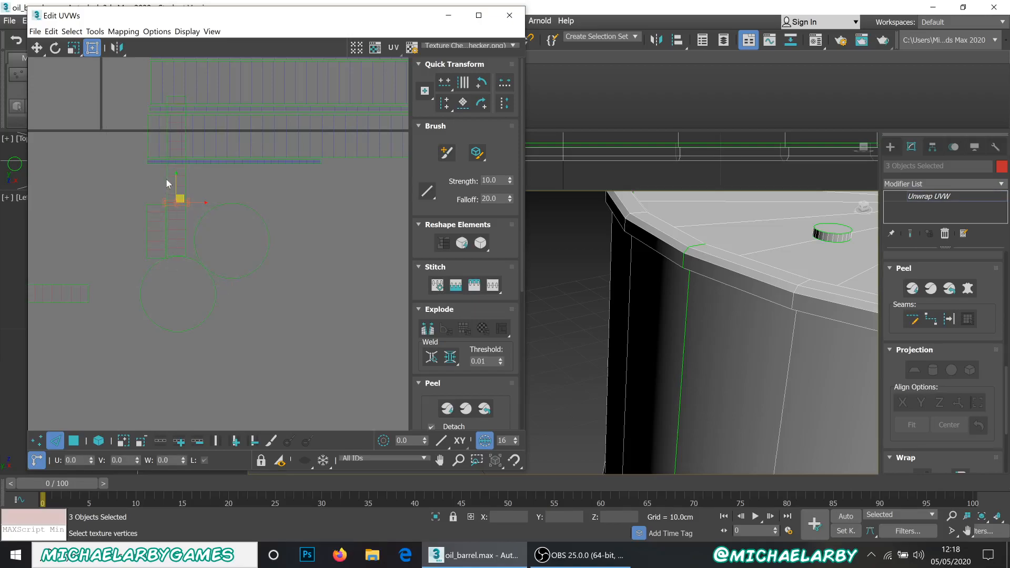
pyautogui.rightClick(150, 202)
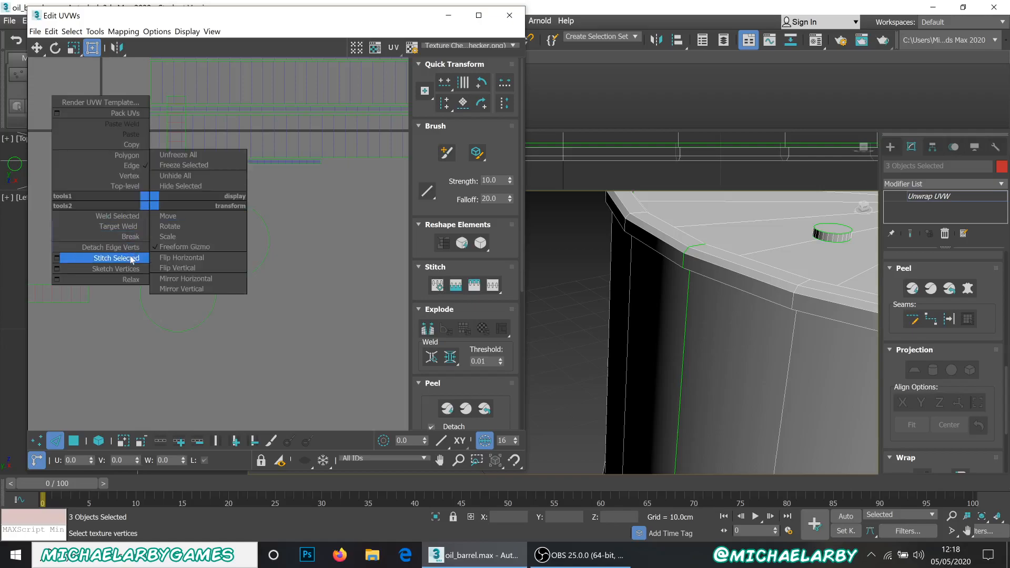
pyautogui.click(132, 258)
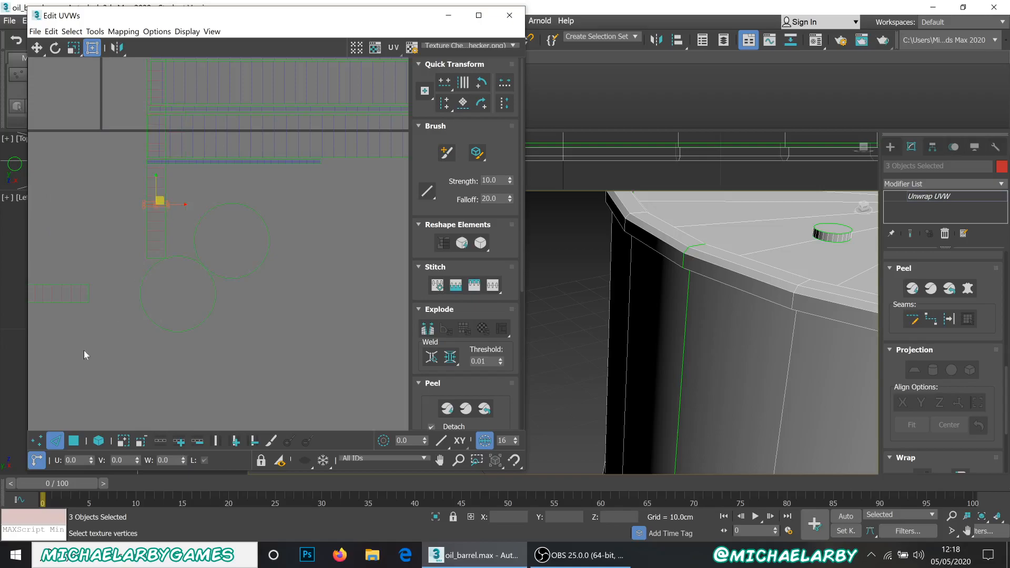
# Rotate the second cap's joined side strip 90° to lie horizontally and place it alongside the first cap's side strip.
pyautogui.click(76, 441)
pyautogui.click(98, 440)
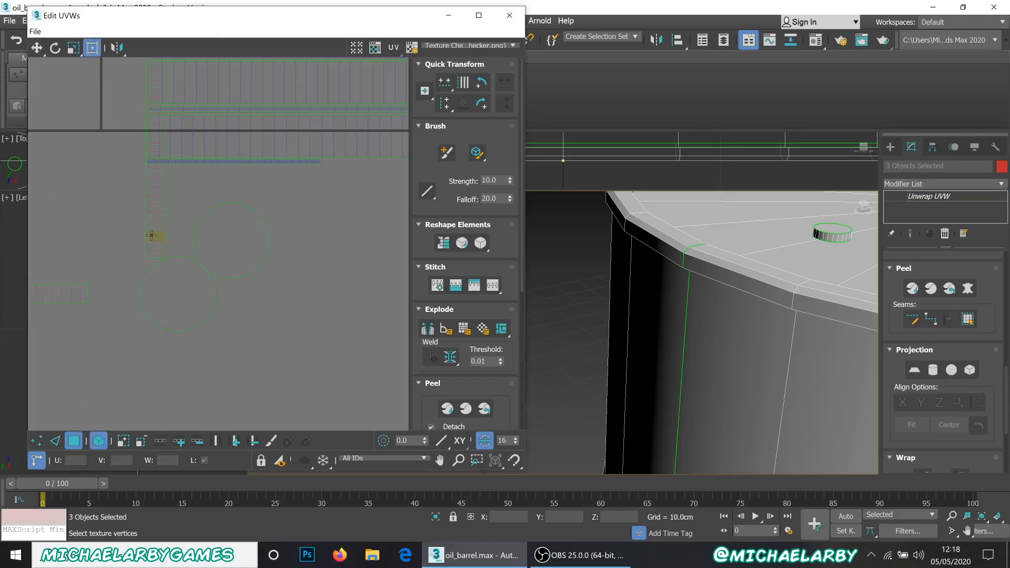
pyautogui.click(151, 235)
pyautogui.click(482, 103)
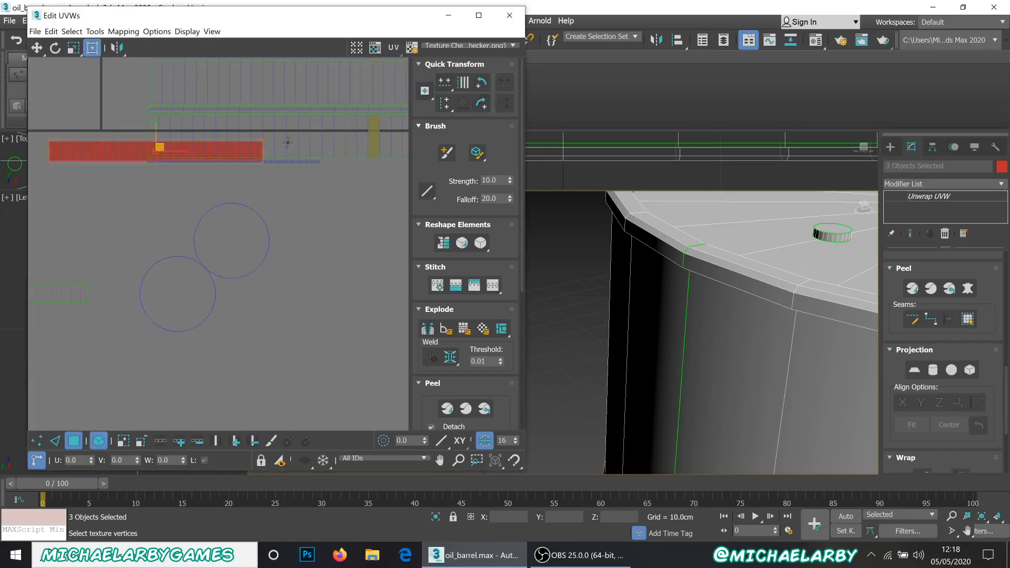
pyautogui.moveTo(158, 158); pyautogui.dragTo(251, 336)
pyautogui.scroll(-3, 261, 230)
pyautogui.scroll(3, 175, 254)
pyautogui.moveTo(338, 277); pyautogui.dragTo(168, 254)
# Move the second cap's two discs into a row beside the first cap's discs.
pyautogui.click(308, 273)
pyautogui.moveTo(375, 233); pyautogui.dragTo(290, 190)
pyautogui.moveTo(387, 196); pyautogui.dragTo(325, 198)
pyautogui.scroll(-5, 239, 301)
pyautogui.scroll(2, 302, 263)
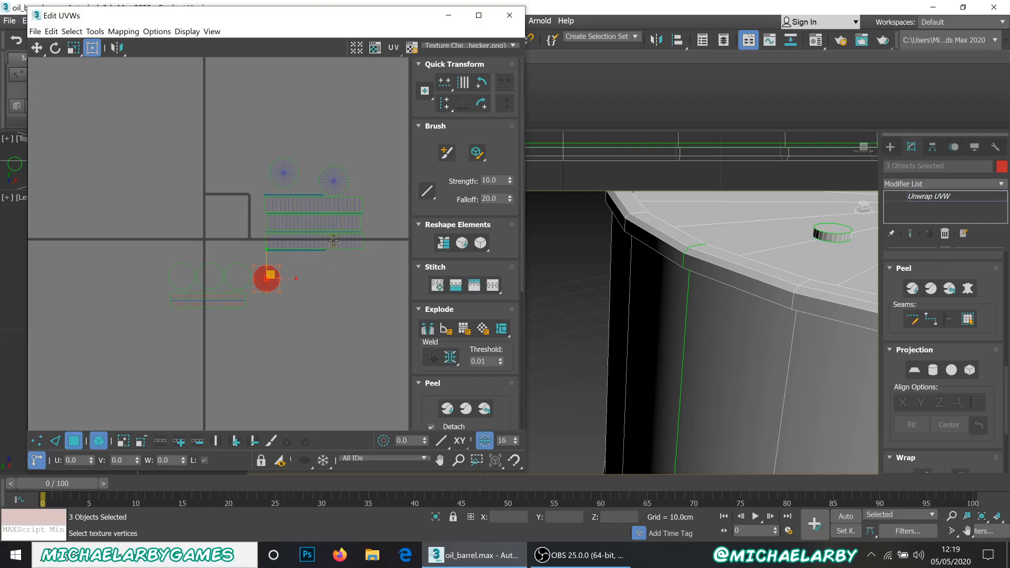
# Select every UV element of the barrel and caps and apply Rescale Elements to match their scale.
pyautogui.scroll(-3, 247, 237)
pyautogui.moveTo(169, 185); pyautogui.dragTo(352, 311)
pyautogui.scroll(-1, 435, 283)
pyautogui.scroll(-6, 436, 283)
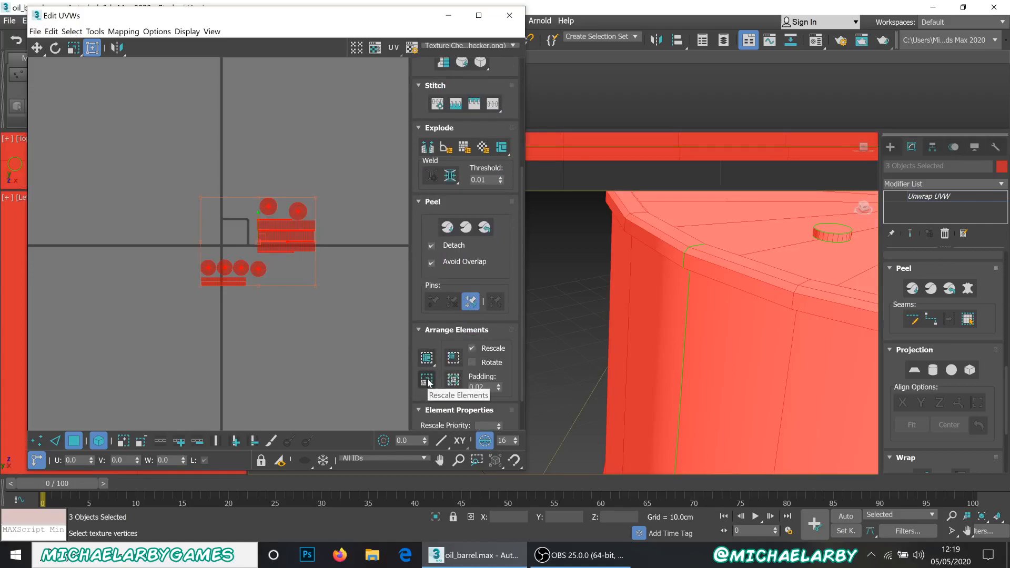
pyautogui.click(428, 381)
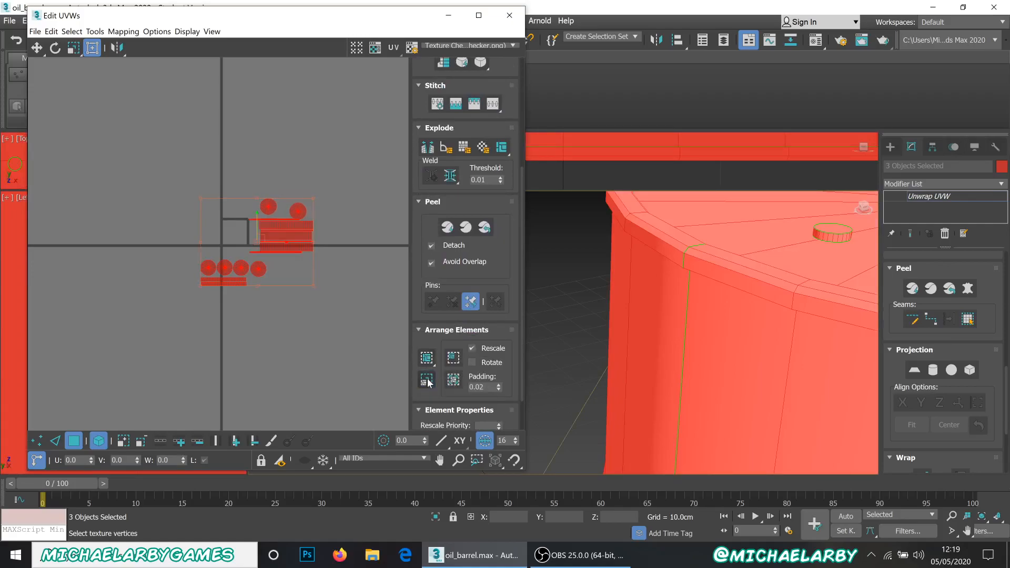
pyautogui.scroll(4, 286, 286)
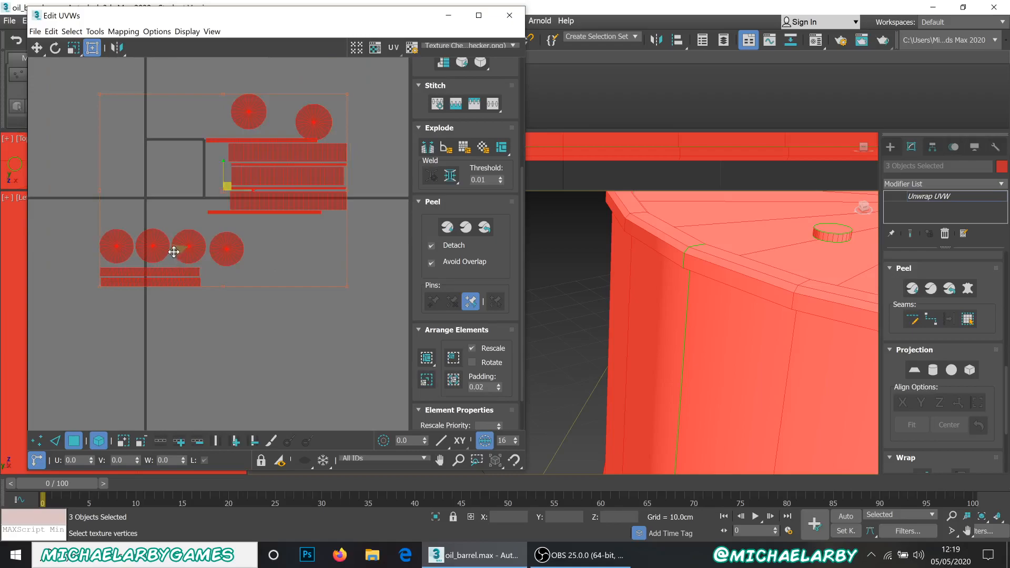
pyautogui.click(183, 322)
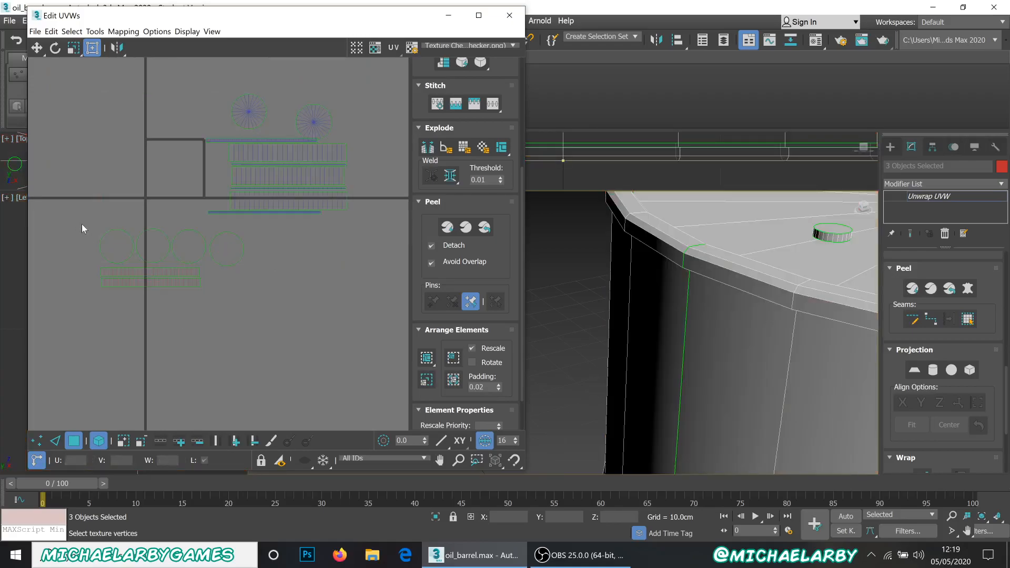
# Scale the four small cap discs down to about half size, and select them together with the two cap side strips.
pyautogui.scroll(4, 255, 98)
pyautogui.scroll(-3, 255, 100)
pyautogui.scroll(1, 334, 125)
pyautogui.scroll(-2, 322, 159)
pyautogui.moveTo(85, 247); pyautogui.dragTo(175, 267)
pyautogui.moveTo(217, 325); pyautogui.dragTo(98, 248)
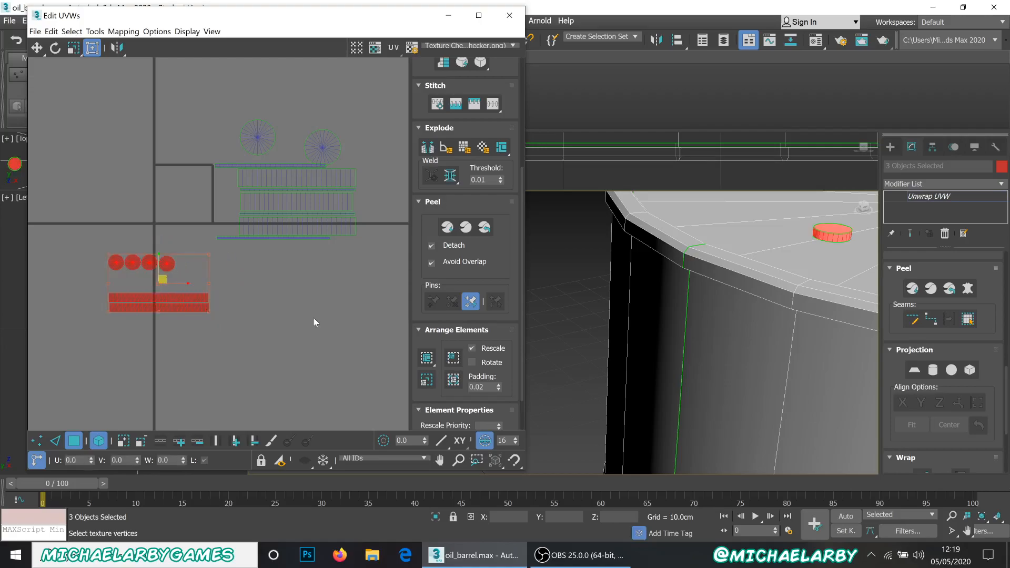
# Try Rescale Elements on only the cap discs and cap side strips, and undo it.
pyautogui.click(426, 379)
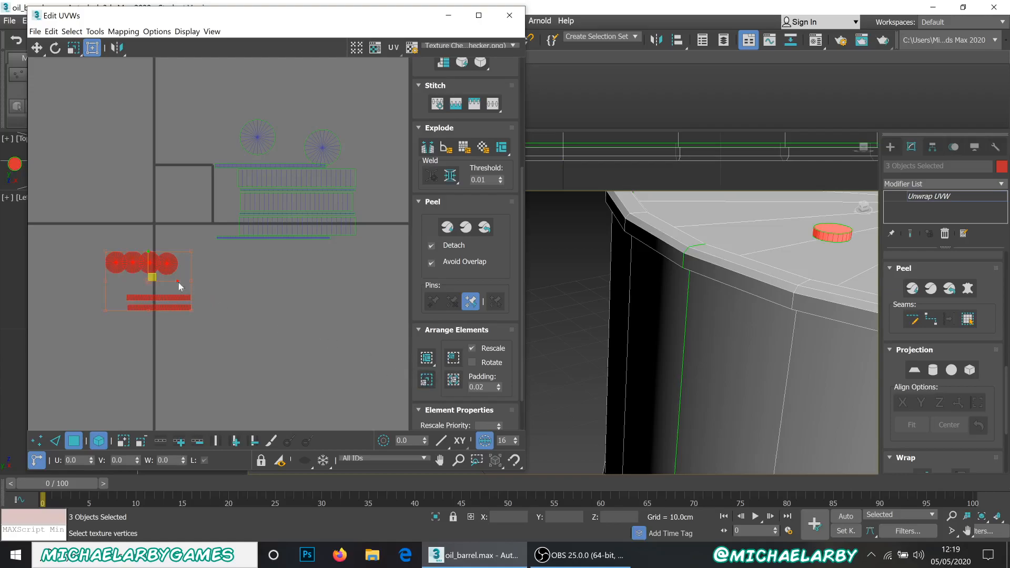
pyautogui.click(205, 281)
pyautogui.scroll(4, 172, 282)
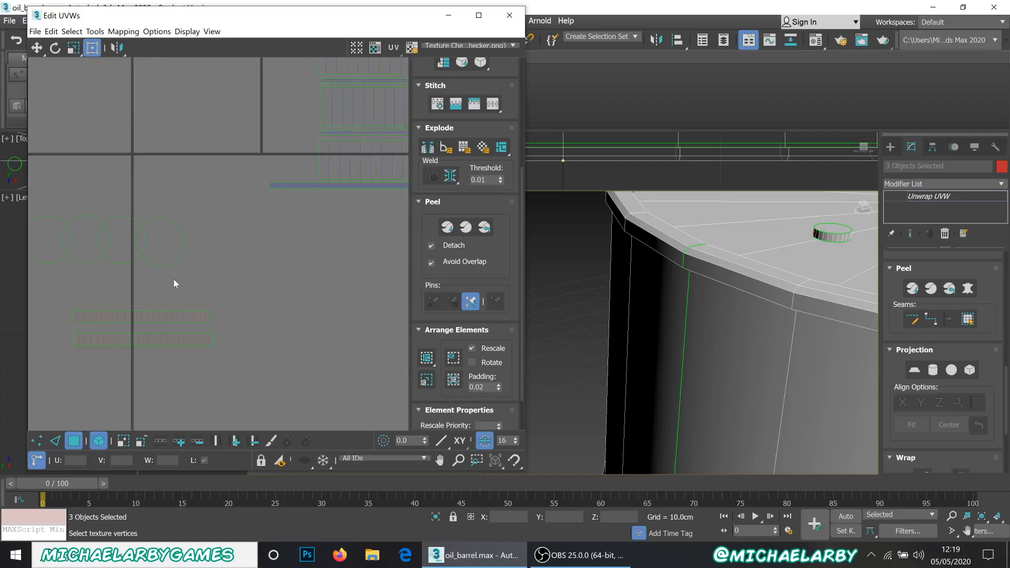
pyautogui.scroll(-3, 185, 270)
pyautogui.click(171, 258)
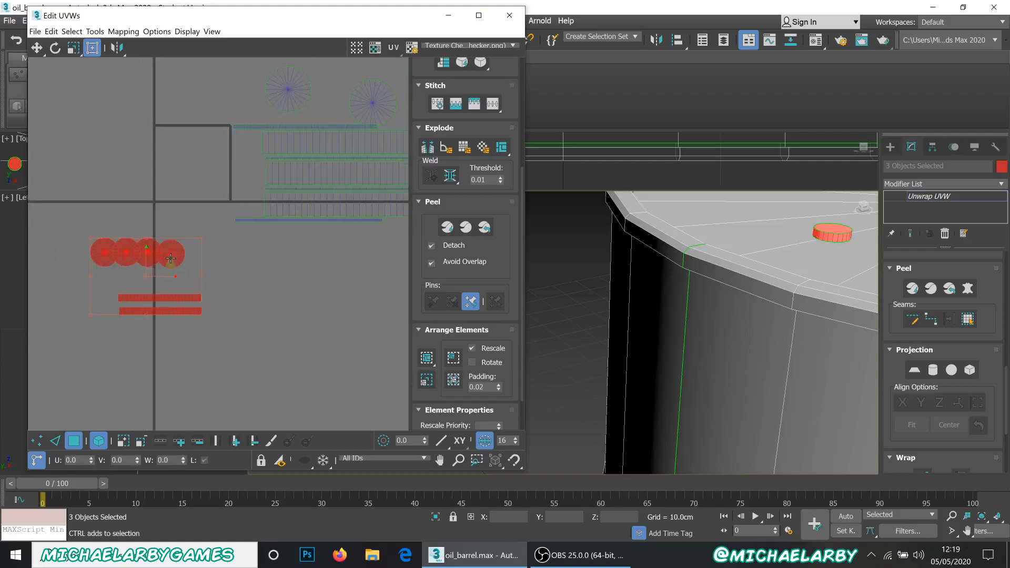
pyautogui.hotkey('ctrl', 'z')
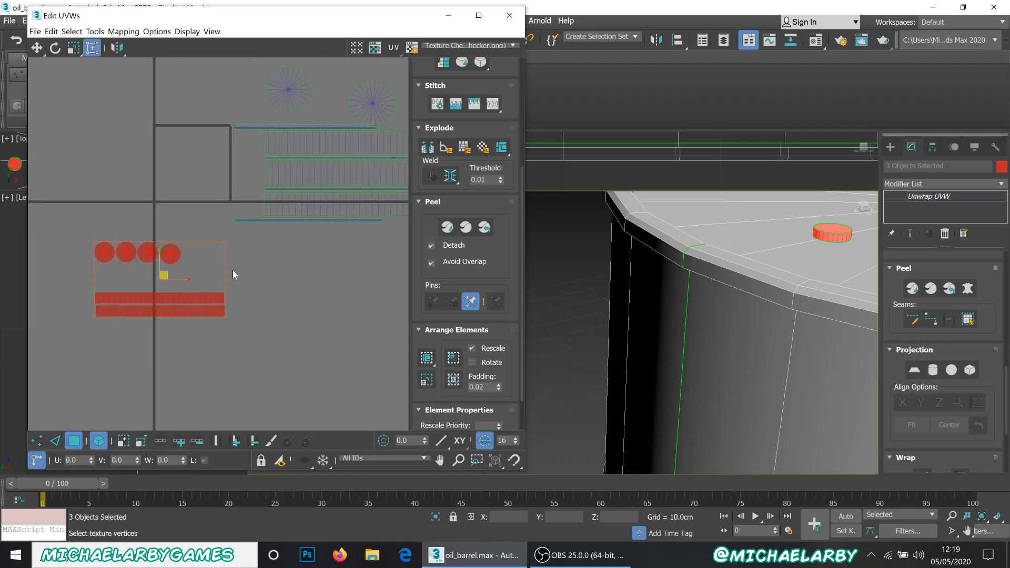
# Line up the thin rim strips with the barrel's side strips and set the two large discs side by side above them.
pyautogui.scroll(-2, 235, 234)
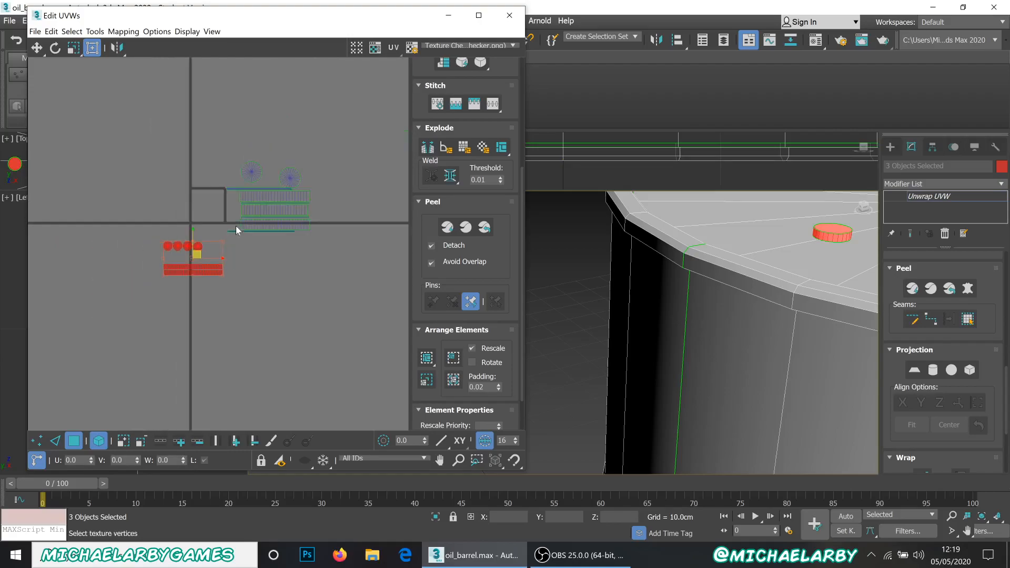
pyautogui.scroll(4, 242, 224)
pyautogui.click(177, 291)
pyautogui.moveTo(176, 291); pyautogui.dragTo(201, 148)
pyautogui.click(208, 134)
pyautogui.moveTo(333, 152); pyautogui.dragTo(280, 141)
pyautogui.scroll(-4, 212, 321)
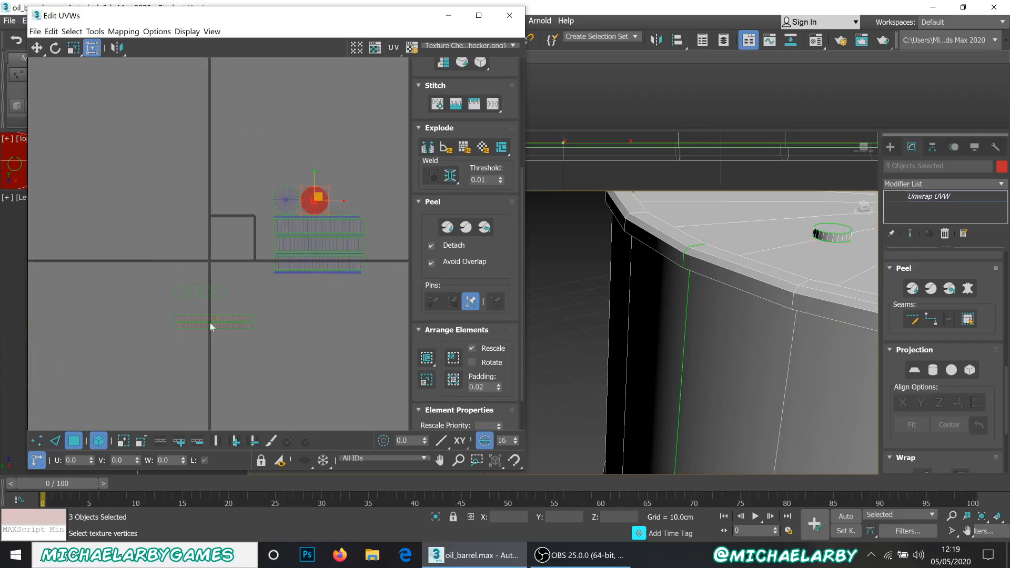
# Examine the barrel's lid, caps, ridges and seams in the perspective view against the UV layout.
pyautogui.scroll(1, 204, 315)
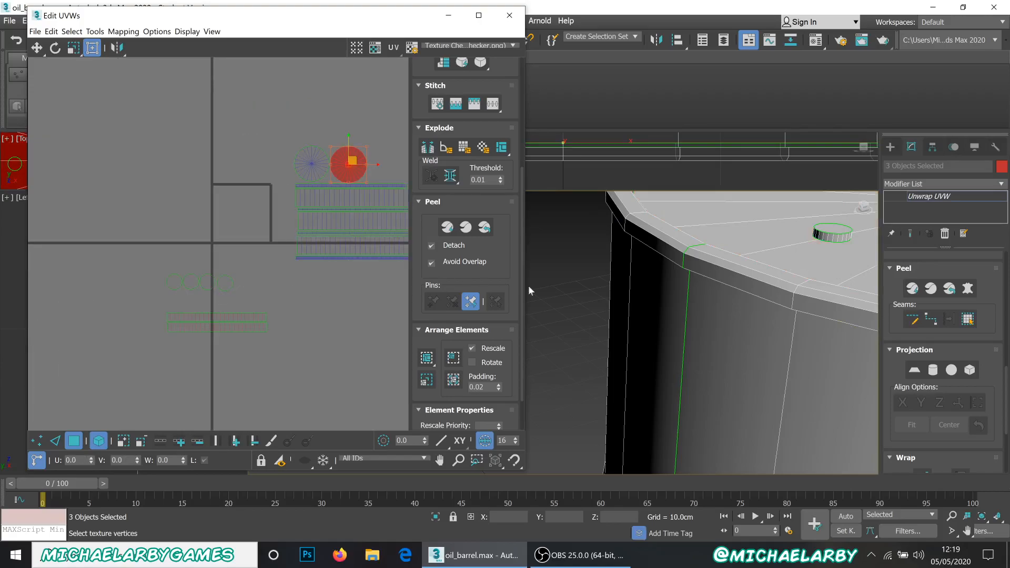
pyautogui.scroll(-8, 642, 284)
pyautogui.scroll(6, 773, 247)
pyautogui.moveTo(736, 236); pyautogui.dragTo(789, 334, button='middle')
pyautogui.scroll(-5, 713, 256)
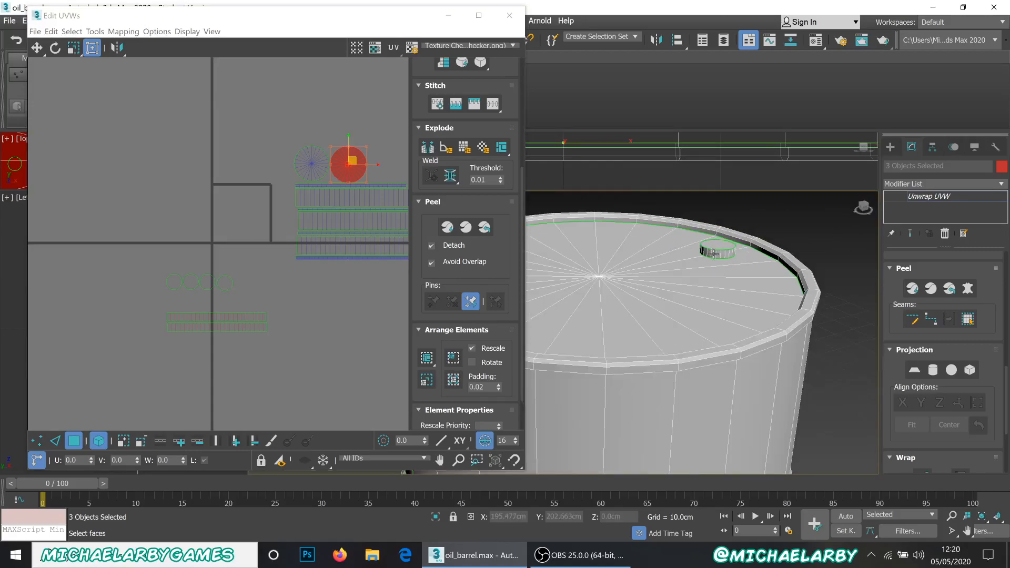
pyautogui.moveTo(698, 282); pyautogui.dragTo(713, 260, button='middle')
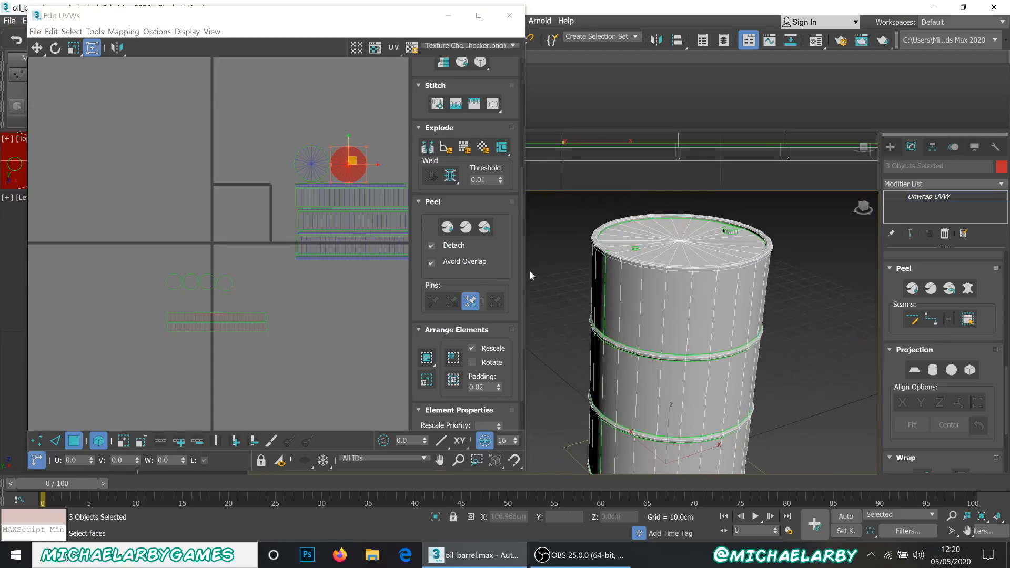
pyautogui.scroll(-3, 57, 257)
pyautogui.scroll(3, 100, 248)
# Try moving the barrel's middle side strip out of the layout and rotating it 90 degrees, and undo both changes.
pyautogui.moveTo(122, 274); pyautogui.dragTo(222, 322)
pyautogui.click(250, 244)
pyautogui.moveTo(235, 137); pyautogui.dragTo(395, 275)
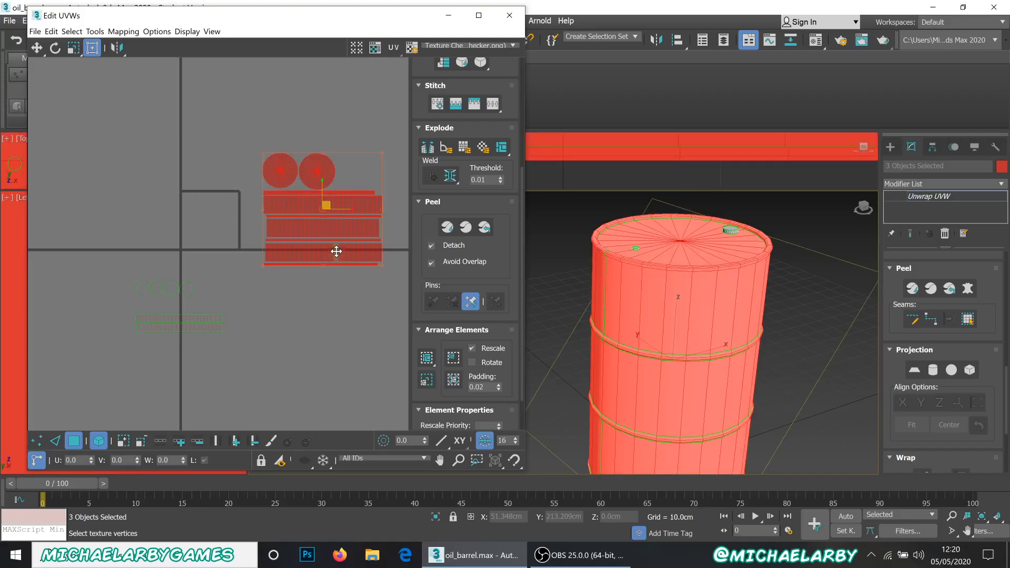
pyautogui.click(323, 225)
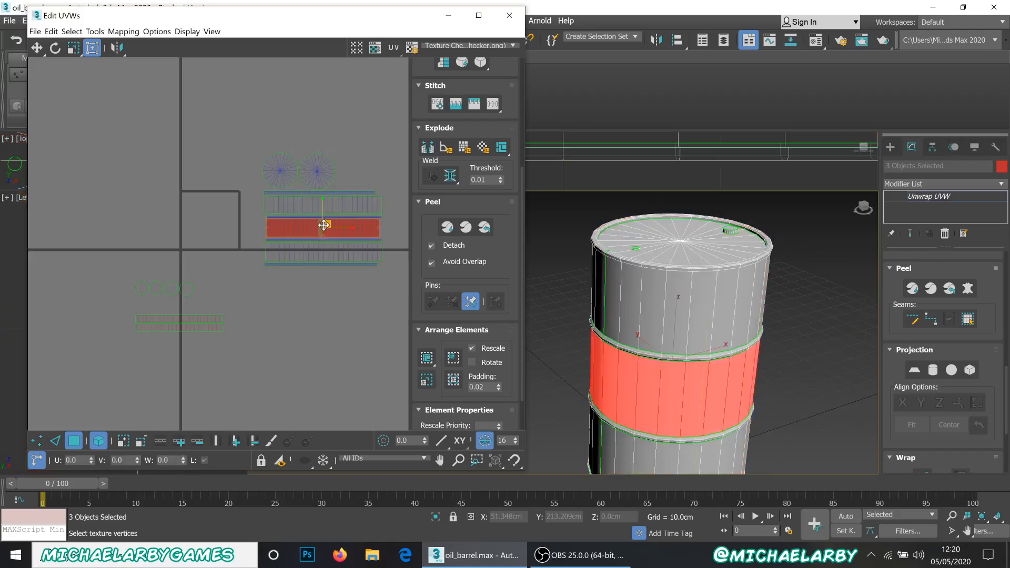
pyautogui.moveTo(324, 221); pyautogui.dragTo(218, 112)
pyautogui.scroll(5, 471, 131)
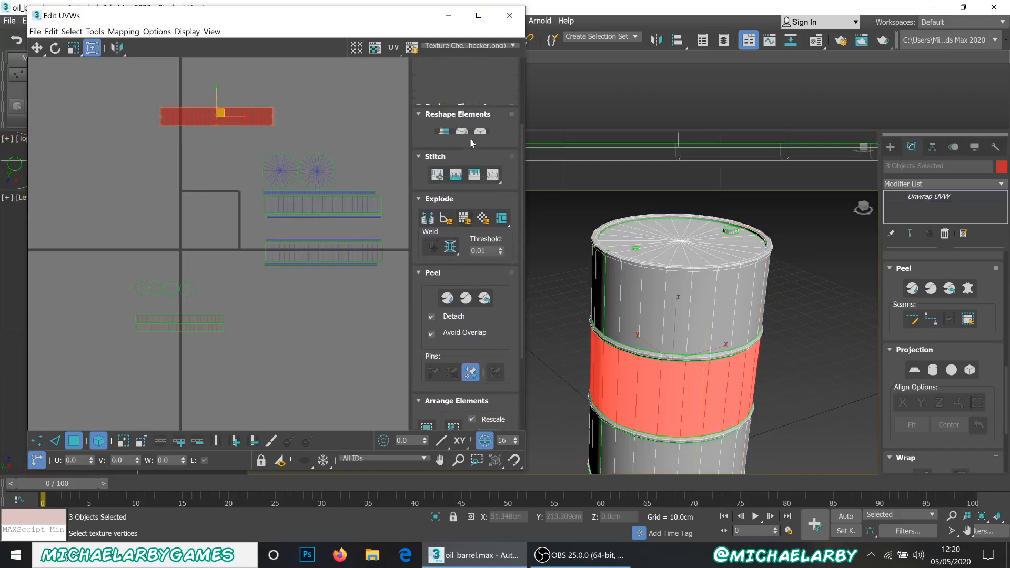
pyautogui.click(481, 82)
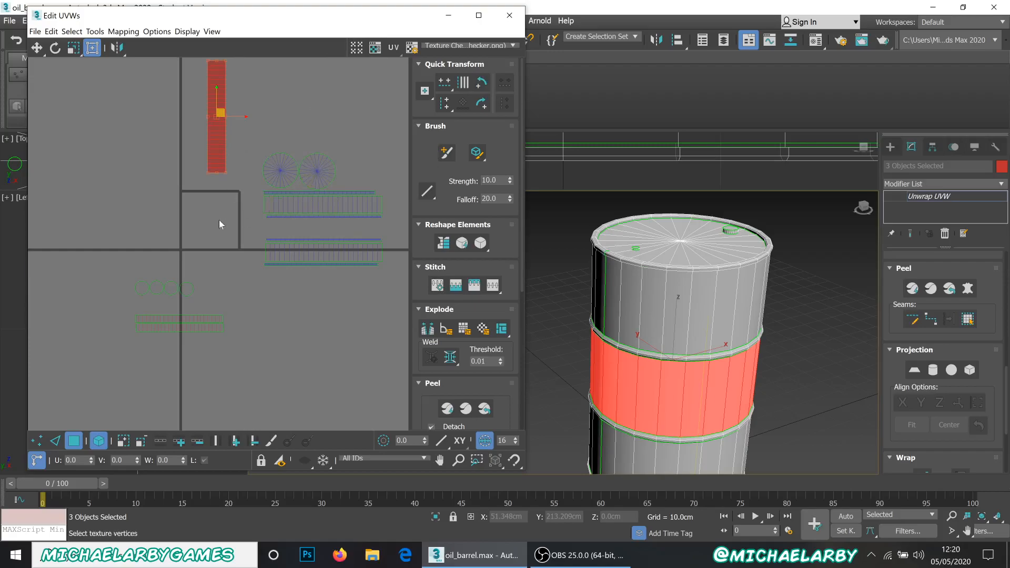
pyautogui.hotkey('ctrl', 'z')
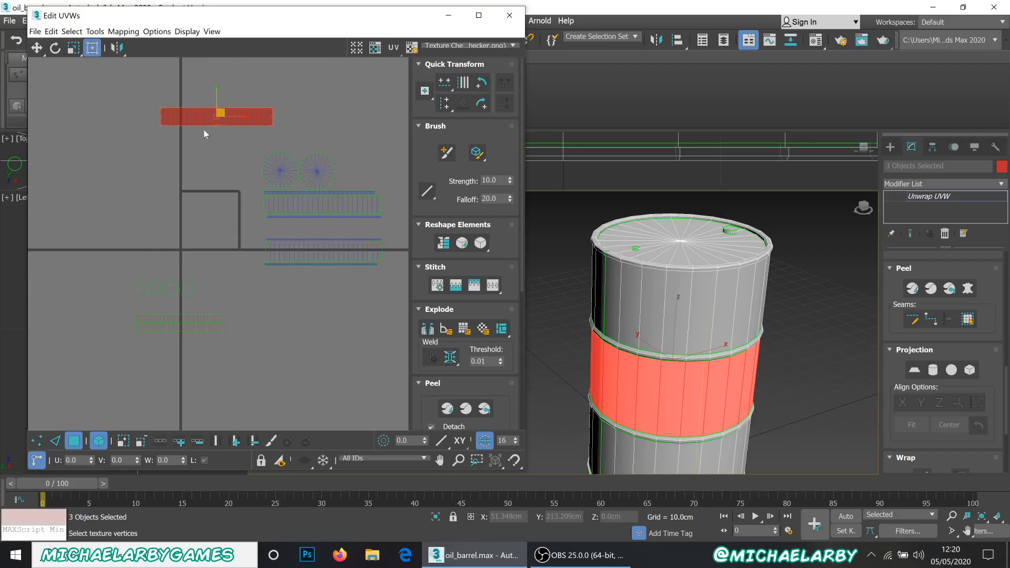
pyautogui.hotkey('ctrl', 'z')
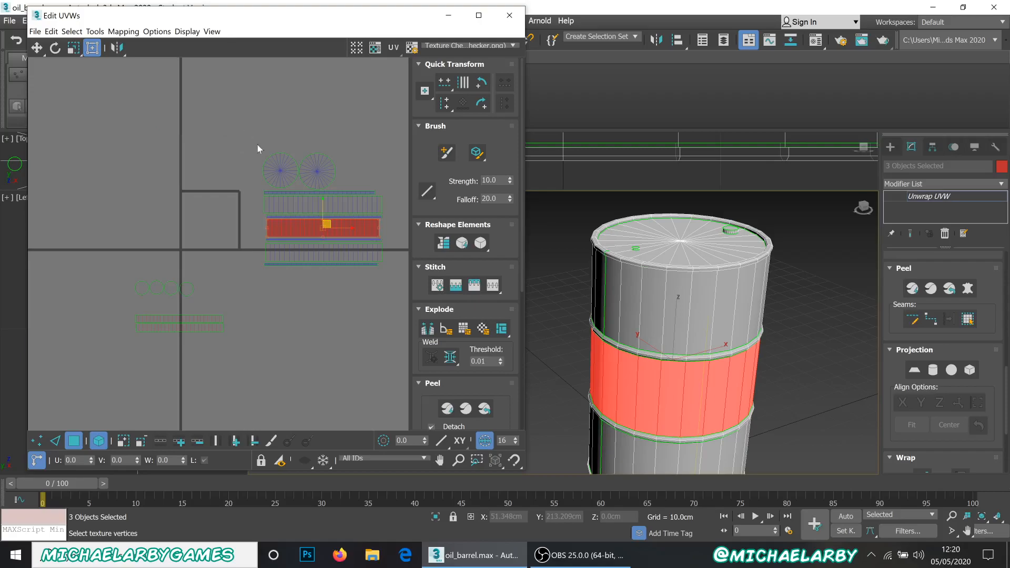
# Select the barrel's two large discs and all its strips without the cap pieces, and pack them into the UV square with Pack: Custom.
pyautogui.hotkey('ctrl', 'a')
pyautogui.scroll(-8, 452, 297)
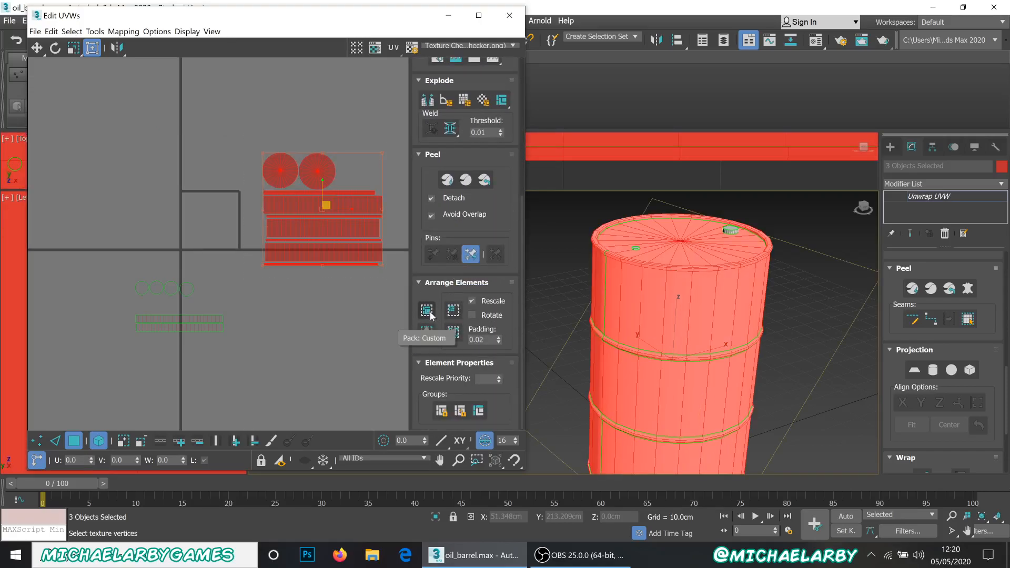
pyautogui.click(431, 311)
pyautogui.scroll(5, 223, 261)
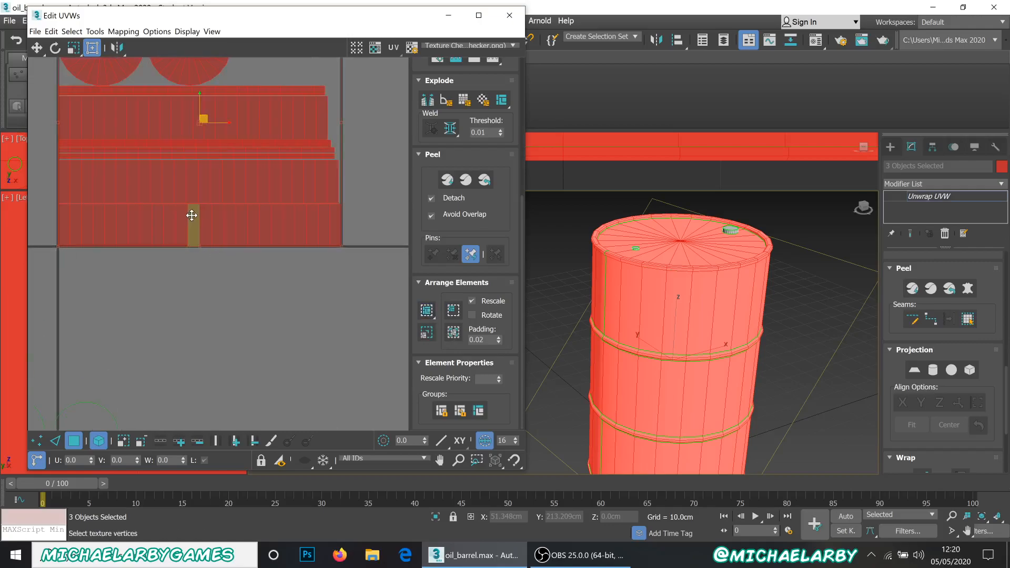
# Examine the packed discs and strips for spacing and fit within the UV square, with nothing left selected.
pyautogui.scroll(-3, 265, 295)
pyautogui.scroll(4, 200, 208)
pyautogui.scroll(-2, 198, 230)
pyautogui.scroll(1, 131, 120)
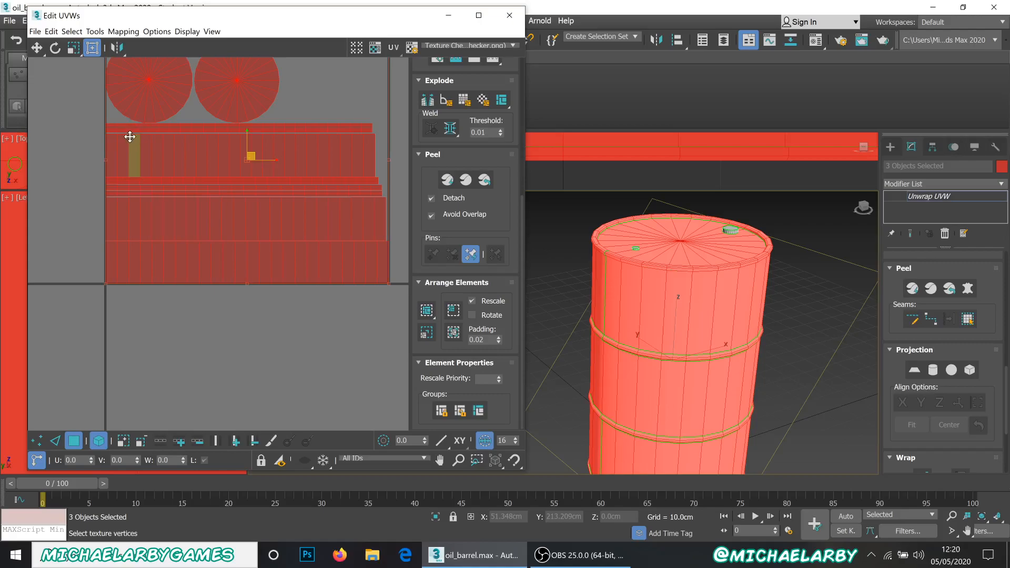
pyautogui.scroll(6, 108, 230)
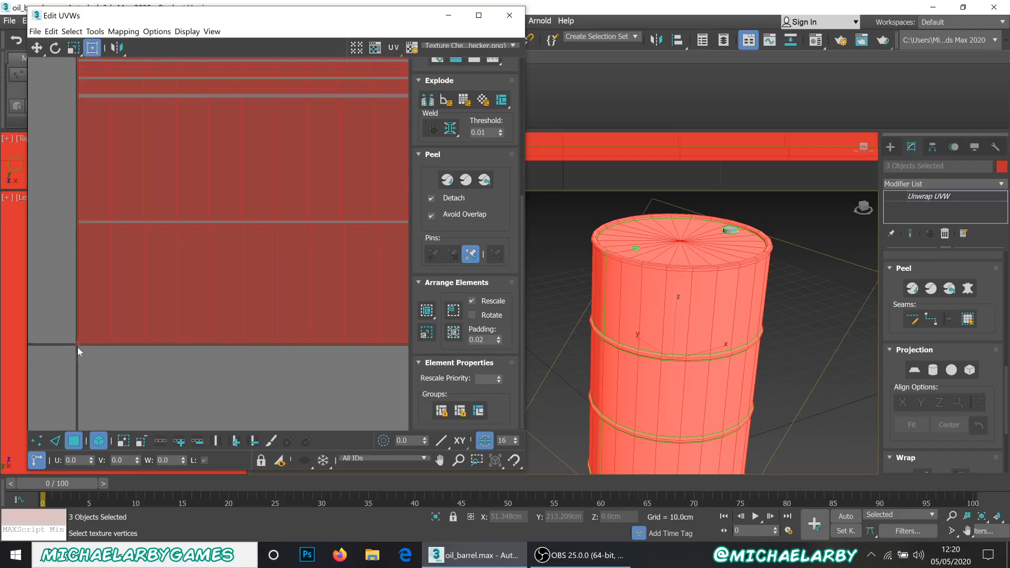
pyautogui.scroll(-5, 77, 346)
pyautogui.scroll(3, 102, 218)
pyautogui.scroll(-3, 108, 230)
pyautogui.scroll(1, 127, 213)
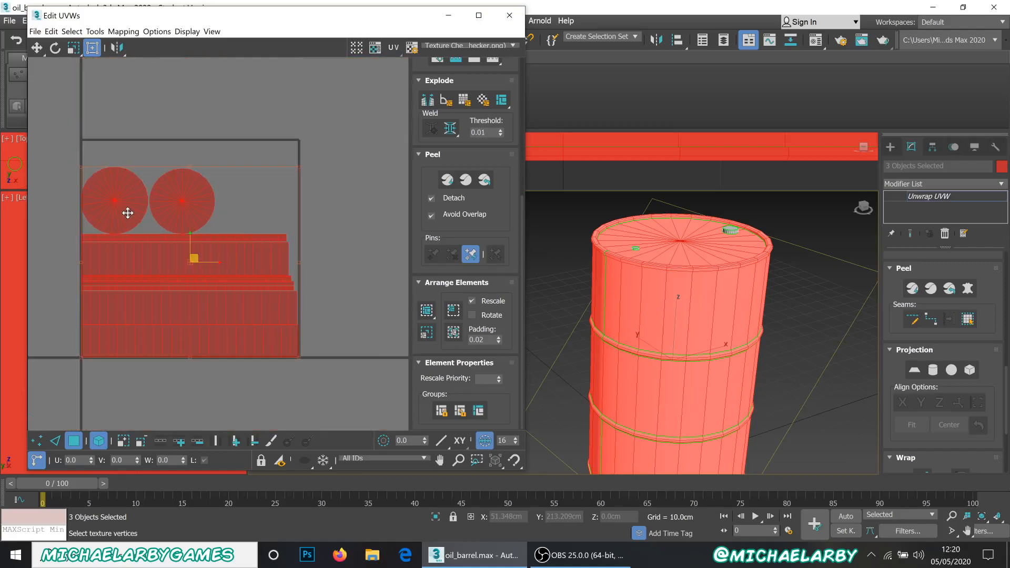
pyautogui.click(322, 271)
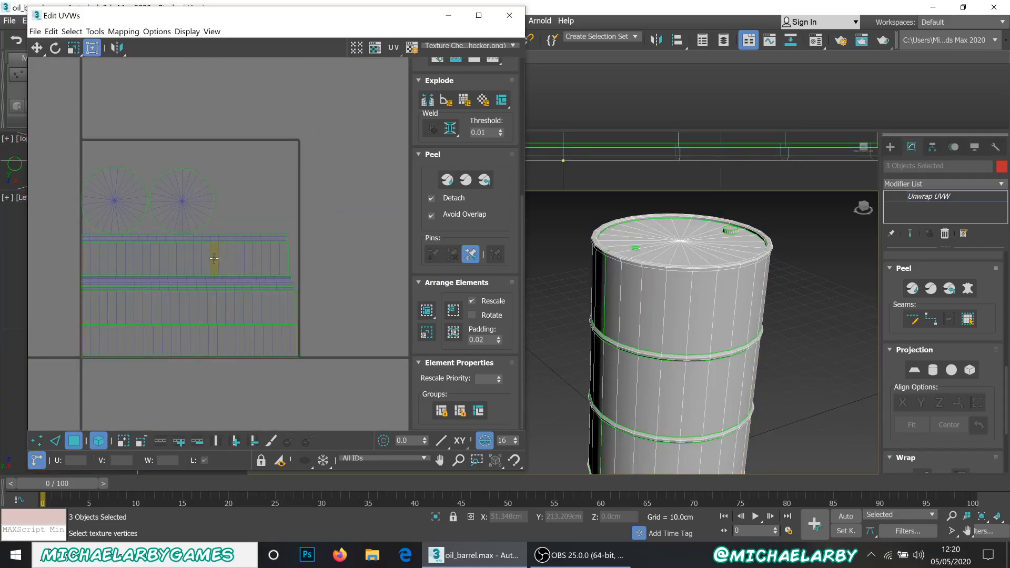
pyautogui.scroll(4, 291, 293)
pyautogui.scroll(4, 347, 326)
pyautogui.scroll(-6, 342, 285)
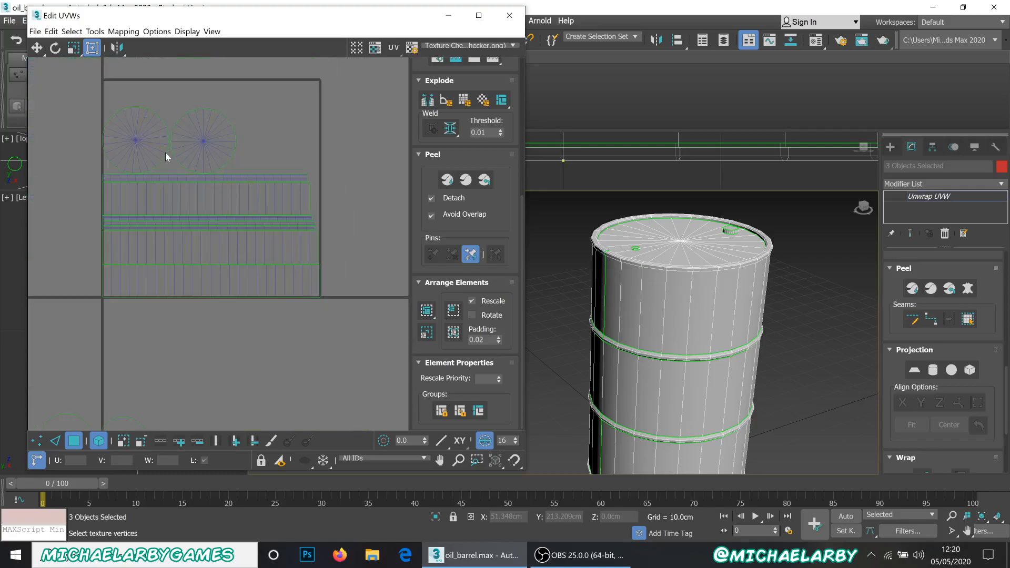
# Move the two large discs and rim strips up to open a gap, and stretch the uppermost side strip to the UV square's full width.
pyautogui.moveTo(140, 168); pyautogui.dragTo(131, 178)
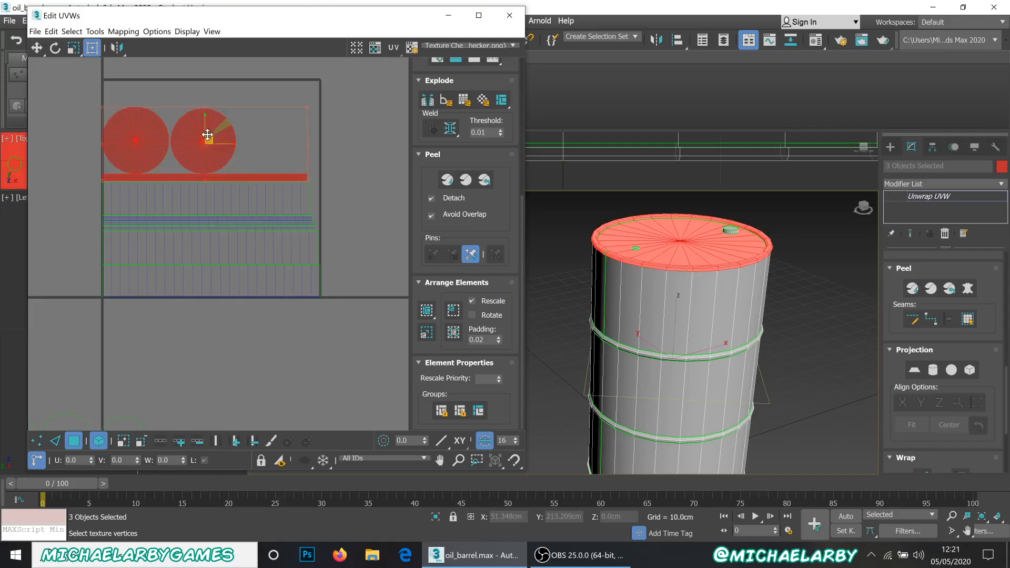
pyautogui.moveTo(205, 129); pyautogui.dragTo(205, 112)
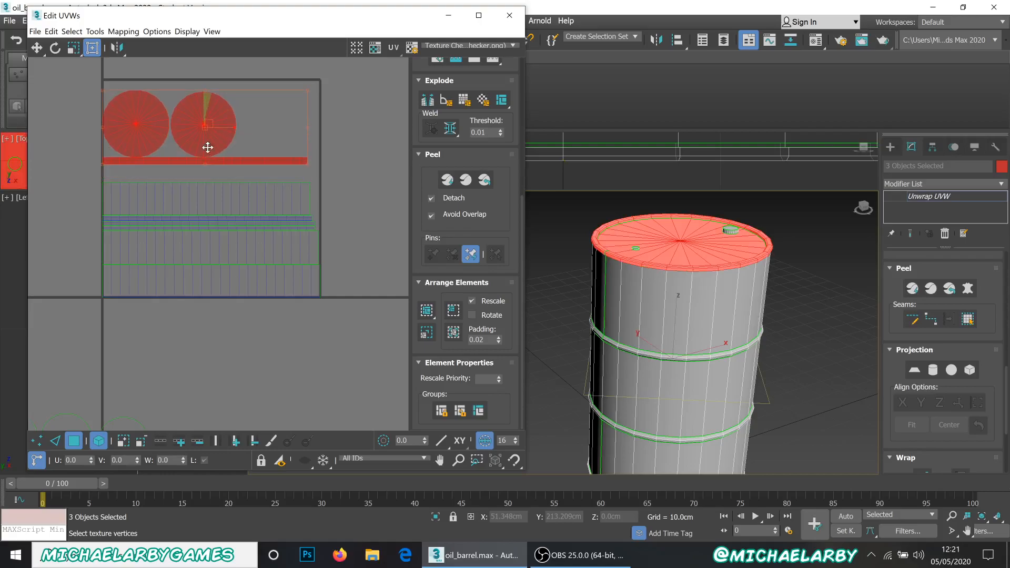
pyautogui.click(260, 196)
pyautogui.scroll(5, 304, 172)
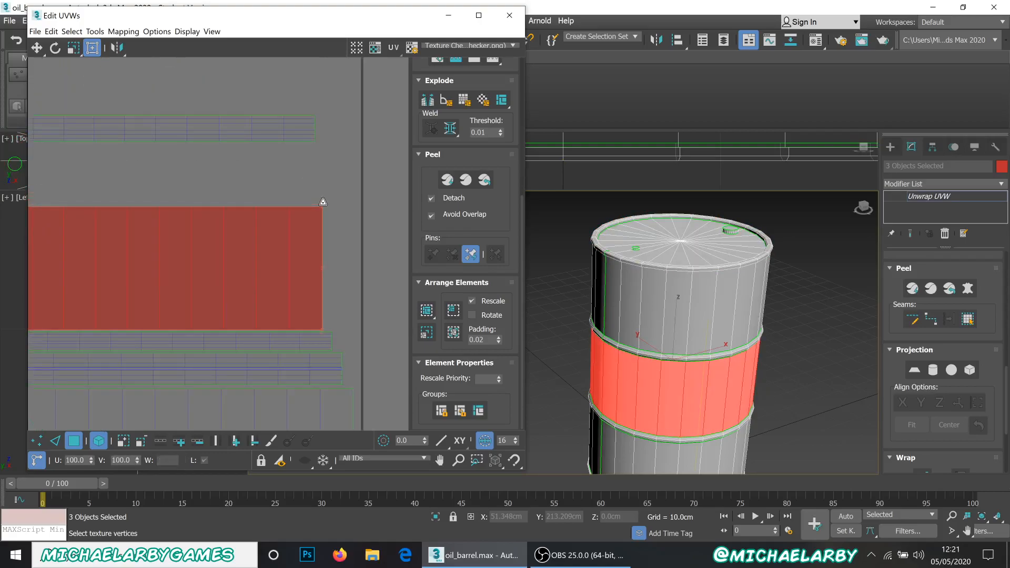
pyautogui.moveTo(337, 187)
pyautogui.mouseDown()
pyautogui.moveTo(345, 171)
pyautogui.moveTo(315, 200)
pyautogui.moveTo(332, 202)
pyautogui.mouseUp()
pyautogui.scroll(-5, 348, 194)
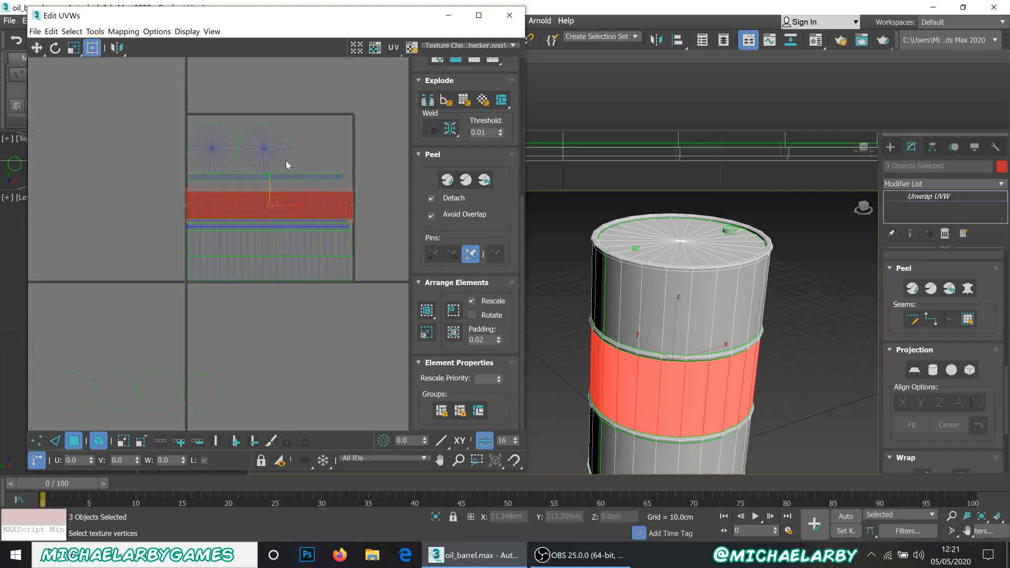
# Select the rim strips beneath the large discs and lengthen them to nearly the full width of the UV square.
pyautogui.scroll(4, 210, 104)
pyautogui.scroll(-5, 221, 113)
pyautogui.scroll(4, 263, 122)
pyautogui.click(345, 215)
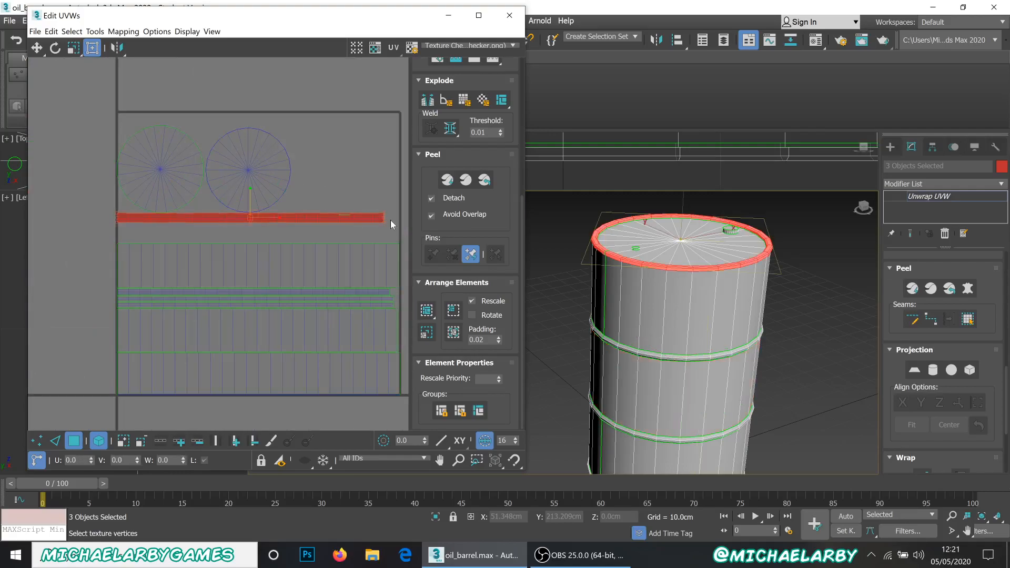
pyautogui.scroll(3, 391, 220)
pyautogui.moveTo(334, 219); pyautogui.dragTo(295, 208, button='middle')
pyautogui.scroll(3, 295, 208)
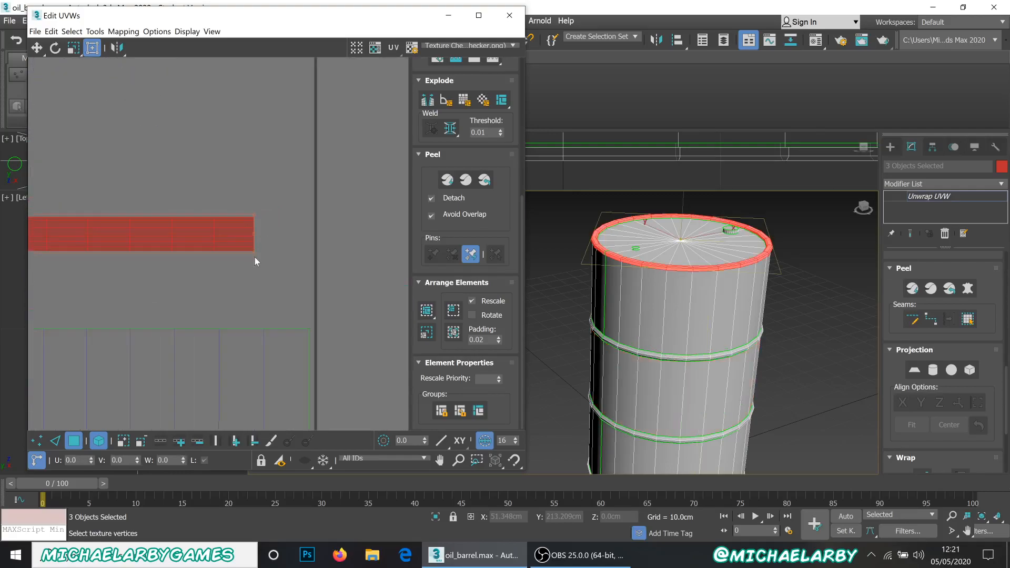
pyautogui.moveTo(254, 250)
pyautogui.mouseDown()
pyautogui.moveTo(273, 271)
pyautogui.moveTo(264, 248)
pyautogui.moveTo(272, 256)
pyautogui.mouseUp()
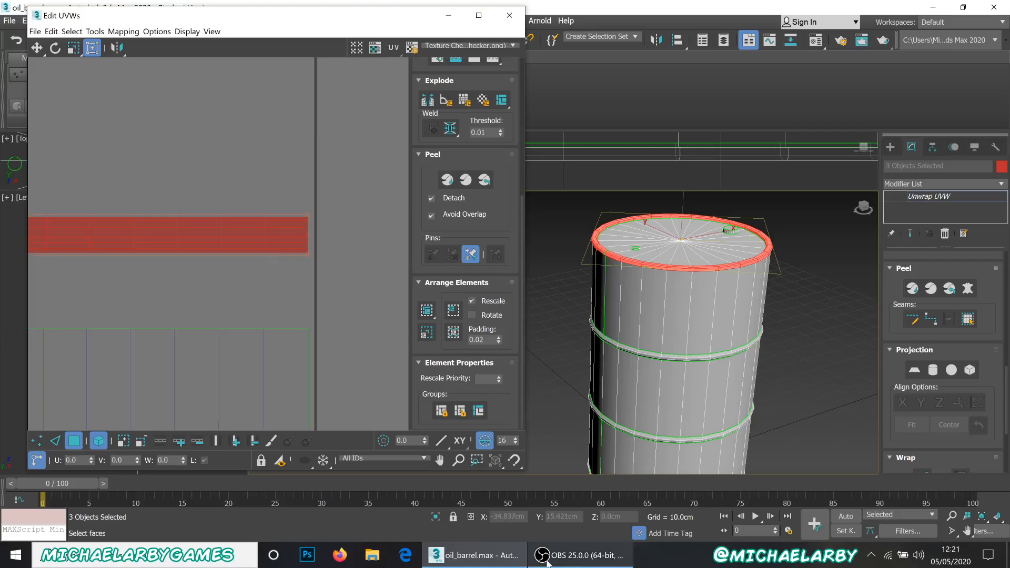
pyautogui.click(565, 557)
pyautogui.click(564, 558)
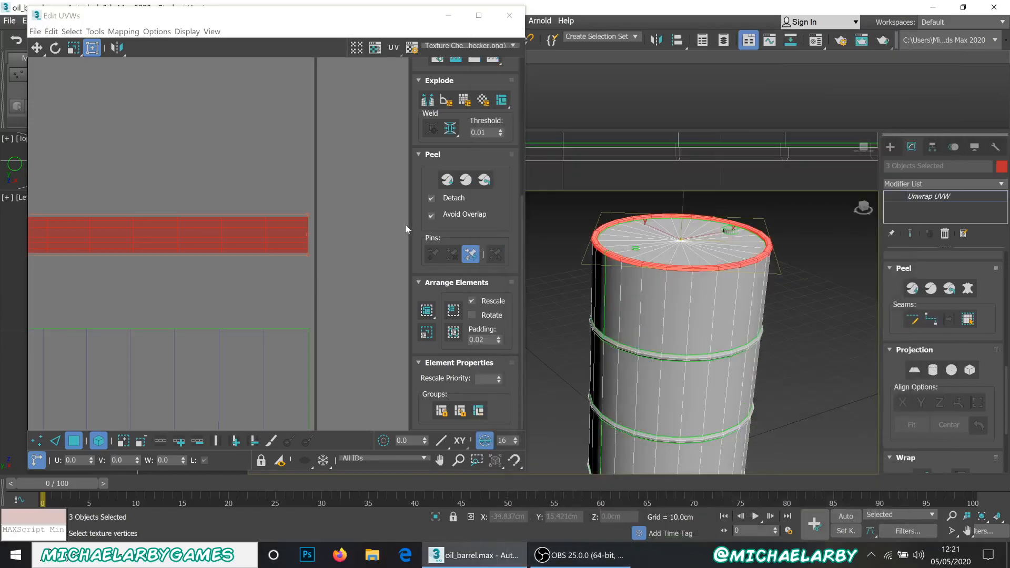
# Move the rim strips down until they sit just above the uppermost side strip, with their ends inside the UV square.
pyautogui.scroll(-5, 406, 225)
pyautogui.scroll(2, 347, 246)
pyautogui.scroll(3, 208, 218)
pyautogui.scroll(-5, 112, 200)
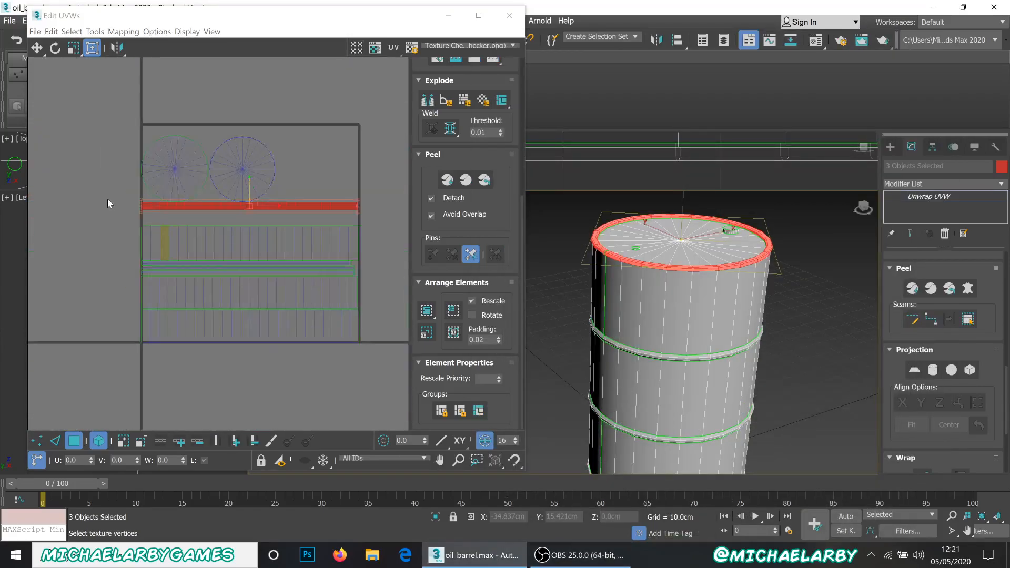
pyautogui.scroll(7, 236, 257)
pyautogui.moveTo(289, 249); pyautogui.dragTo(287, 372)
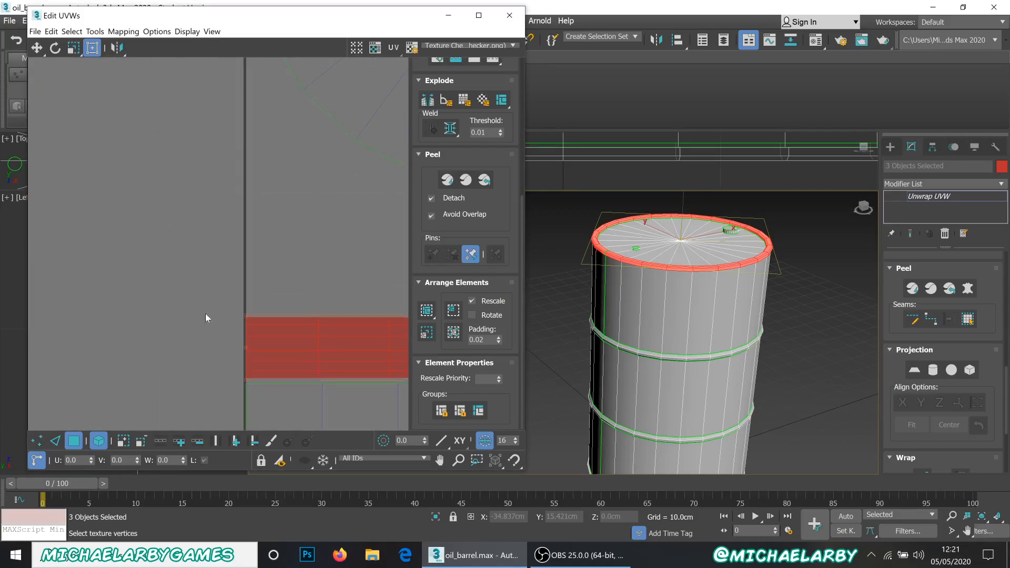
# Select the two large discs, lower them to just above the rim strips, and nudge them slightly inward from the UV square's edge.
pyautogui.scroll(-5, 206, 314)
pyautogui.scroll(3, 261, 254)
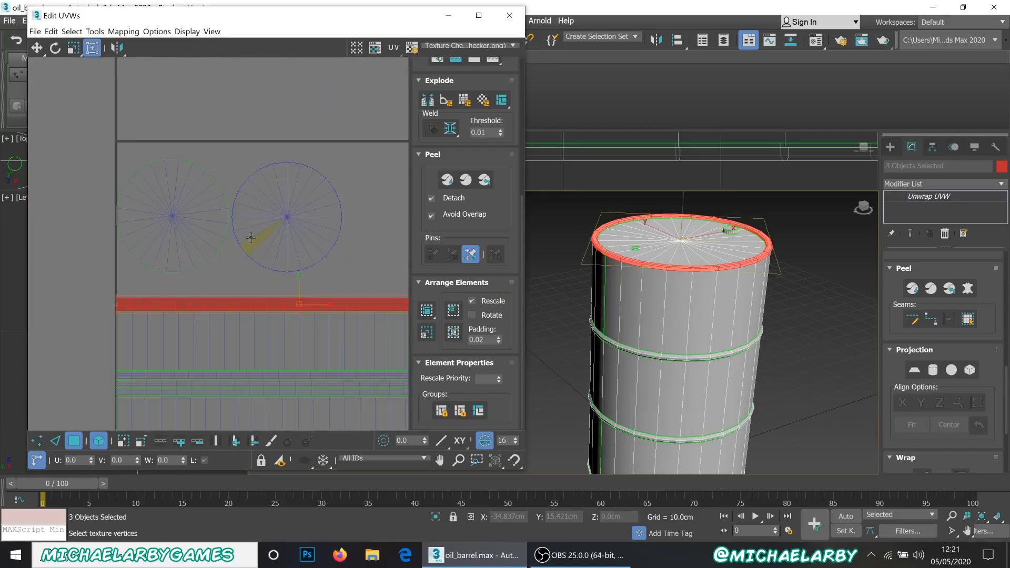
pyautogui.moveTo(296, 258); pyautogui.dragTo(348, 289)
pyautogui.moveTo(287, 232); pyautogui.dragTo(294, 260)
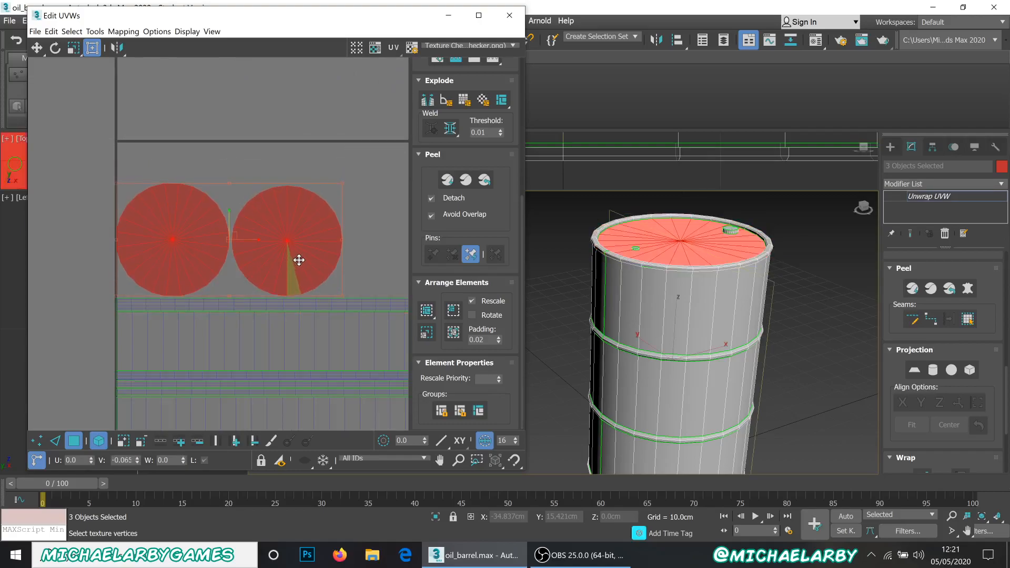
pyautogui.moveTo(232, 235); pyautogui.dragTo(238, 237)
# Select the four small cap discs and move them down close above the two cap side strips.
pyautogui.scroll(-5, 146, 282)
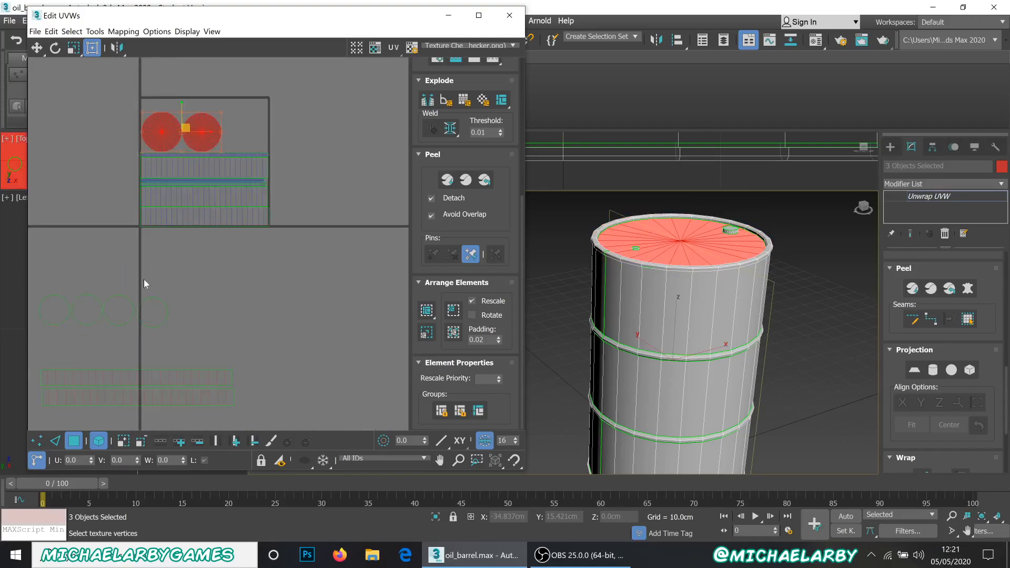
pyautogui.click(175, 297)
pyautogui.scroll(-5, 174, 295)
pyautogui.scroll(3, 146, 330)
pyautogui.moveTo(100, 225); pyautogui.dragTo(278, 324)
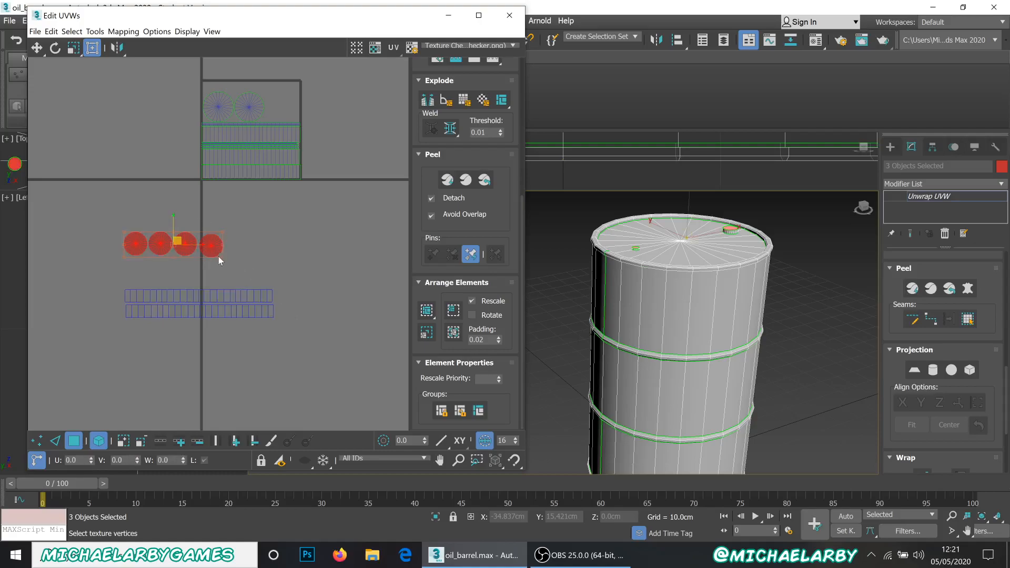
pyautogui.moveTo(209, 248); pyautogui.dragTo(211, 279)
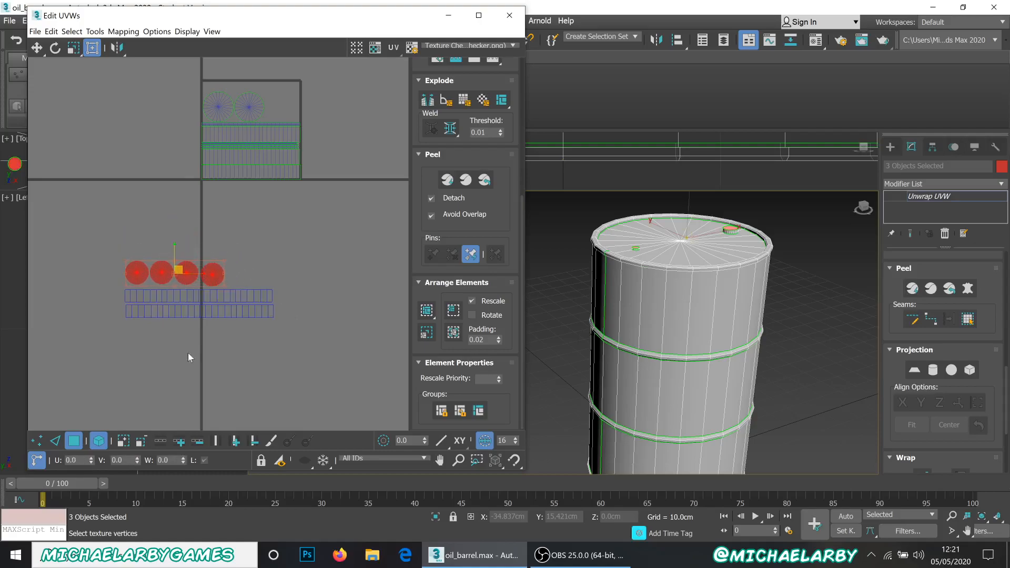
# Select the cap discs together with their side strips and move the group up to the UV square's upper-right corner.
pyautogui.click(93, 246)
pyautogui.moveTo(279, 336); pyautogui.dragTo(120, 252)
pyautogui.moveTo(221, 311); pyautogui.dragTo(371, 102)
pyautogui.scroll(-5, 247, 200)
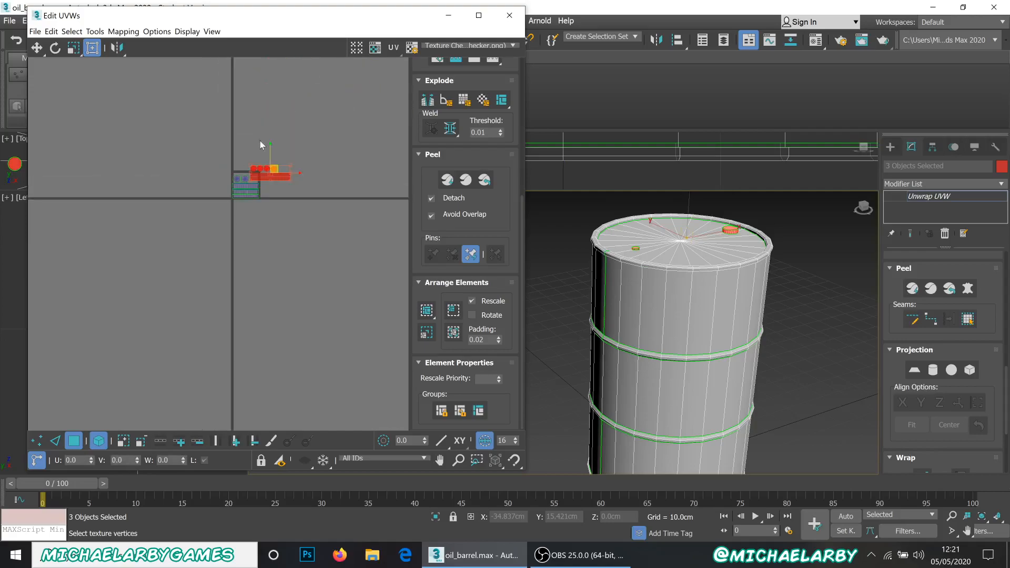
pyautogui.scroll(5, 259, 145)
pyautogui.scroll(2, 241, 331)
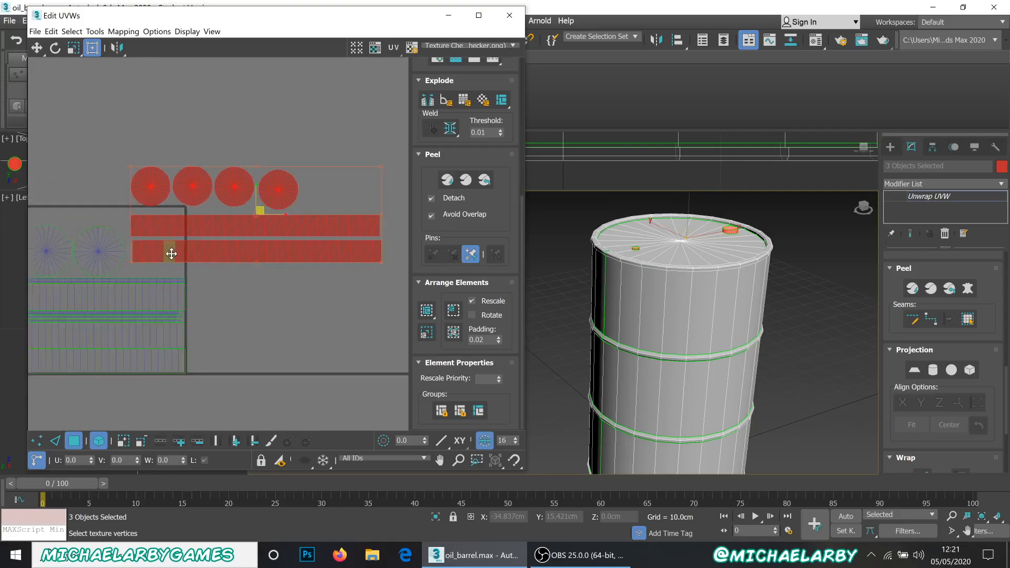
pyautogui.scroll(4, 166, 255)
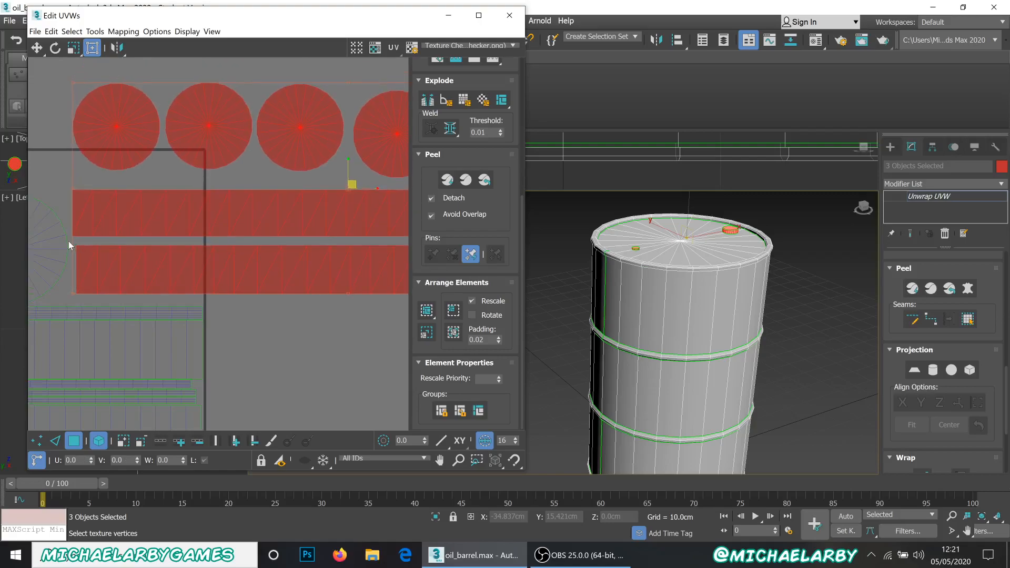
# Scale the cap group down to about a quarter of its size, fit it in the empty space beside the large discs, and deselect it.
pyautogui.scroll(-3, 69, 242)
pyautogui.moveTo(315, 173); pyautogui.dragTo(125, 247)
pyautogui.scroll(-3, 202, 258)
pyautogui.moveTo(101, 257); pyautogui.dragTo(271, 321, button='middle')
pyautogui.scroll(-3, 247, 325)
pyautogui.scroll(6, 286, 351)
pyautogui.scroll(2, 206, 303)
pyautogui.scroll(-4, 276, 310)
pyautogui.scroll(2, 192, 303)
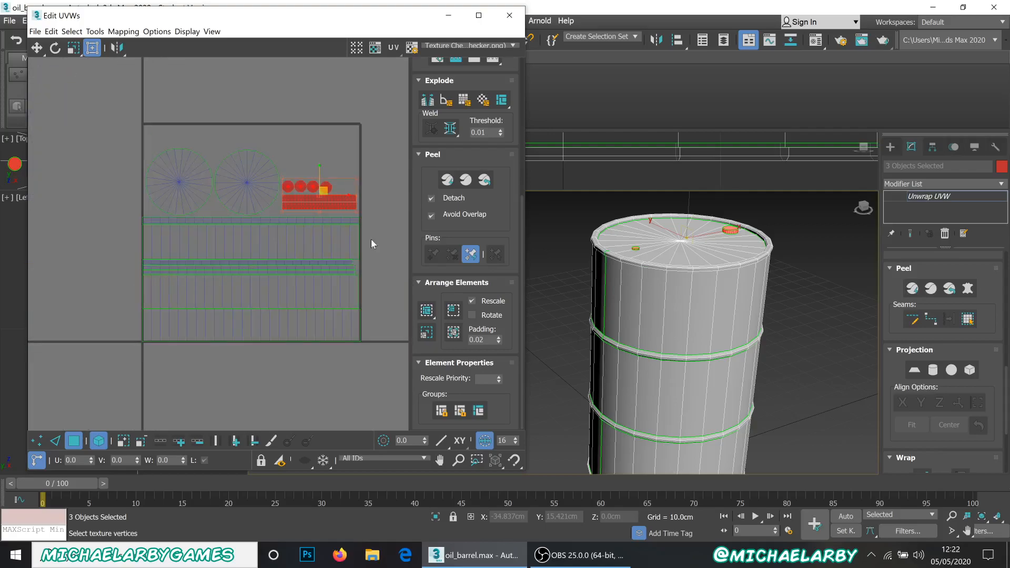
pyautogui.click(378, 238)
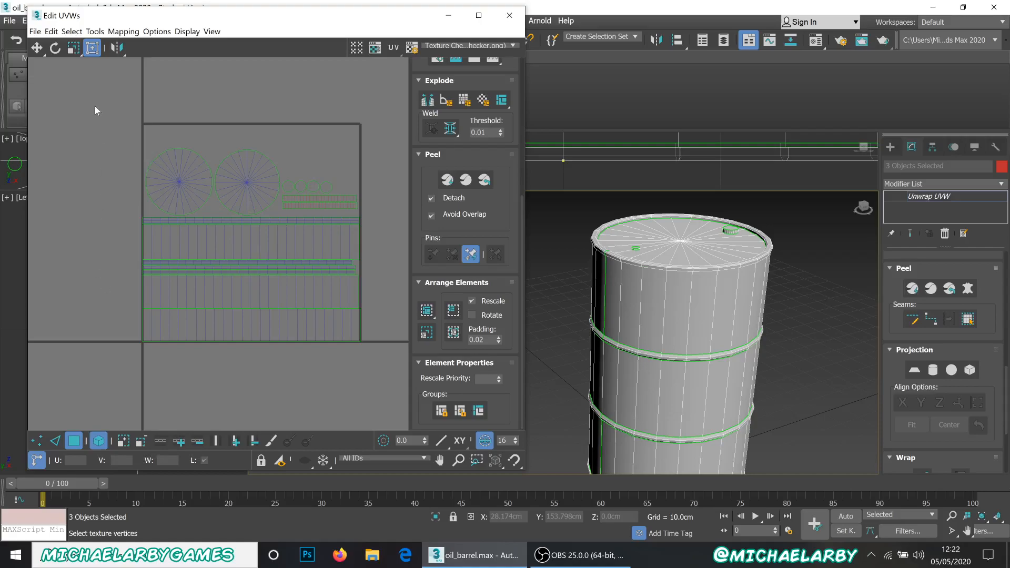
# Select all the UV islands and bring the complete layout into close view.
pyautogui.hotkey('ctrl', 'a')
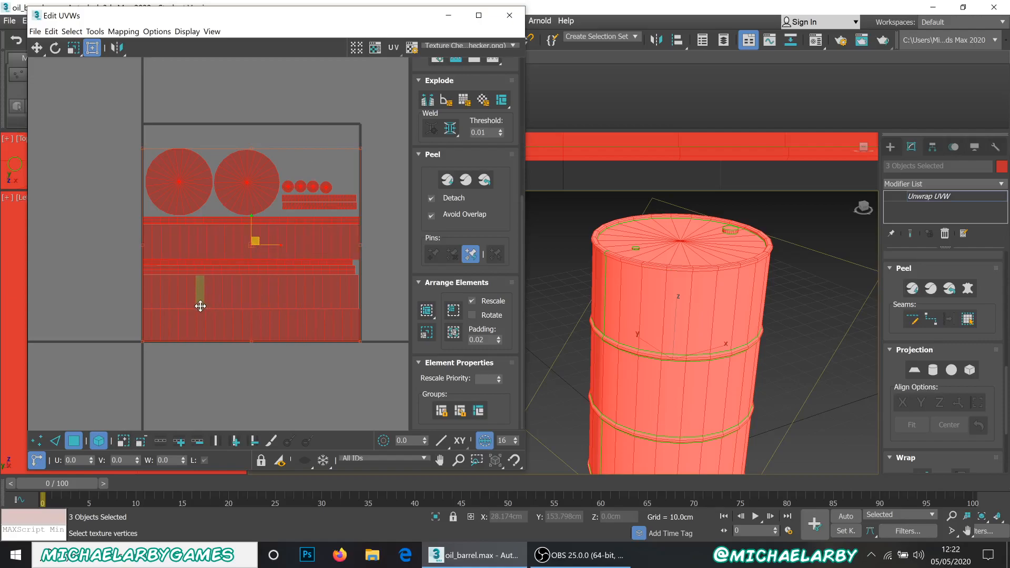
pyautogui.moveTo(200, 306); pyautogui.dragTo(268, 287)
pyautogui.scroll(3, 289, 131)
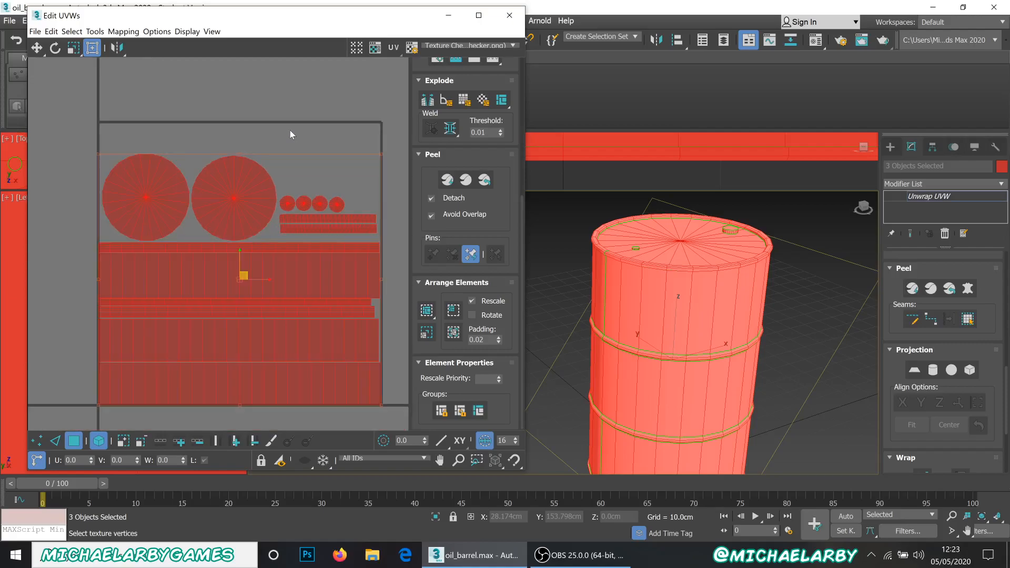
# Deselect the UV islands and examine the packed layout's spacing and fit inside the UV square, briefly checking one body strip against the barrel.
pyautogui.click(292, 134)
pyautogui.scroll(-3, 298, 157)
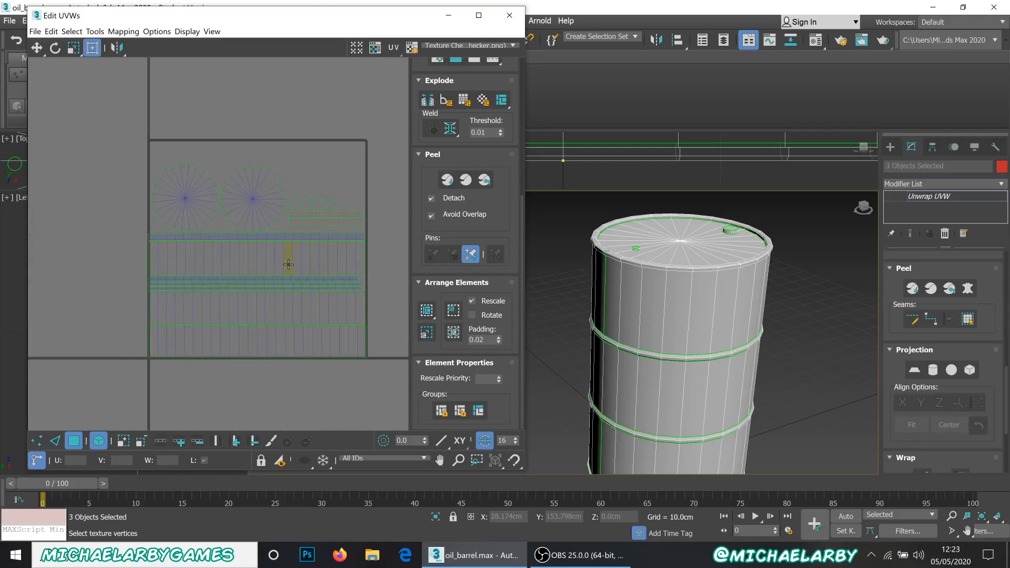
pyautogui.scroll(2, 302, 164)
pyautogui.scroll(2, 306, 164)
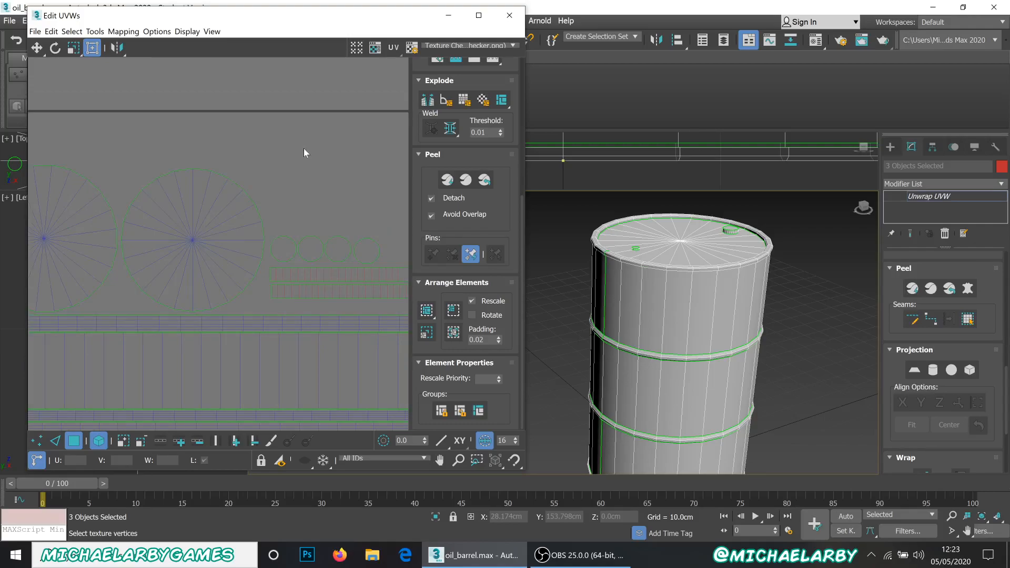
pyautogui.click(153, 387)
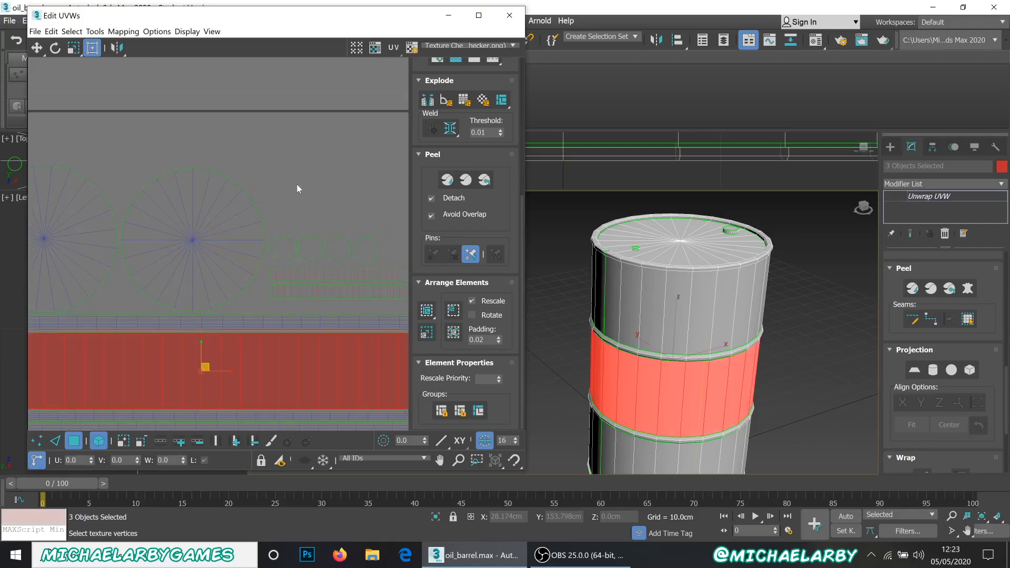
pyautogui.click(304, 212)
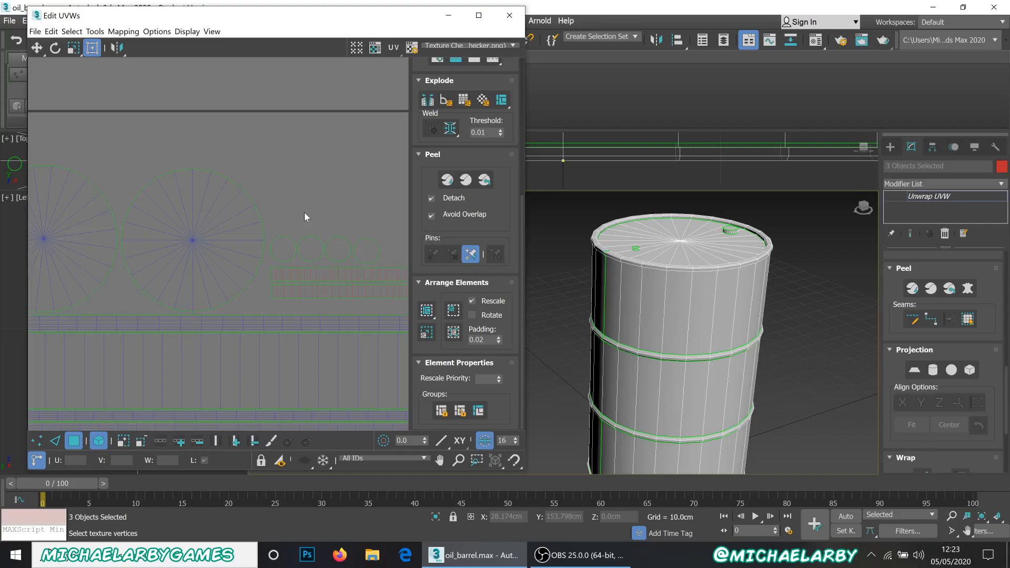
pyautogui.scroll(-3, 82, 242)
pyautogui.moveTo(83, 242); pyautogui.dragTo(161, 241, button='middle')
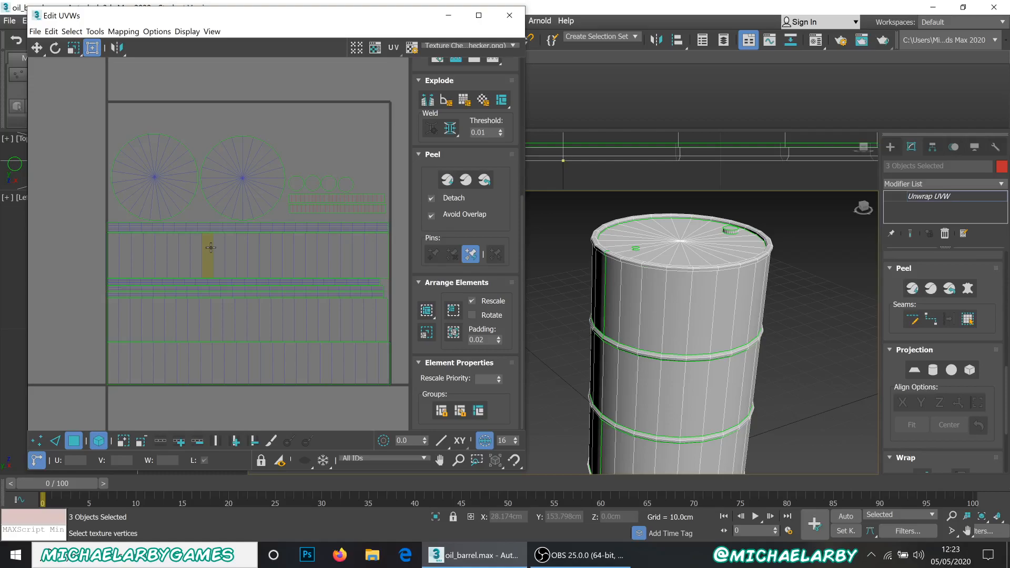
pyautogui.scroll(-2, 121, 180)
pyautogui.scroll(2, 121, 185)
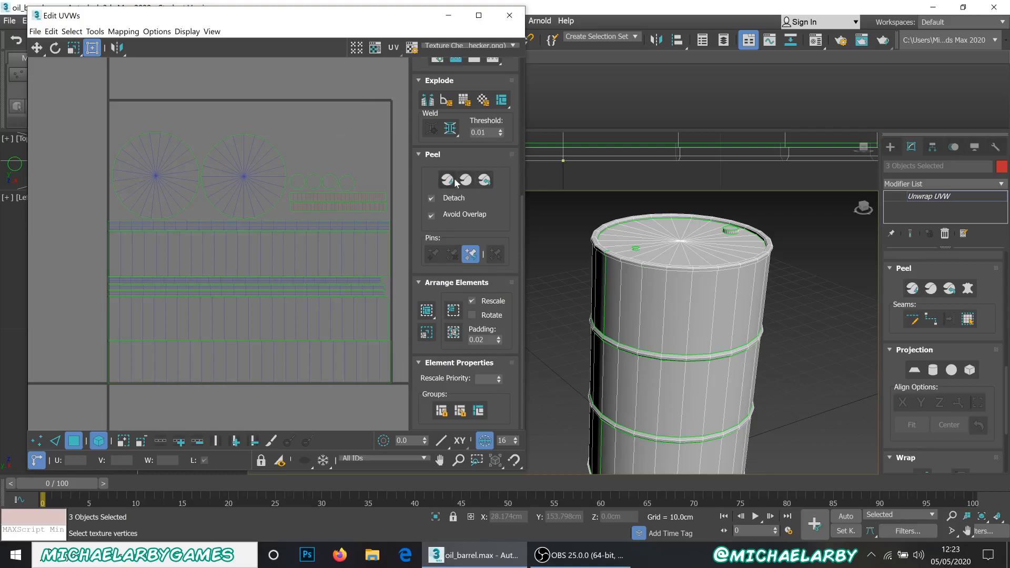
pyautogui.scroll(8, 473, 226)
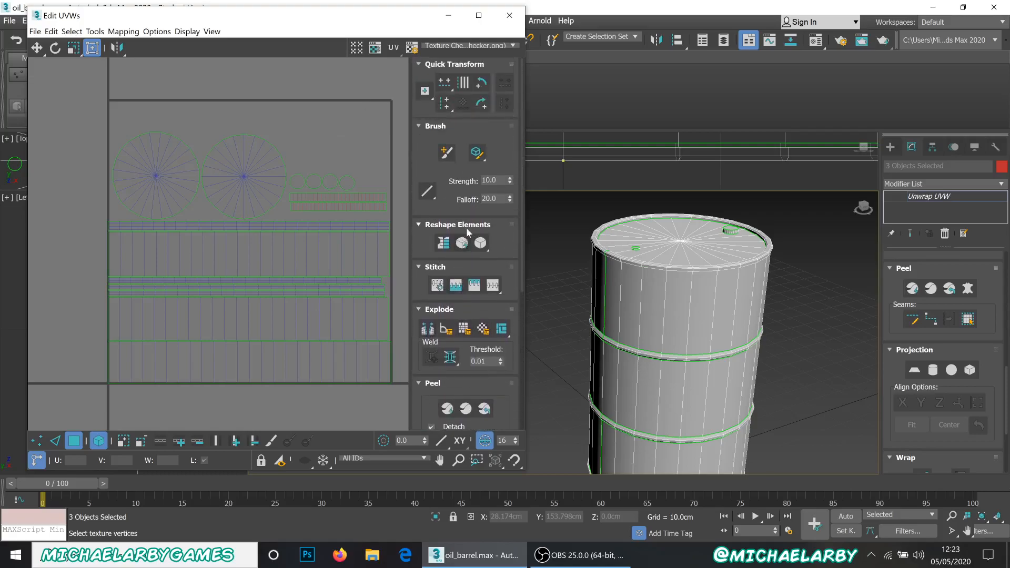
pyautogui.scroll(-4, 467, 233)
pyautogui.scroll(-2, 952, 321)
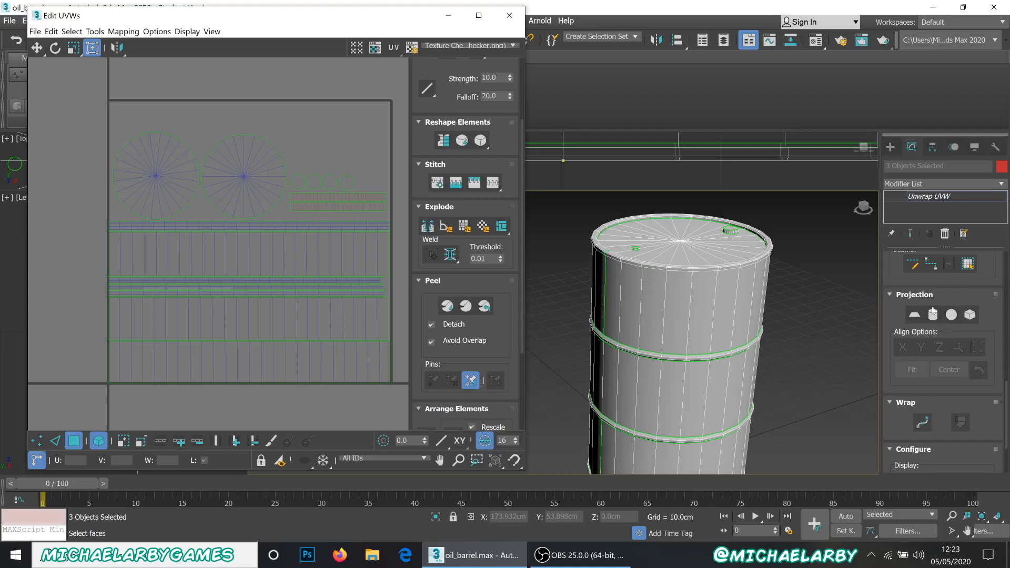
pyautogui.scroll(-2, 467, 272)
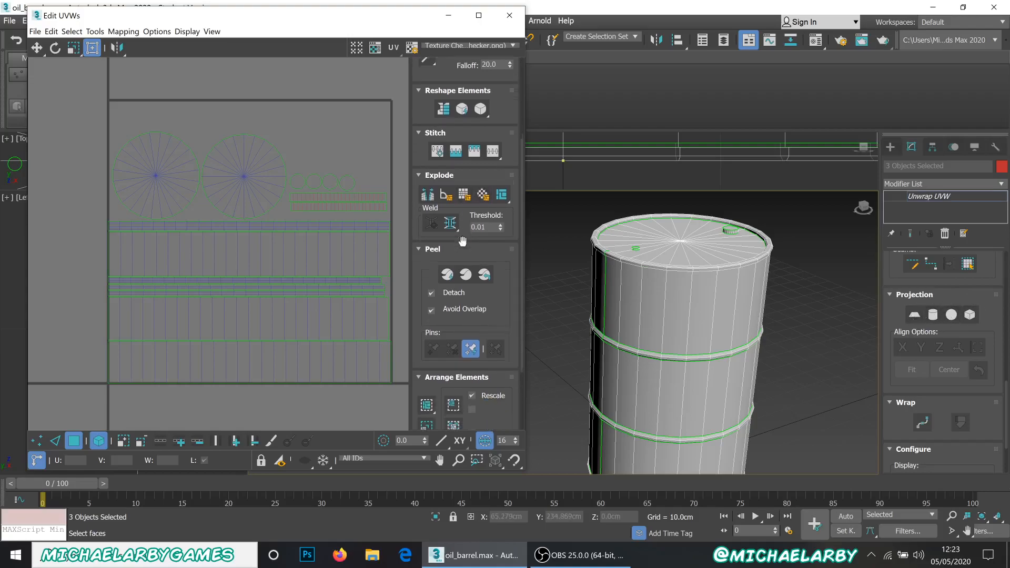
pyautogui.scroll(-1, 467, 273)
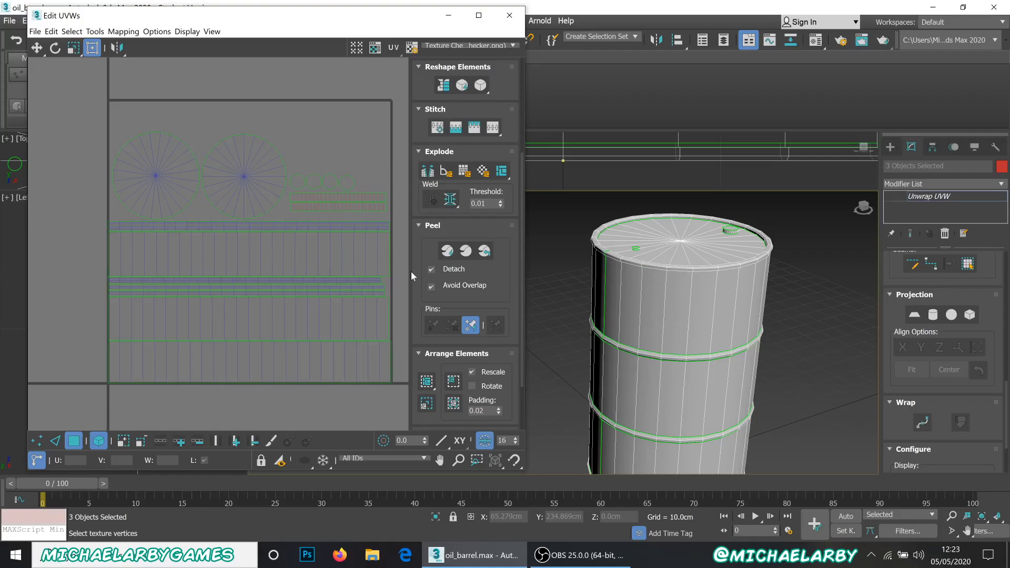
pyautogui.scroll(-2, 166, 192)
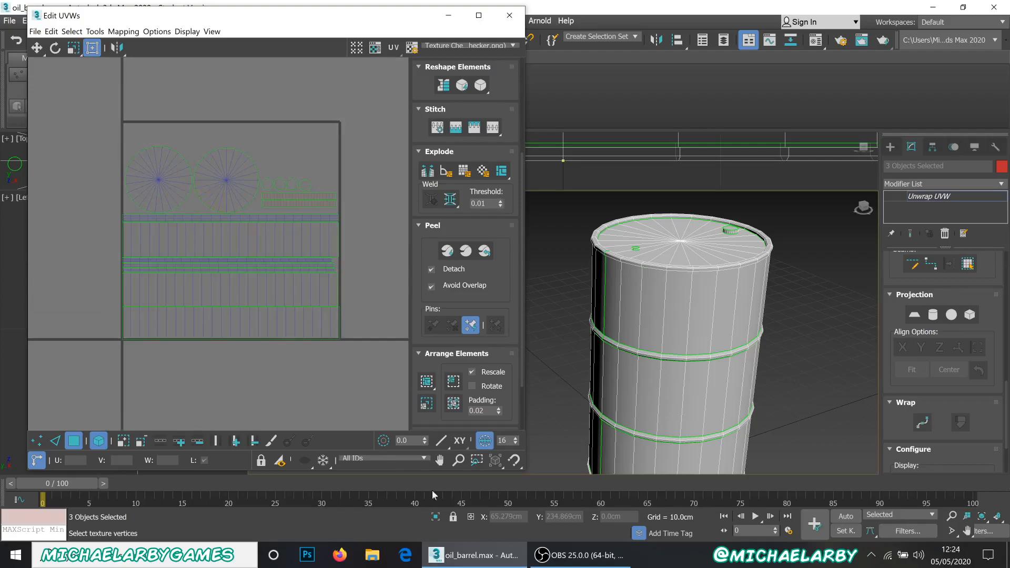
pyautogui.moveTo(572, 557)
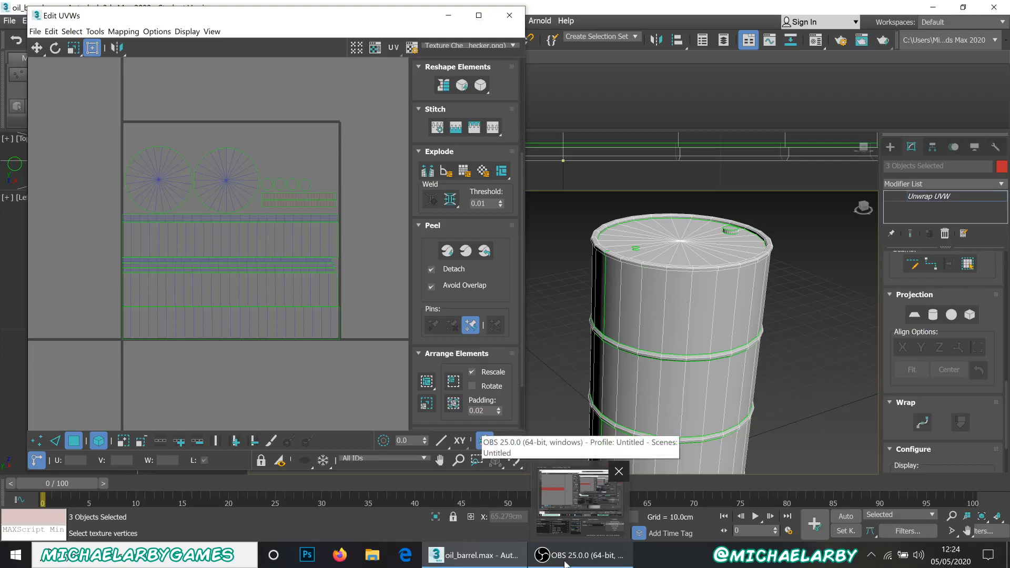
pyautogui.click(566, 562)
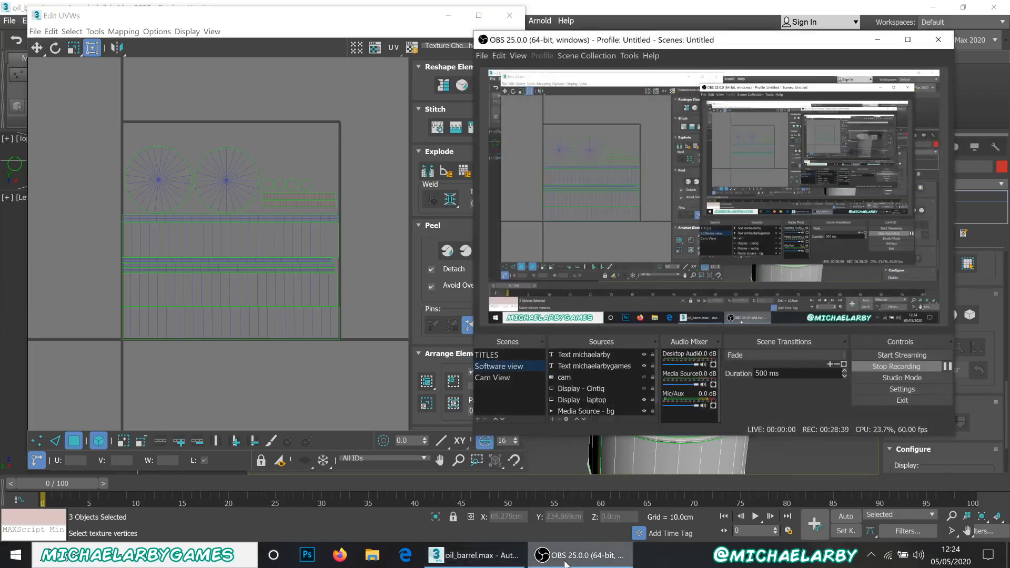